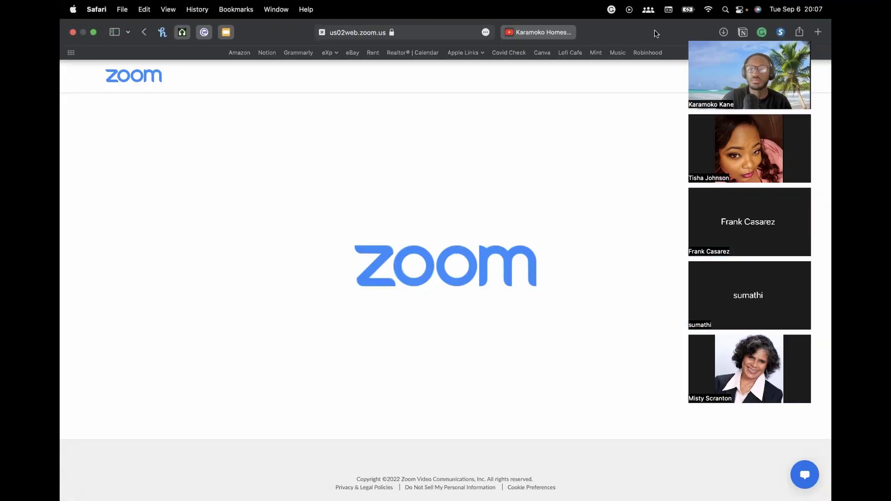
- Go to kvcore.exprealty.com and view the dashboard
left_click(409, 29)
type("kvcore.exprealty.com")
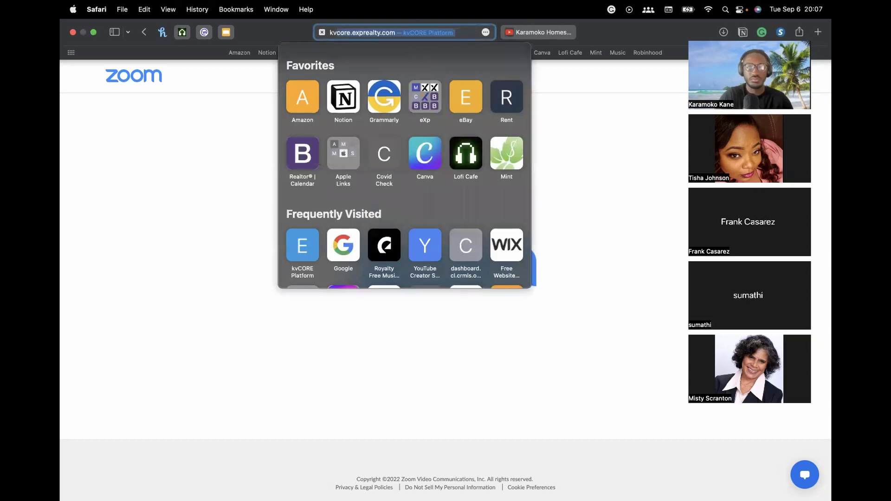
key("Return")
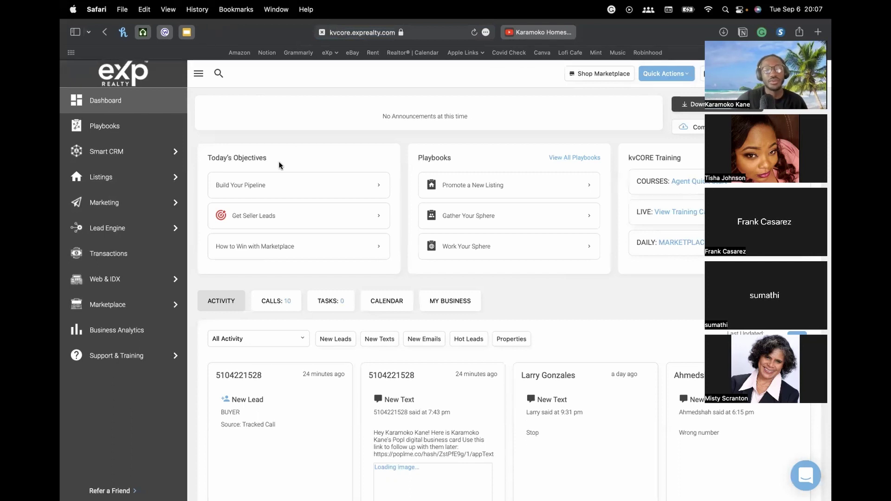
mouse_move(170, 147)
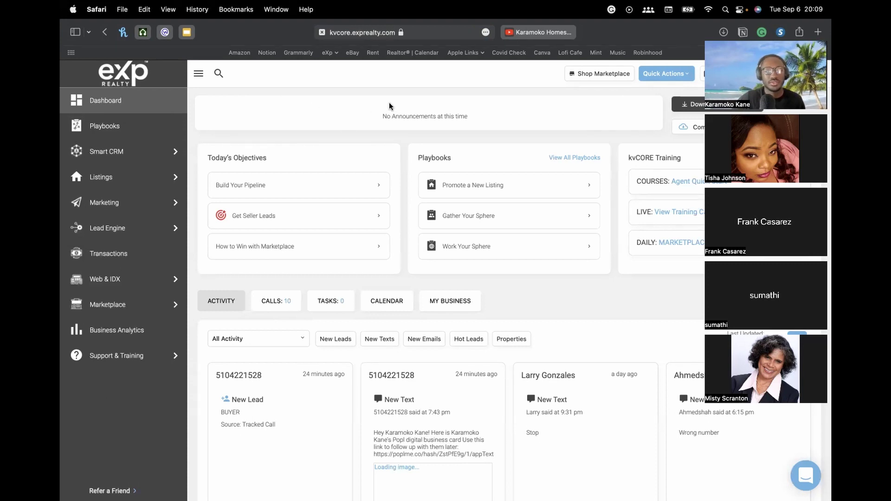
scroll(402, 184, "down", 1)
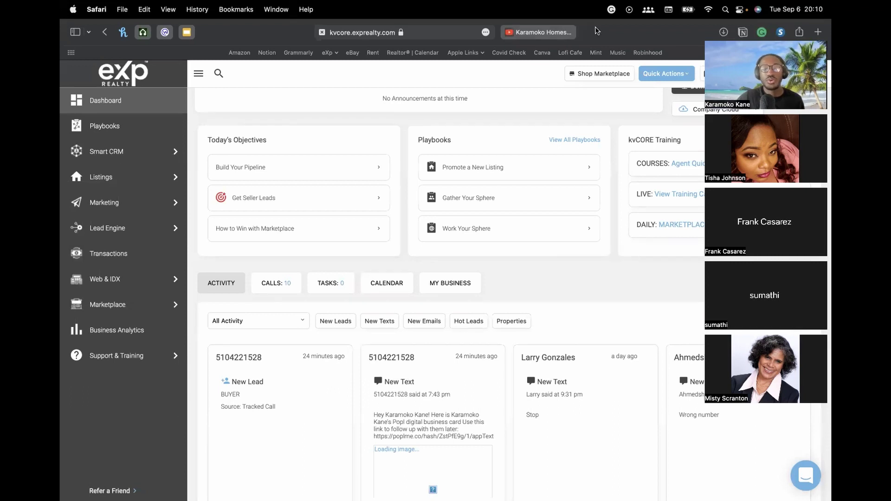
- Switch to the already open YouTube channel page and show its uploaded videos
left_click(537, 33)
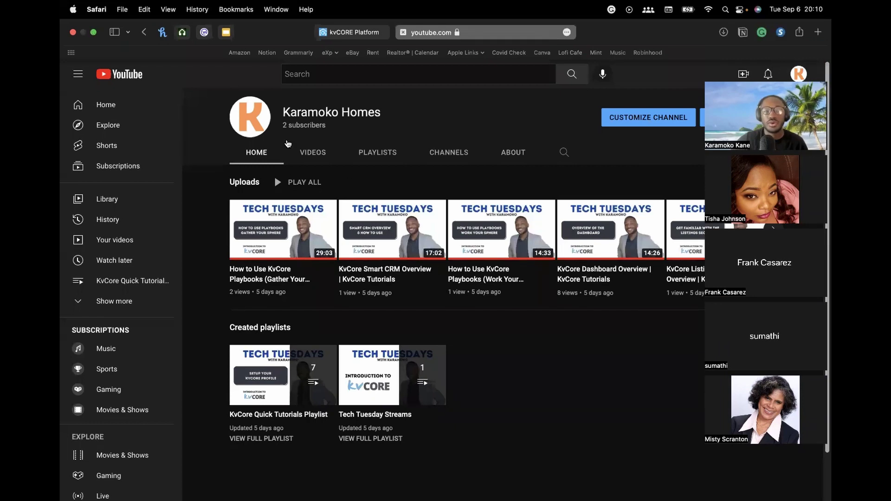
left_click(318, 153)
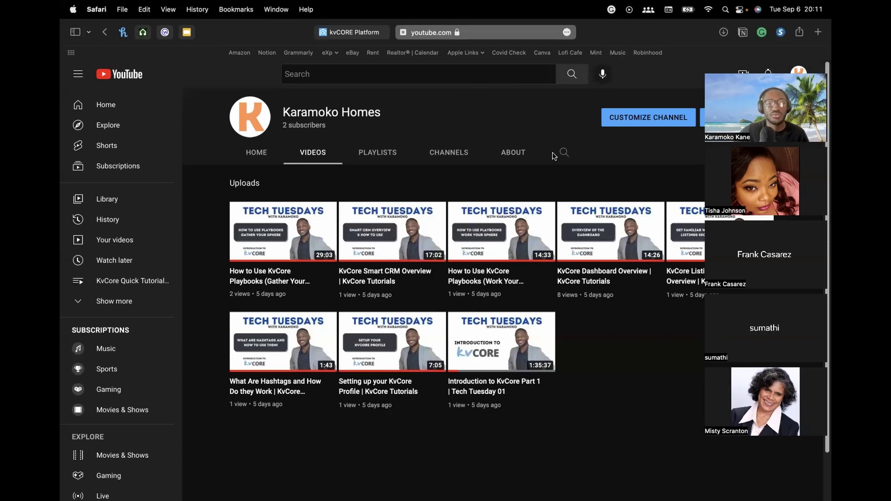
- Return to kvCORE and look through the dashboard's objectives, playbooks, training links and activity cards
left_click(405, 33)
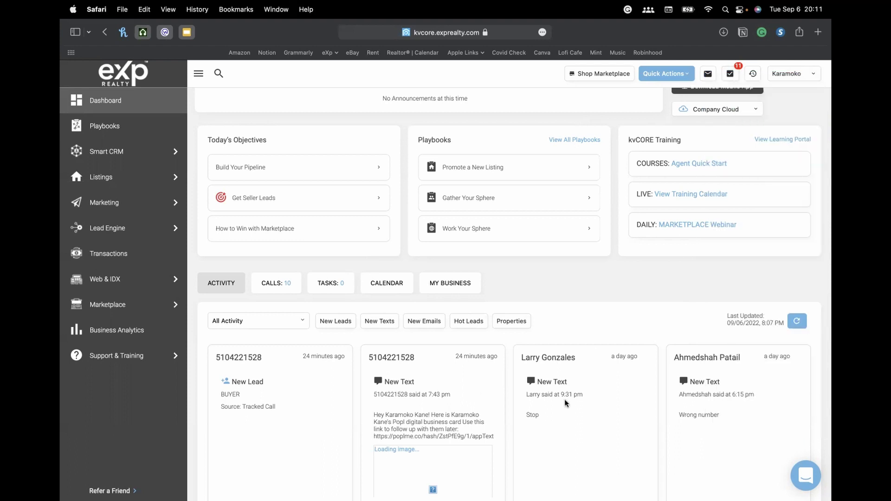
scroll(566, 403, "down", 3)
scroll(695, 355, "down", 3)
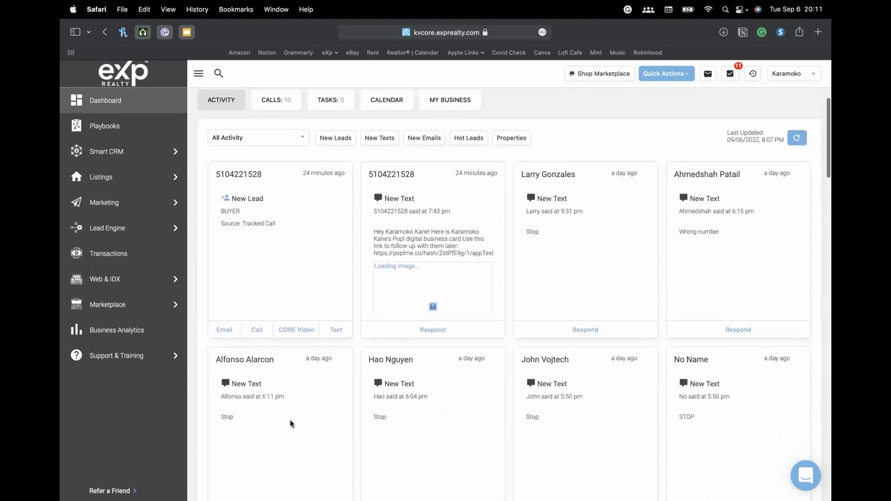
scroll(523, 425, "down", 3)
scroll(589, 369, "down", 4)
scroll(583, 395, "up", 5)
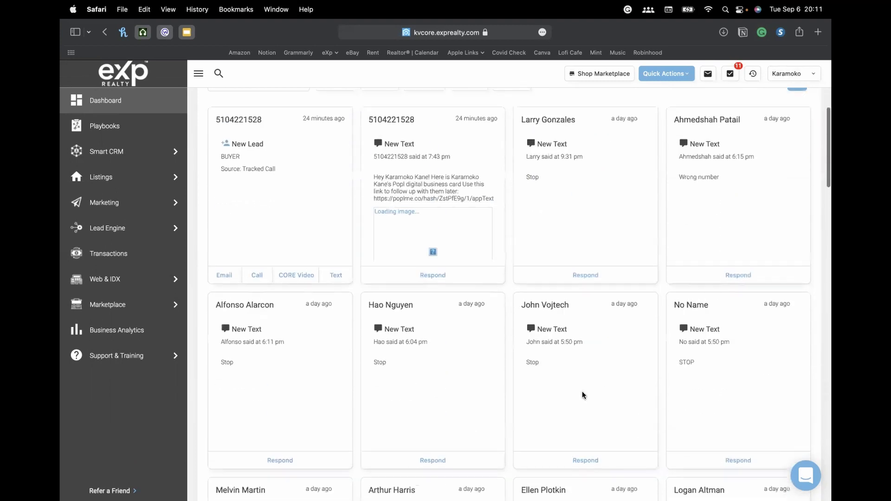
scroll(583, 395, "up", 5)
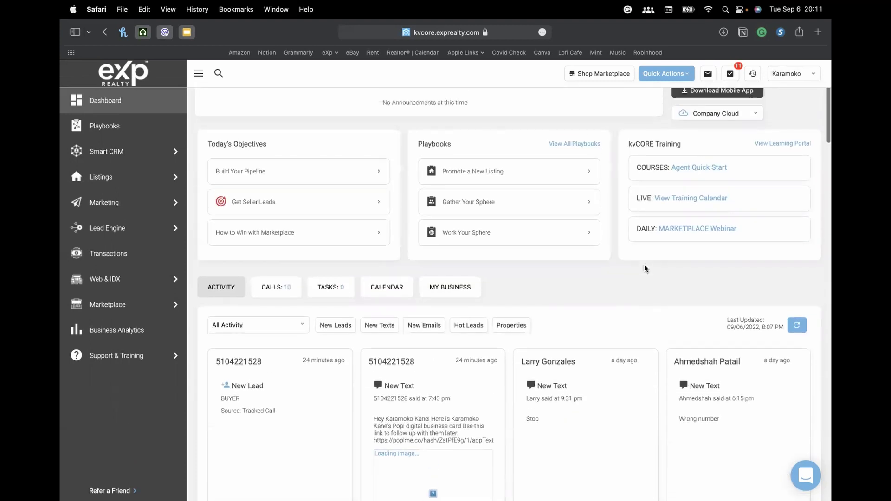
scroll(645, 268, "down", 1)
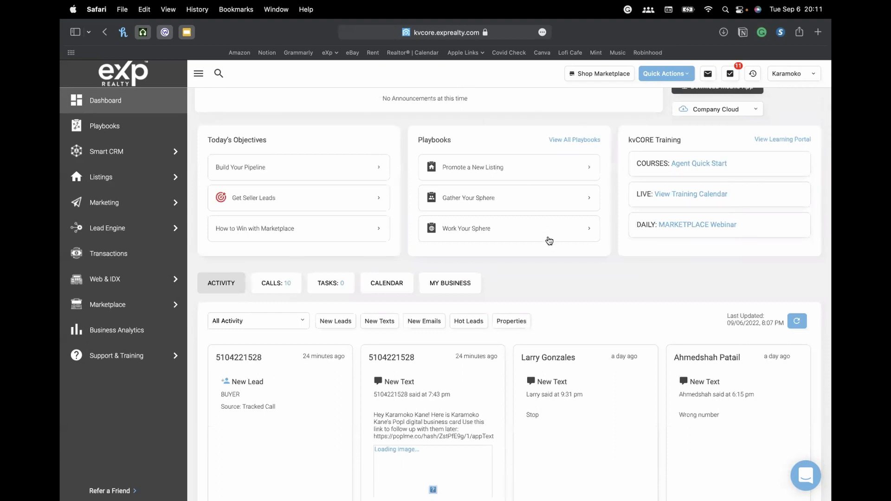
scroll(563, 245, "down", 2)
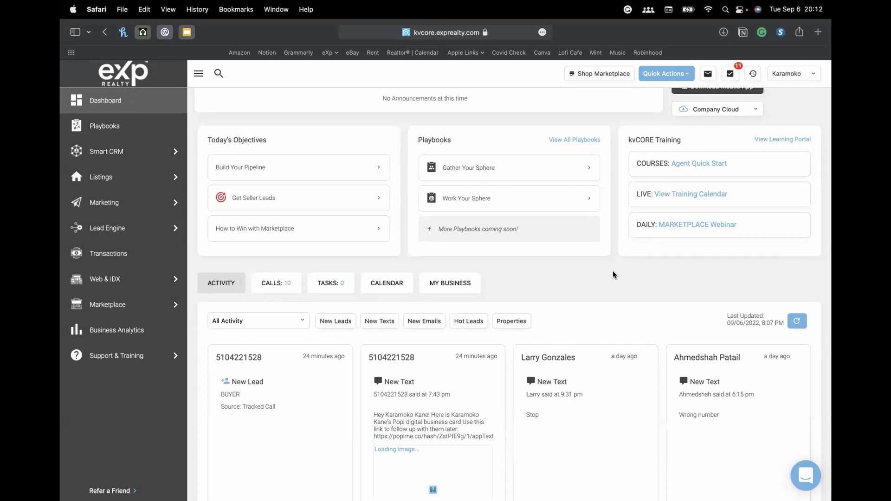
scroll(576, 394, "down", 3)
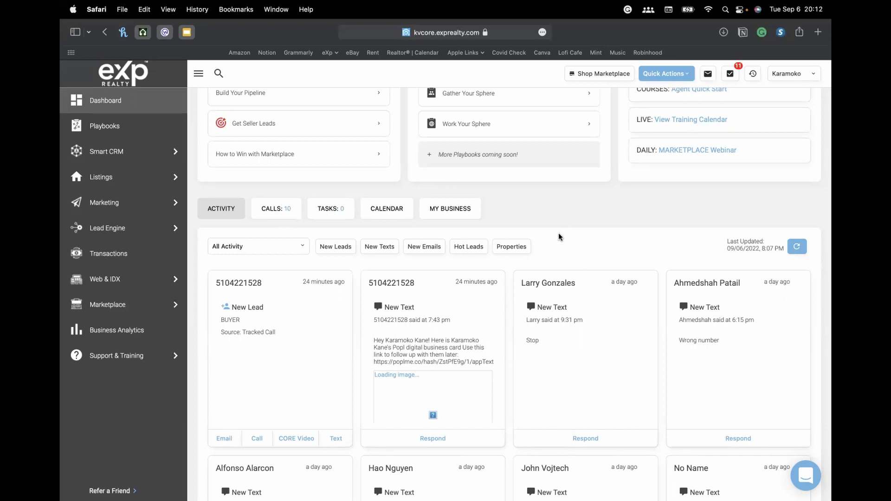
scroll(649, 226, "down", 5)
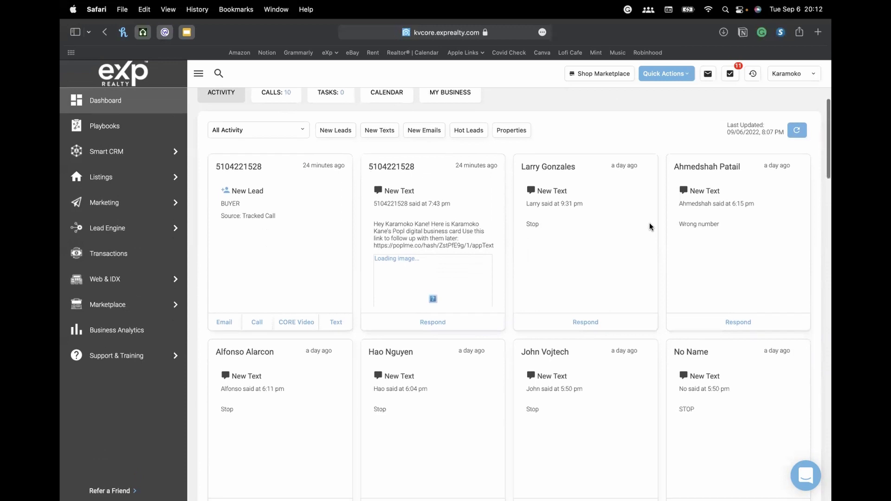
scroll(652, 190, "up", 5)
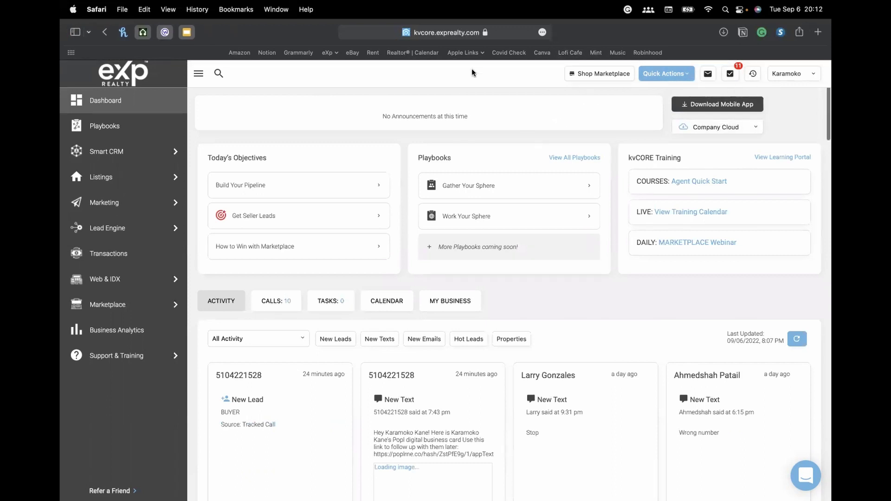
scroll(609, 126, "up", 1)
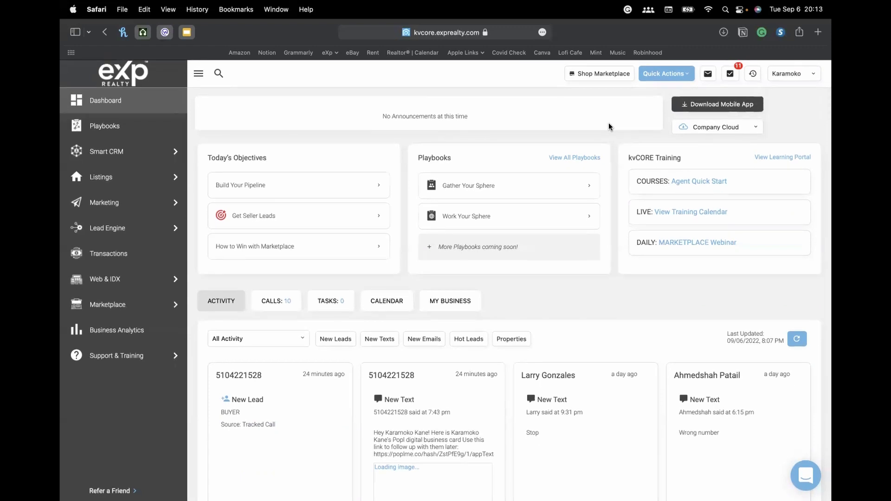
- Collapse the main navigation sidebar and expand it again
mouse_move(130, 209)
mouse_move(137, 179)
mouse_move(136, 232)
left_click(198, 75)
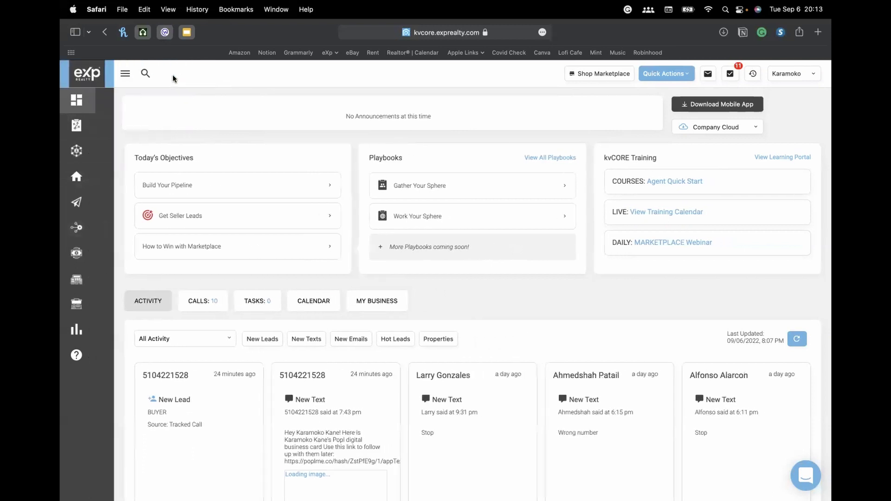
left_click(110, 76)
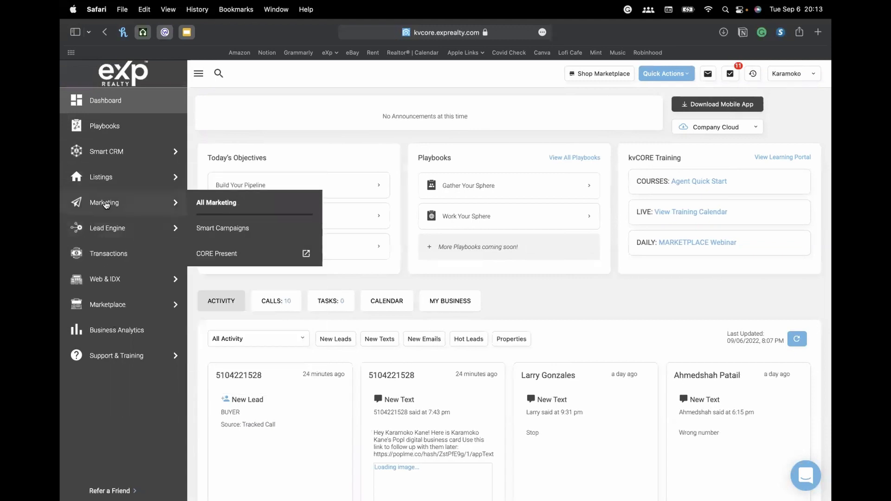
- Open the Lead Engine tools and start a Bulk Import of leads to reach the import method choices
left_click(108, 228)
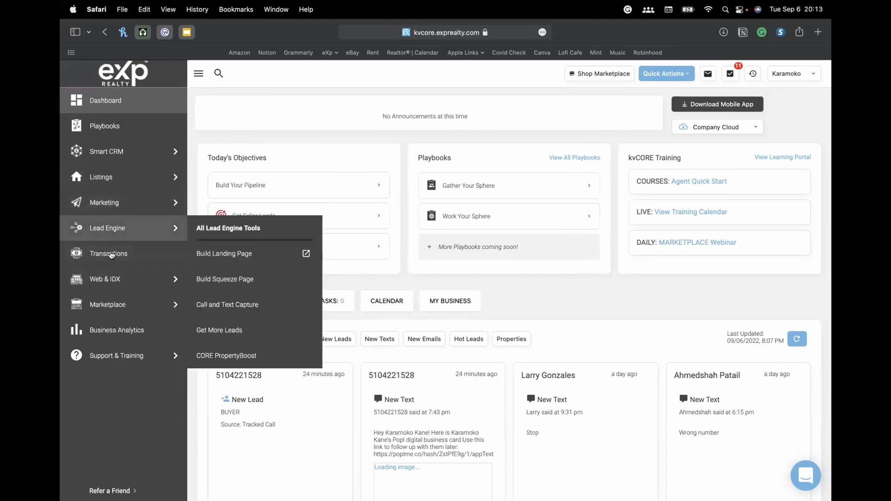
scroll(505, 288, "down", 1)
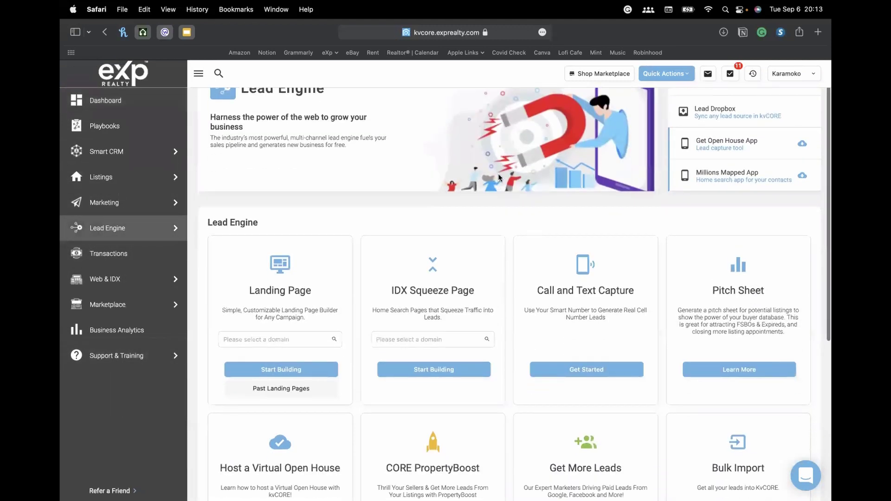
scroll(512, 231, "down", 5)
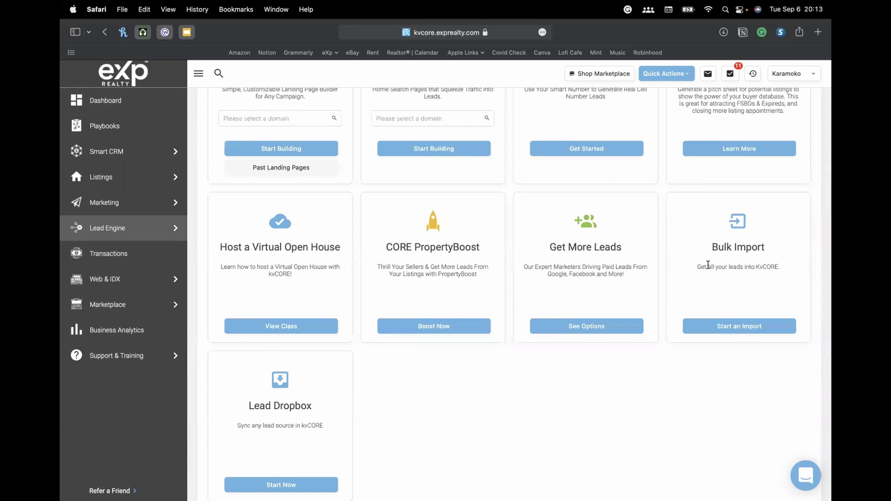
left_click(739, 332)
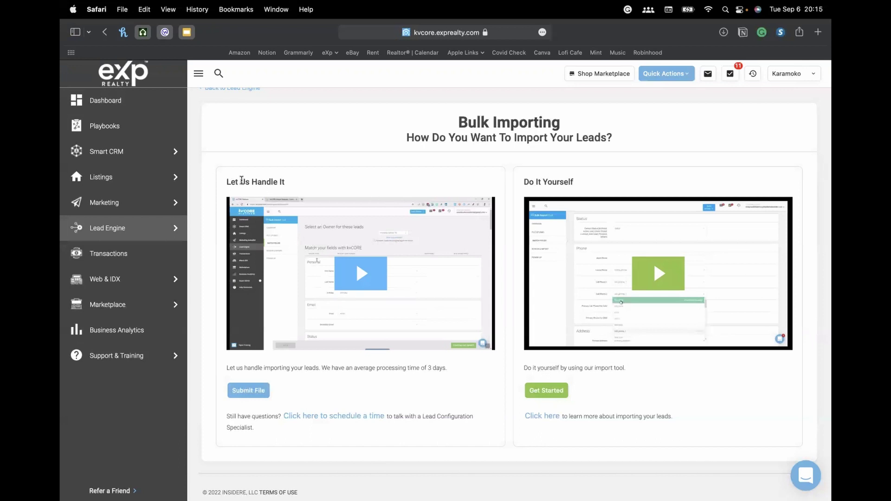
left_click_drag(227, 181, 278, 182)
left_click(307, 188)
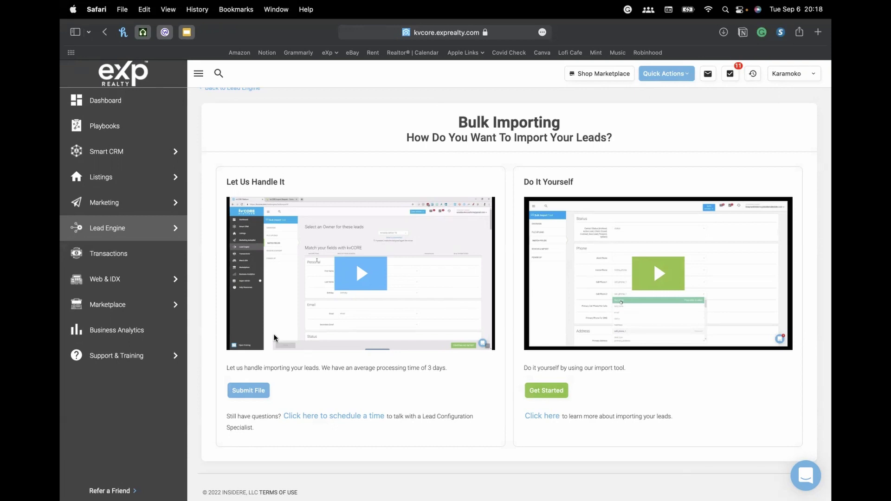
- Switch to Finder and open the MyContacts CSV file from the Documents folder inside Tech Tuesday Meetings, 09-06-2022, in the KaramokoHomes folder
key("ctrl+Left")
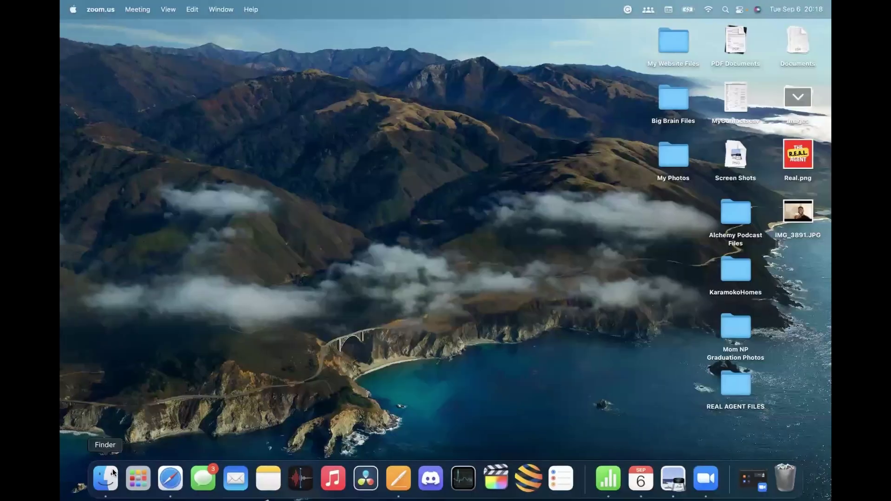
left_click(106, 479)
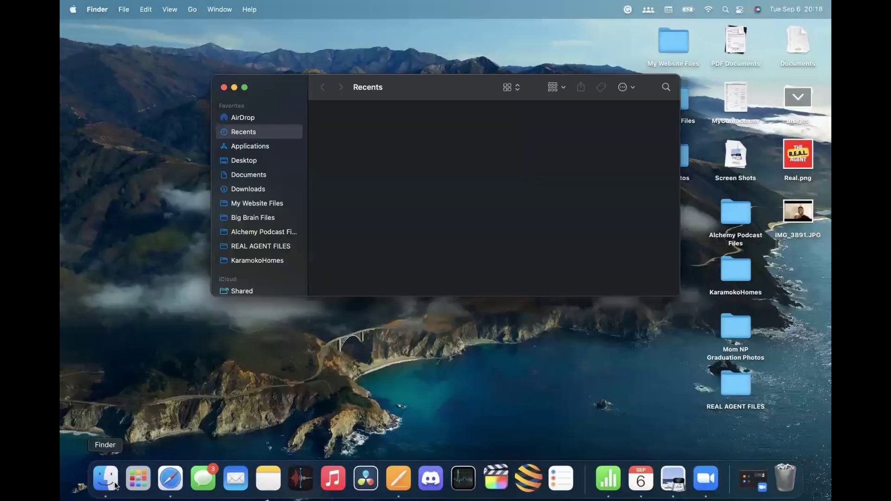
scroll(269, 222, "down", 2)
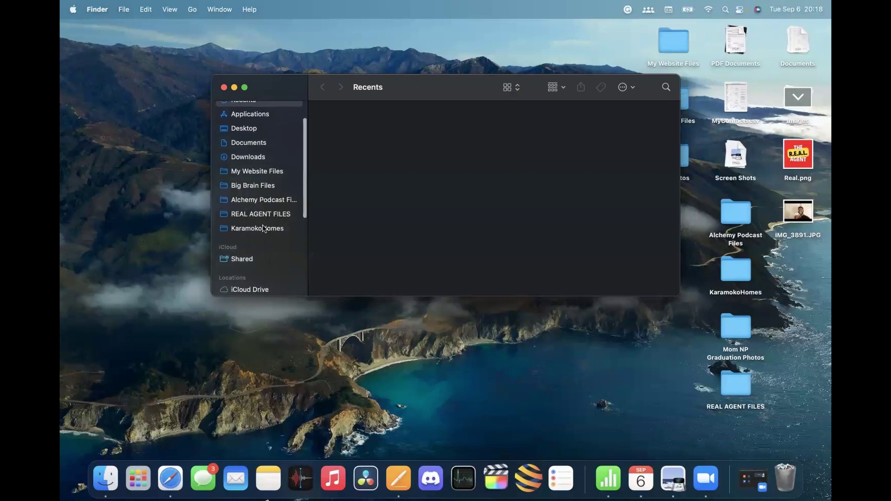
left_click(260, 228)
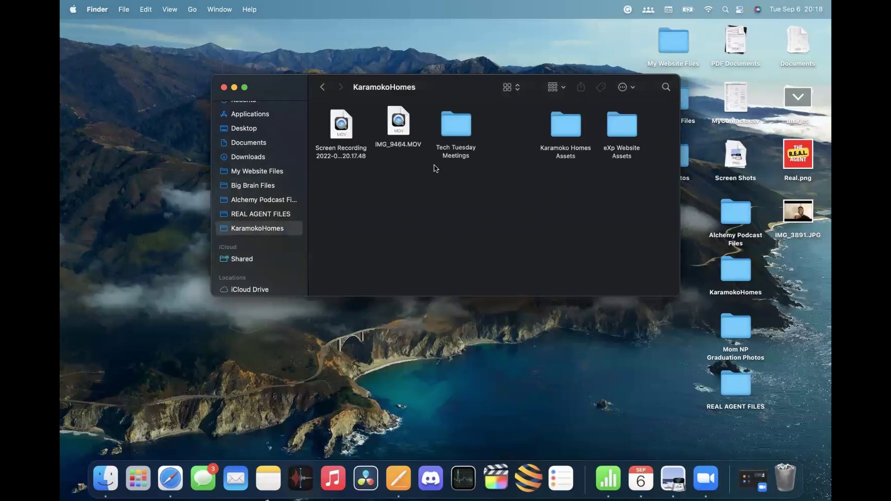
double_click(456, 127)
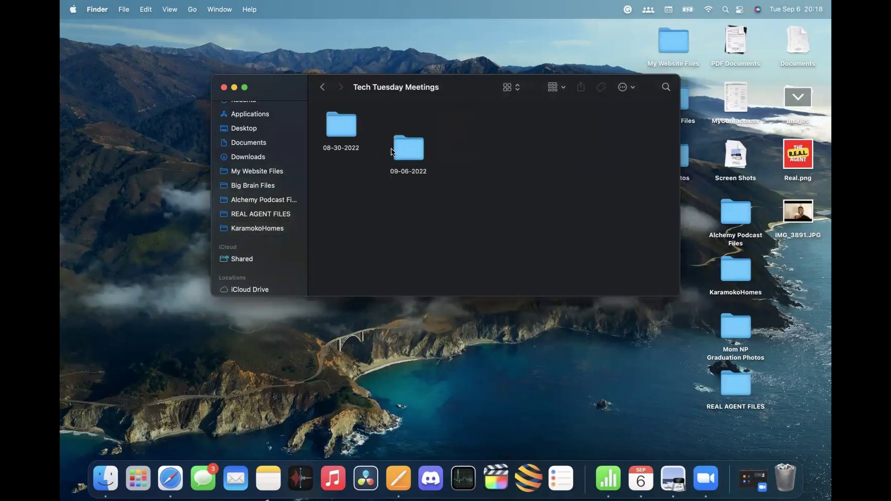
double_click(407, 125)
left_click(348, 130)
double_click(349, 131)
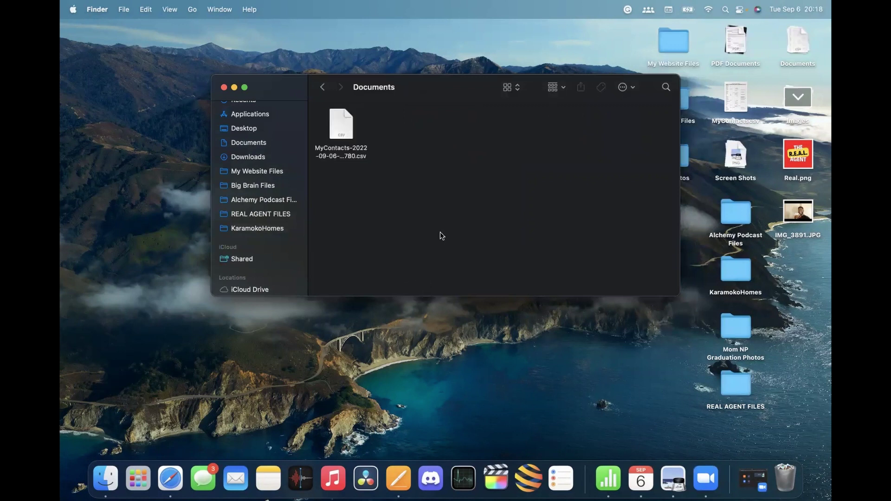
double_click(341, 122)
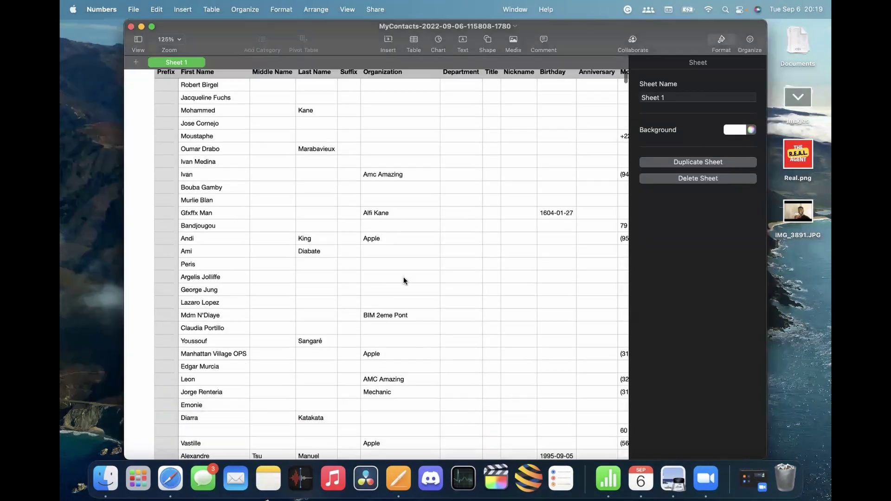
- Look through the rows and all columns of the contacts spreadsheet, from the names to the phone, e-mail and note fields
scroll(404, 276, "down", 15)
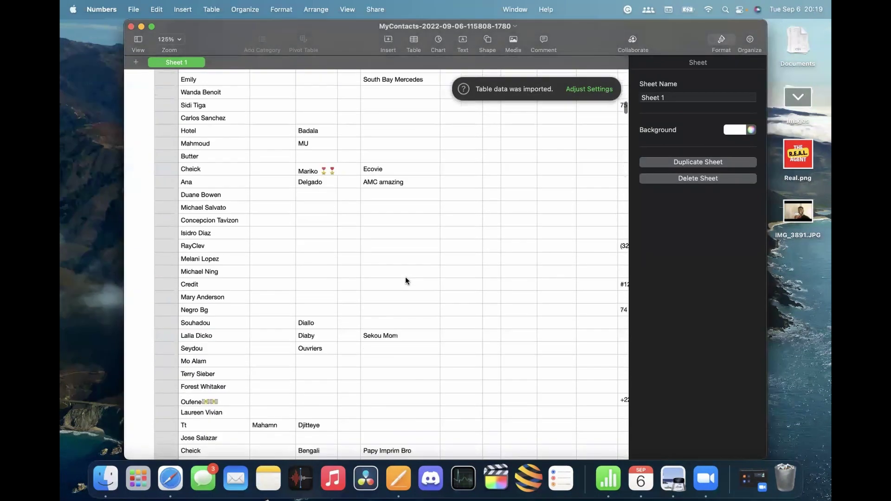
scroll(405, 278, "up", 20)
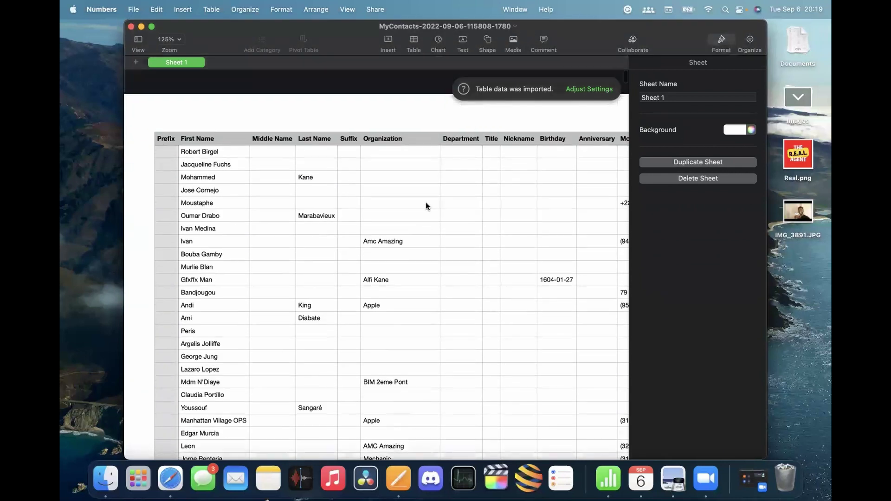
scroll(435, 206, "right", 10)
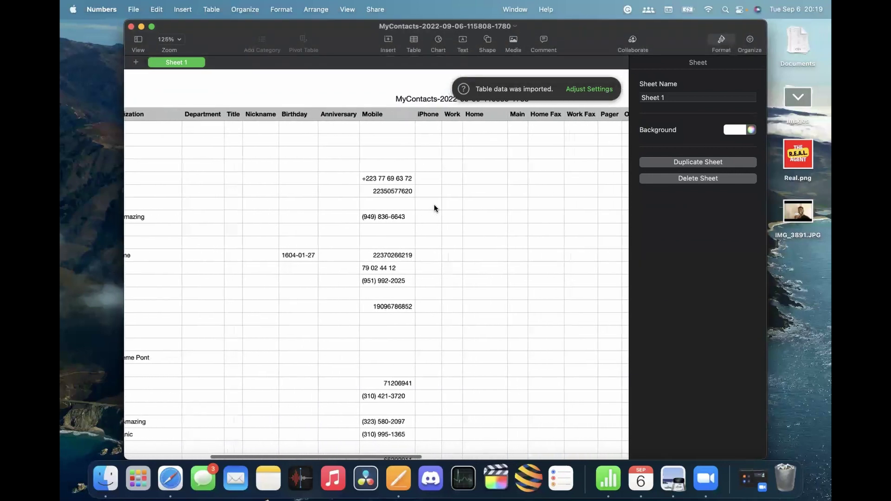
scroll(435, 206, "right", 10)
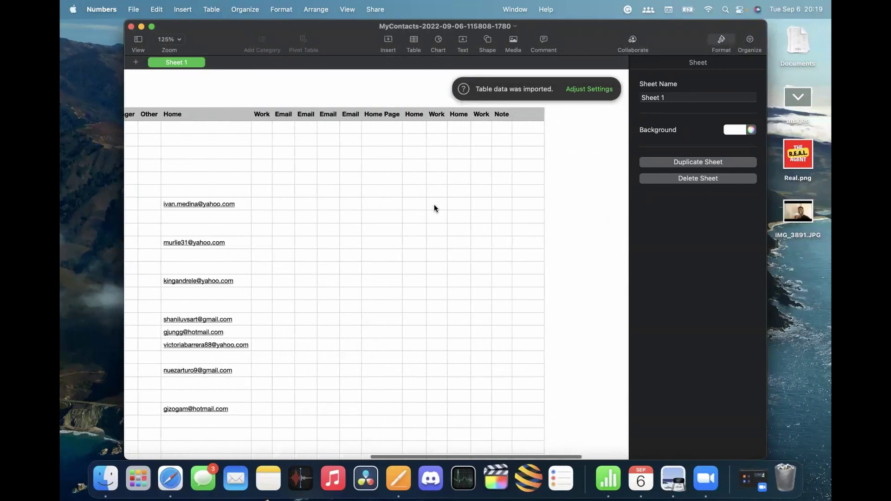
scroll(434, 206, "left", 5)
scroll(435, 208, "left", 15)
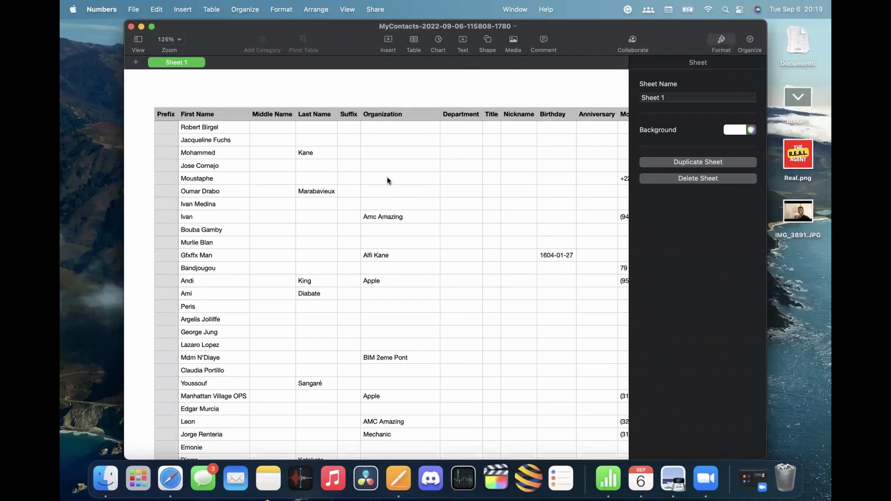
- Close the contacts spreadsheet and switch back to the kvCORE Bulk Importing page in Safari
scroll(416, 181, "down", 3)
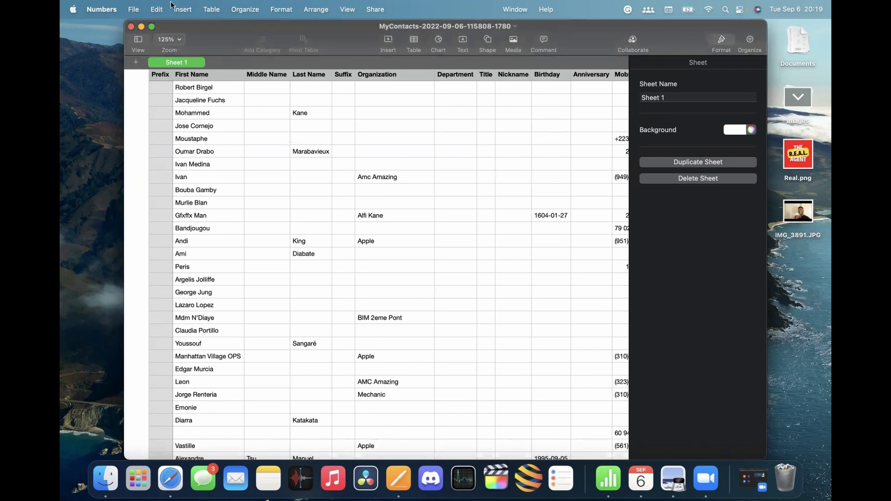
left_click(132, 27)
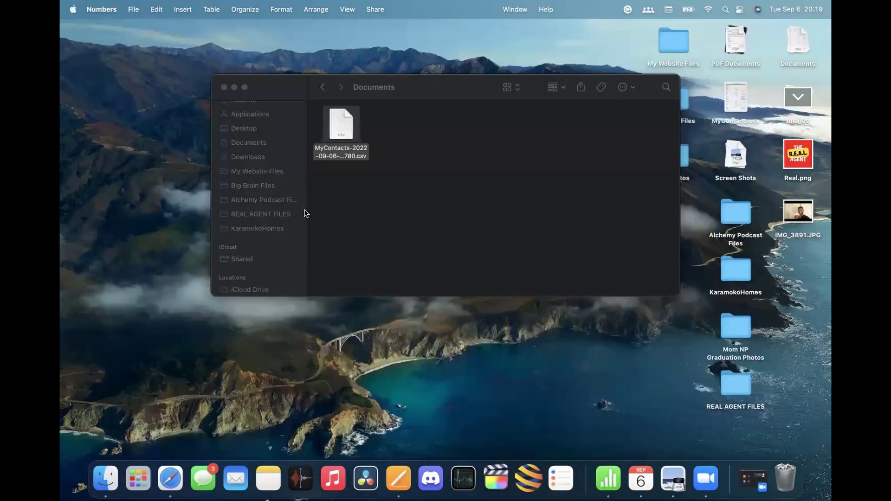
left_click(158, 480)
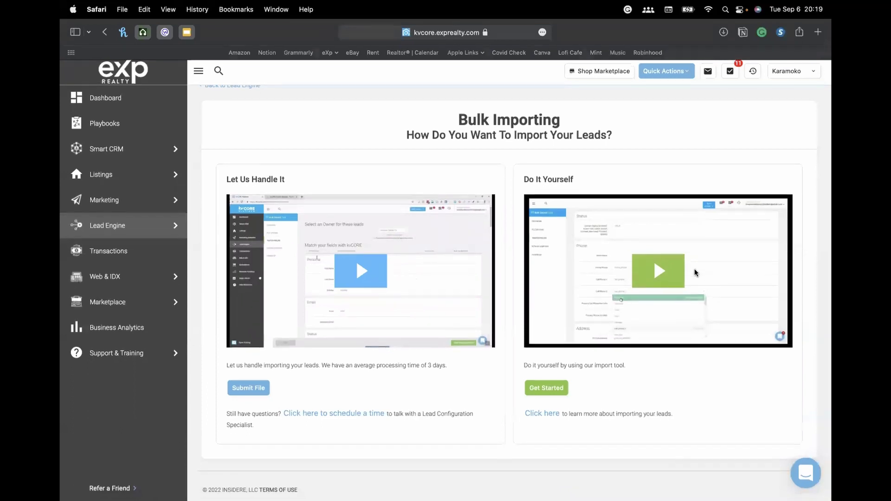
- Reopen all Lead Engine tools and start an import from the Bulk Import card
mouse_move(177, 228)
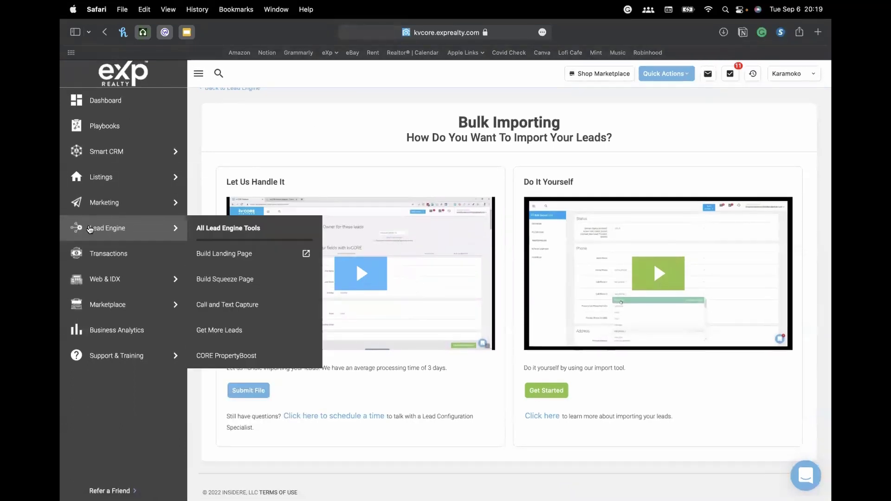
left_click(111, 231)
scroll(372, 335, "down", 6)
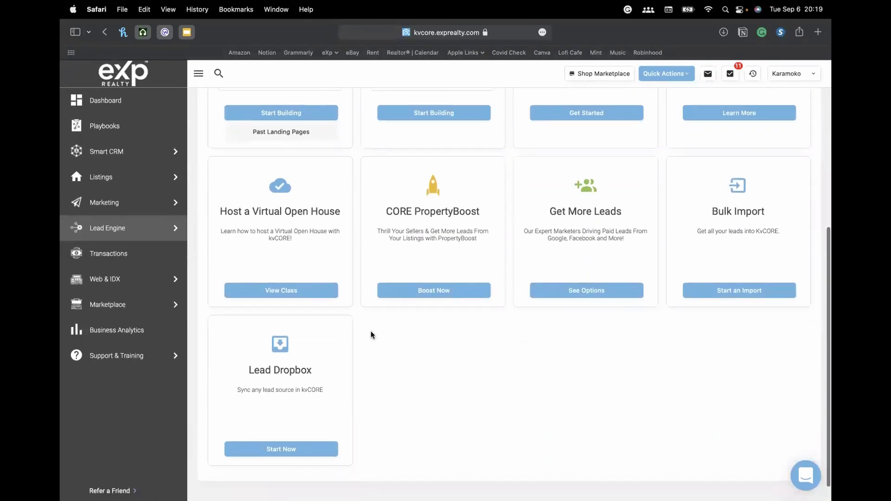
left_click(743, 287)
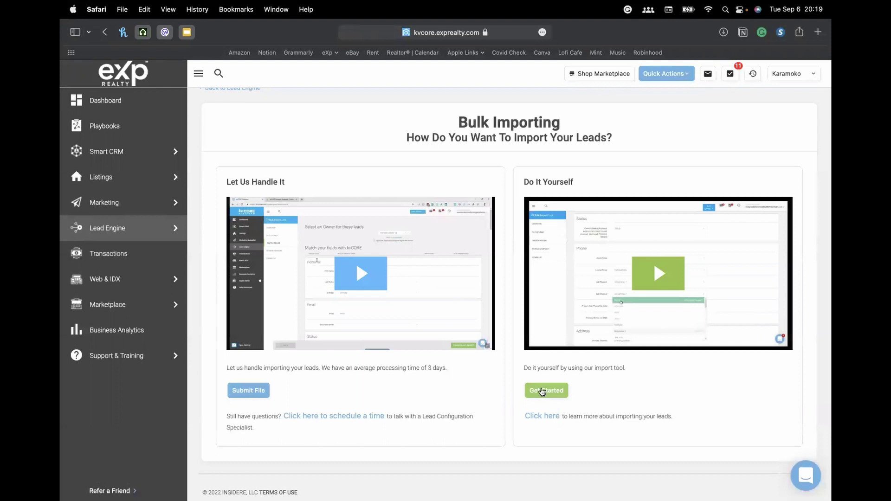
- Open the help article on importing leads yourself and open its kvCORE Lead Import Template in USA format
left_click(548, 418)
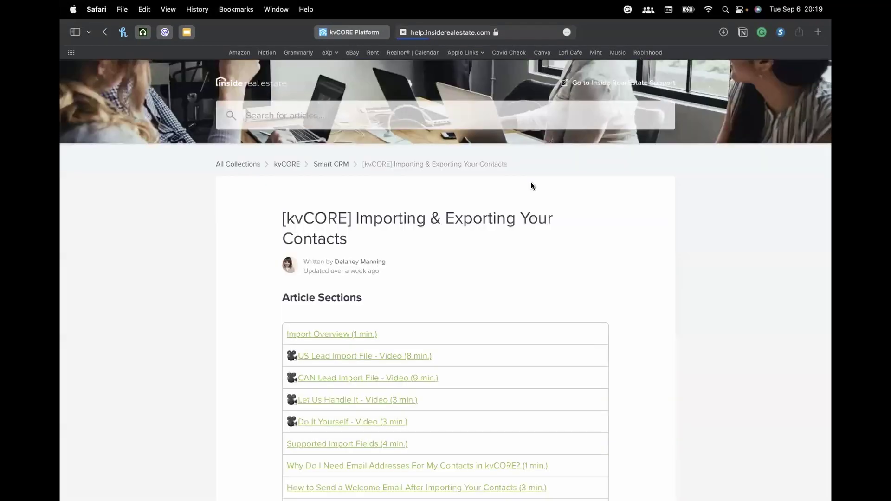
scroll(507, 231, "down", 10)
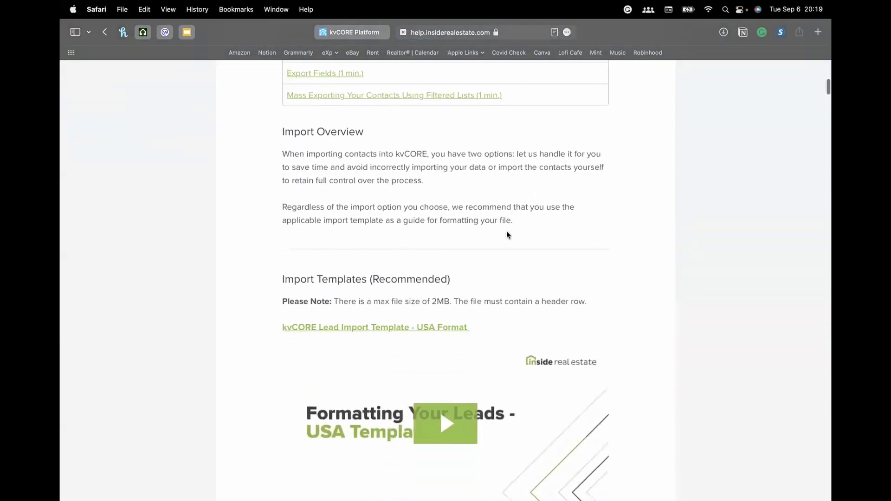
scroll(507, 232, "down", 1)
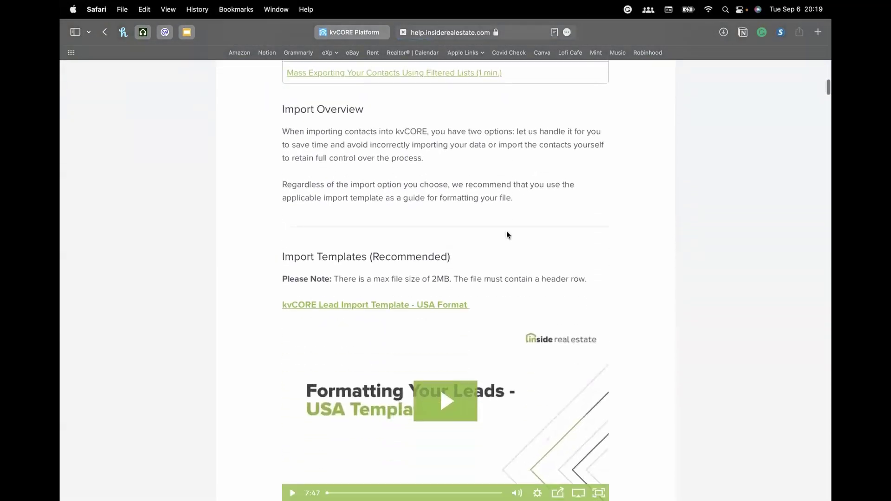
left_click(371, 311)
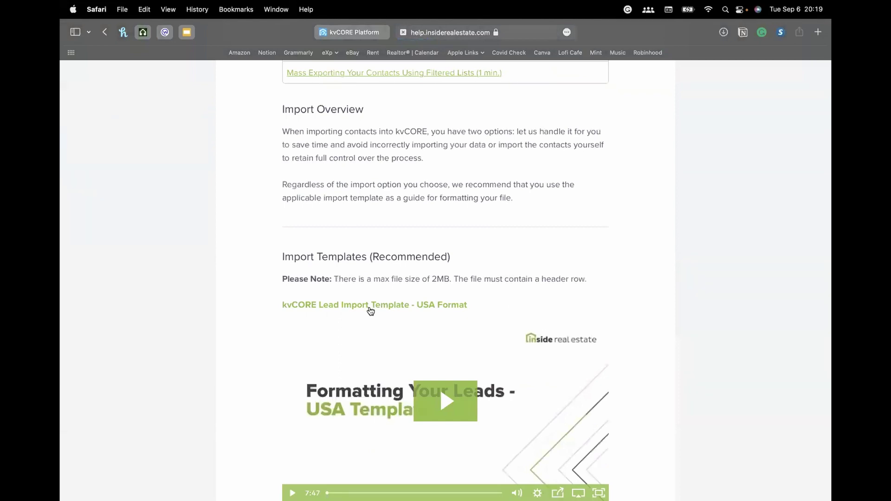
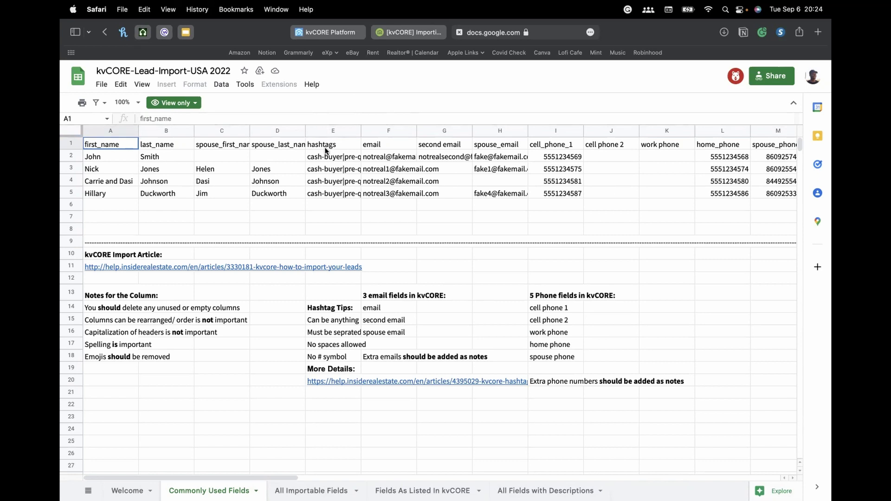
- Check the template's email column header, switch to Numbers and rename the Home column header in the contacts spreadsheet to Email
scroll(326, 150, "right", 3)
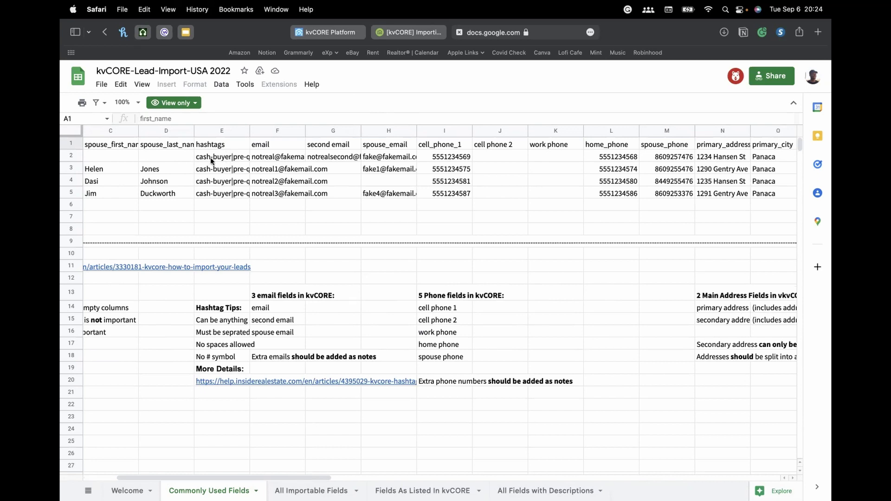
mouse_move(269, 161)
left_click(278, 145)
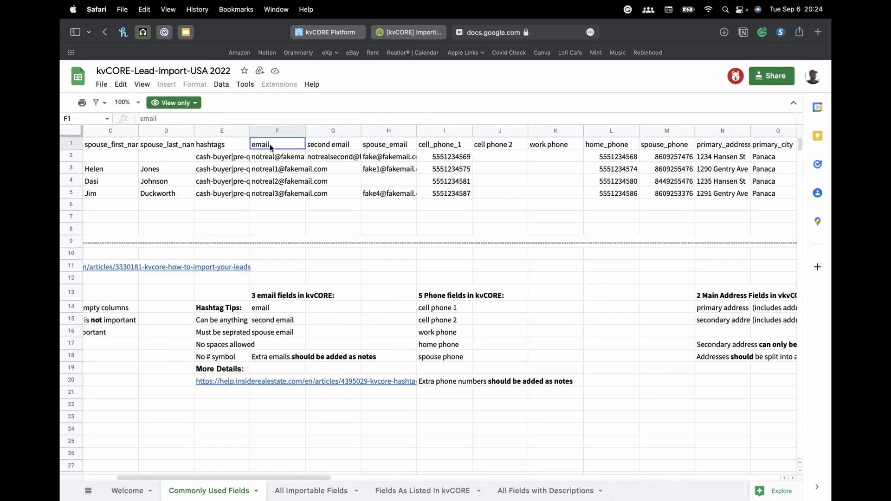
key("ctrl+Left")
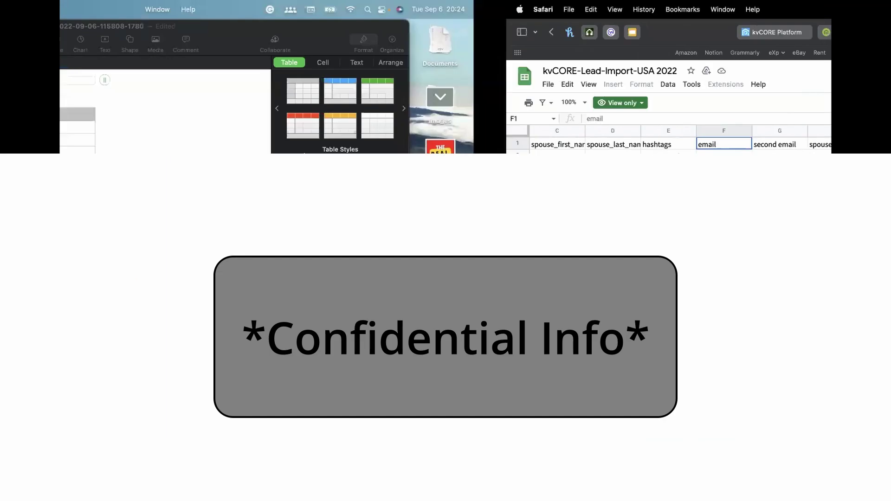
left_click(378, 116)
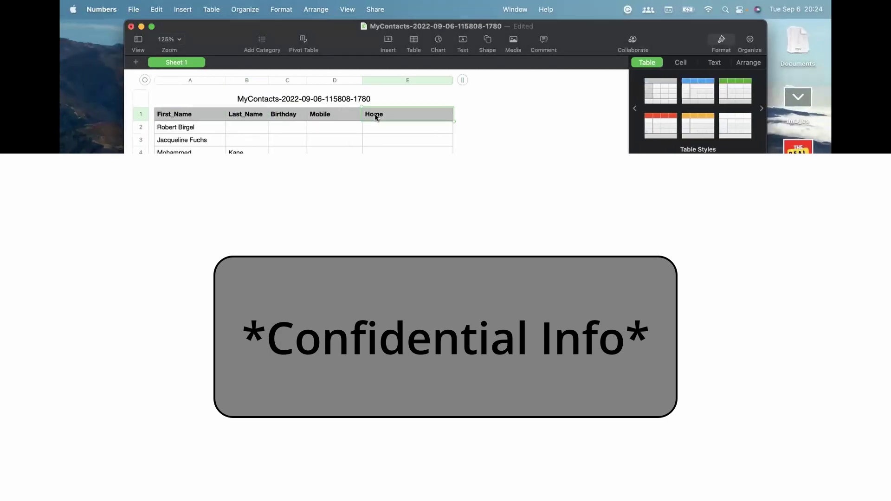
type("email")
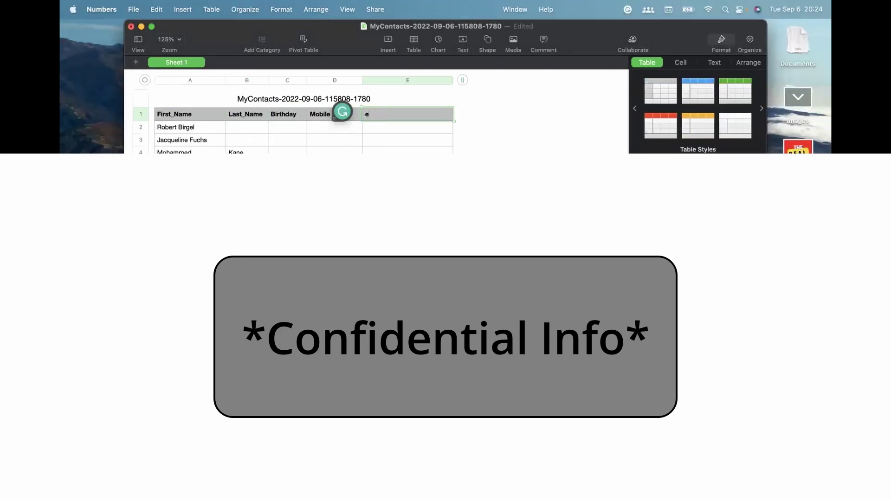
left_click(562, 139)
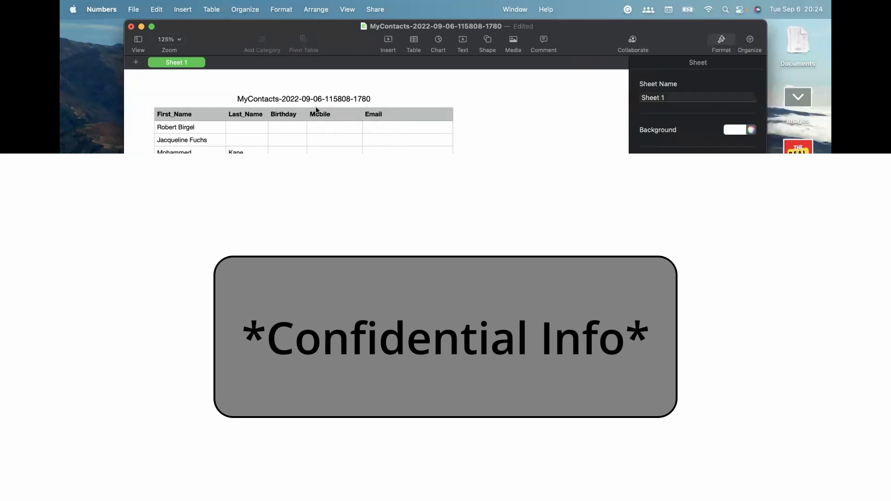
- Switch back to the import template in Safari and examine its phone columns, especially the cell_phone_1 and cell phone 2 headers
key("ctrl+Right")
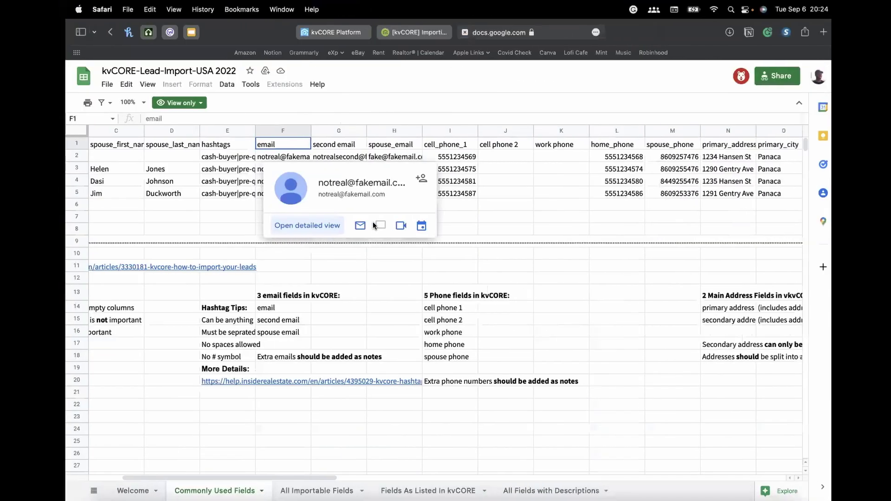
scroll(565, 170, "right", 10)
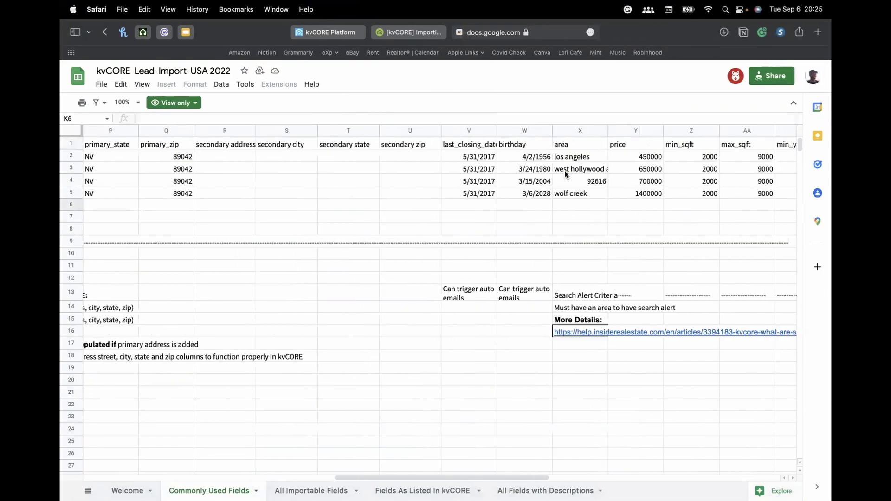
scroll(565, 171, "left", 8)
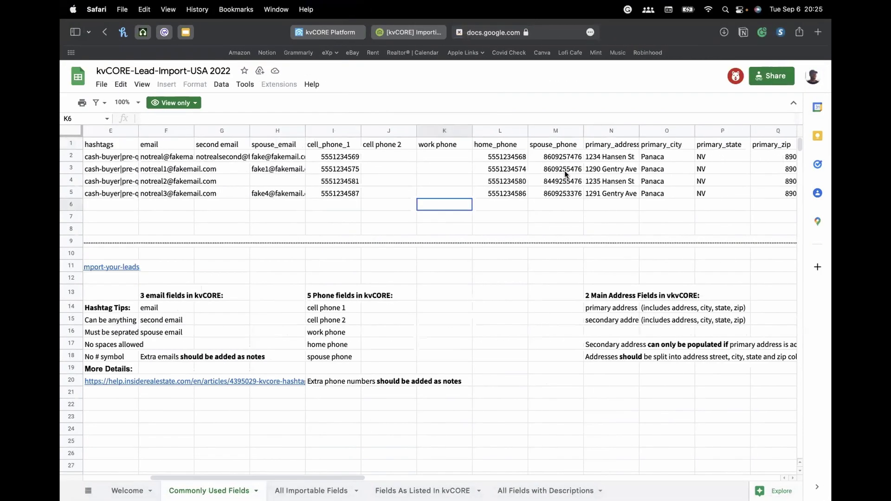
left_click(349, 144)
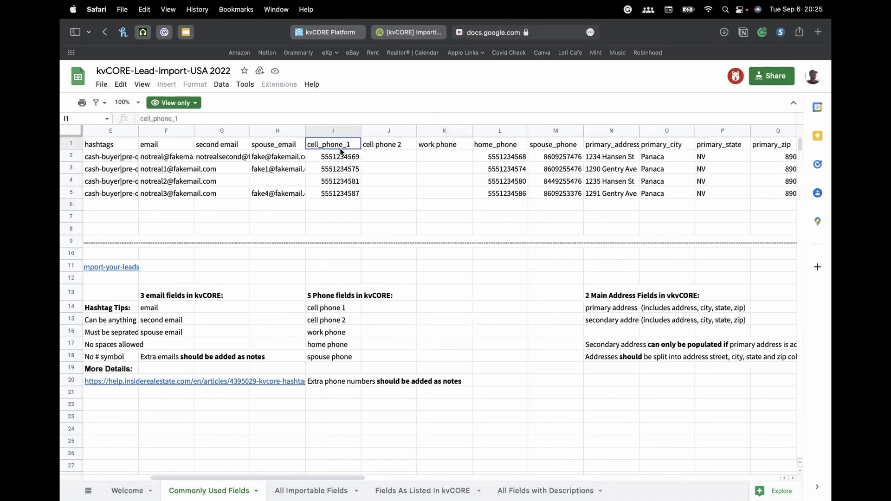
scroll(340, 151, "left", 5)
scroll(340, 150, "right", 4)
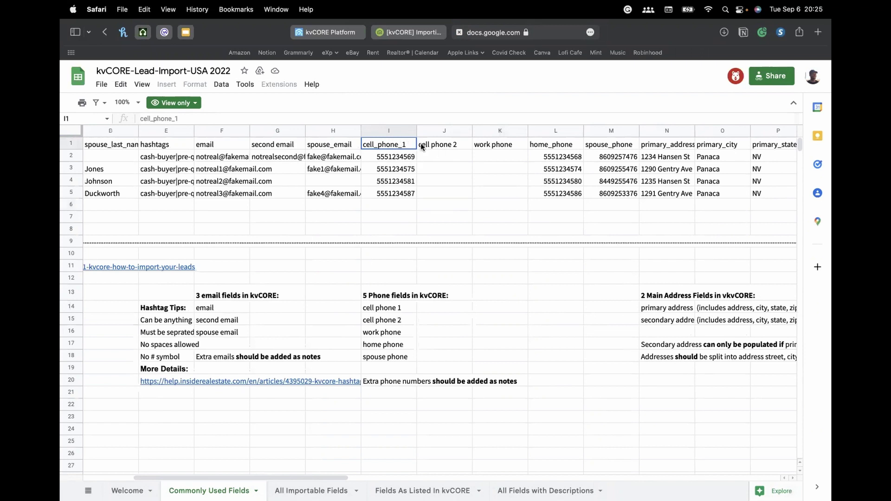
left_click(443, 146)
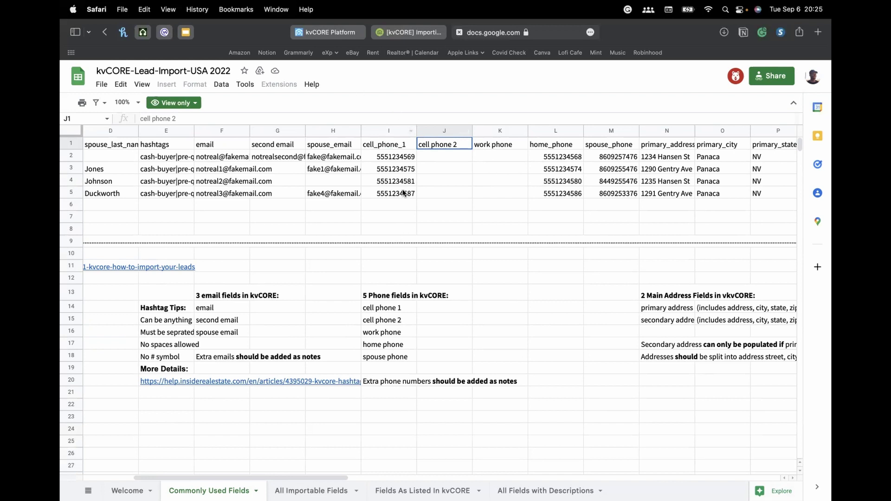
left_click(375, 130)
left_click(379, 144)
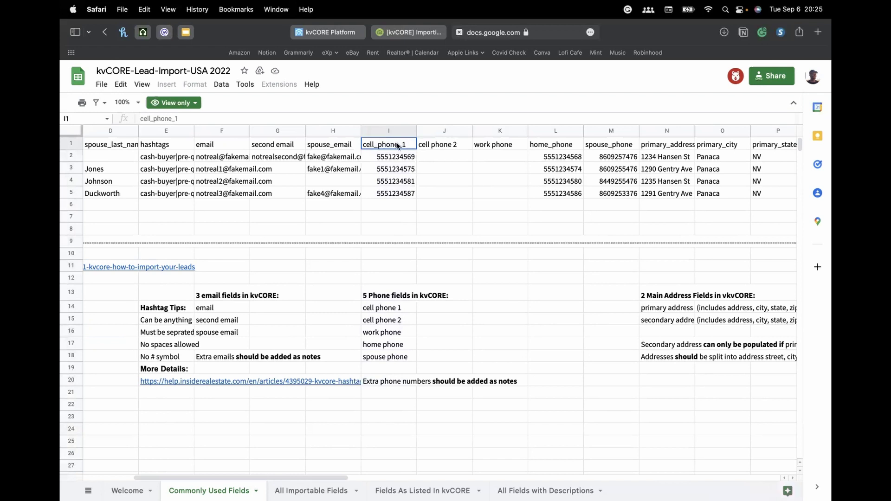
scroll(283, 308, "down", 3)
scroll(283, 308, "up", 3)
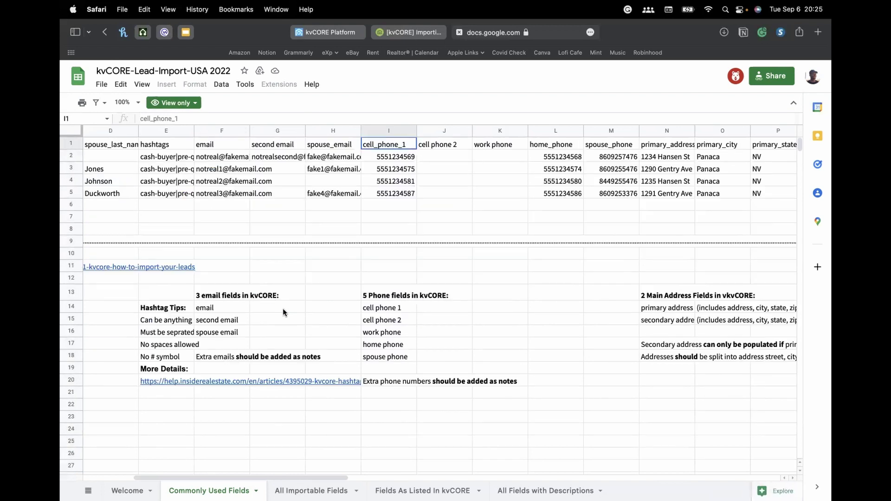
- Make an editable copy of the kvCORE-Lead-Import-USA 2022 template, keeping the suggested name
left_click(102, 85)
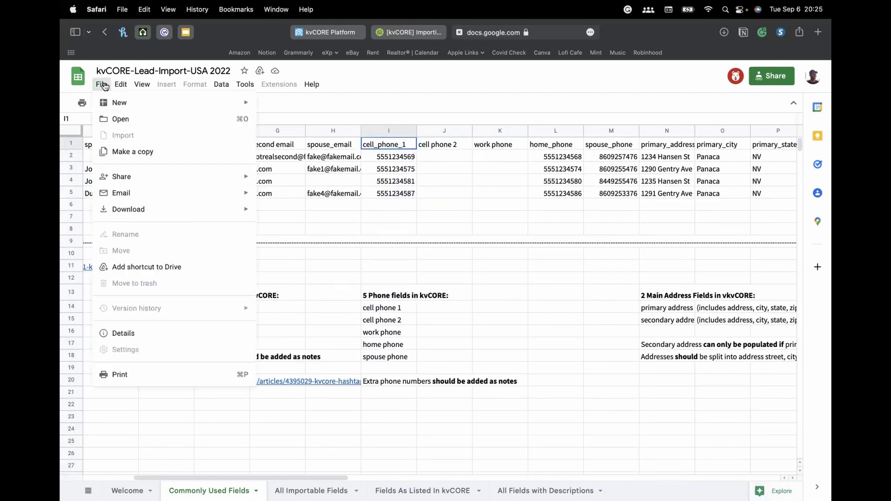
left_click(123, 152)
left_click(465, 342)
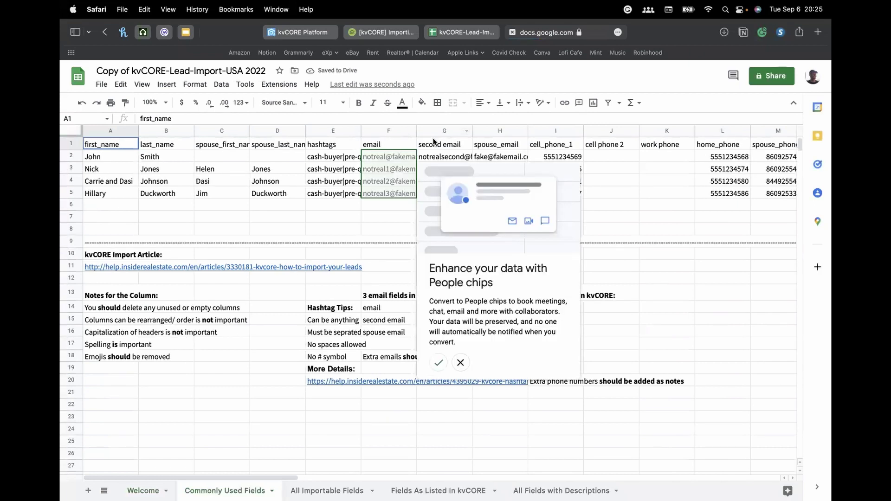
- Copy the cell_phone_1 header from the template copy and paste it over the Mobile header of the contacts spreadsheet in Numbers
left_click(444, 144)
scroll(527, 149, "right", 5)
scroll(525, 146, "right", 2)
scroll(464, 185, "left", 2)
left_click(333, 142)
right_click(333, 142)
left_click(371, 200)
key("ctrl+Left")
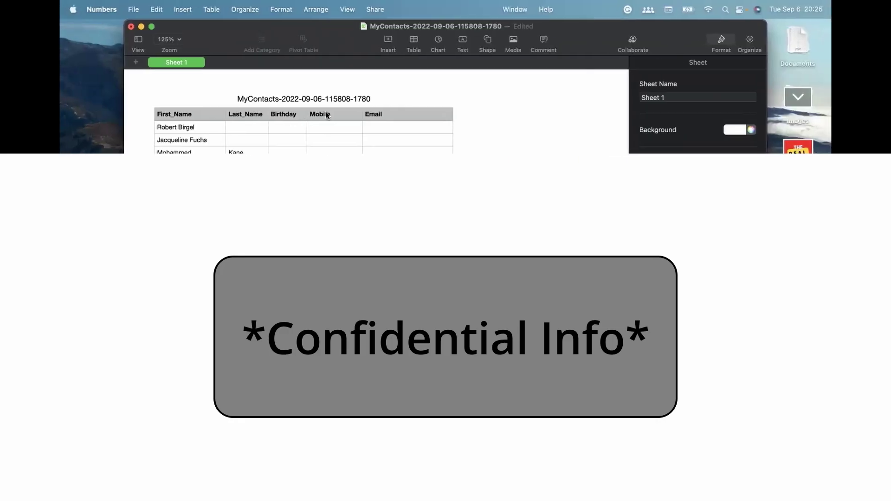
left_click(324, 117)
key("super+v")
key("Escape")
- Compare the template copy's remaining columns, such as birthday, area, price and square footage, with the headers of the contacts spreadsheet
key("ctrl+Right")
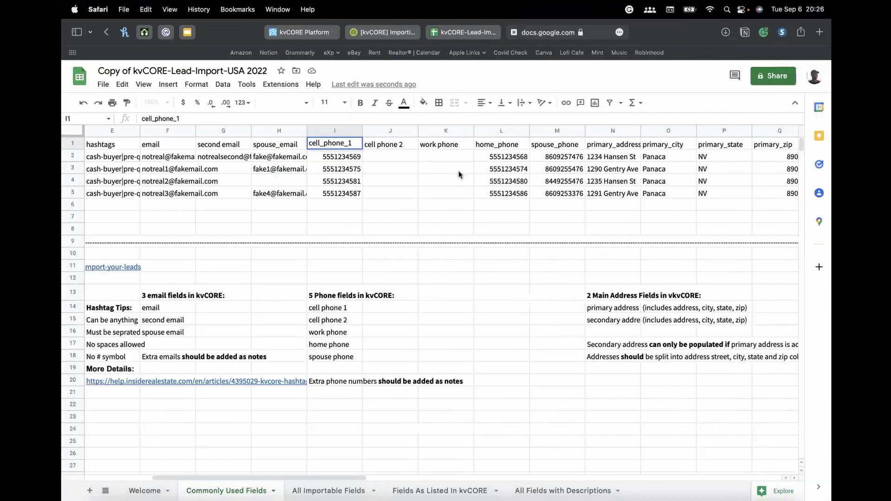
scroll(511, 163, "right", 10)
scroll(511, 164, "right", 5)
scroll(511, 164, "left", 3)
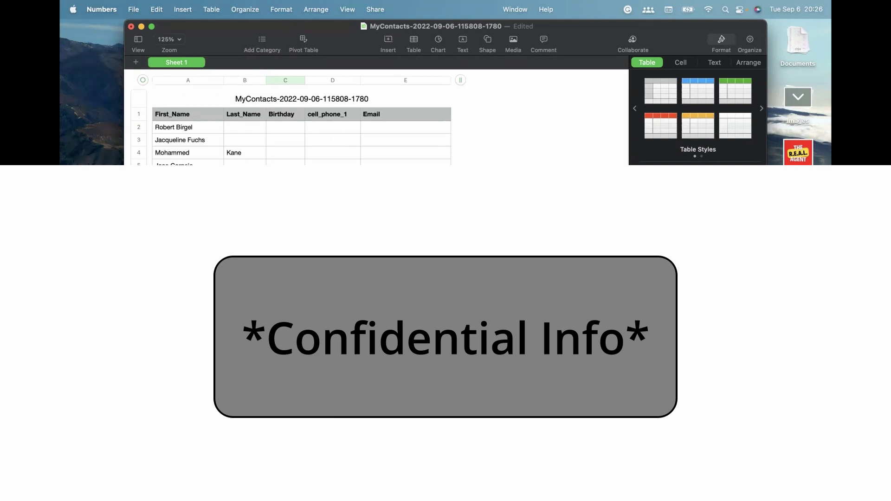
key("Escape")
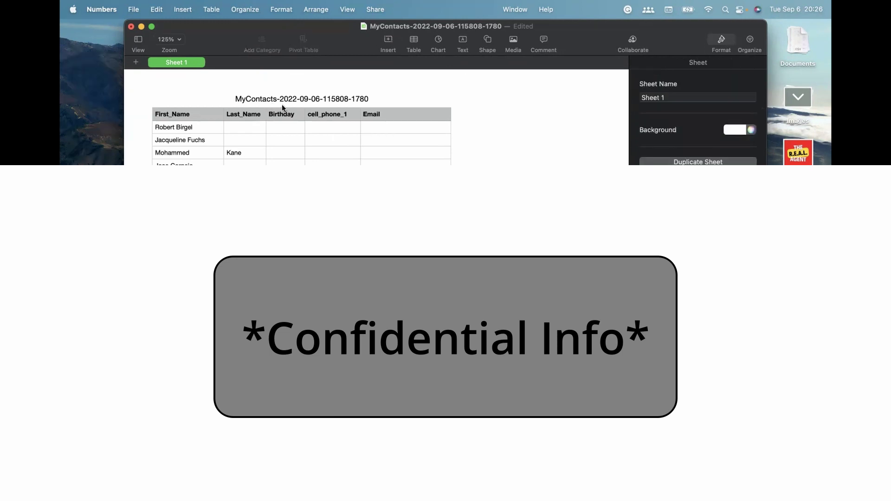
left_click(286, 140)
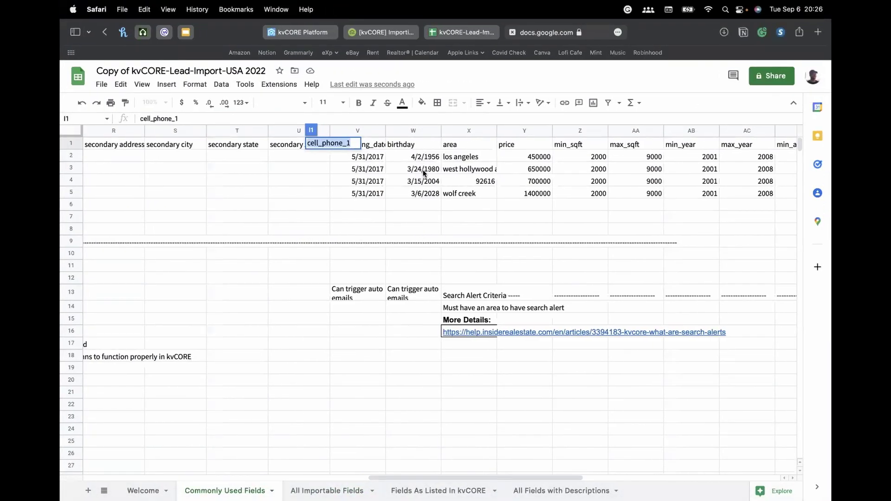
scroll(466, 181, "right", 3)
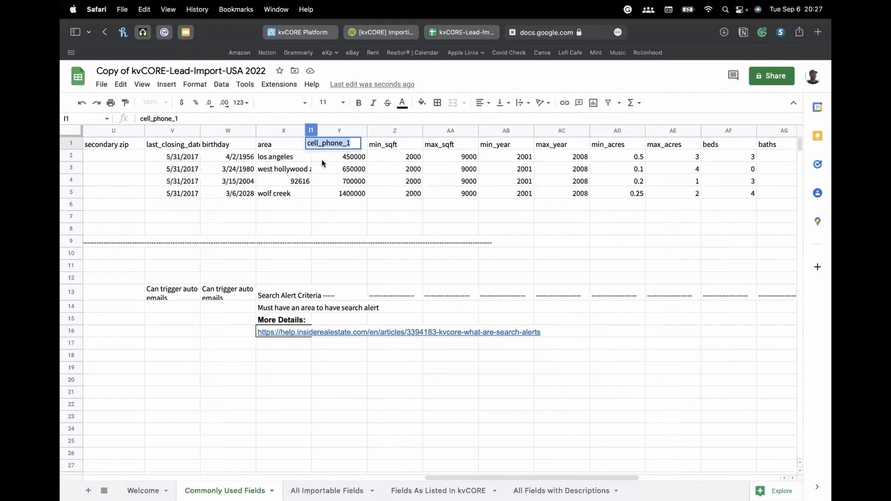
left_click(474, 181)
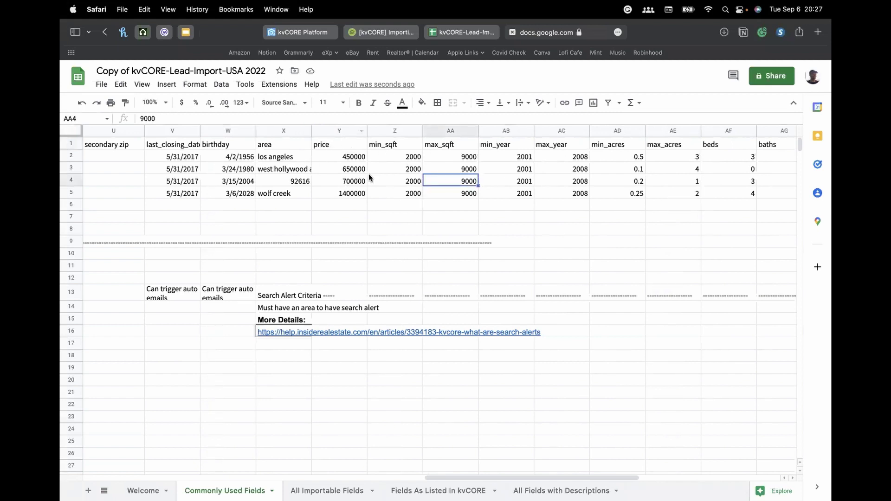
scroll(635, 166, "right", 9)
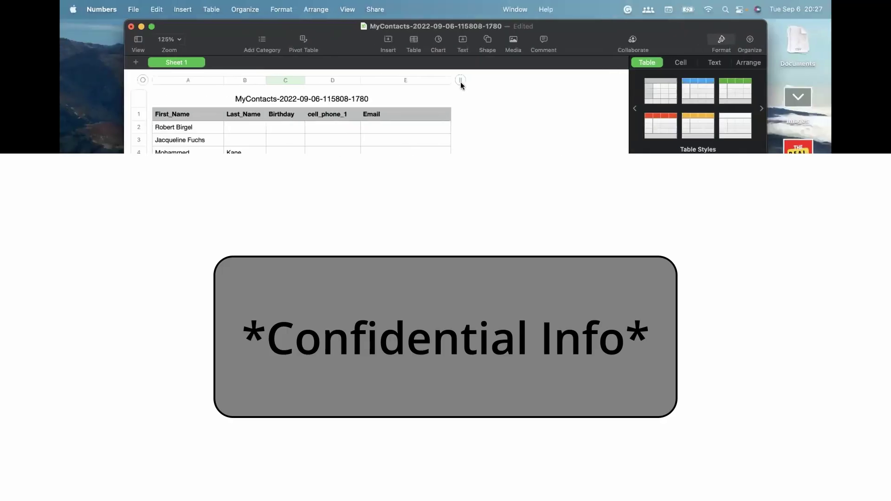
left_click(460, 81)
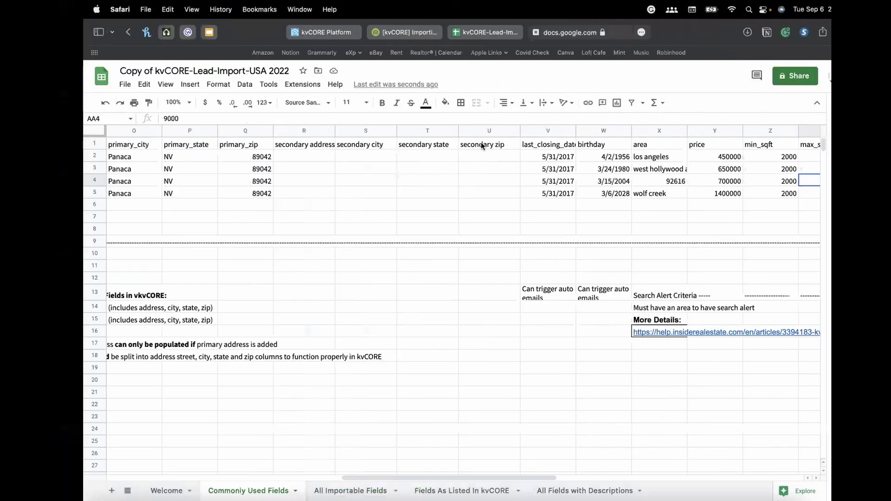
scroll(486, 174, "right", 15)
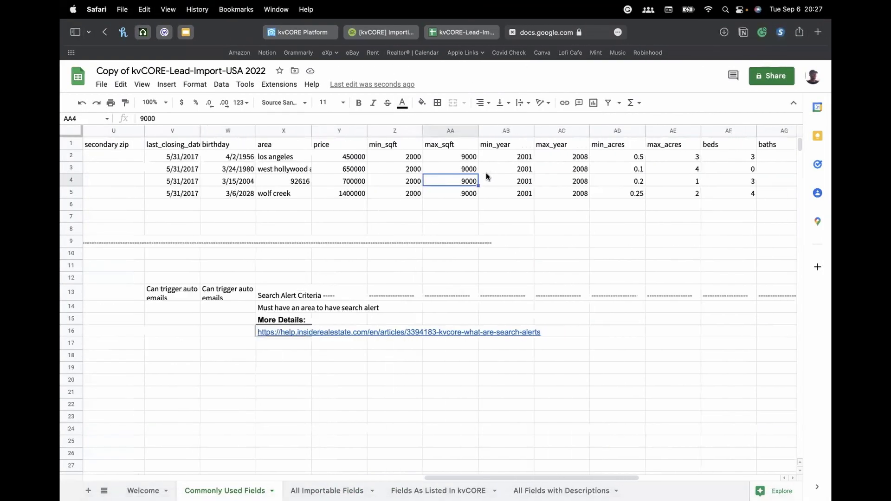
scroll(486, 172, "left", 8)
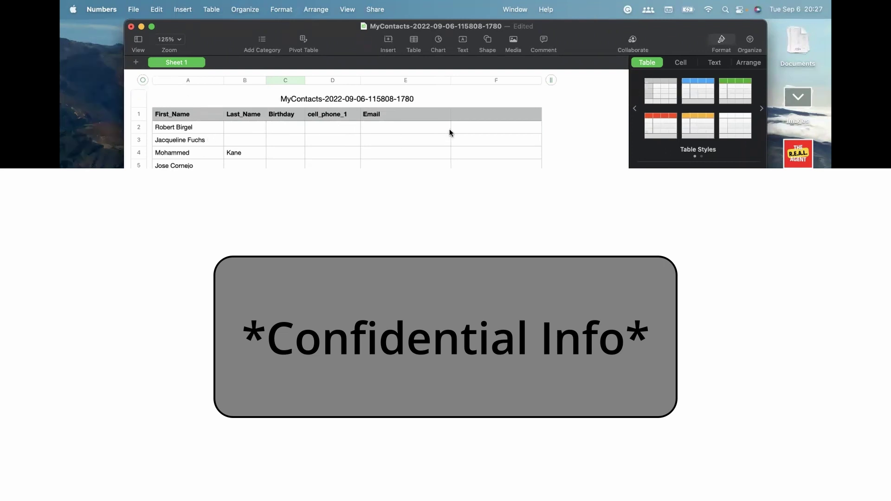
left_click(498, 77)
right_click(498, 77)
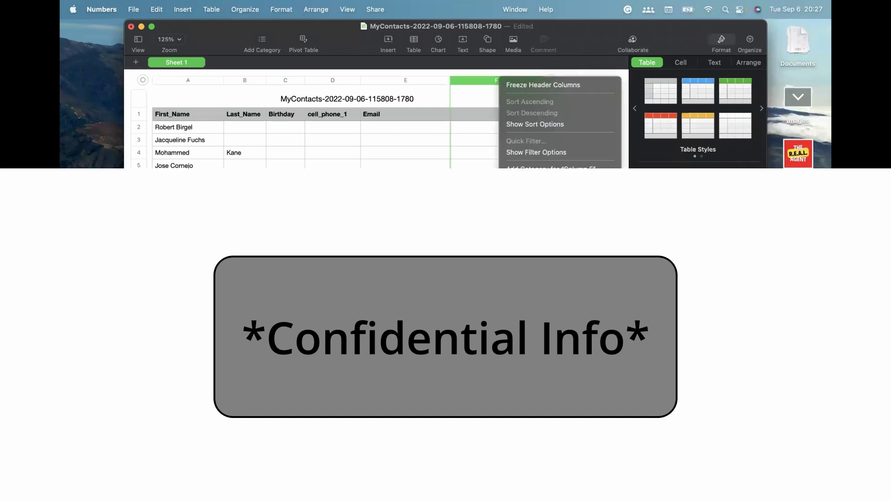
left_click(533, 211)
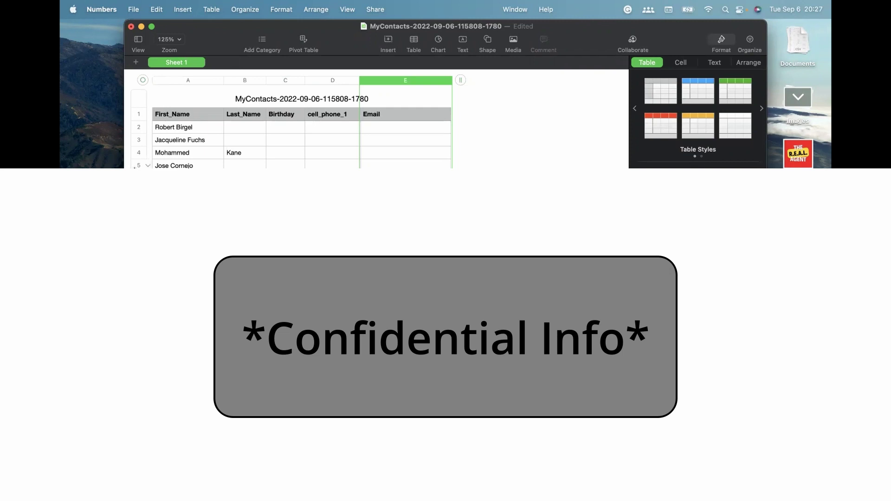
- Set up a CSV export of the contacts spreadsheet, keeping the offered export options
scroll(295, 145, "down", 1)
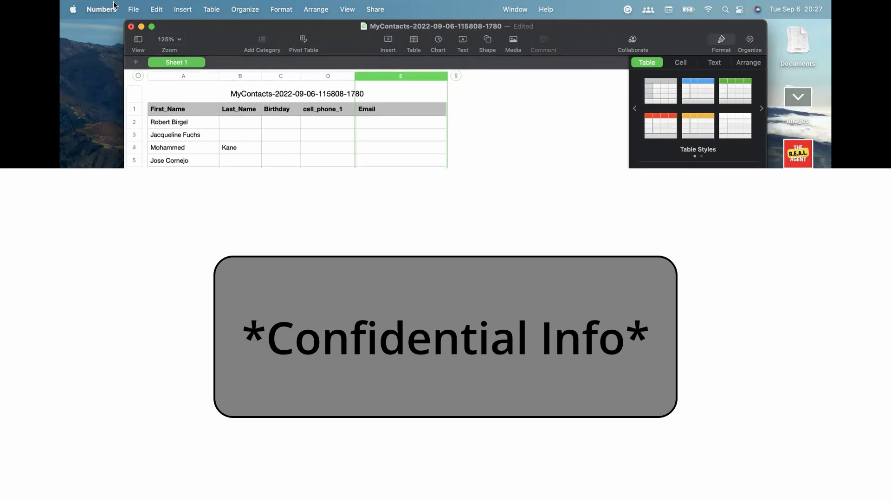
left_click(136, 7)
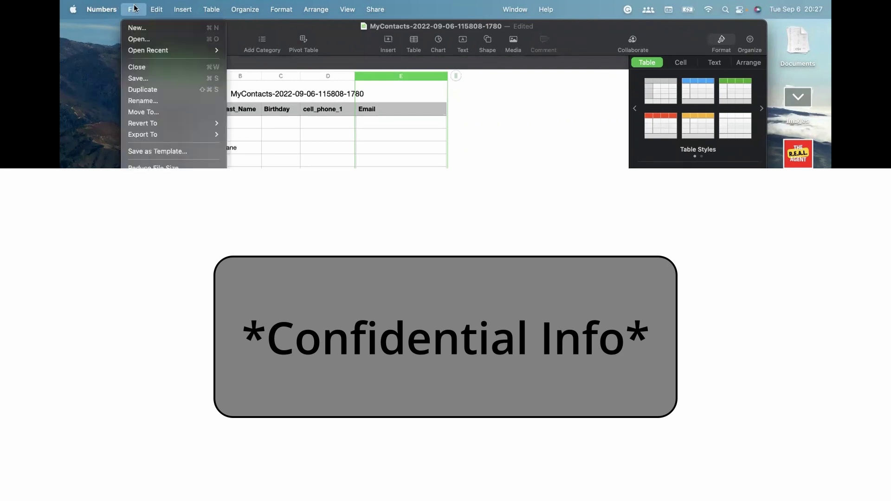
left_click(134, 6)
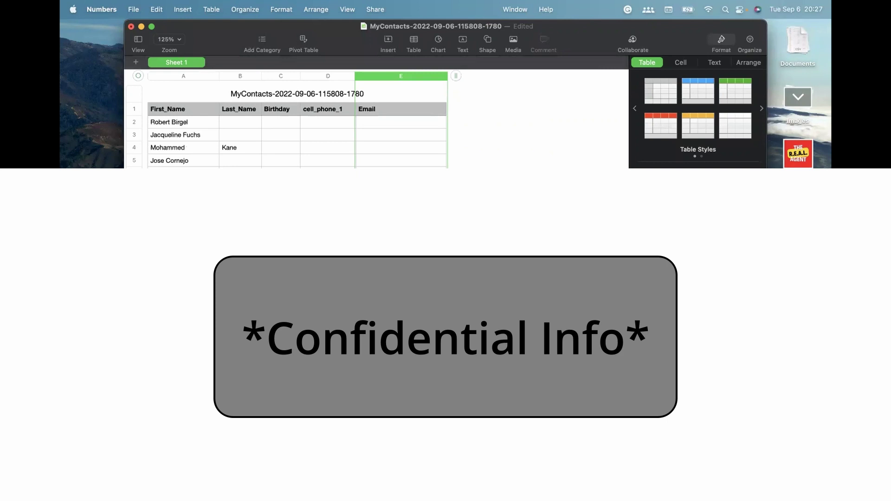
left_click(133, 9)
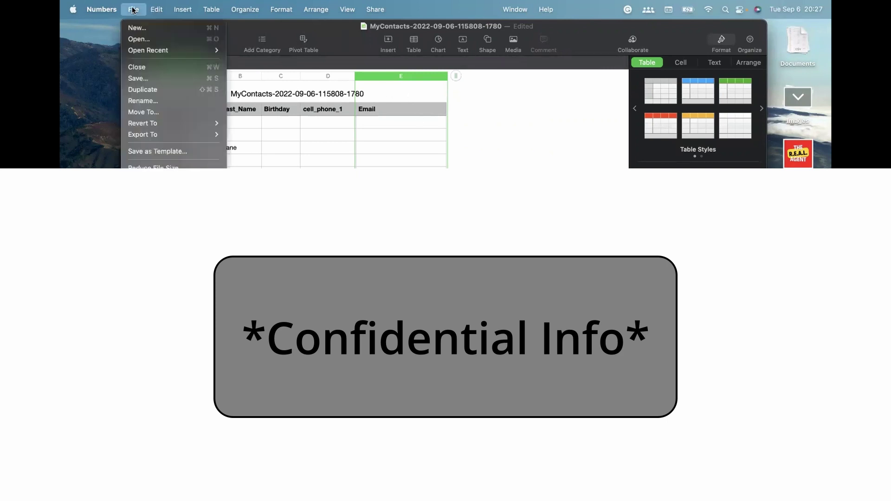
mouse_move(161, 135)
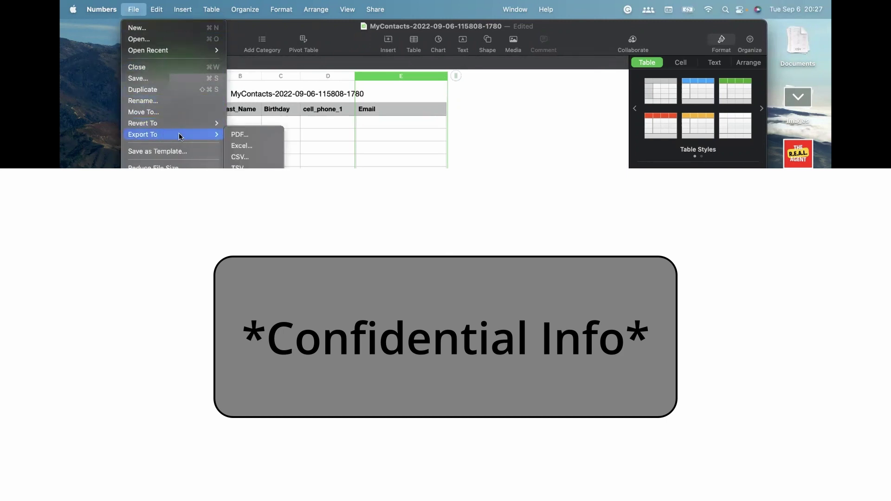
left_click(240, 158)
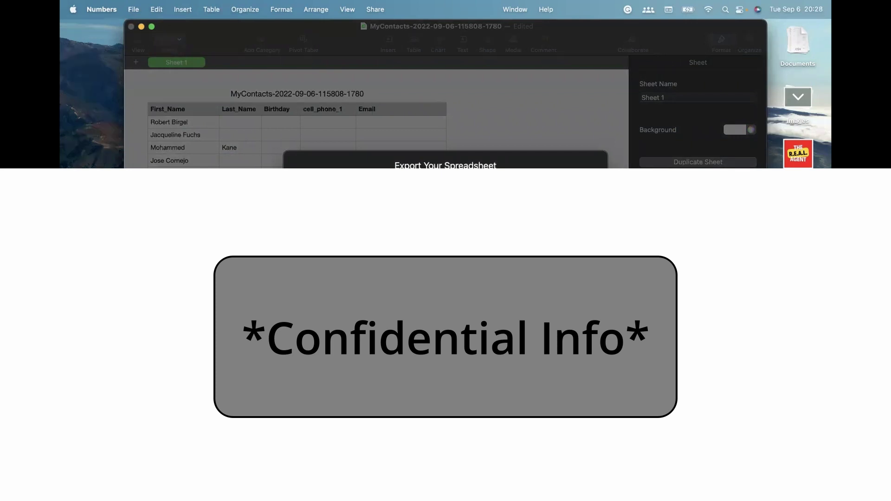
key("Return")
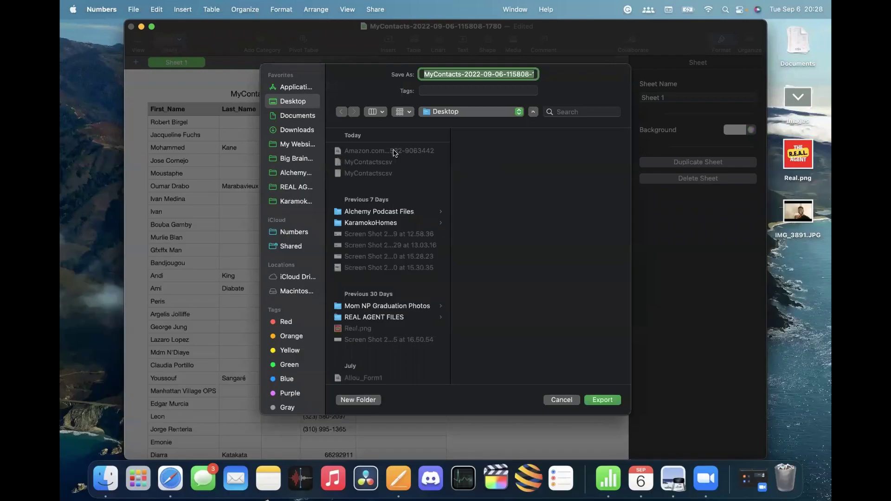
- Choose the Documents folder inside Tech Tuesday Meetings, 09-06-2022, as the export destination
left_click(296, 189)
left_click(292, 201)
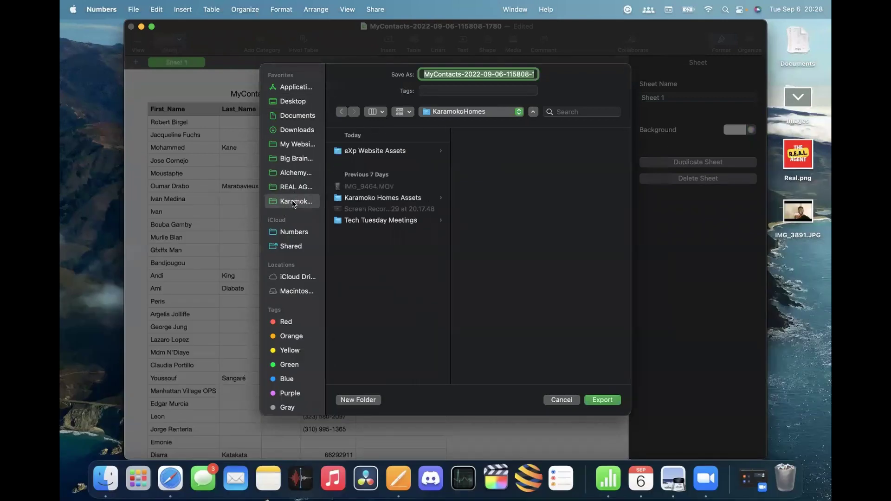
left_click(302, 186)
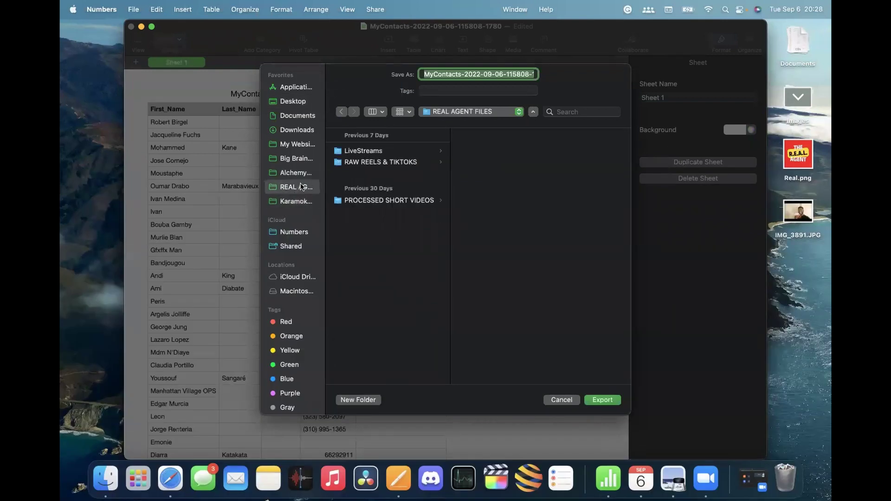
left_click(304, 199)
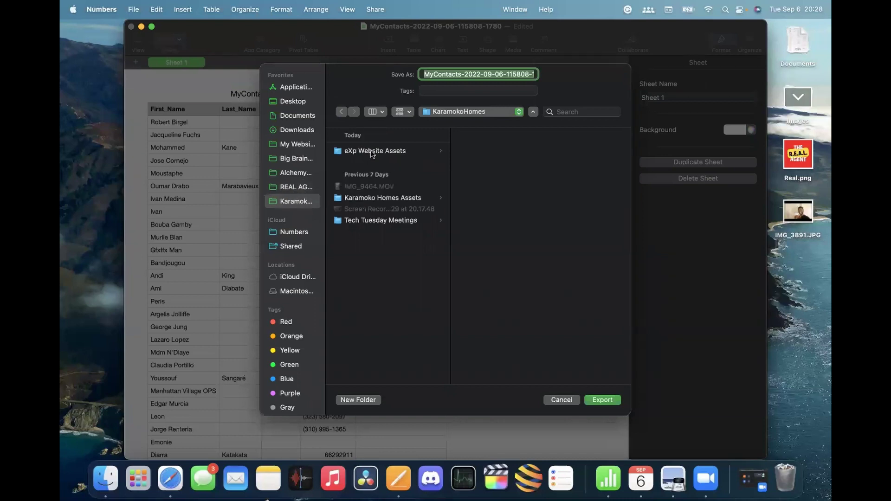
left_click(410, 221)
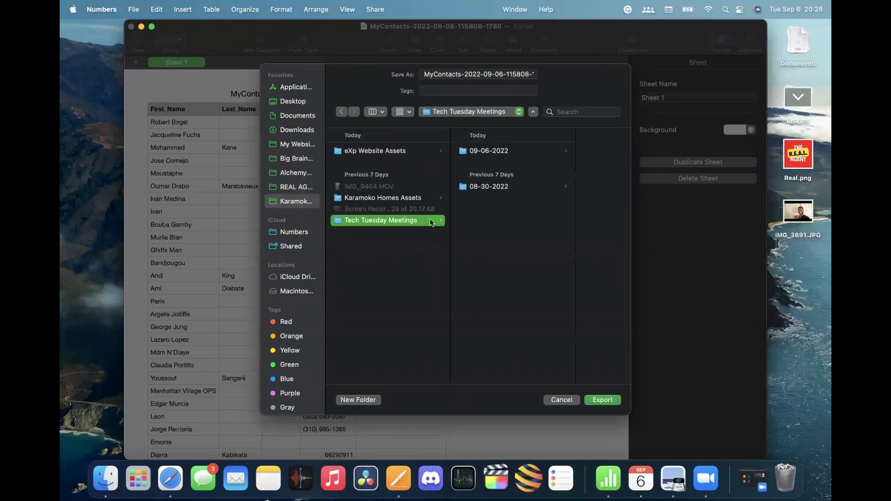
left_click(499, 152)
left_click(555, 150)
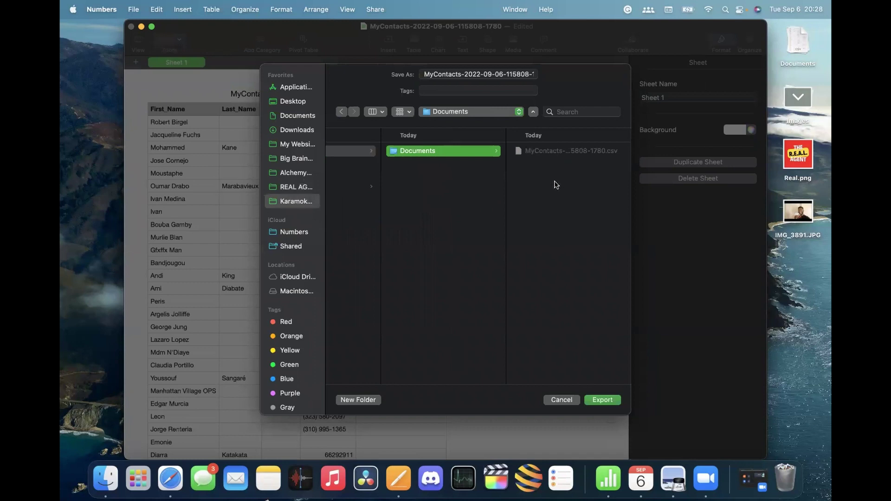
- Name the export editedcontactscsv.csv and save it
triple_click(518, 73)
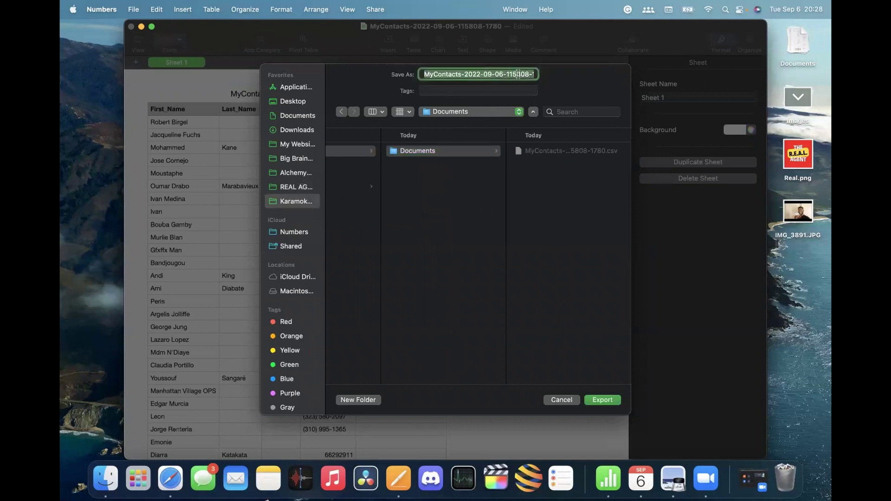
type("editedcontactscsv.csv")
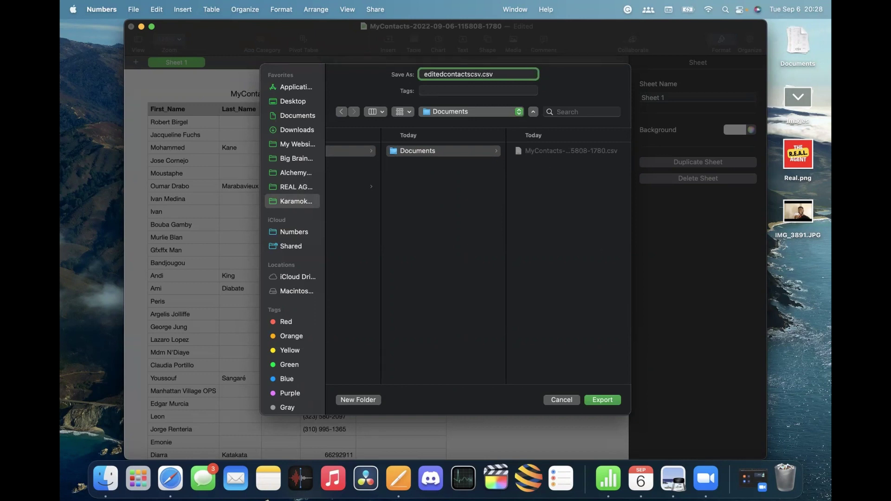
left_click(611, 400)
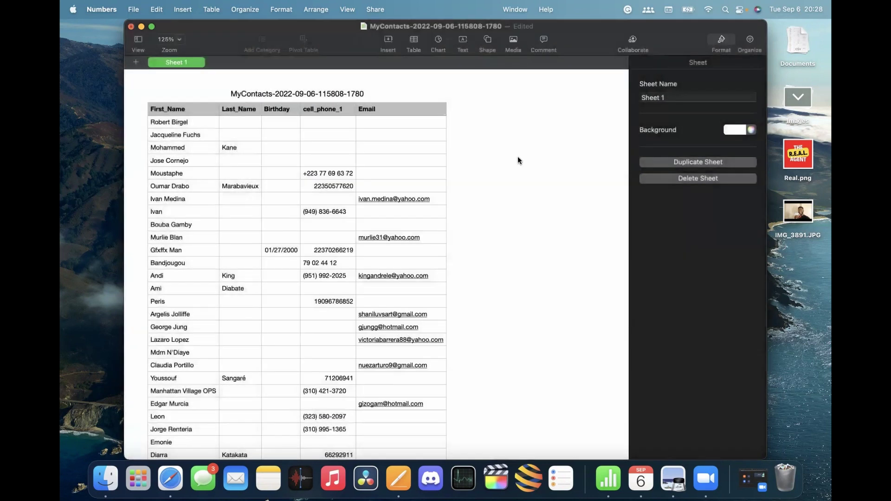
- Close the contacts spreadsheet, saving its changes, and select editedcontactscsv.csv in the Finder Documents folder
left_click(132, 27)
left_click(493, 308)
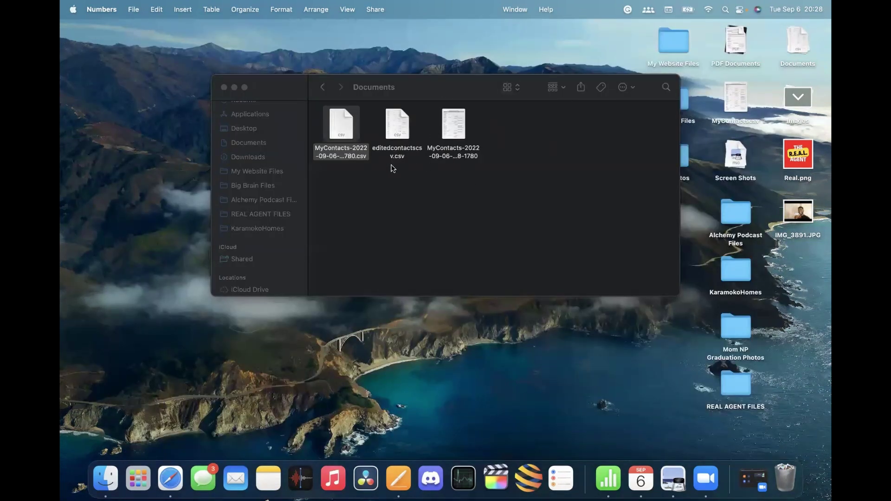
left_click(405, 130)
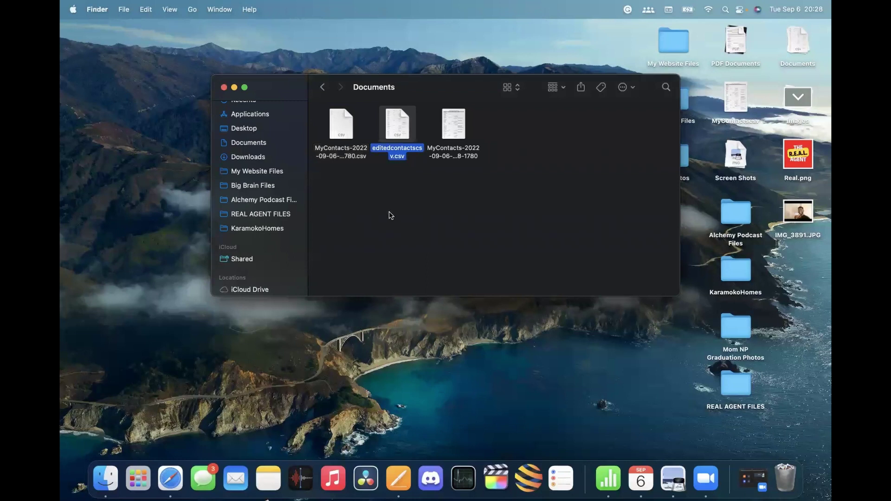
- Return to Safari, close the template and help article tabs, and start the Do It Yourself bulk import in kvCORE
left_click(170, 478)
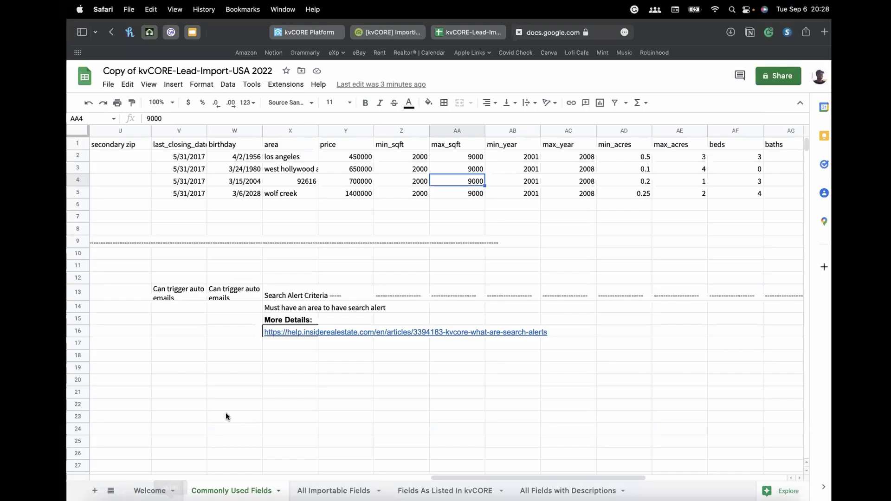
left_click(512, 32)
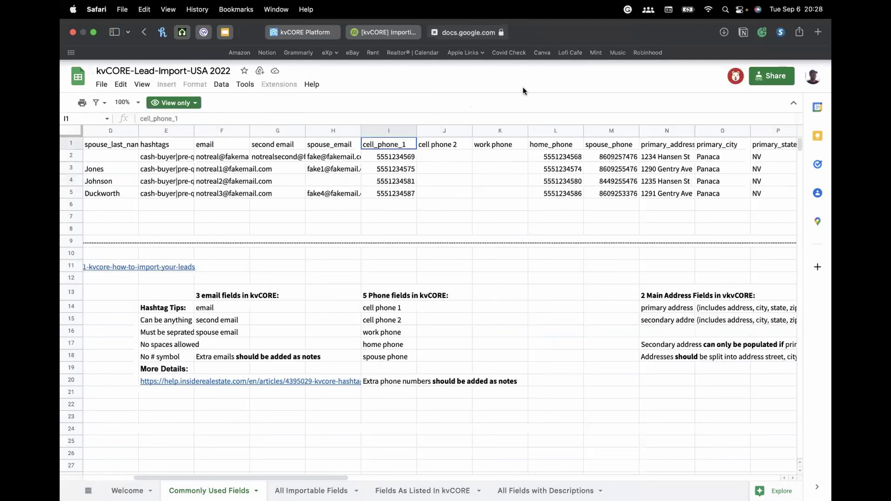
left_click(460, 31)
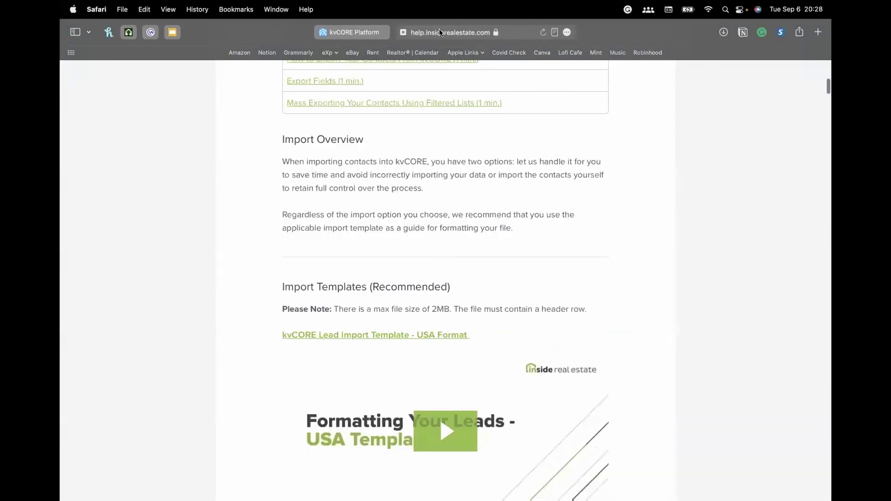
left_click(404, 32)
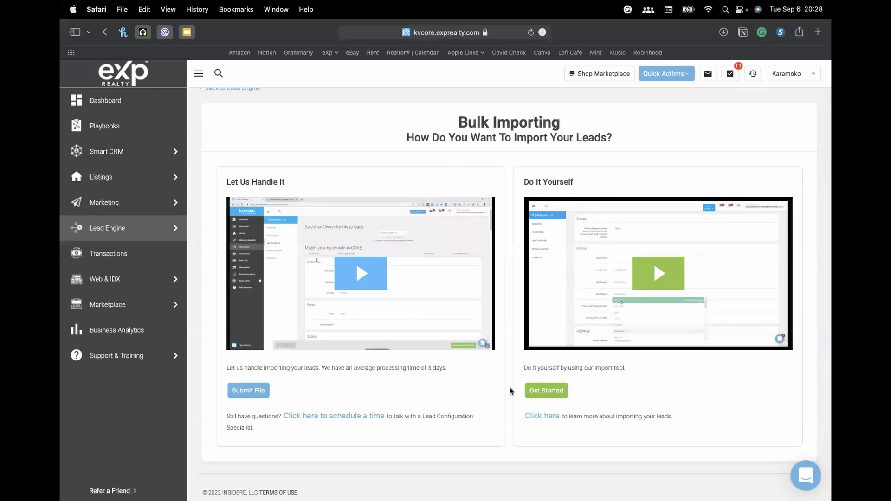
left_click(562, 391)
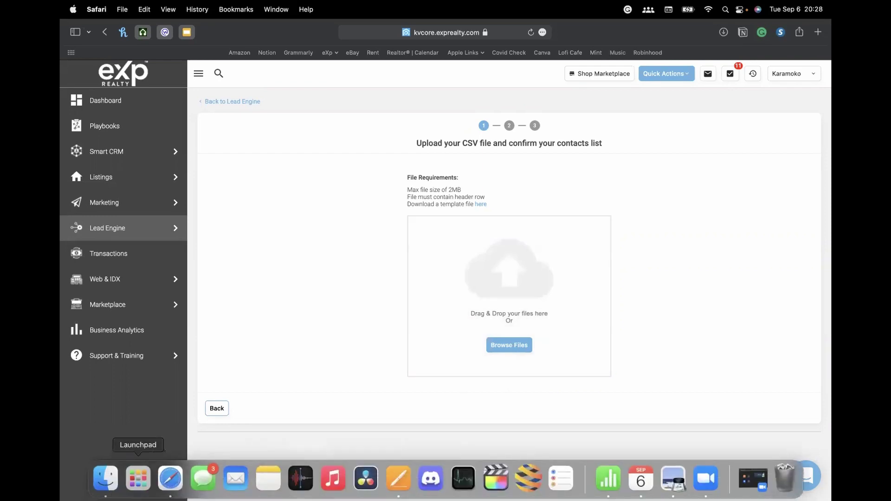
left_click(104, 483)
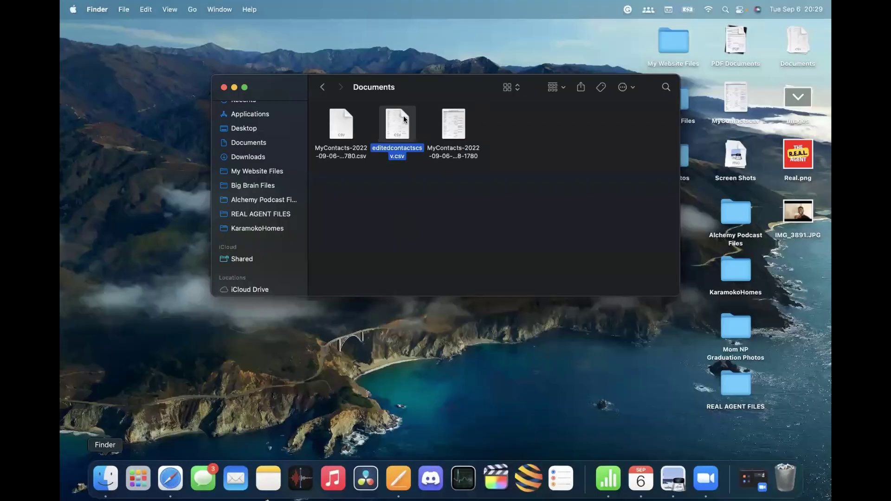
left_click_drag(397, 132, 408, 207)
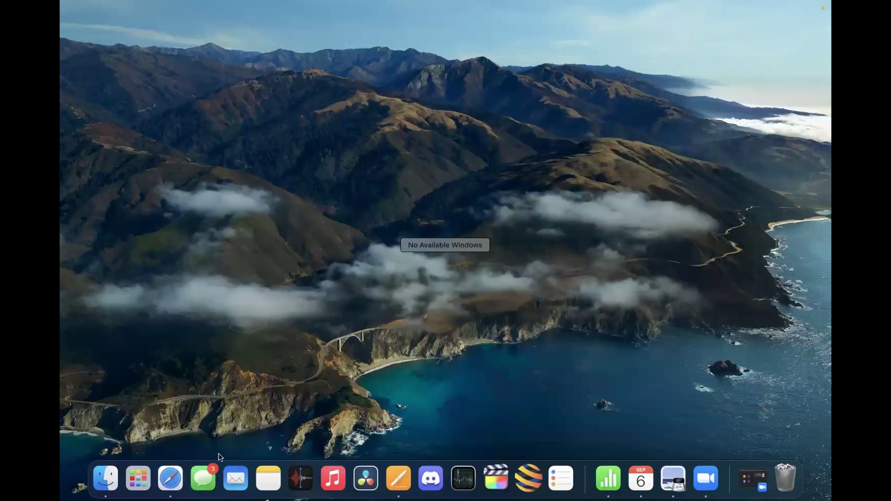
left_click(171, 478)
- Upload editedcontactscsv.csv from the Documents folder in Tech Tuesday Meetings, 09-06-2022, to the bulk import
left_click(509, 349)
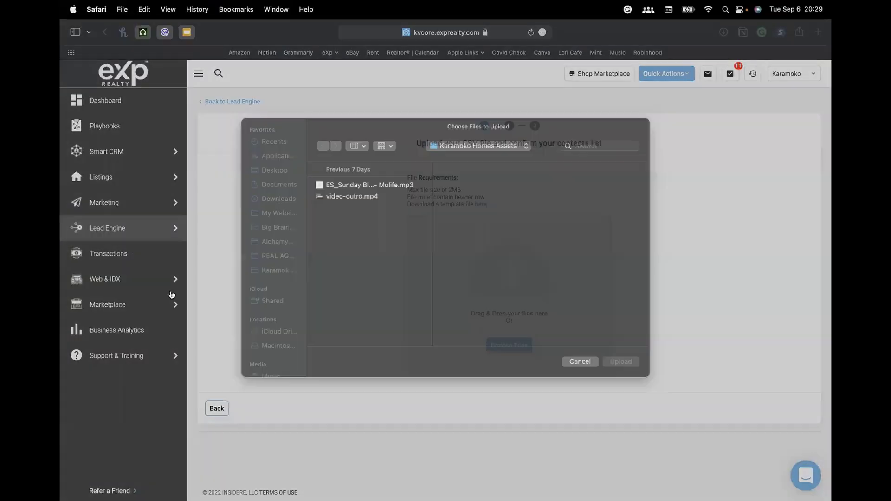
left_click(275, 283)
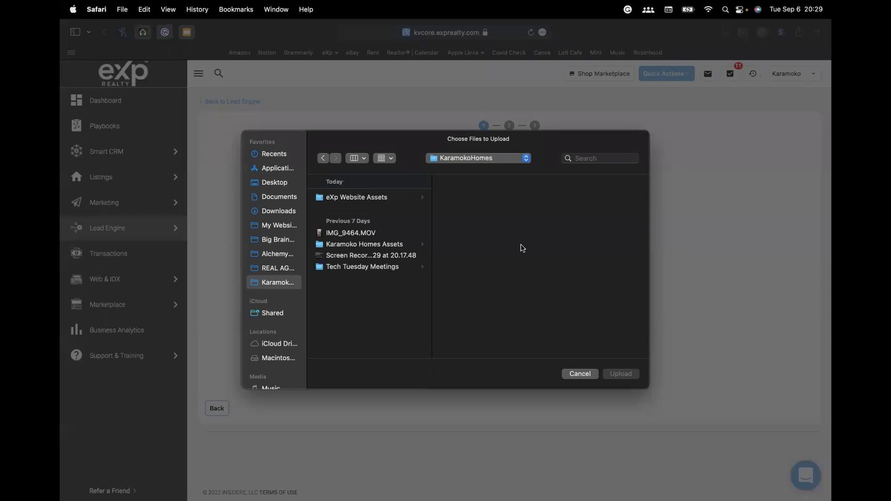
left_click(379, 268)
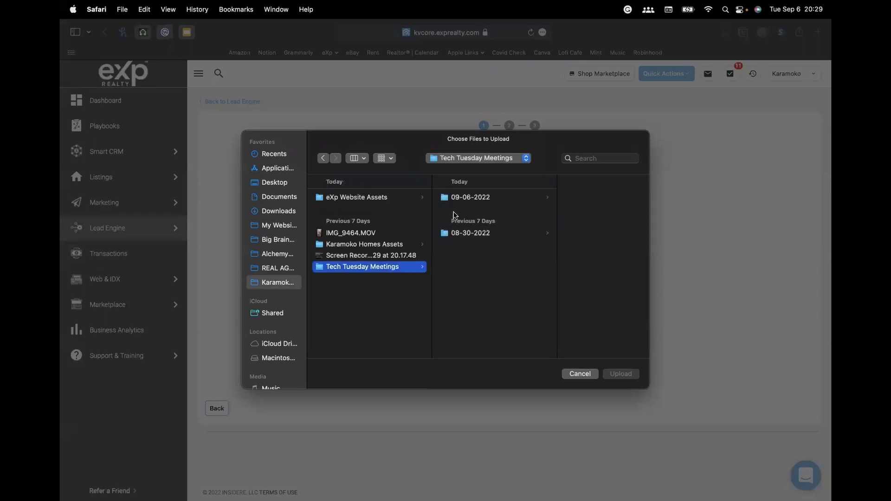
left_click(486, 198)
left_click(588, 199)
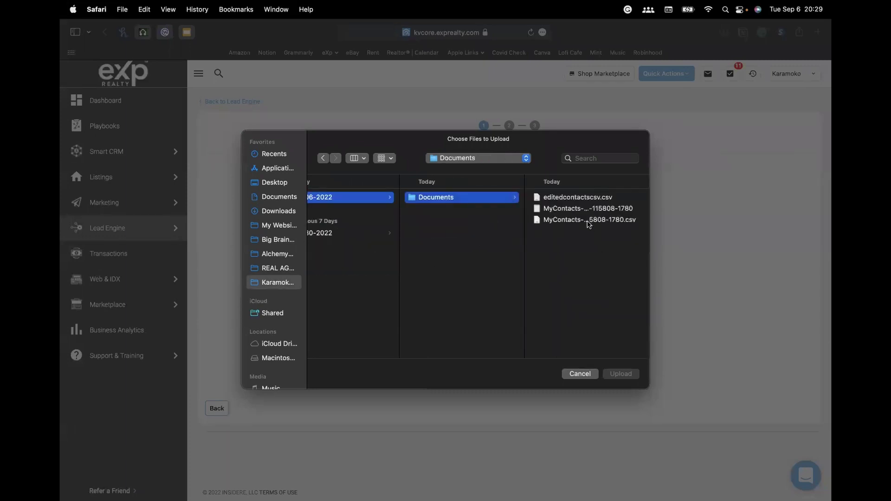
left_click(595, 198)
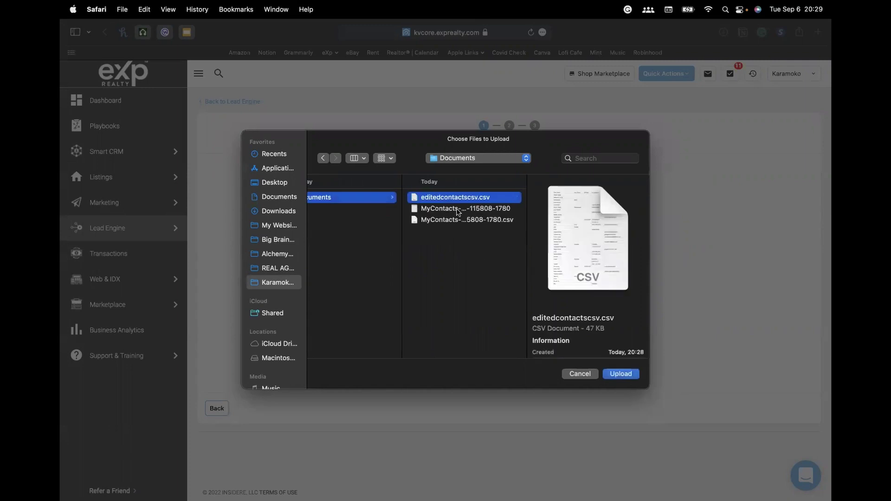
left_click(622, 375)
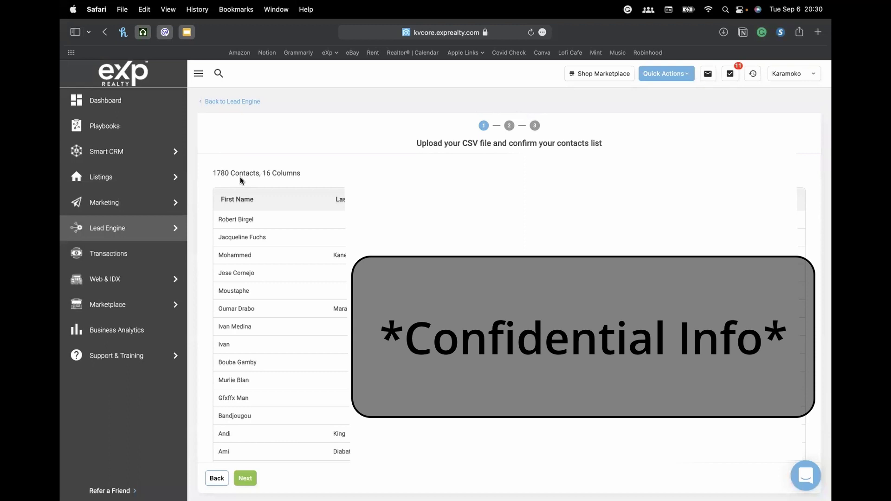
- Review the uploaded contacts preview and continue to the contact ownership and field matching stage
scroll(305, 197, "down", 4)
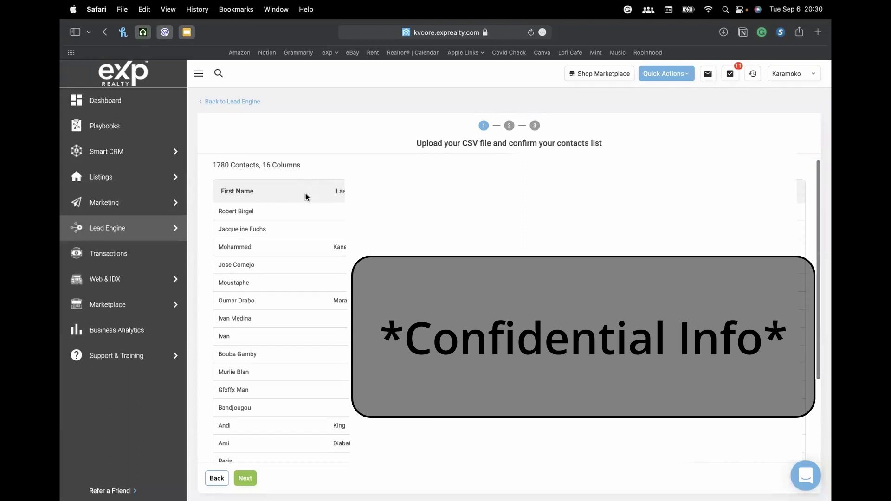
scroll(305, 197, "up", 4)
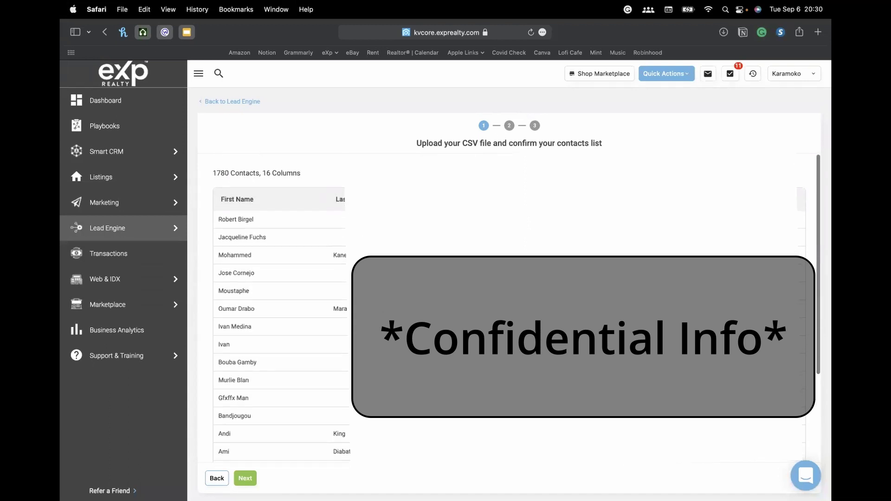
scroll(235, 197, "down", 5)
scroll(235, 198, "up", 5)
left_click(245, 478)
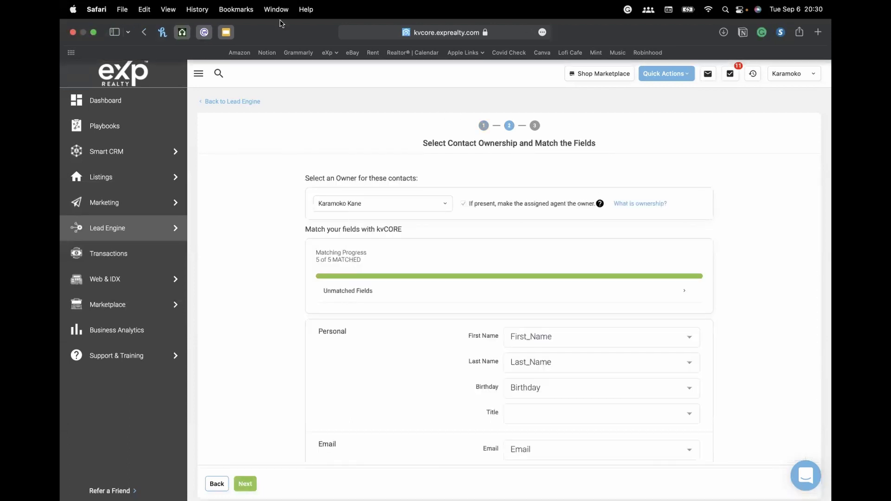
- Examine the contact owner, the matching progress, and which kvCORE fields are matched to columns of the uploaded file
scroll(470, 286, "down", 2)
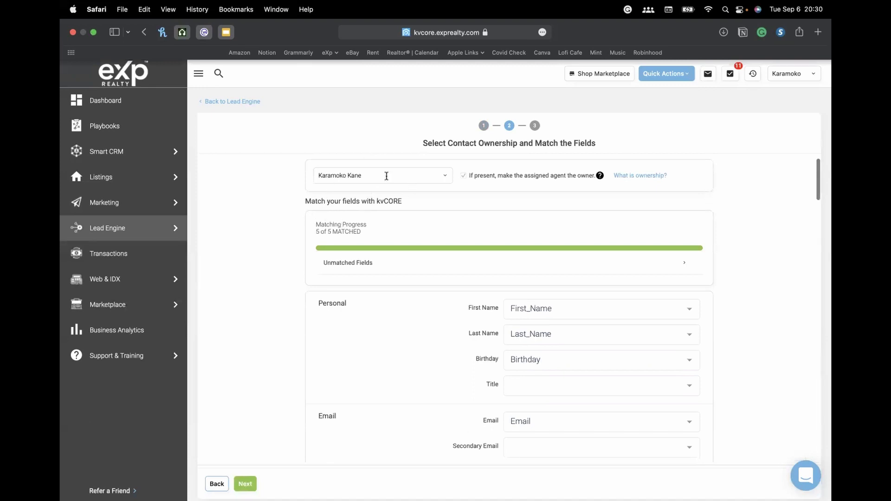
left_click_drag(316, 232, 406, 235)
left_click(407, 235)
scroll(516, 308, "down", 2)
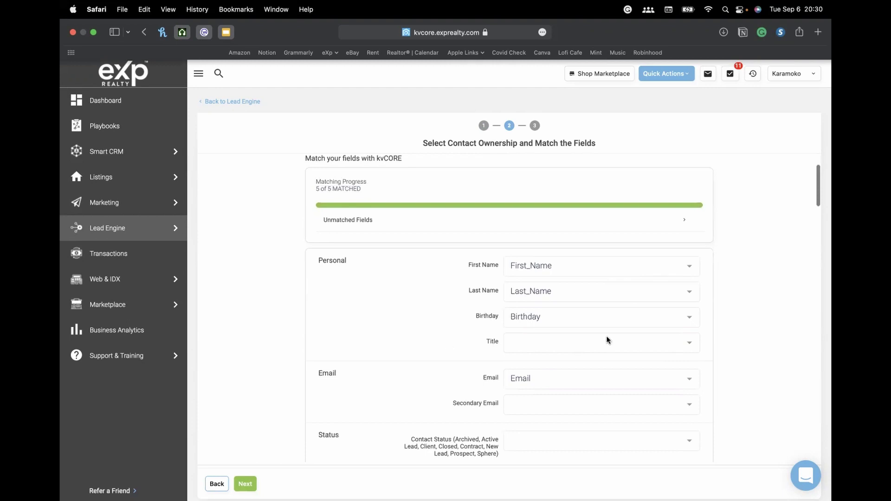
scroll(553, 313, "down", 4)
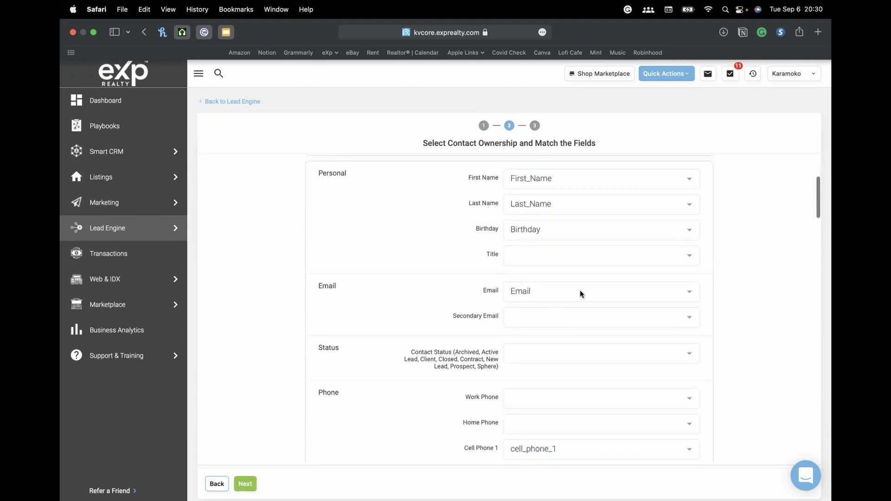
scroll(478, 316, "down", 1)
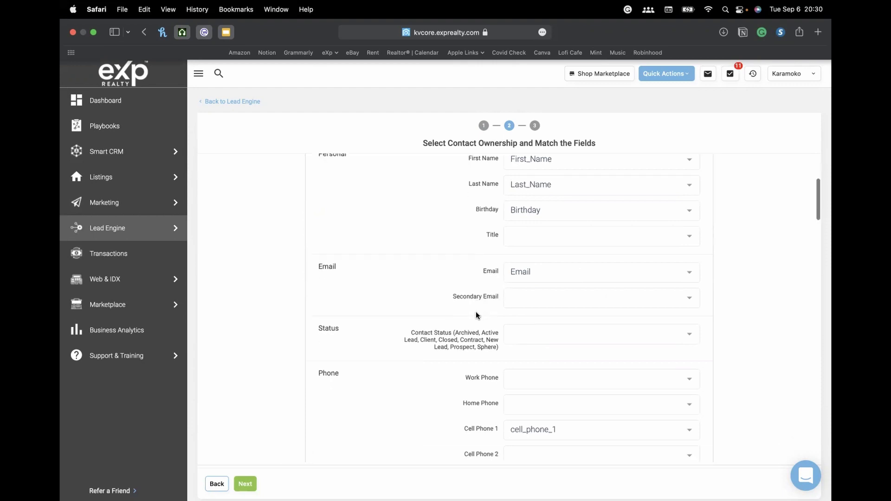
scroll(477, 316, "down", 1)
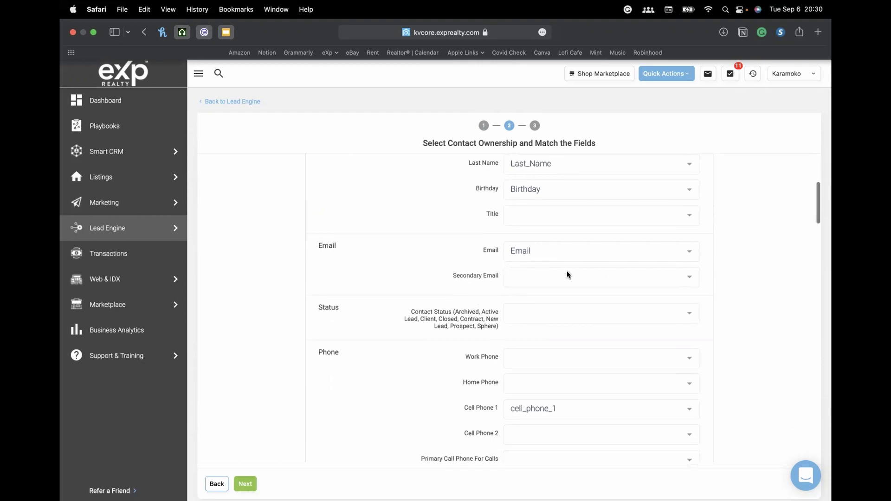
scroll(316, 242, "down", 9)
scroll(317, 243, "down", 15)
scroll(317, 242, "up", 20)
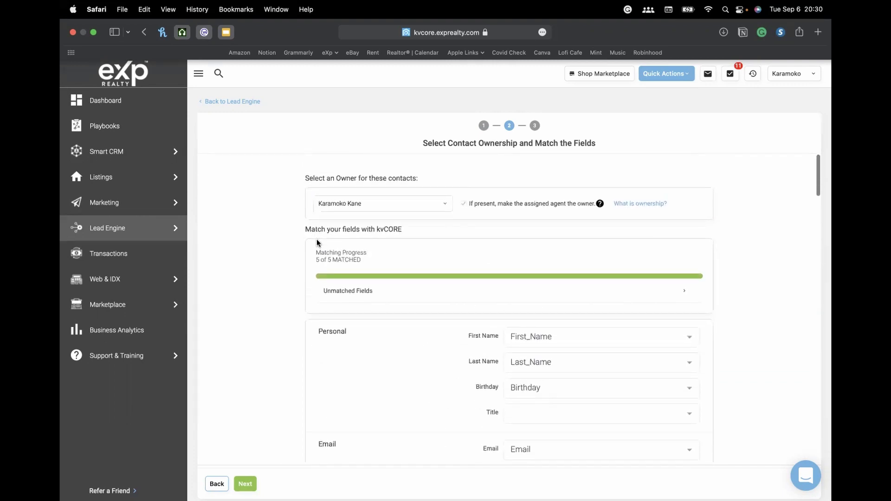
- Check the column choices for the Title field without picking one, and continue to the import review stage
scroll(358, 272, "down", 3)
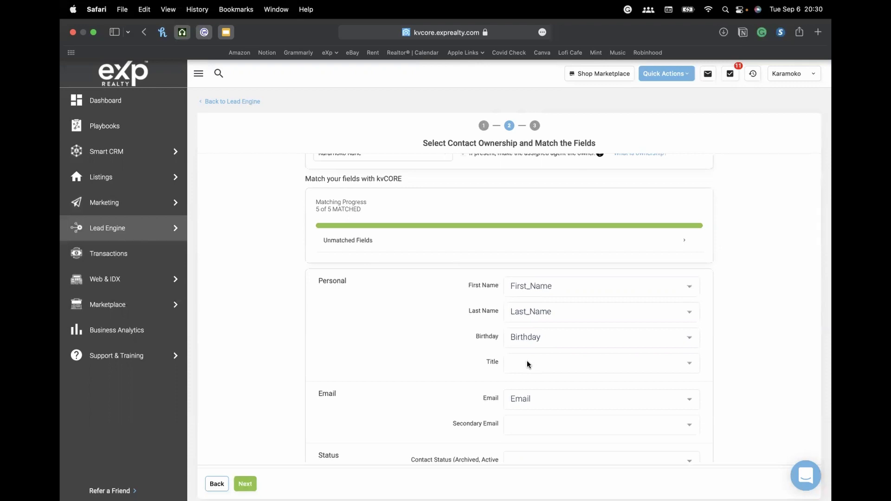
left_click(564, 362)
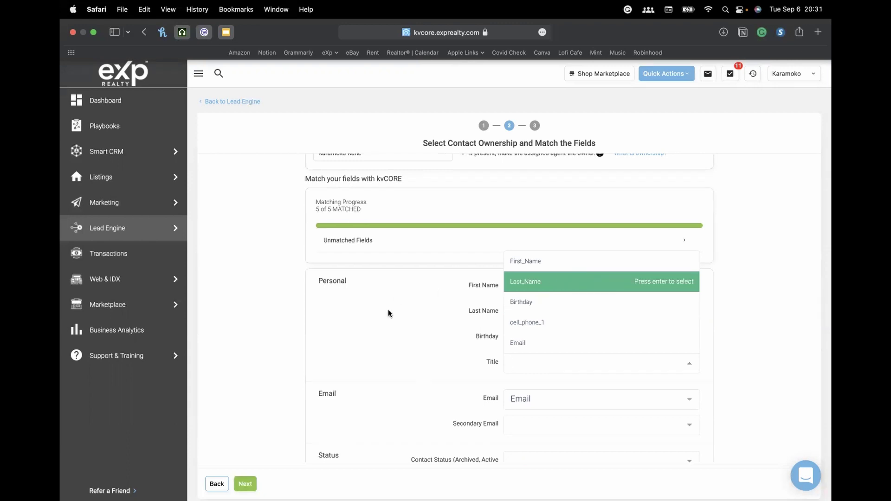
left_click(375, 324)
scroll(458, 293, "down", 10)
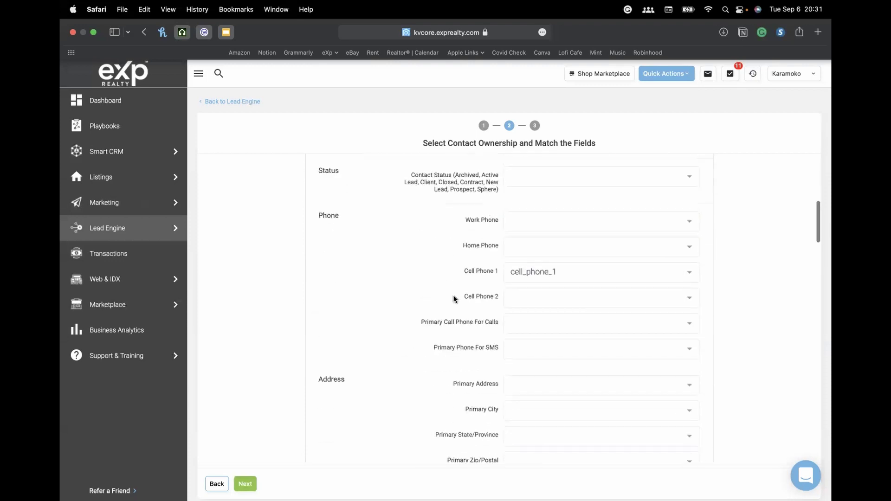
scroll(454, 298, "down", 15)
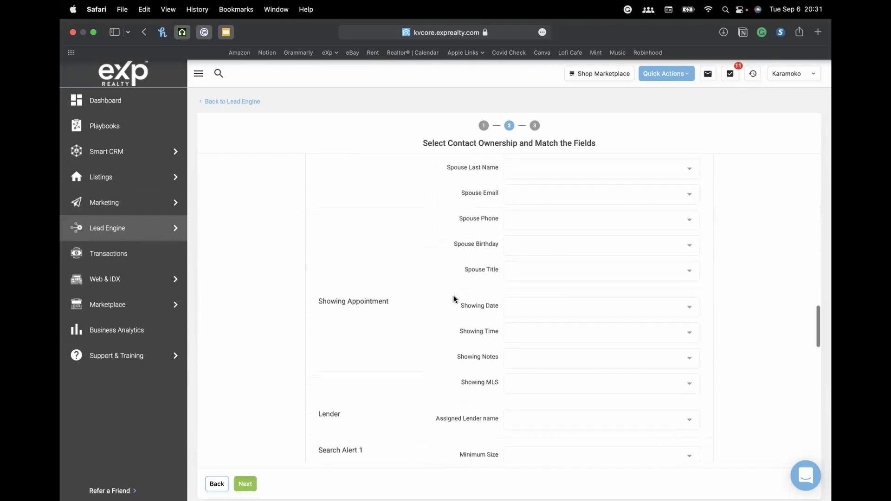
scroll(455, 297, "down", 15)
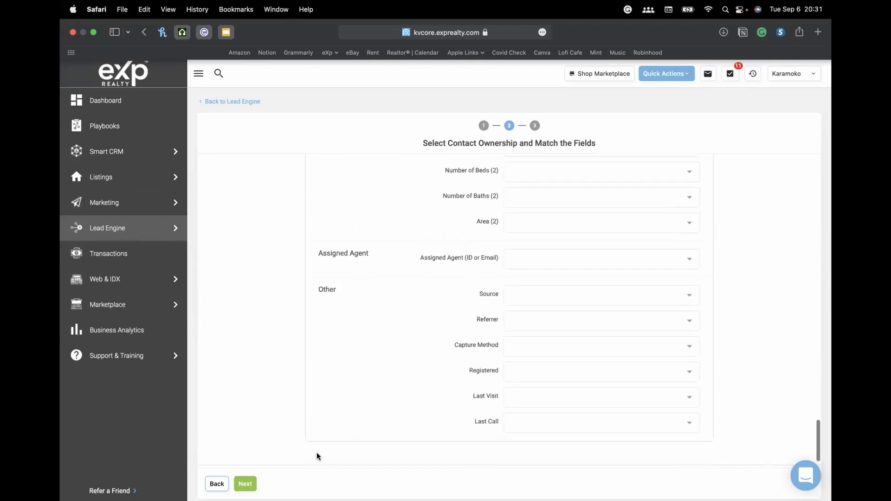
left_click(245, 485)
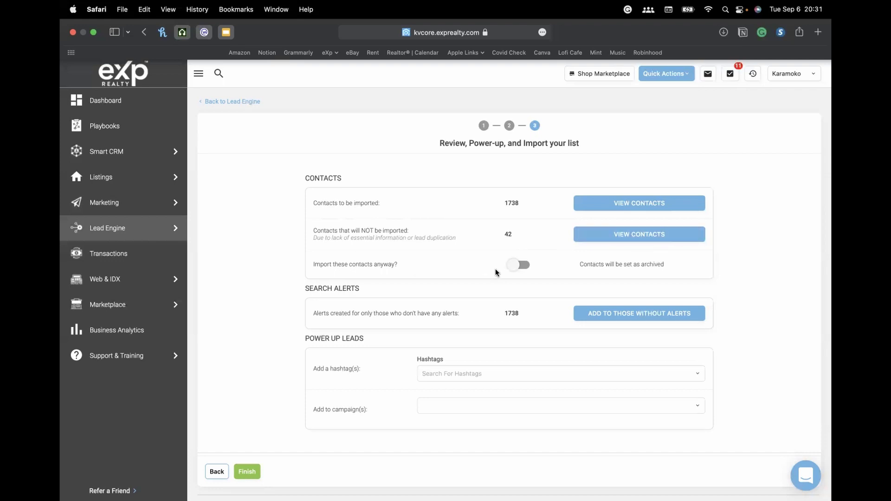
- View the list of contacts that will not be imported, check the reasons, and close it
left_click(669, 233)
scroll(322, 276, "down", 5)
scroll(348, 249, "up", 3)
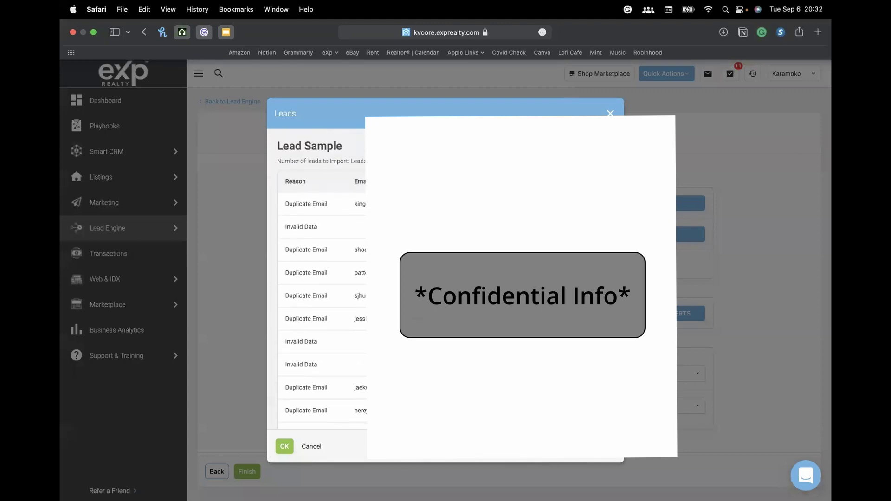
scroll(344, 255, "down", 2)
scroll(330, 274, "down", 5)
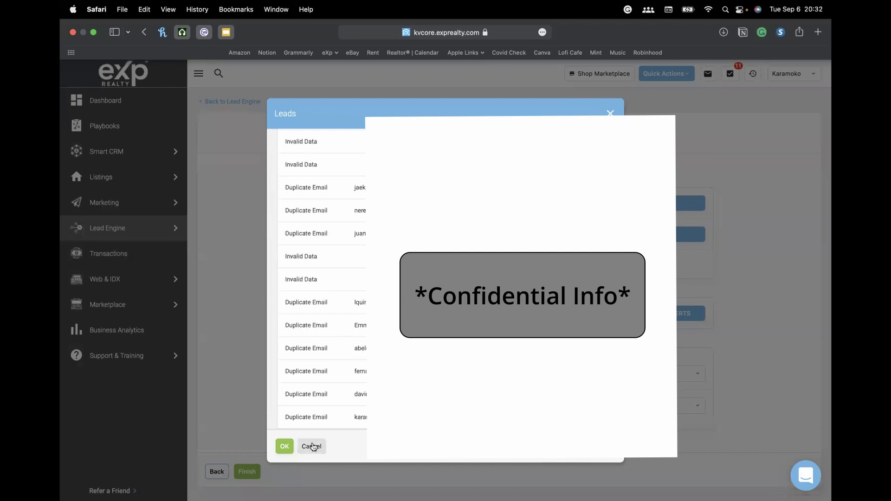
left_click(285, 446)
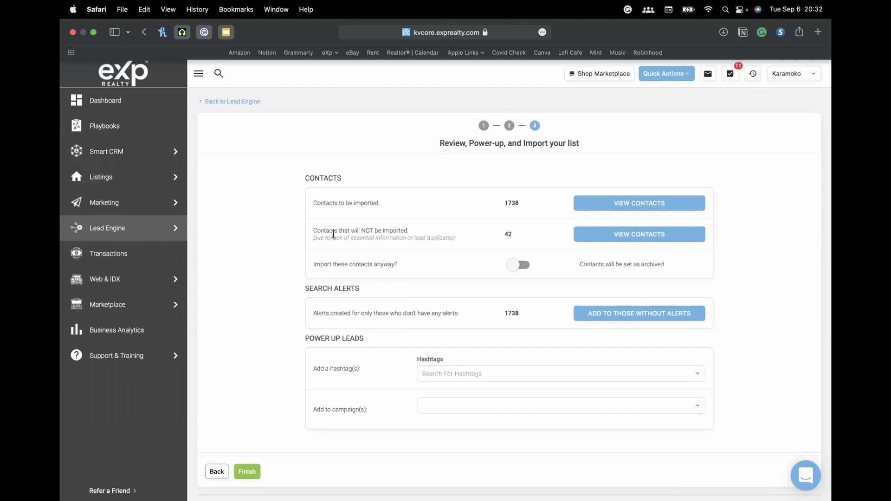
- Search the hashtags for "mojo" and clear the hashtag field without choosing one
left_click(427, 376)
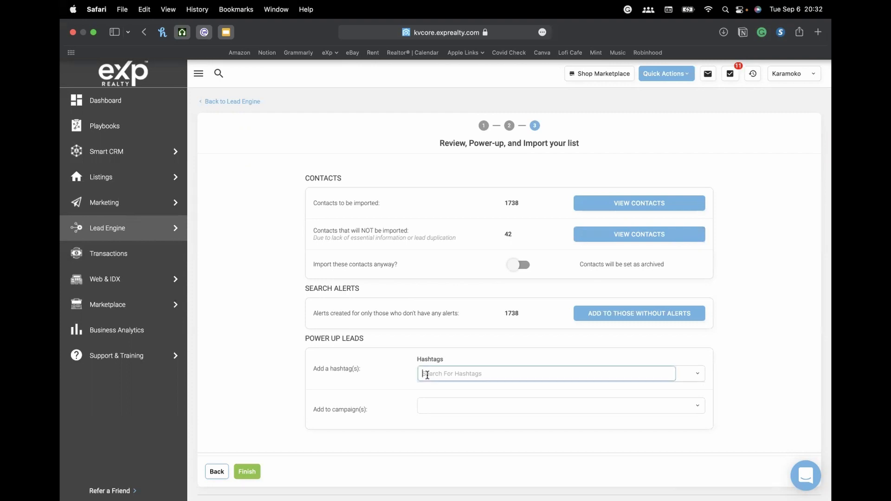
type("mojo dial;")
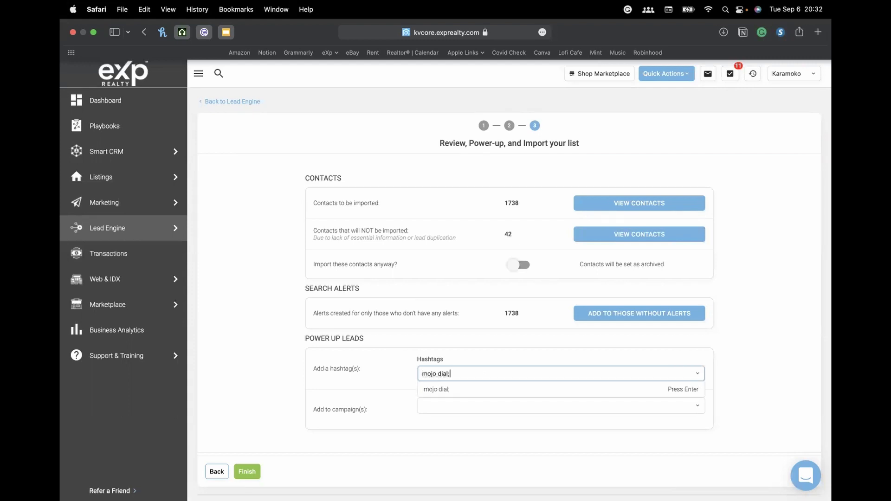
key("BackSpace")
key("BackSpace")
key("BackSpace")
key("BackSpace")
key("BackSpace")
key("BackSpace")
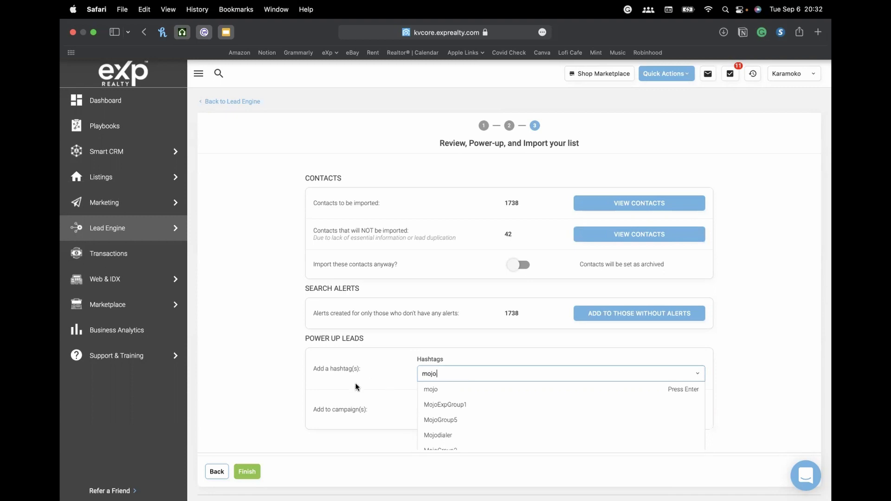
key("BackSpace")
key("BackSpace")
key("BackSpace")
key("BackSpace")
left_click(265, 400)
- Check which campaigns are available for the imported leads and close the choices without selecting any
left_click(453, 404)
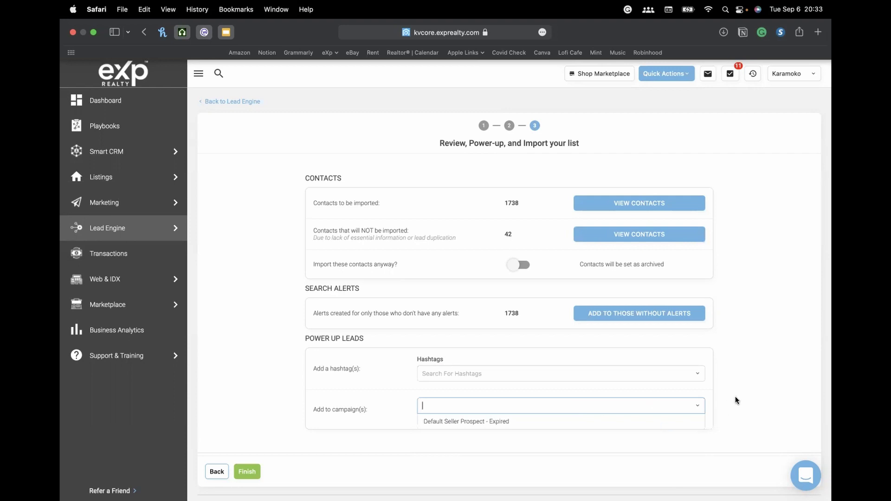
scroll(733, 399, "down", 1)
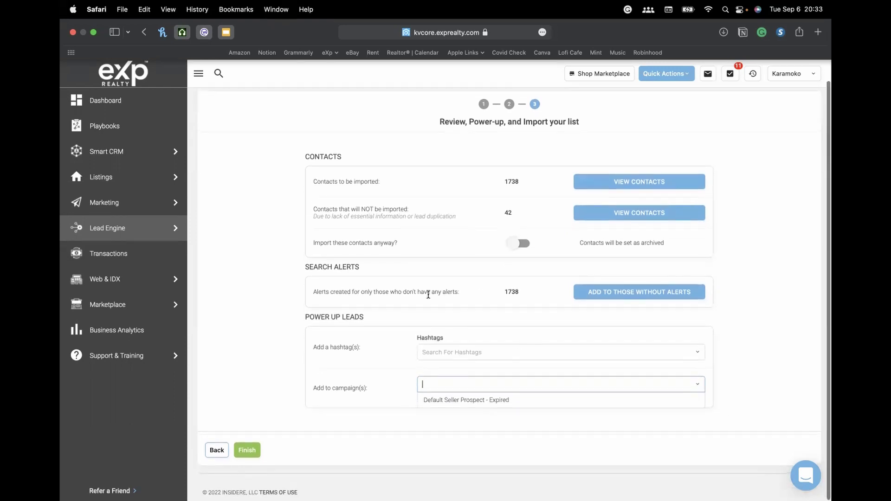
left_click(777, 298)
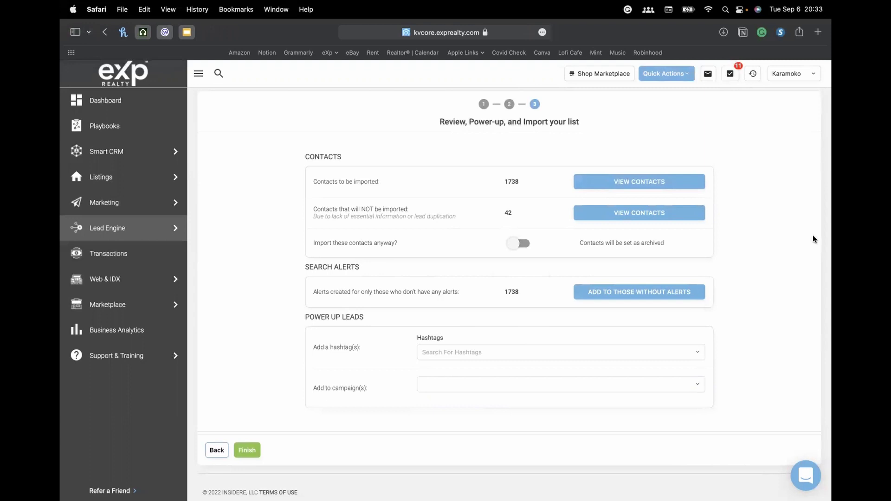
- View the sample list of contacts to be imported and close it
left_click(614, 181)
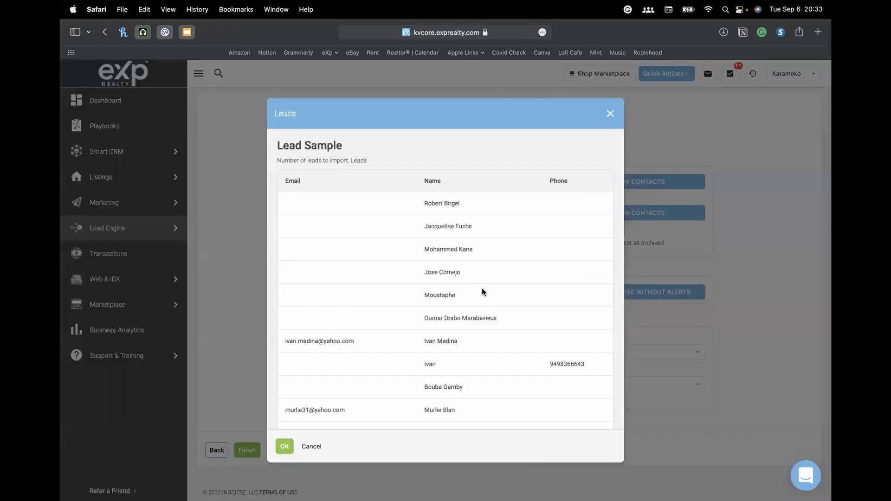
scroll(483, 291, "down", 5)
scroll(483, 279, "up", 3)
left_click(610, 114)
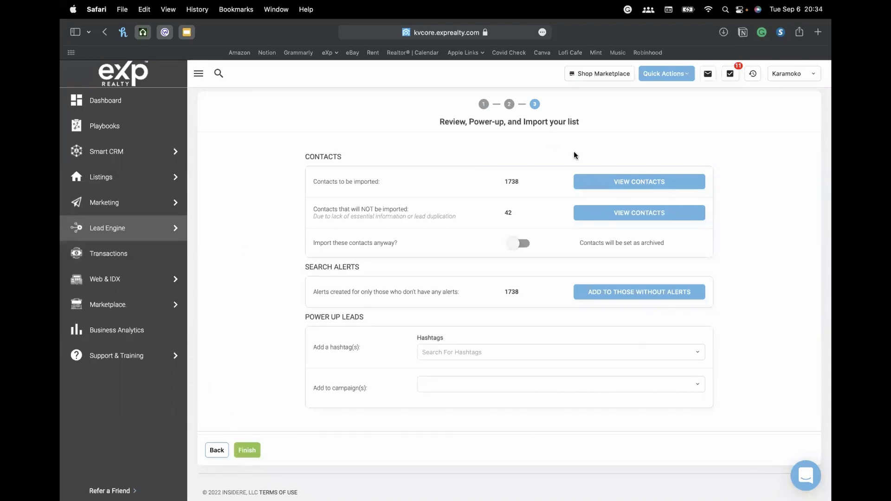
- Visit the Smart CRM contact list, and return to the Lead Engine tools to start a new bulk import
left_click(98, 154)
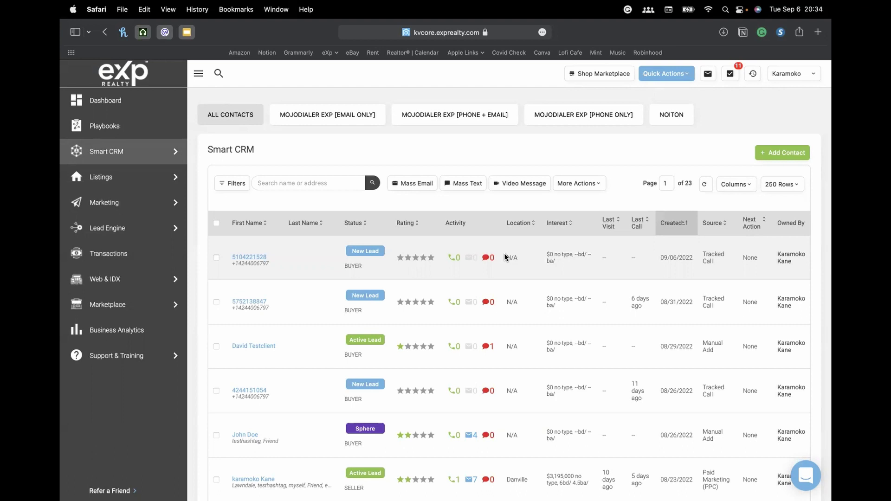
left_click(173, 172)
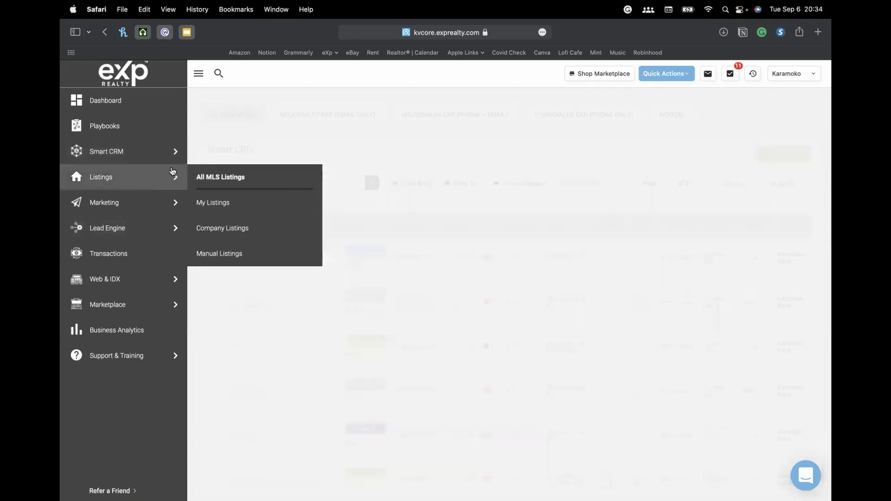
mouse_move(182, 232)
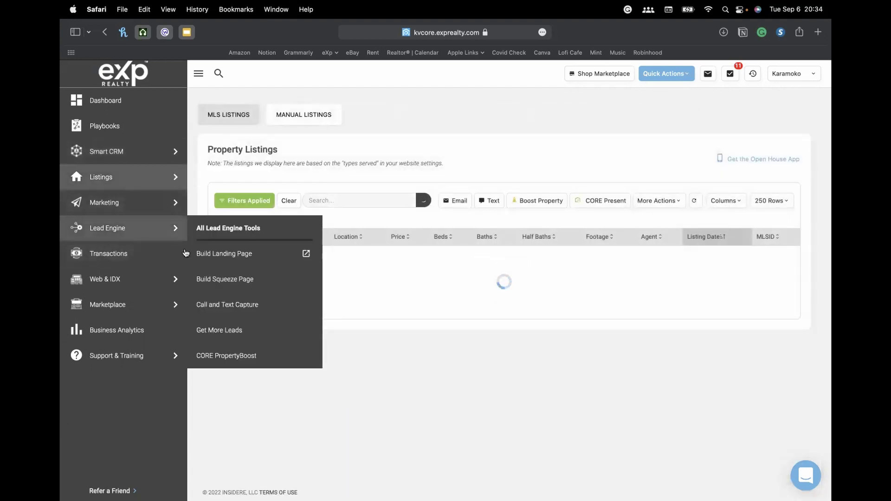
scroll(308, 363, "down", 10)
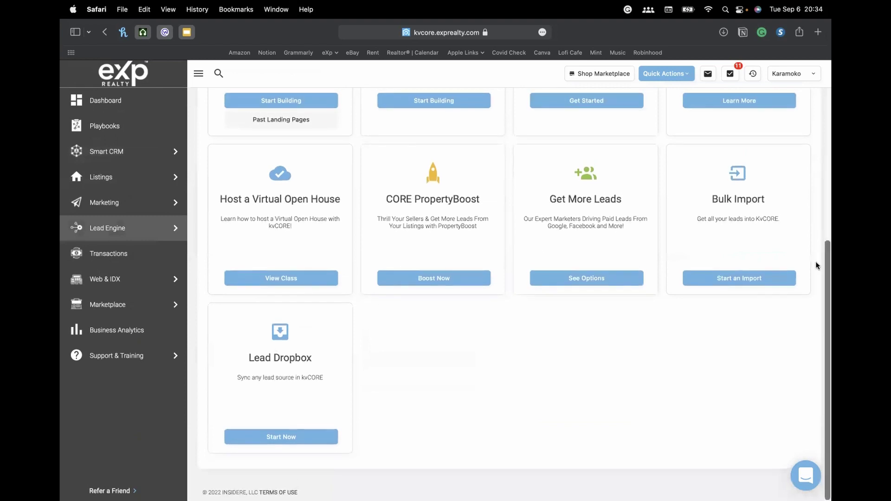
left_click(761, 278)
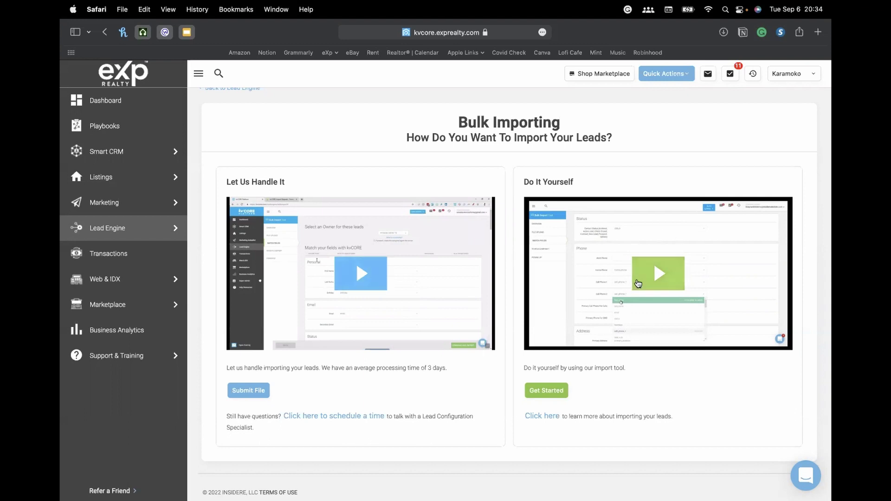
- Choose the Let Us Handle It import, accept the import request conditions, and continue to the request form
left_click(249, 394)
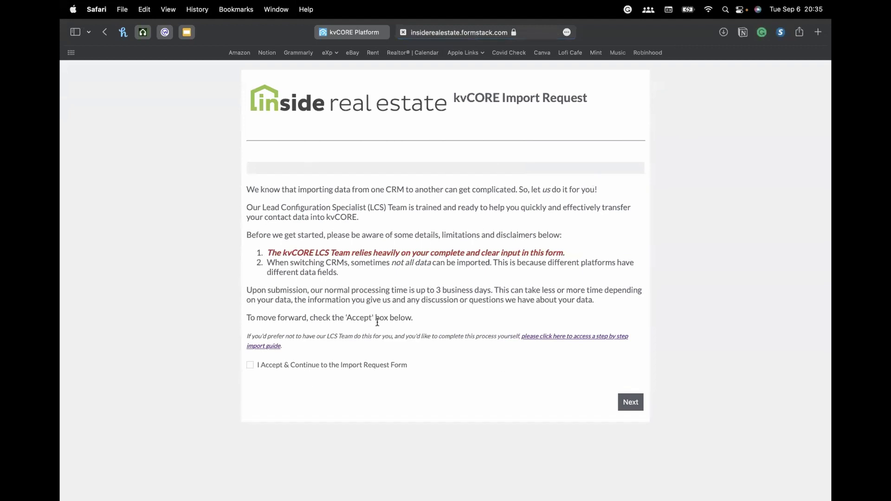
left_click(352, 365)
left_click(634, 407)
- Look through the import request form's agent details, lead file upload and import preferences
scroll(462, 364, "down", 5)
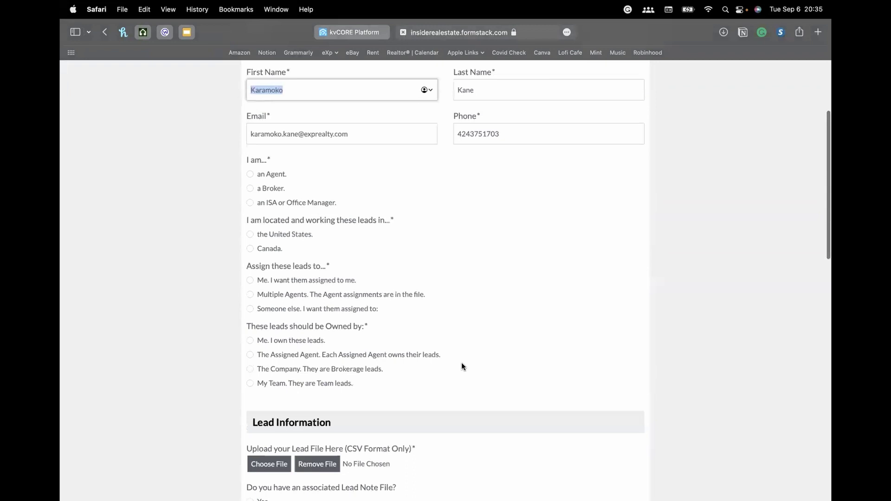
scroll(453, 364, "down", 3)
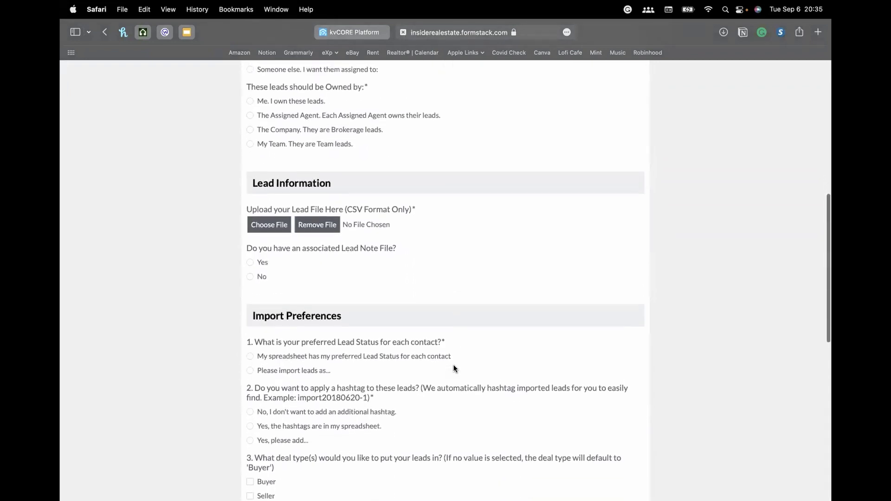
left_click(262, 225)
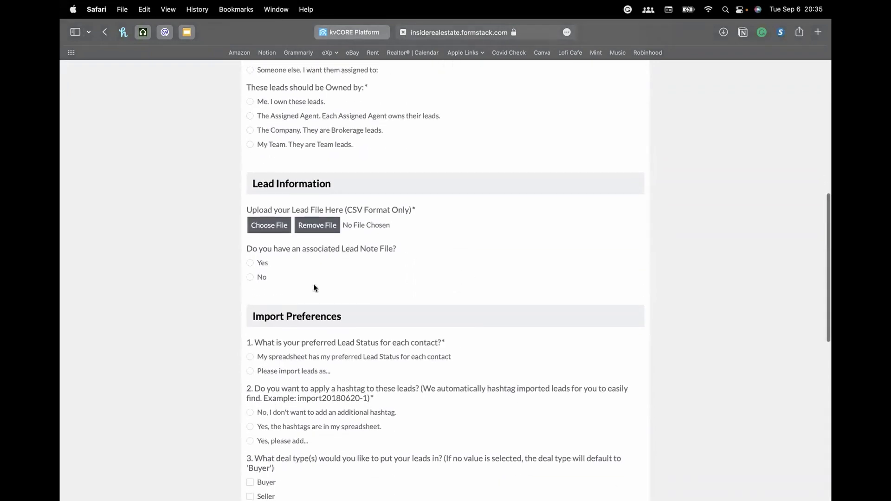
- Review the import request form's lead status, hashtag, deal type, listing alert and Smart Campaign options
left_click(586, 373)
scroll(489, 314, "down", 2)
scroll(488, 313, "down", 3)
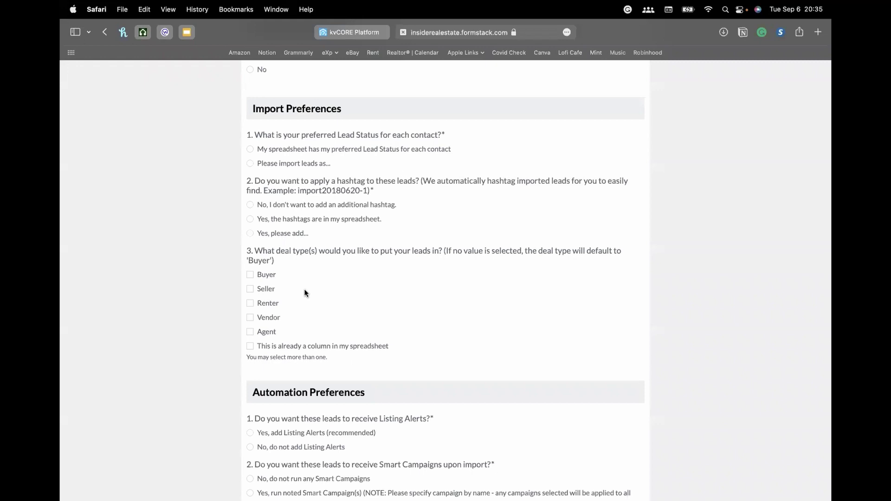
scroll(305, 288, "down", 5)
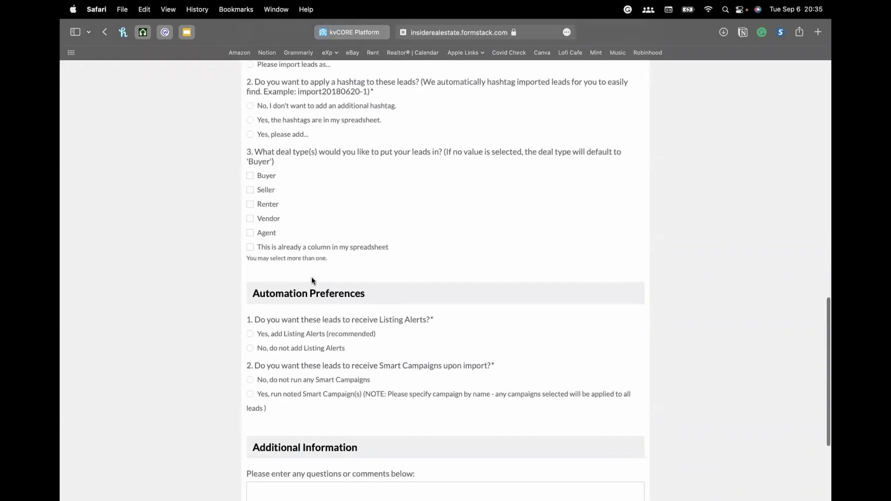
scroll(281, 231, "up", 15)
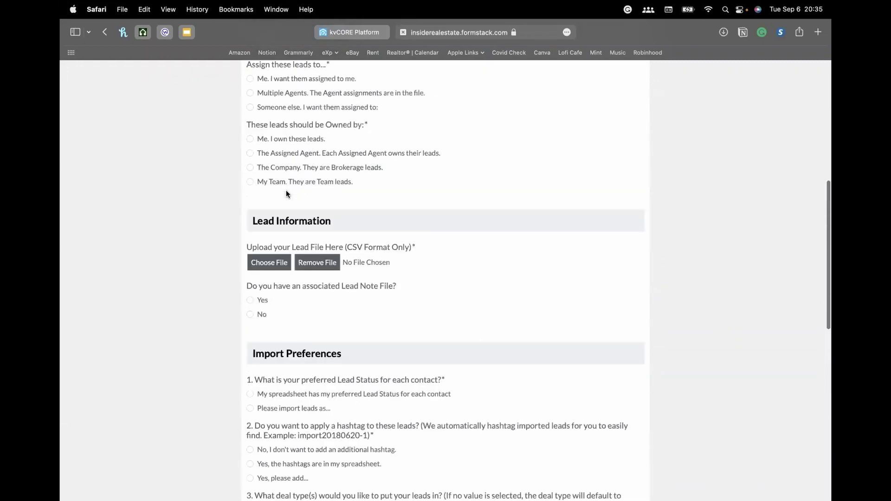
scroll(286, 190, "down", 15)
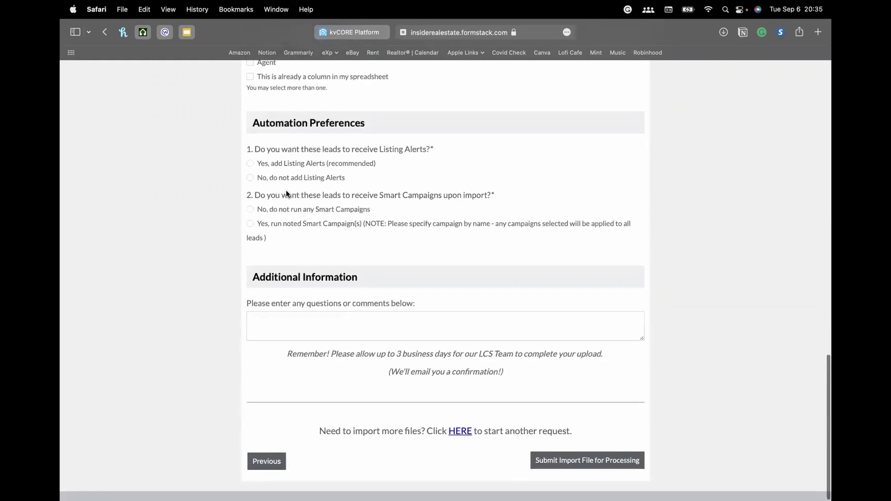
- Read the form's comments section and processing-time note, and close the import request form
left_click(393, 327)
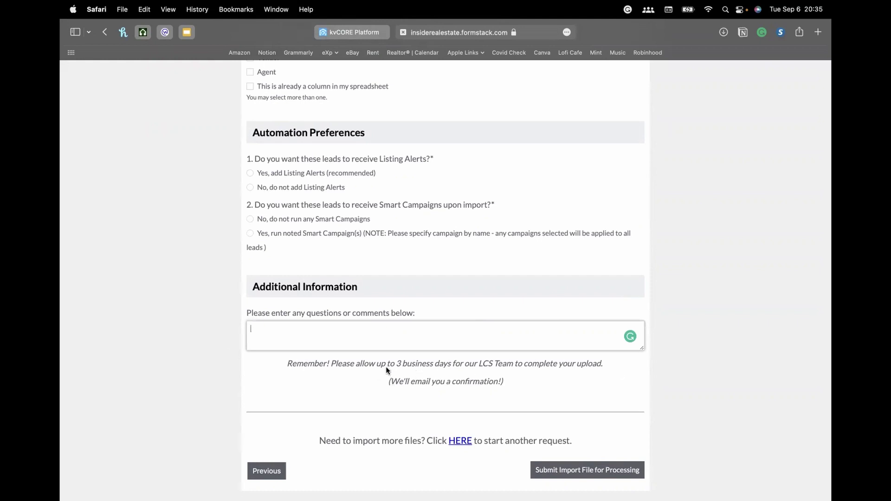
left_click_drag(338, 364, 409, 359)
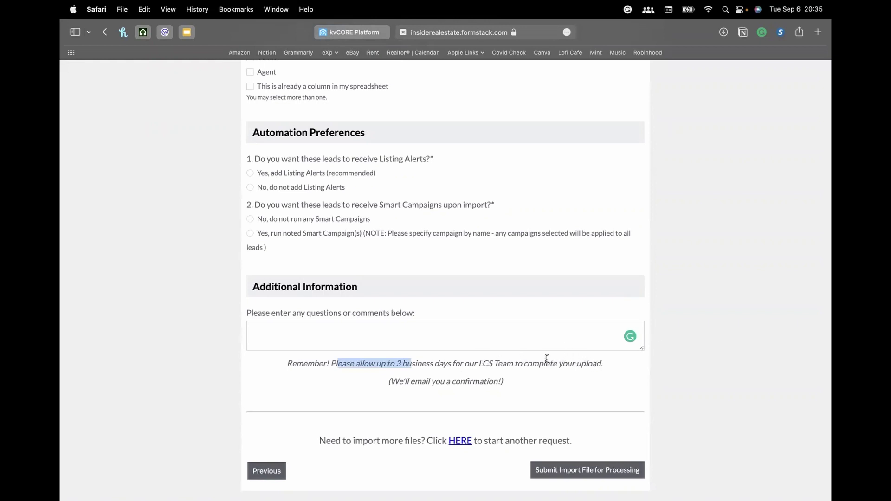
left_click_drag(408, 382, 495, 382)
left_click(587, 383)
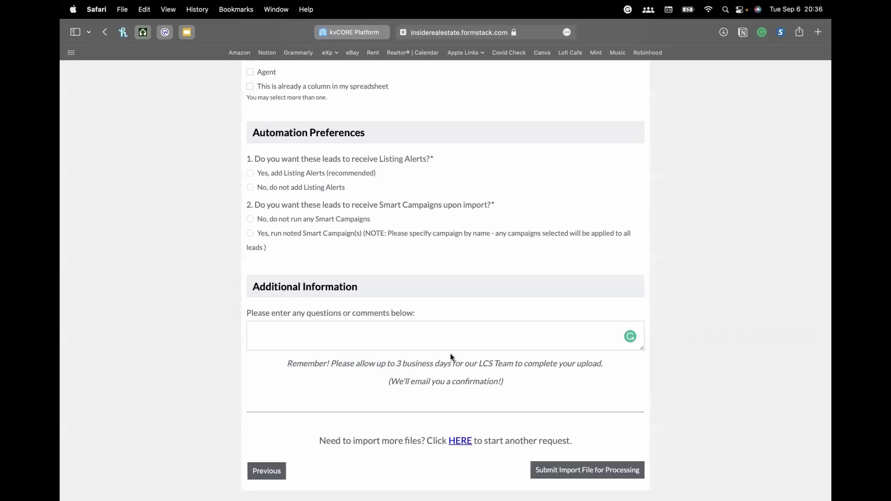
scroll(450, 353, "up", 20)
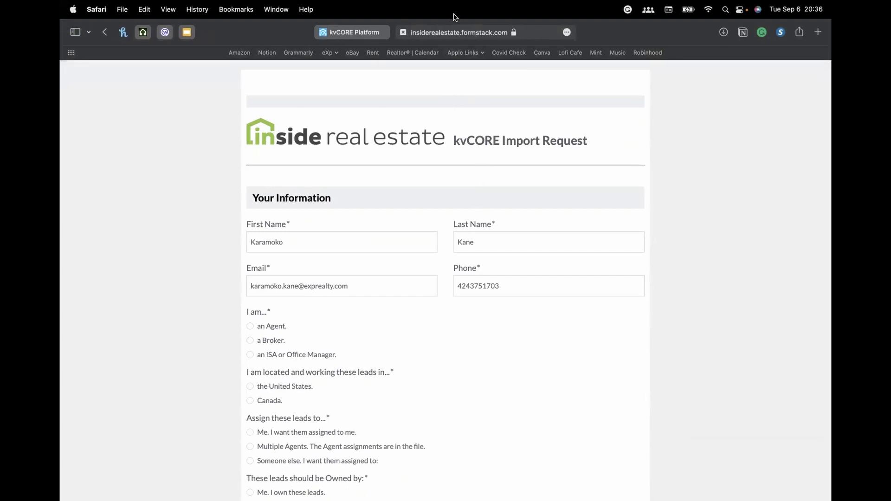
left_click(404, 32)
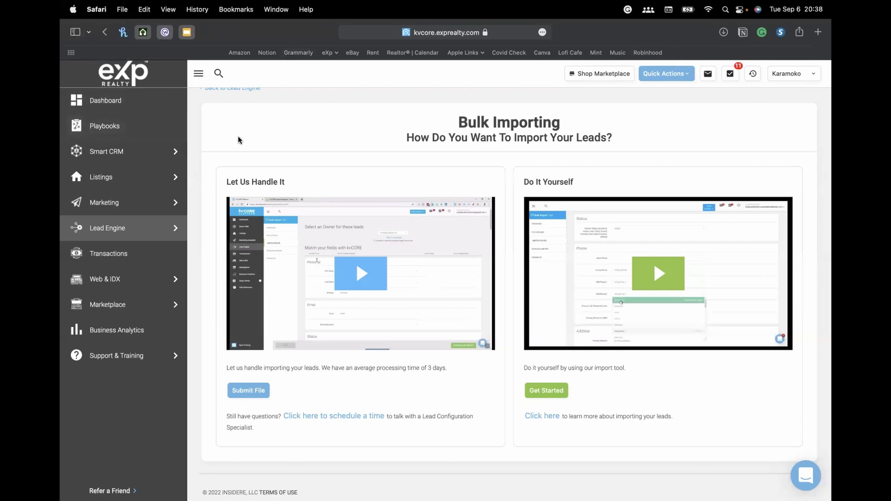
- Leave the bulk importing page and open the Web & IDX website manager
scroll(272, 110, "up", 1)
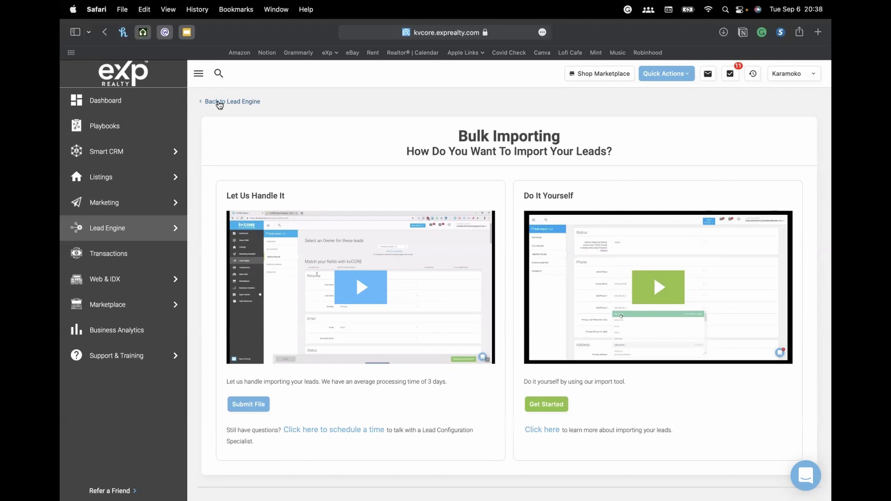
mouse_move(113, 149)
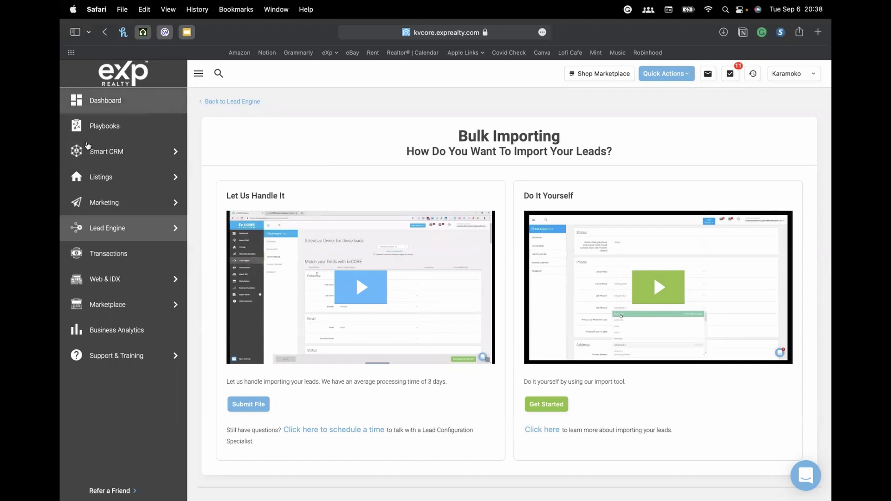
mouse_move(124, 289)
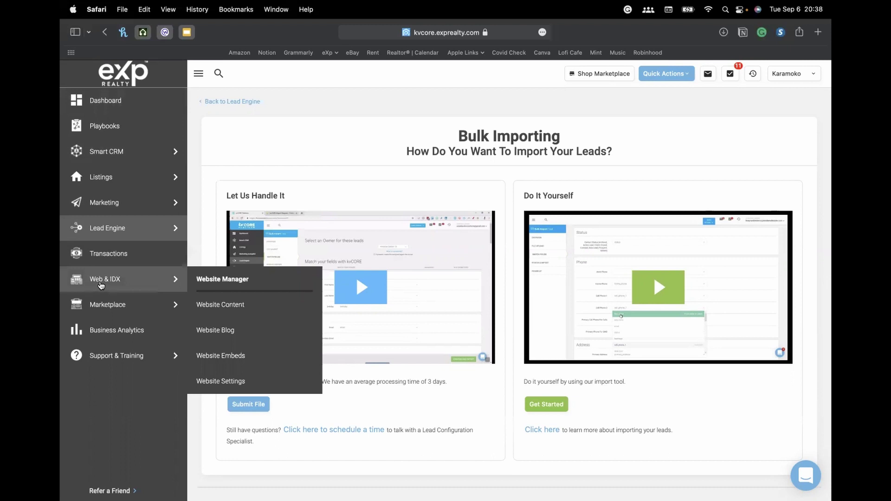
left_click(114, 284)
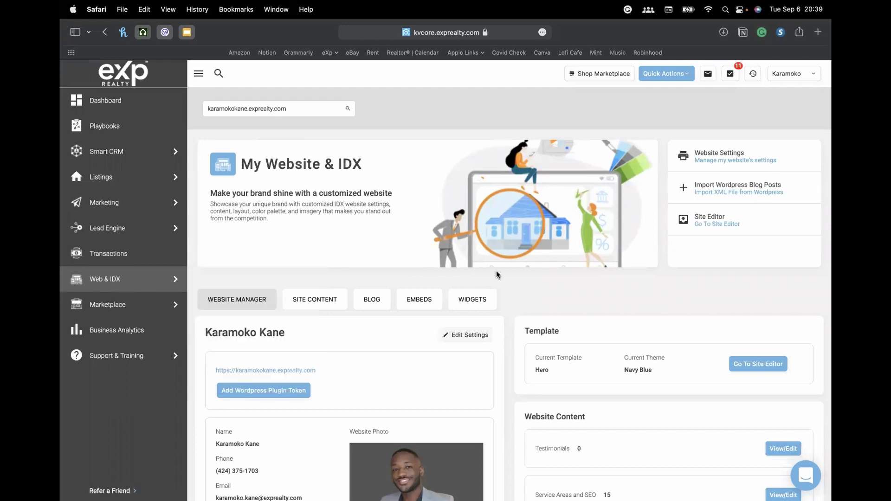
- Search the web for "IDX" in a new tab, and refine the search to "IDX definition"
key("cmd+t")
type("IDX")
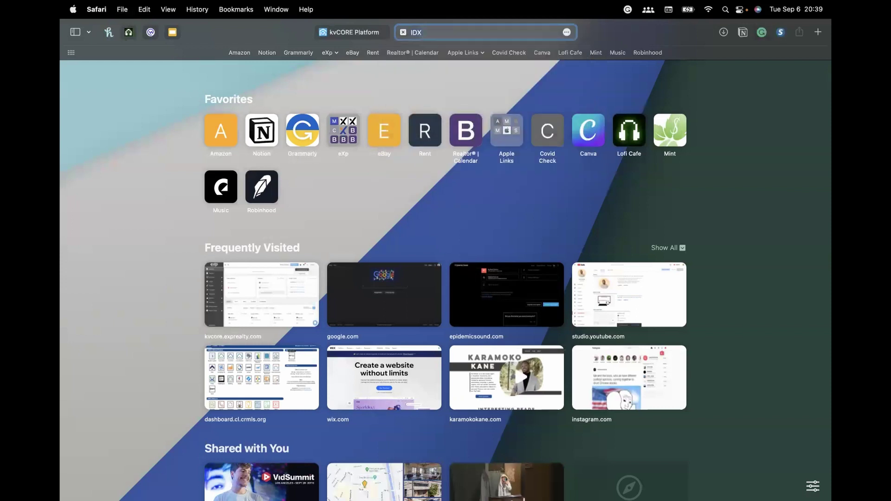
key("Return")
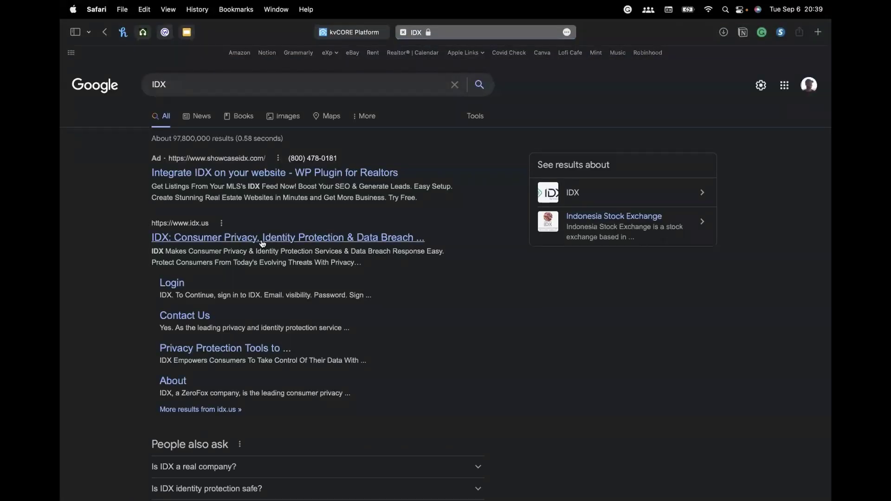
left_click(197, 84)
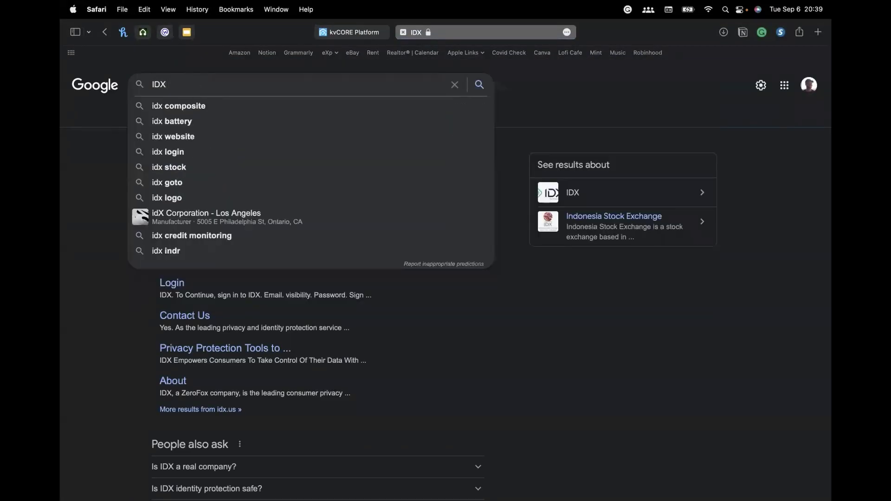
type("definition")
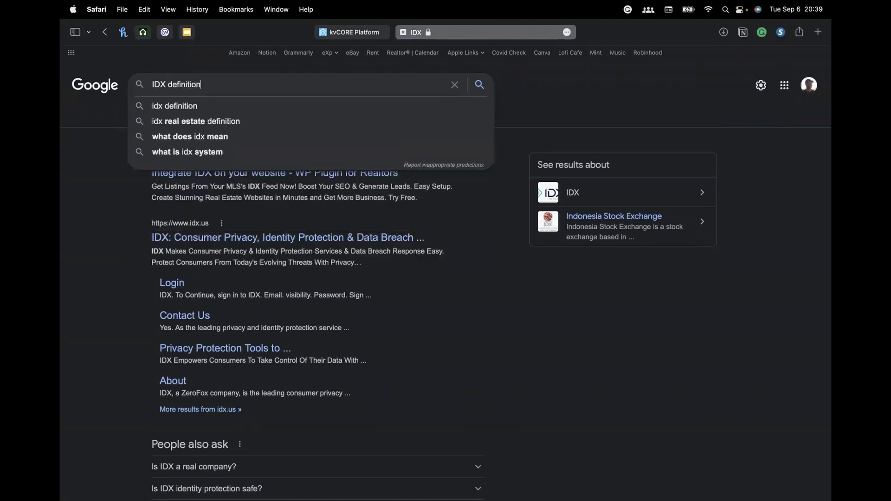
key("Return")
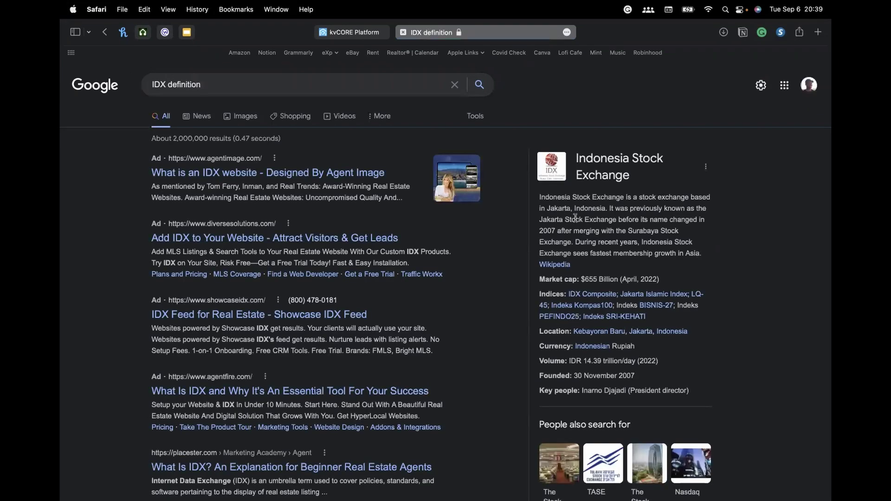
- Look through the search results for the meaning of IDX, and close them to return to kvCORE
scroll(602, 238, "down", 5)
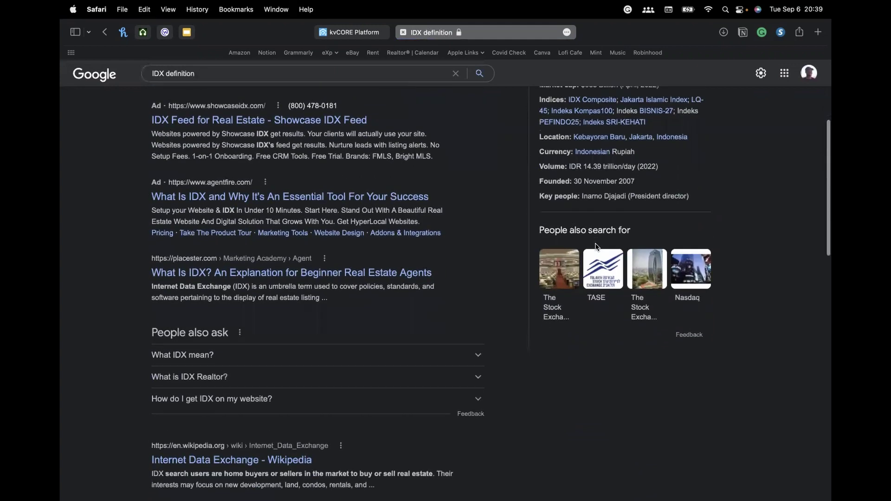
scroll(369, 212, "up", 2)
scroll(370, 214, "down", 4)
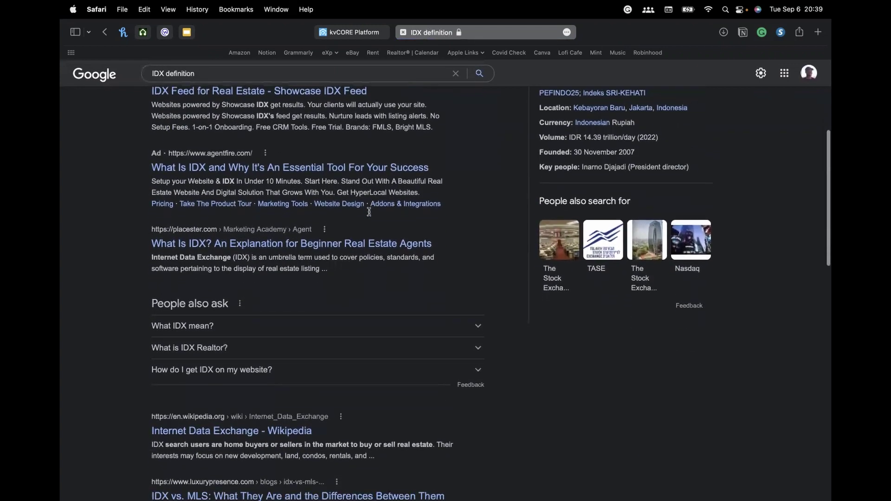
scroll(355, 253, "down", 1)
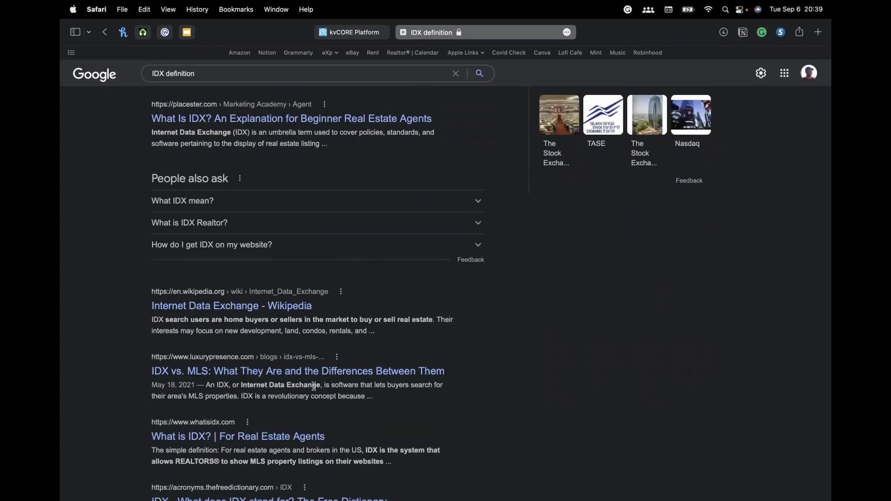
scroll(498, 297, "up", 8)
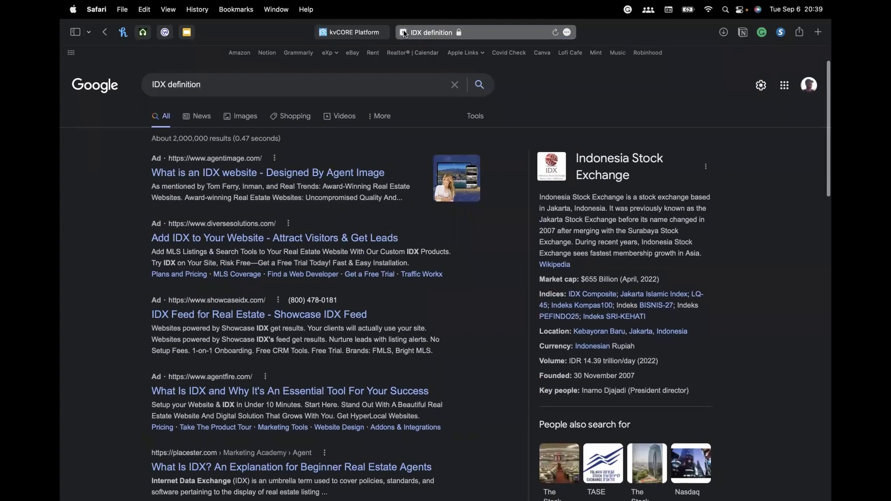
left_click(334, 32)
- Look over the website manager's settings links, agent details, template, website content and blog post sections
mouse_move(153, 276)
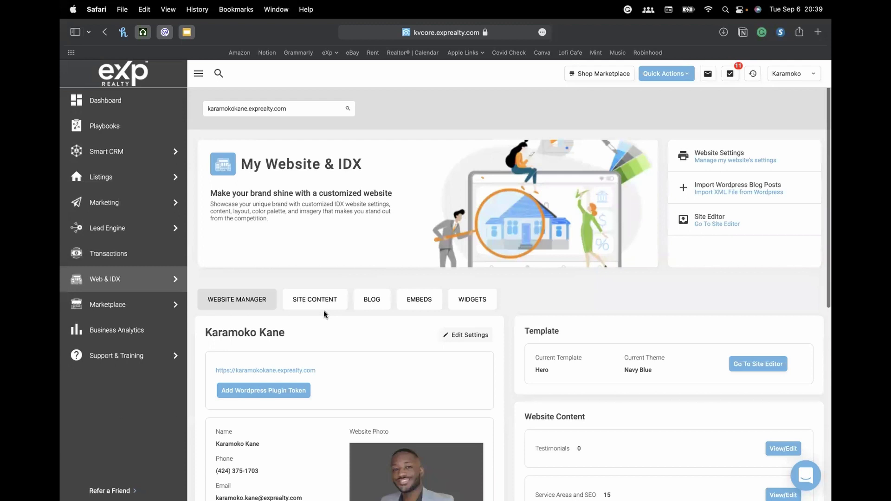
scroll(312, 212, "down", 5)
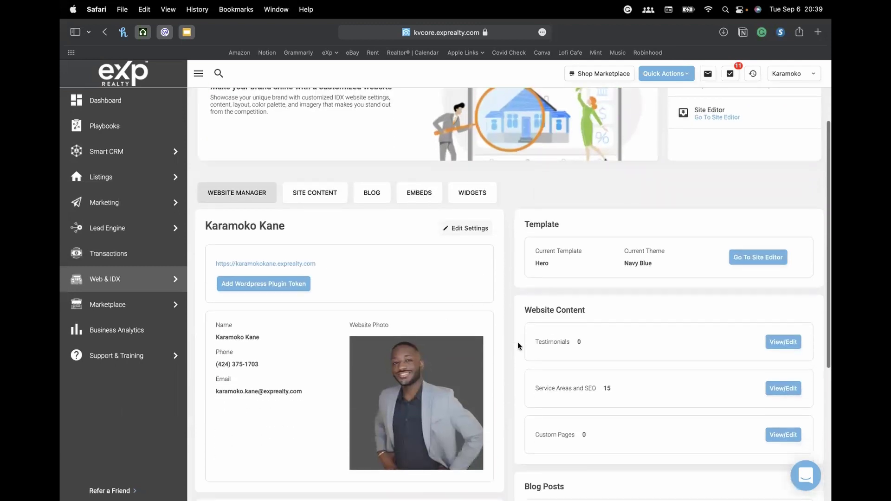
scroll(516, 245, "down", 3)
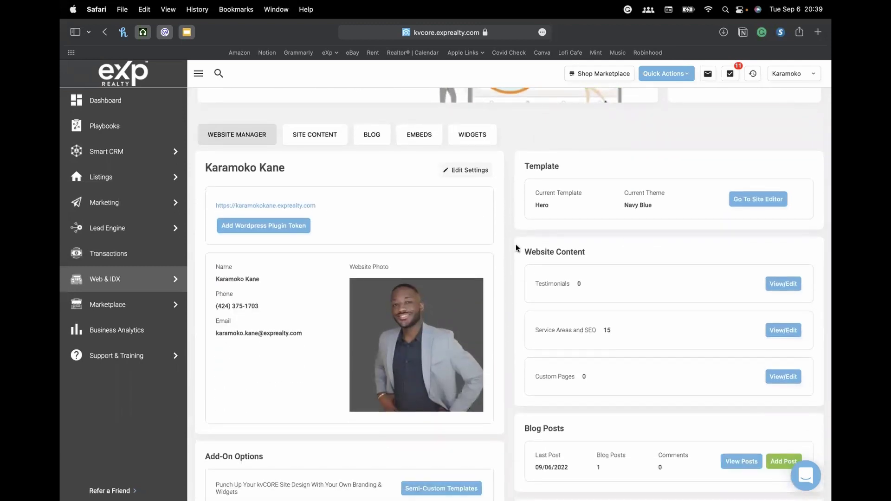
scroll(575, 207, "up", 5)
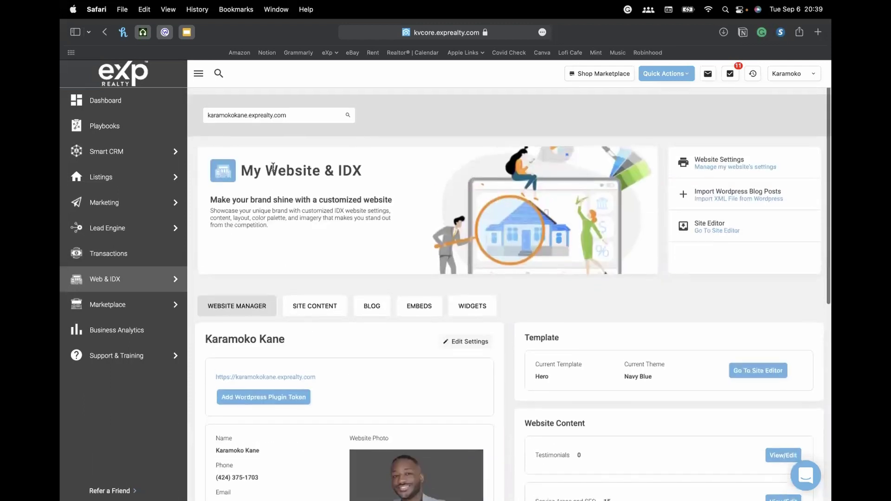
mouse_move(96, 299)
mouse_move(126, 287)
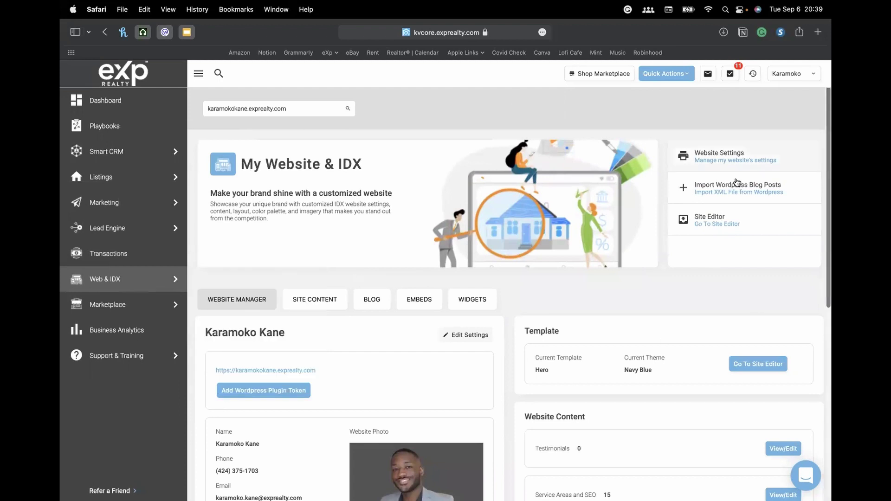
scroll(641, 175, "down", 3)
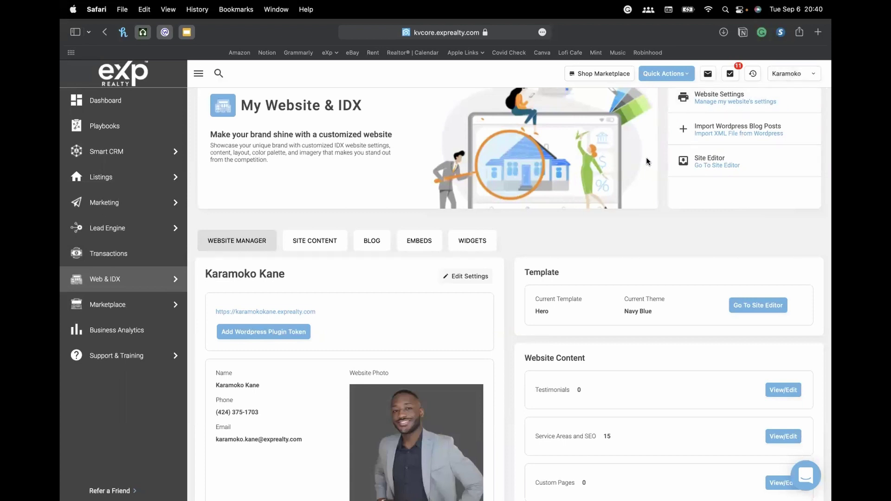
- Open the agent's public website from the account options and look through its home page sections
left_click(795, 76)
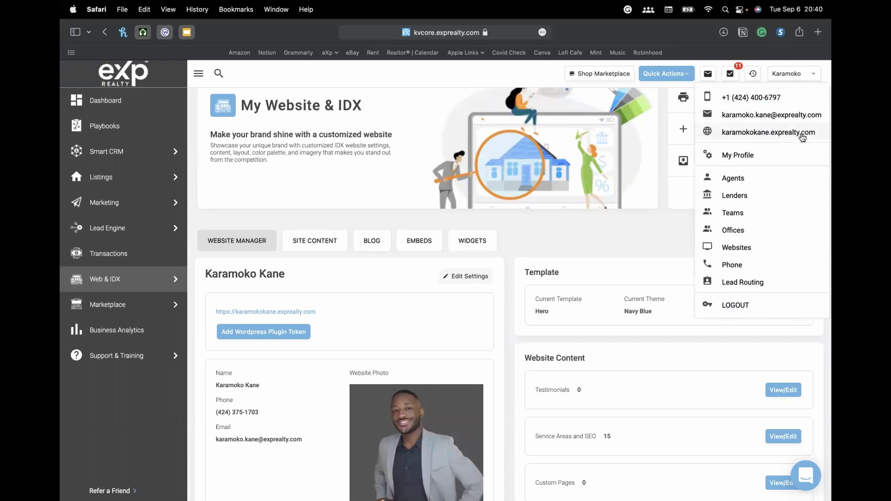
left_click(756, 134)
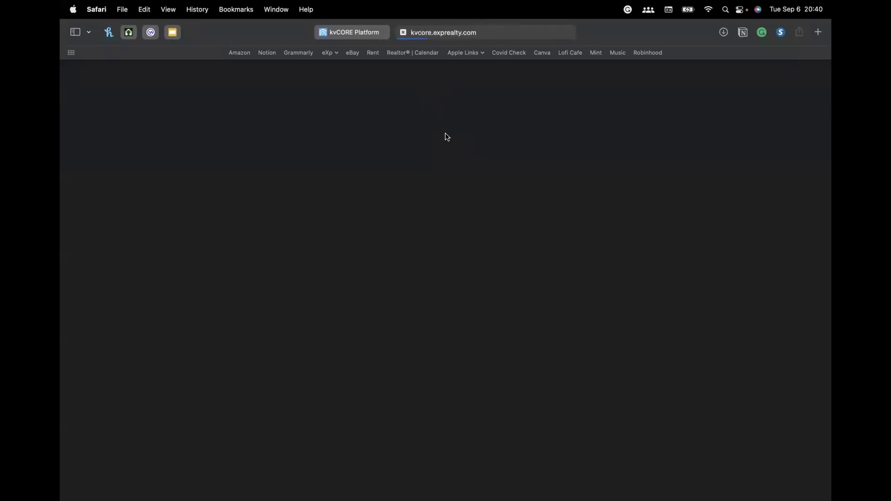
scroll(281, 261, "down", 5)
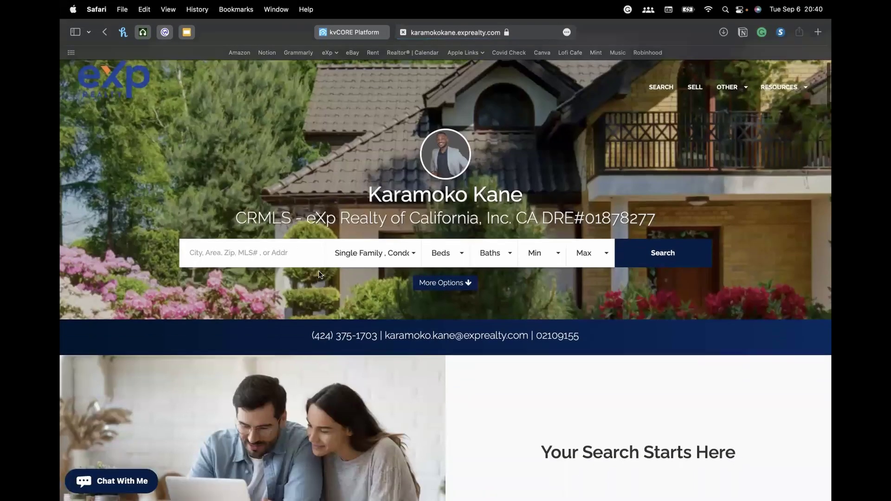
scroll(320, 272, "up", 5)
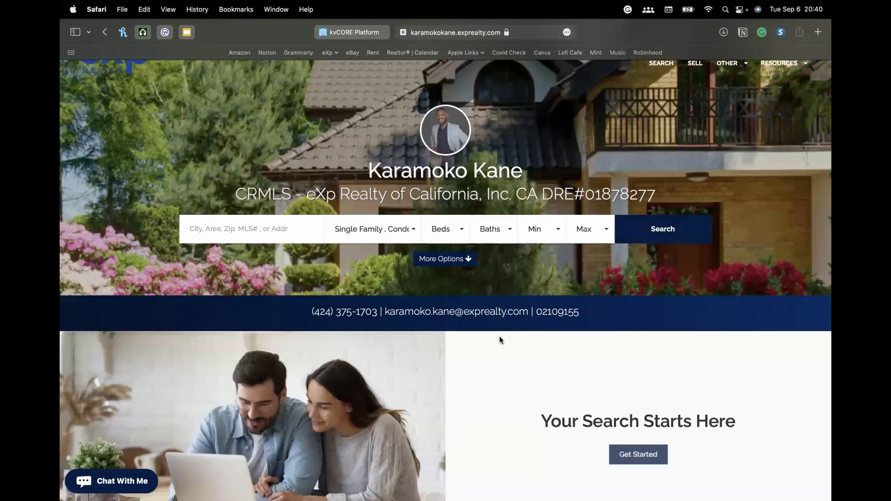
scroll(500, 338, "down", 2)
scroll(511, 242, "down", 6)
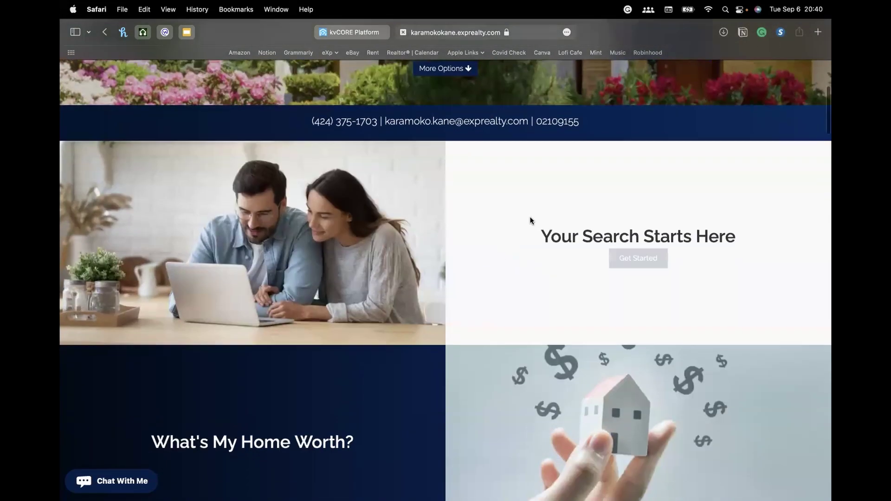
scroll(464, 297, "down", 10)
scroll(422, 315, "down", 10)
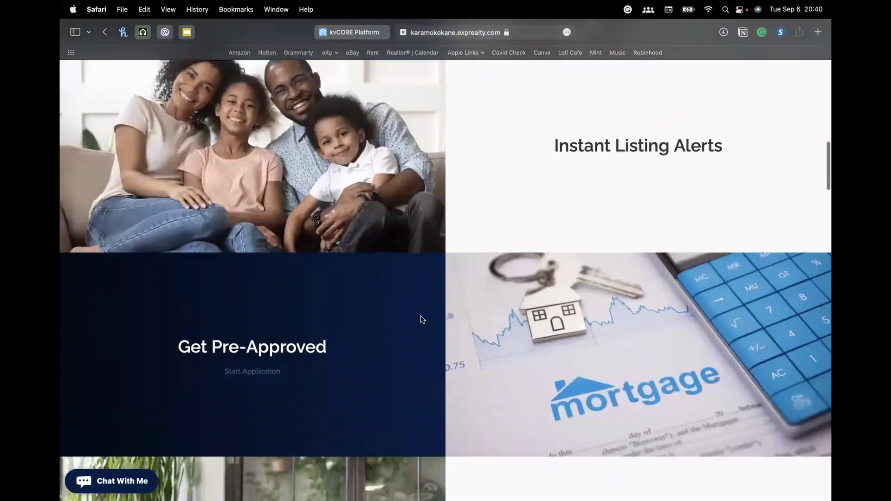
scroll(424, 315, "up", 2)
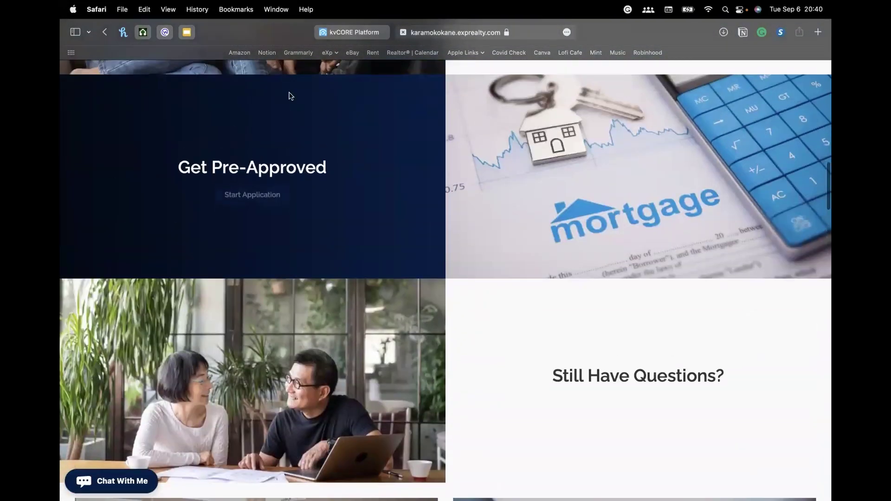
- Look through the rest of the public website's home page, including its listings, agent biography and latest blog posts
scroll(463, 300, "down", 4)
scroll(464, 301, "down", 20)
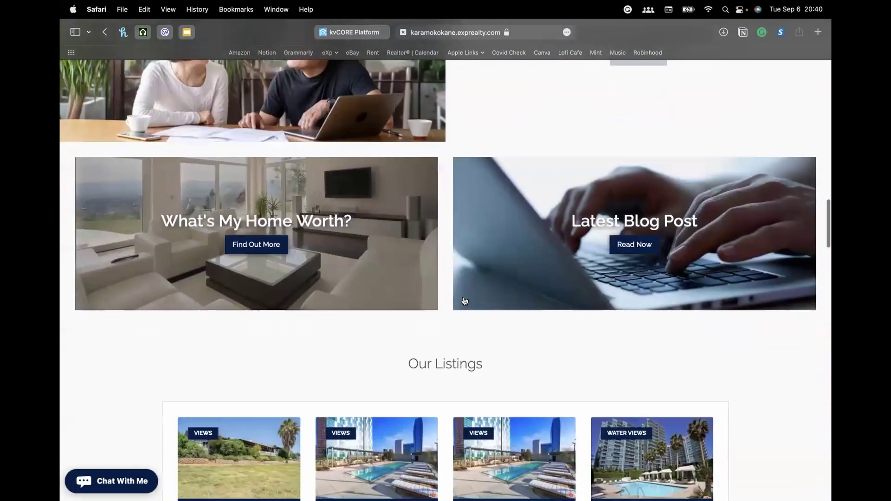
scroll(466, 298, "down", 2)
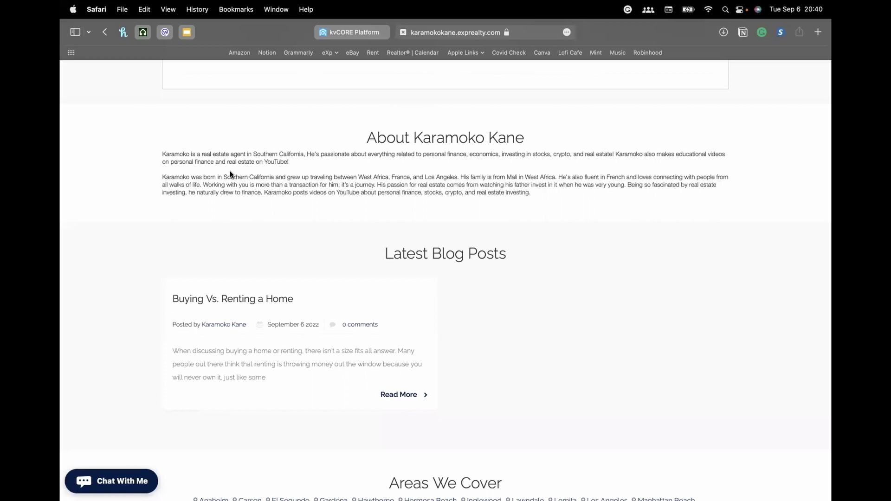
- Return to kvCORE, open the agent's own profile and review its contact info, social media, About Me and signature sections
left_click(322, 32)
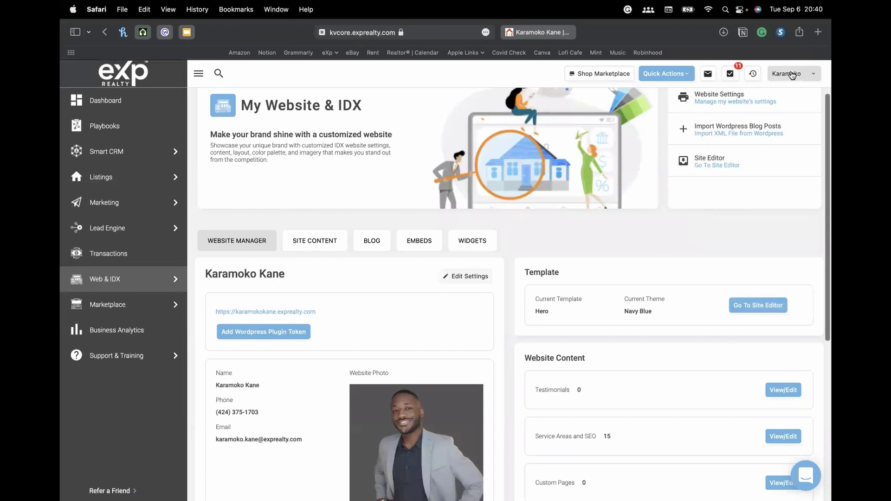
left_click(813, 76)
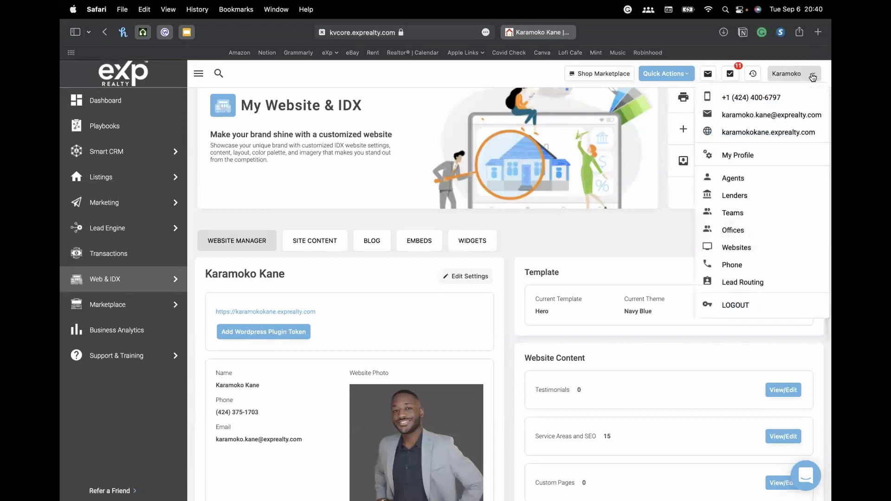
left_click(742, 157)
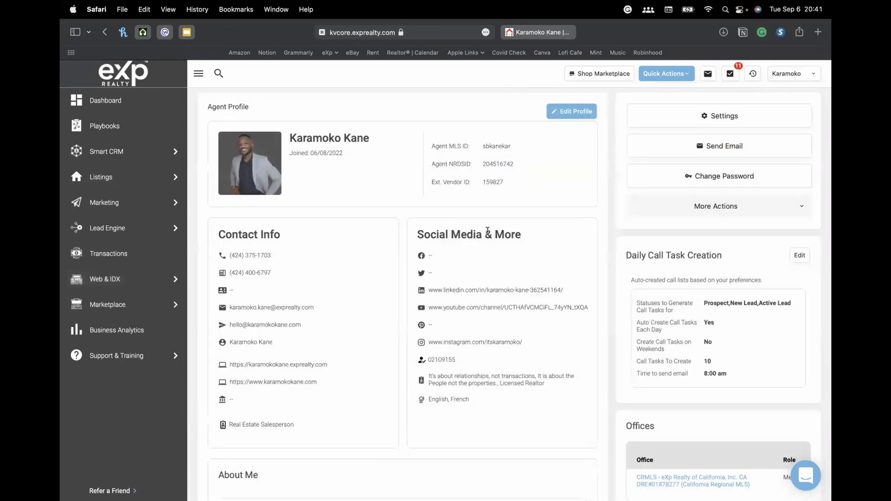
scroll(598, 191, "down", 1)
scroll(597, 192, "down", 2)
scroll(585, 148, "up", 5)
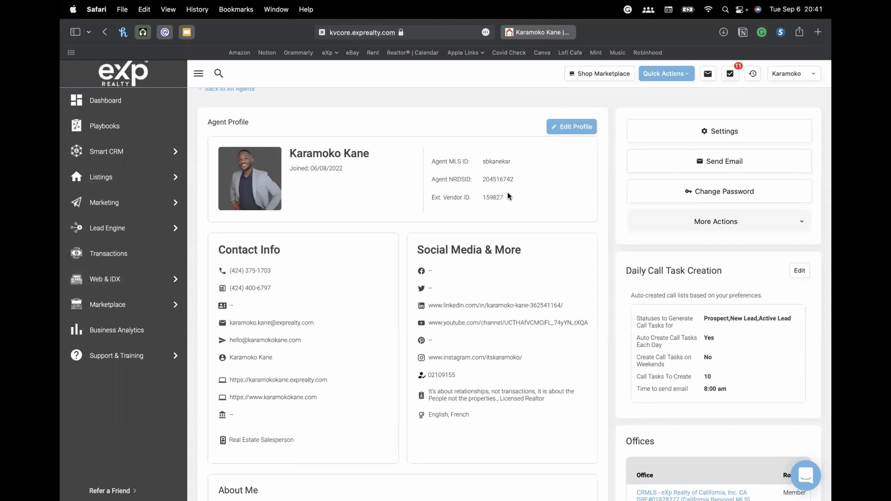
scroll(408, 211, "down", 3)
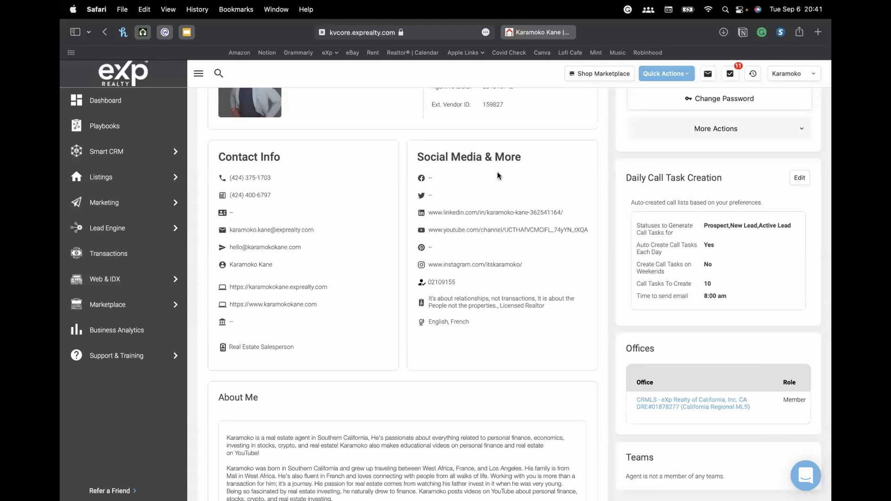
scroll(349, 253, "down", 5)
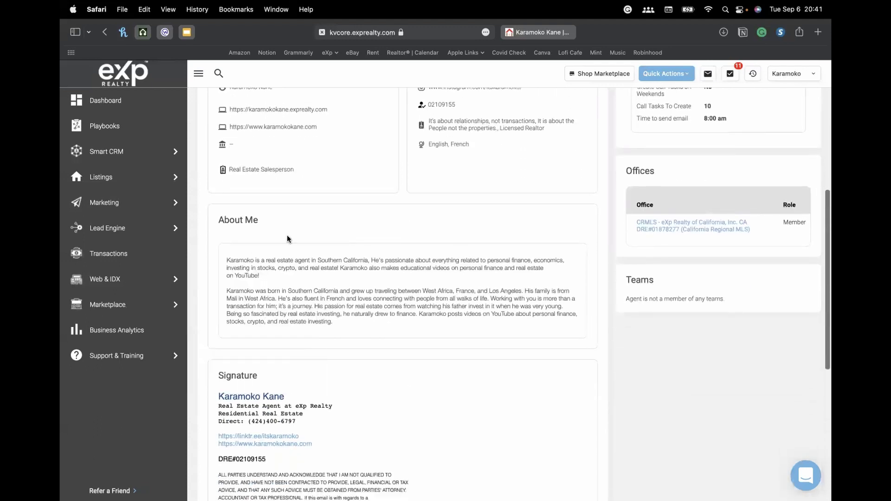
scroll(376, 264, "down", 8)
scroll(374, 261, "up", 2)
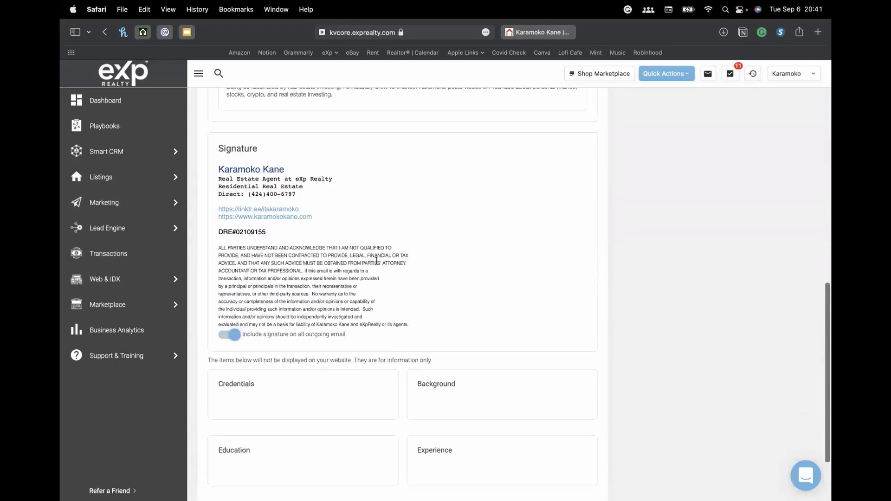
scroll(376, 261, "up", 15)
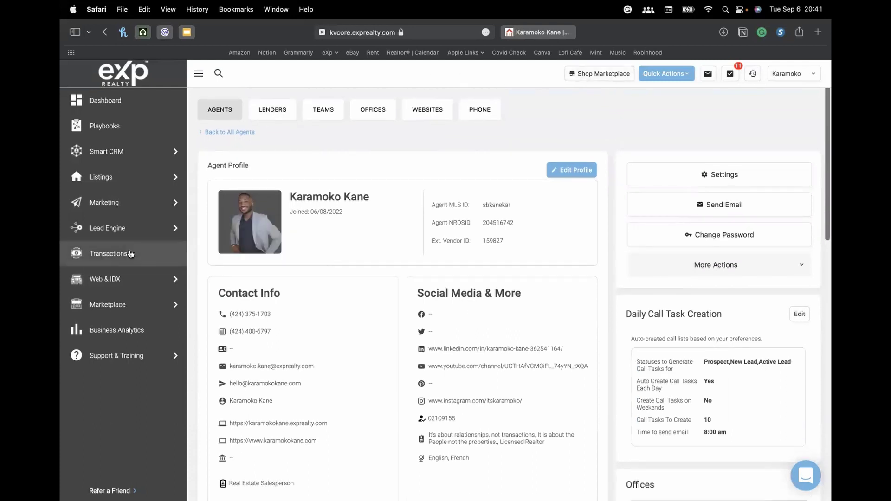
- Go back to the Web & IDX website manager and look over its agent details, website content and blog post sections
left_click(103, 281)
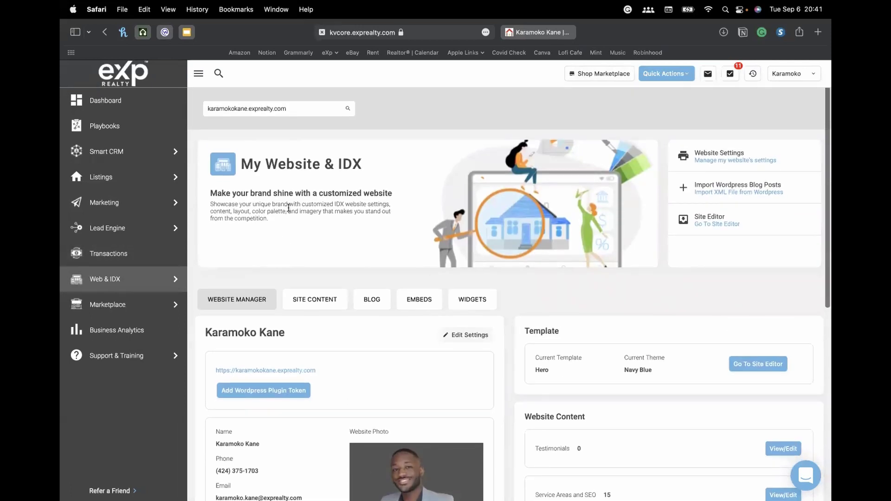
scroll(594, 260, "down", 6)
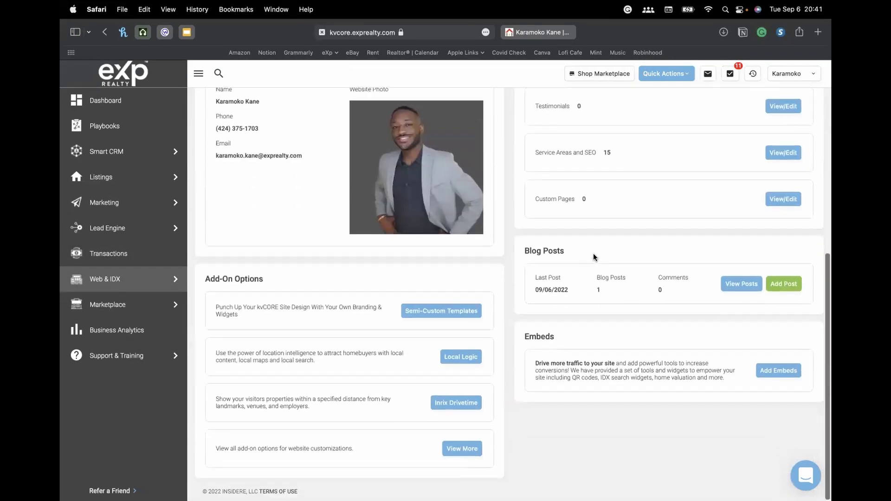
scroll(594, 257, "up", 6)
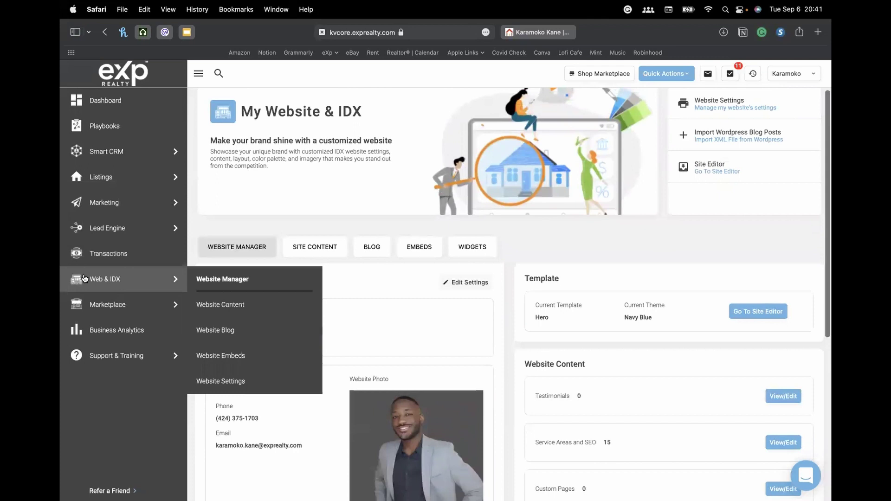
scroll(487, 235, "down", 3)
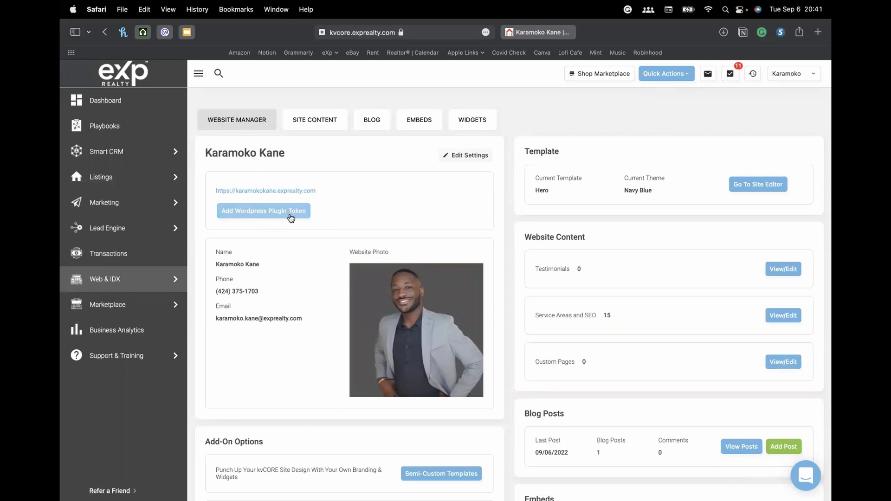
scroll(446, 163, "down", 4)
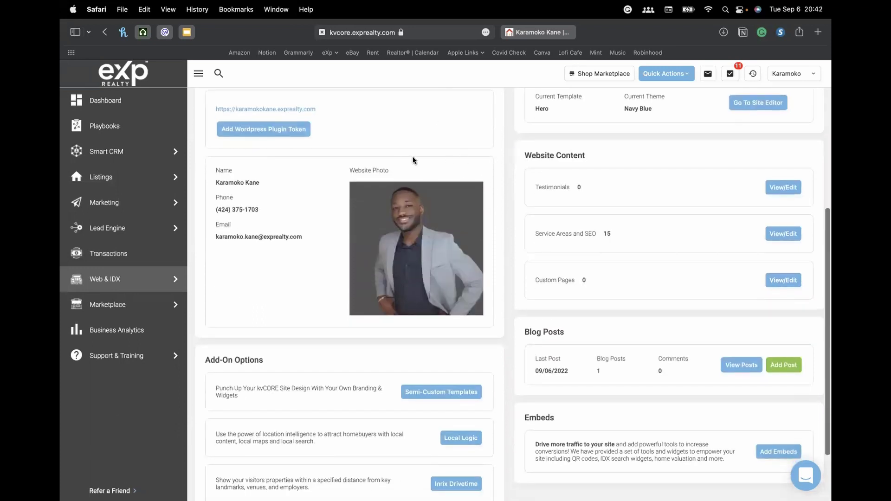
scroll(412, 159, "down", 2)
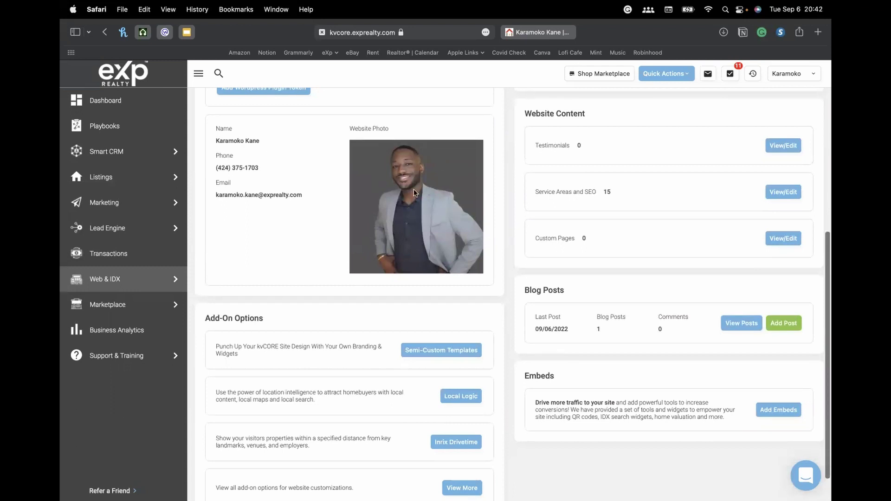
- Check the account options, close them, and review the website manager's add-on options
left_click(803, 77)
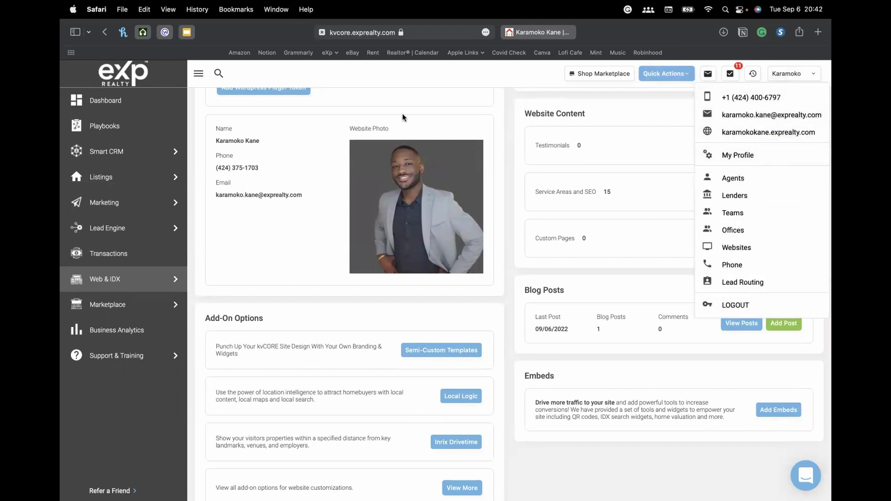
left_click(461, 135)
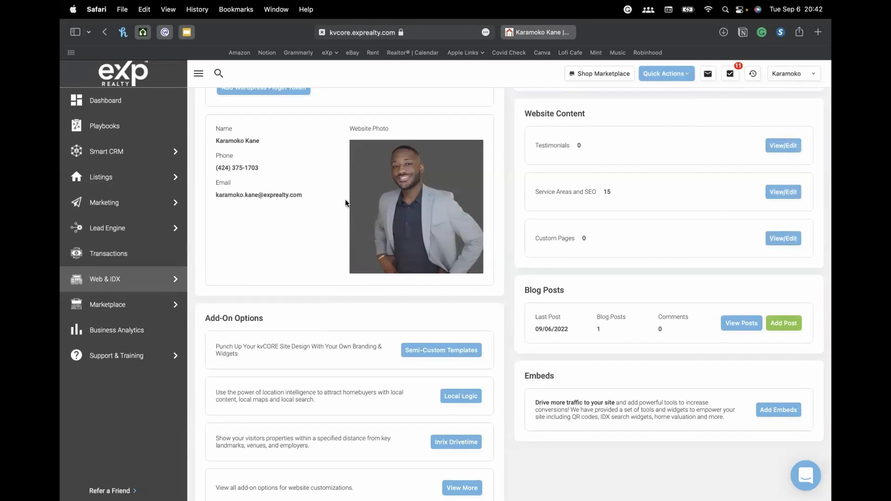
scroll(354, 209, "down", 2)
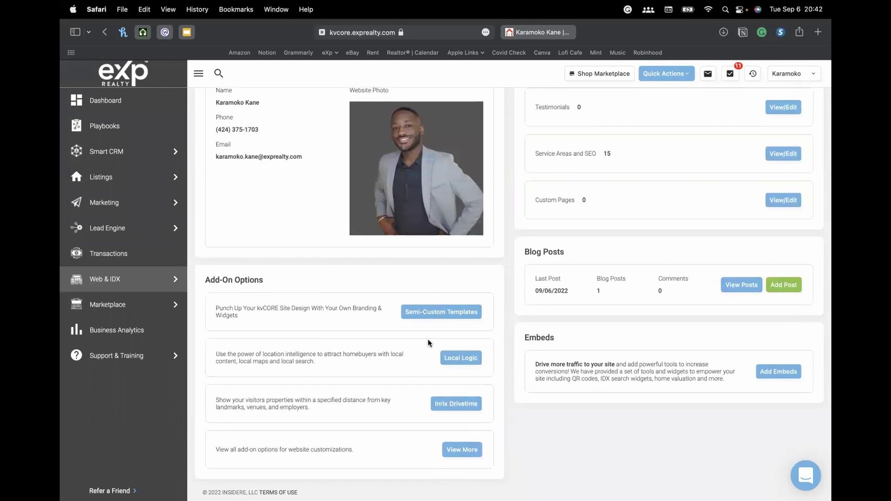
scroll(408, 269, "up", 2)
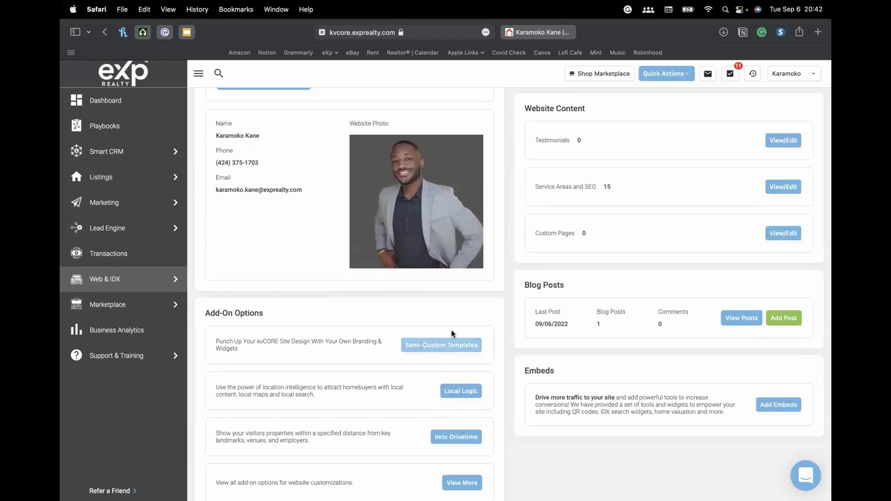
scroll(453, 296, "up", 6)
scroll(454, 296, "up", 1)
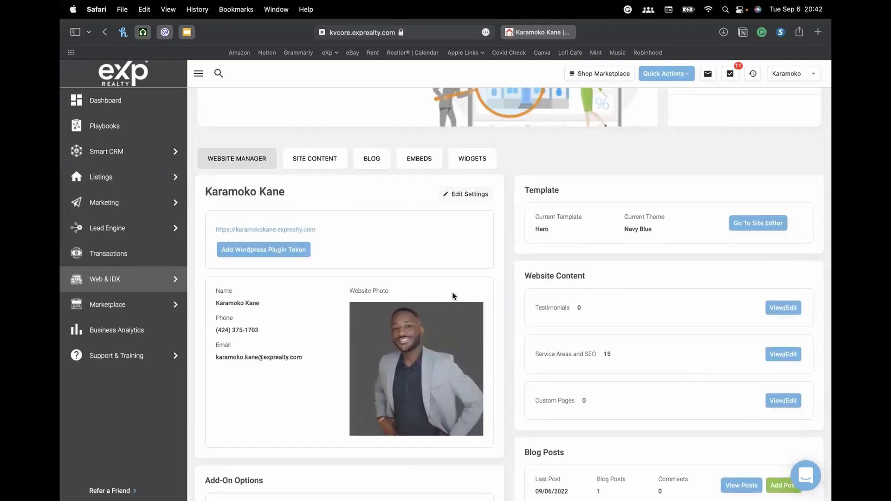
scroll(457, 215, "up", 5)
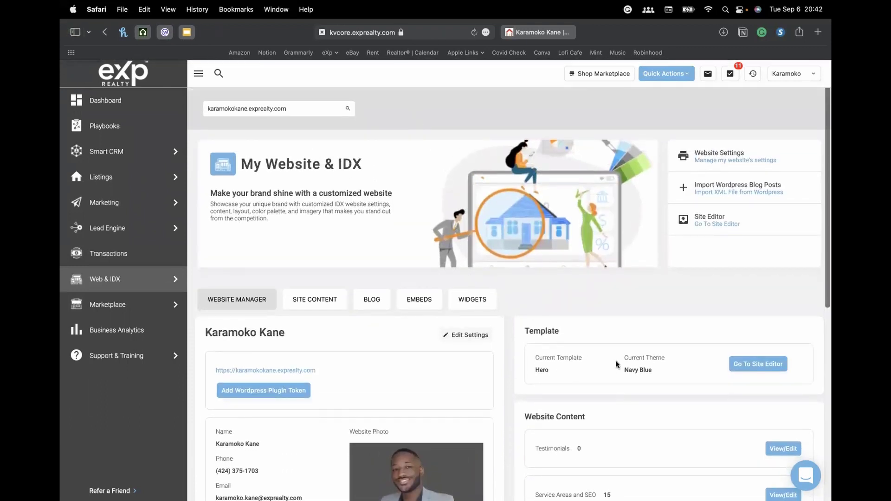
- Examine the website's current template and current theme in the website manager
scroll(587, 309, "down", 3)
scroll(641, 349, "down", 5)
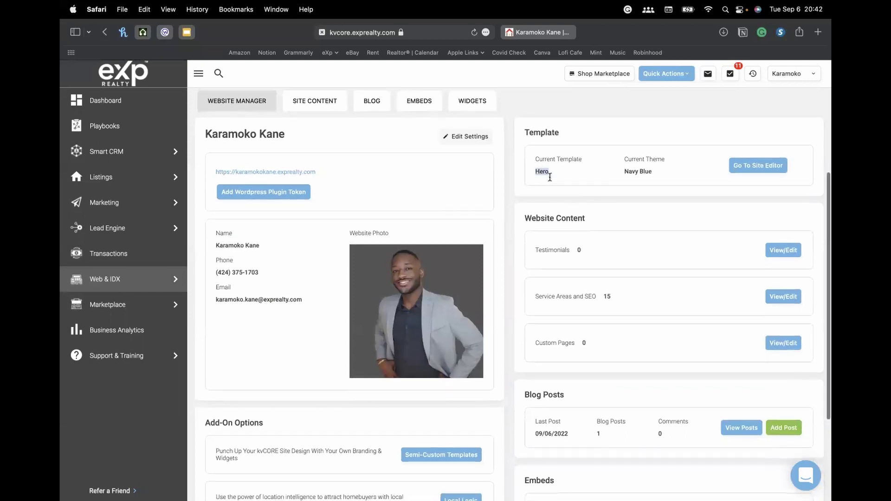
scroll(566, 198, "up", 1)
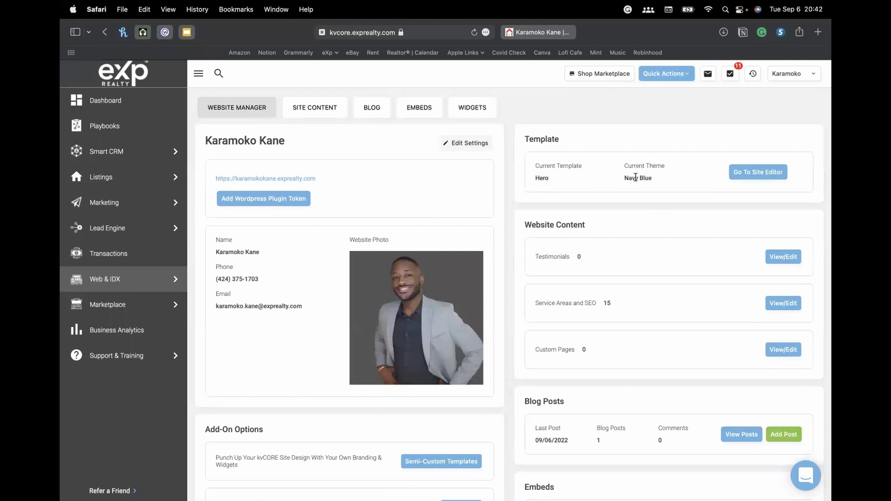
left_click_drag(621, 178, 657, 181)
scroll(655, 207, "down", 1)
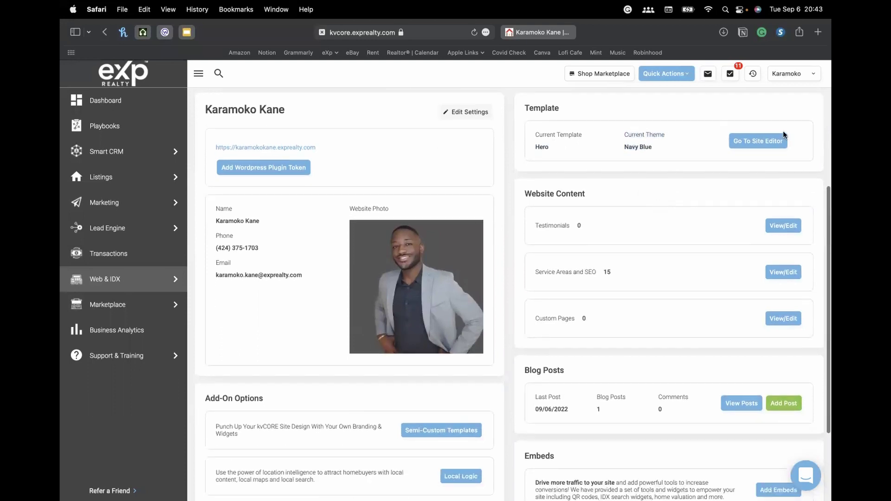
- Open the site editor for the website template and look through its formatting tools and the editable home page sections
left_click(762, 144)
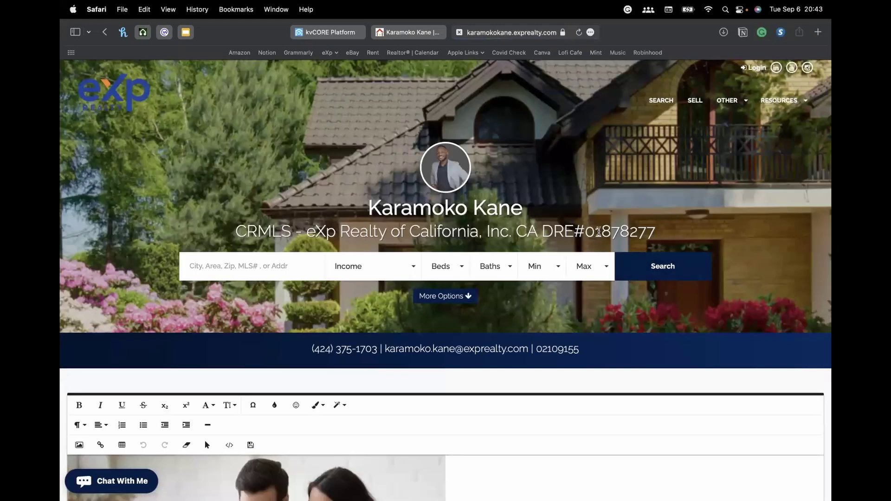
scroll(467, 339, "down", 5)
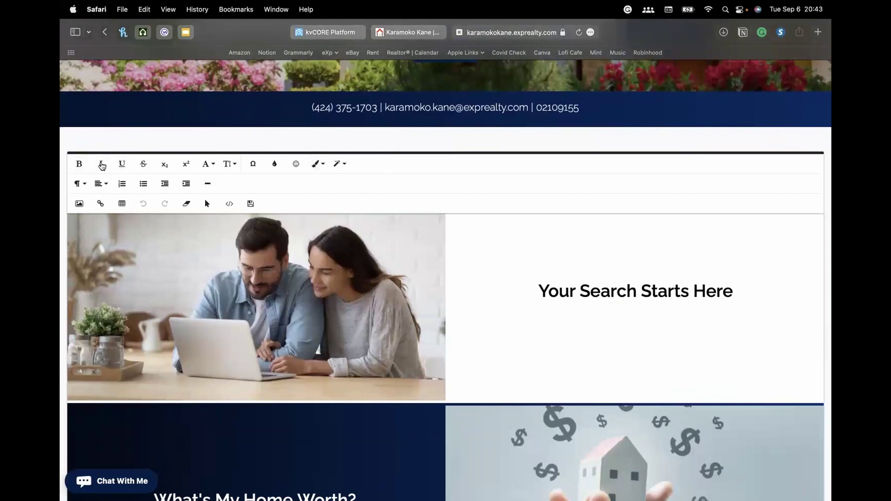
scroll(273, 251, "down", 3)
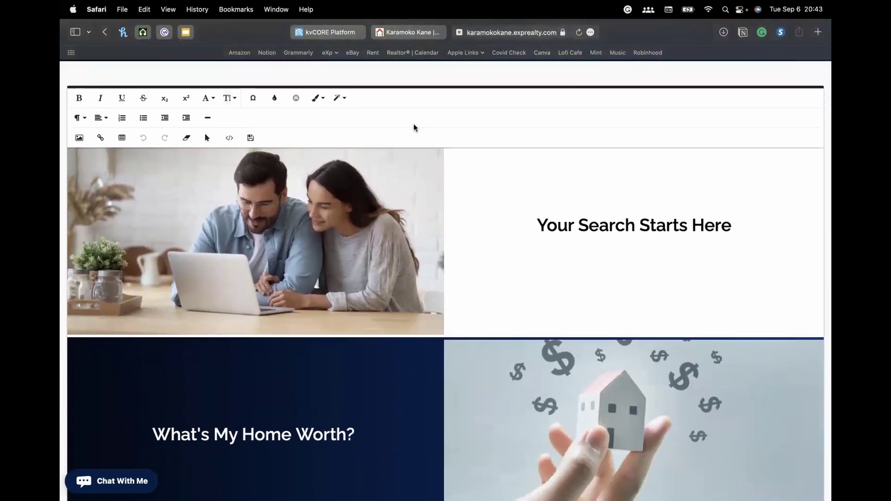
scroll(328, 174, "down", 3)
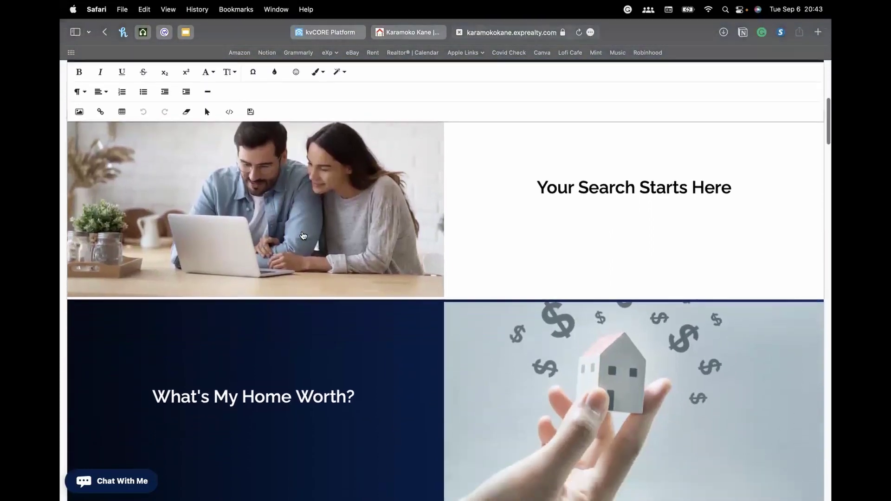
scroll(327, 174, "up", 10)
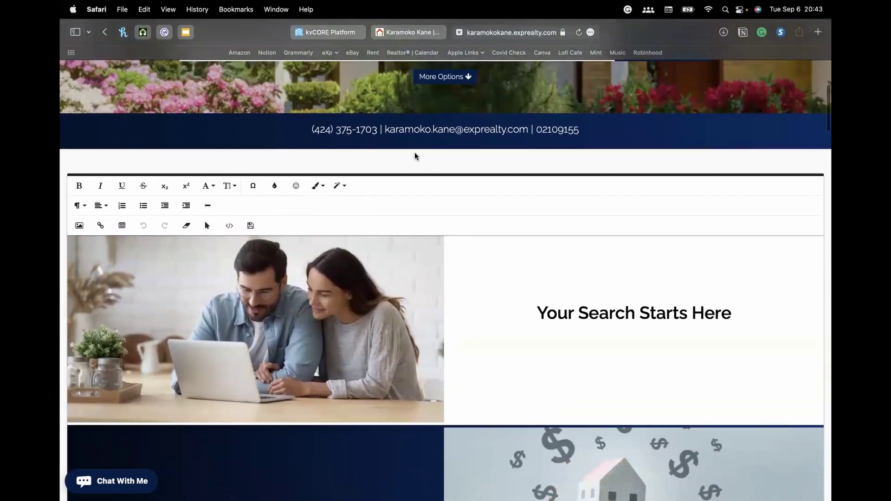
scroll(416, 156, "up", 2)
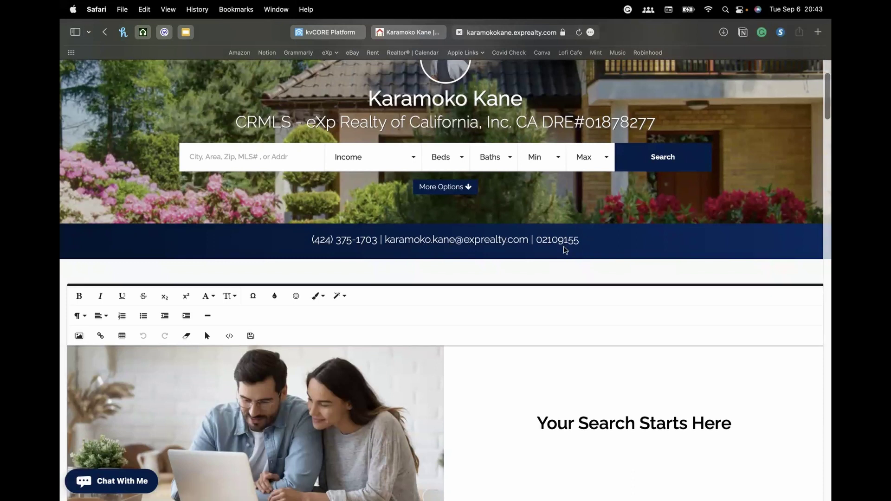
scroll(415, 295, "down", 8)
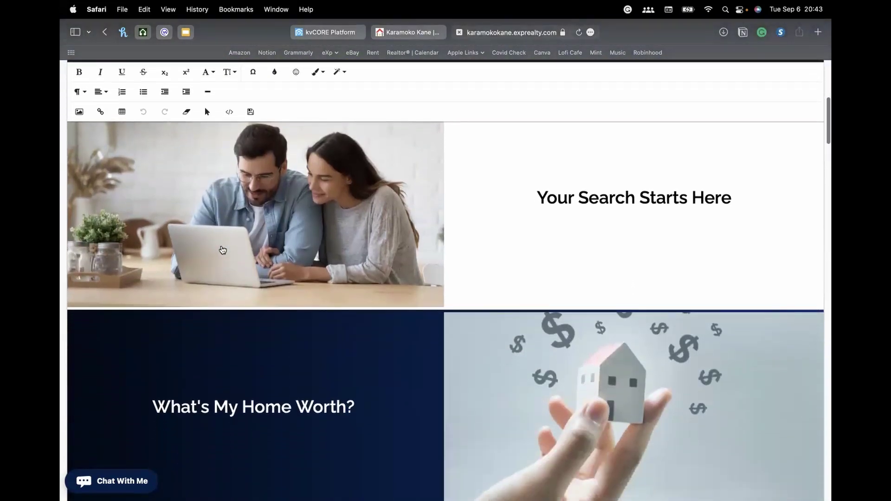
scroll(215, 125, "up", 6)
scroll(263, 217, "down", 20)
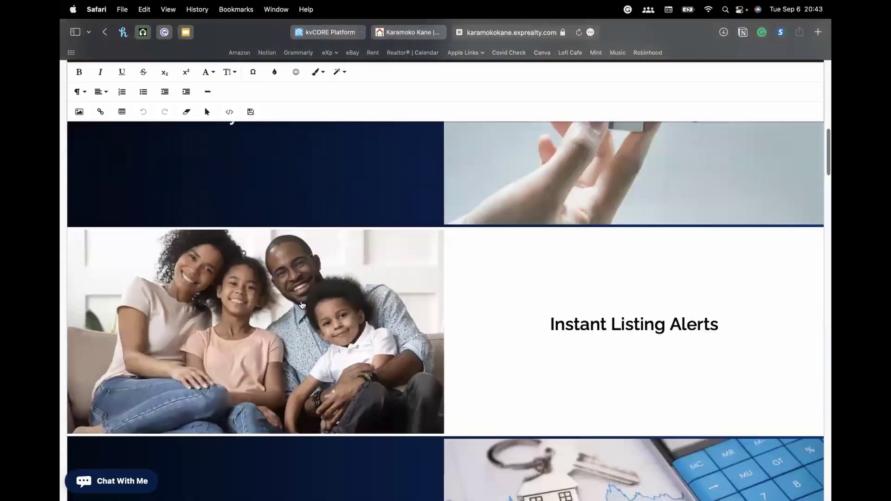
scroll(404, 325, "up", 6)
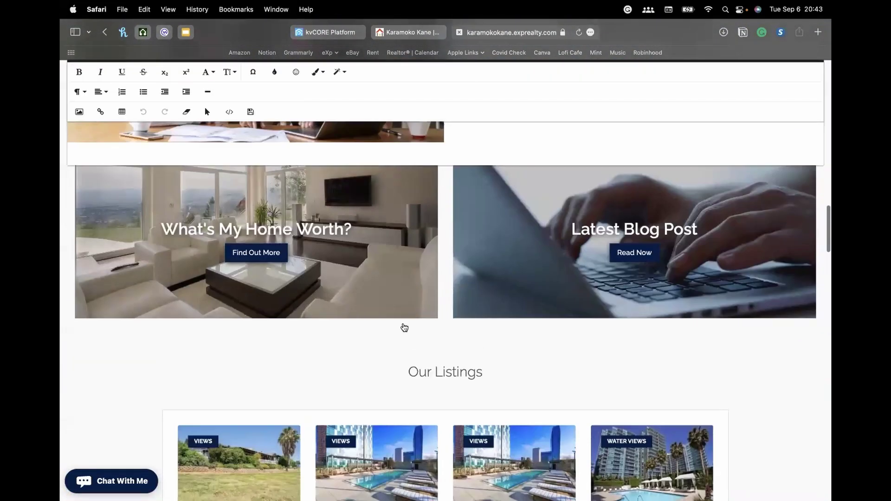
scroll(360, 323, "up", 7)
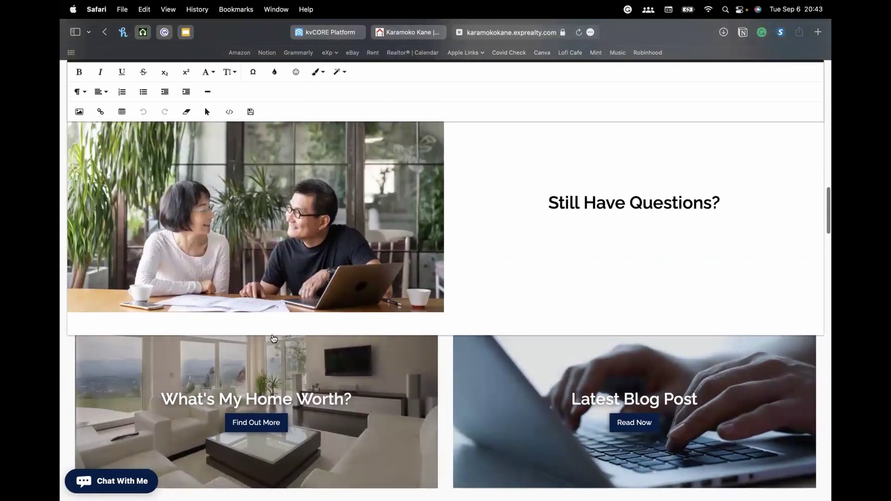
- Try deleting the last letters of the "Get Pre-Approved" heading on the home page, and undo the deletions
scroll(274, 304, "up", 13)
left_click(272, 314)
triple_click(270, 315)
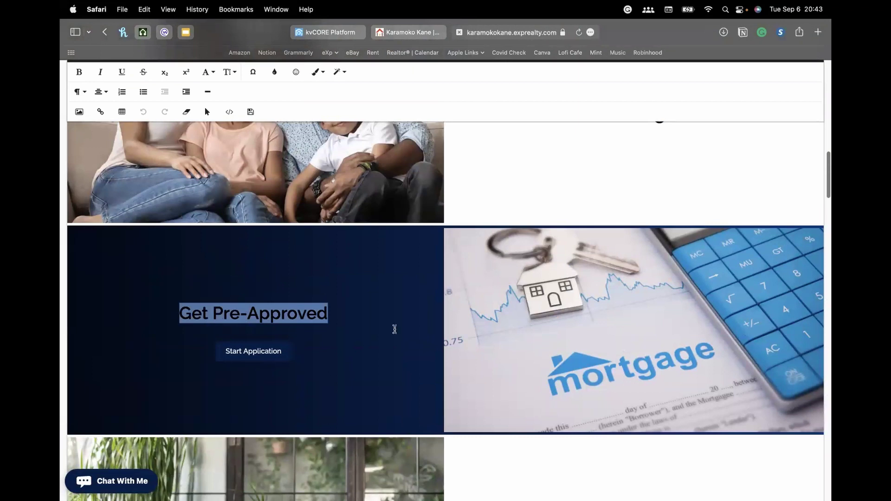
key("Right")
key("BackSpace")
key("BackSpace")
key("BackSpace")
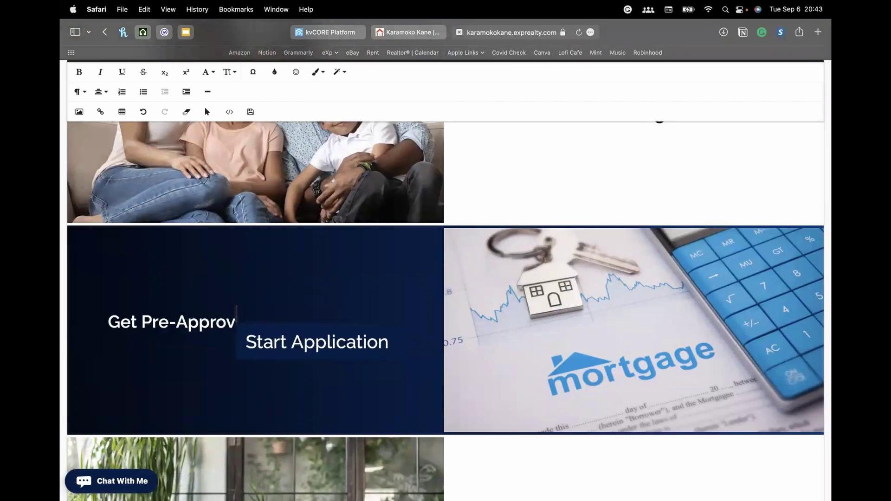
key("super+z")
key("super+z")
key("super+z")
key("super+z")
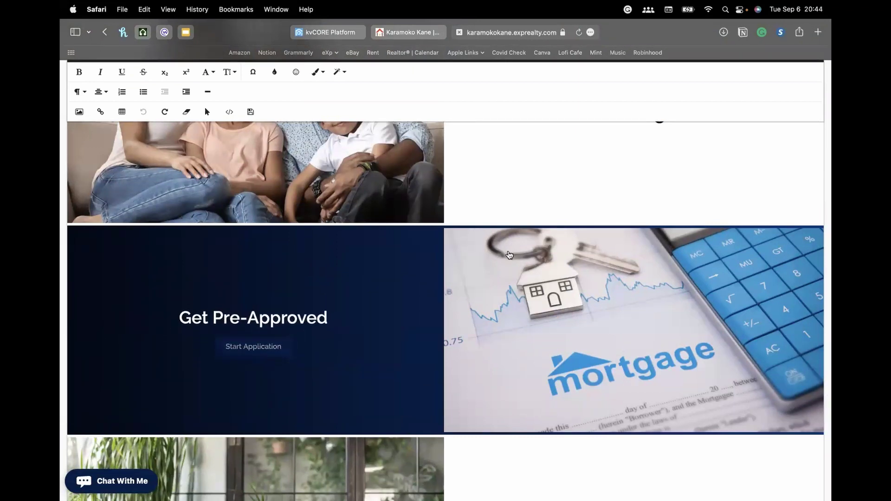
- Try editing the "Subscribe Now" label in the Instant Listing Alerts section by deleting its final "w" and retyping it
scroll(509, 255, "up", 3)
double_click(638, 221)
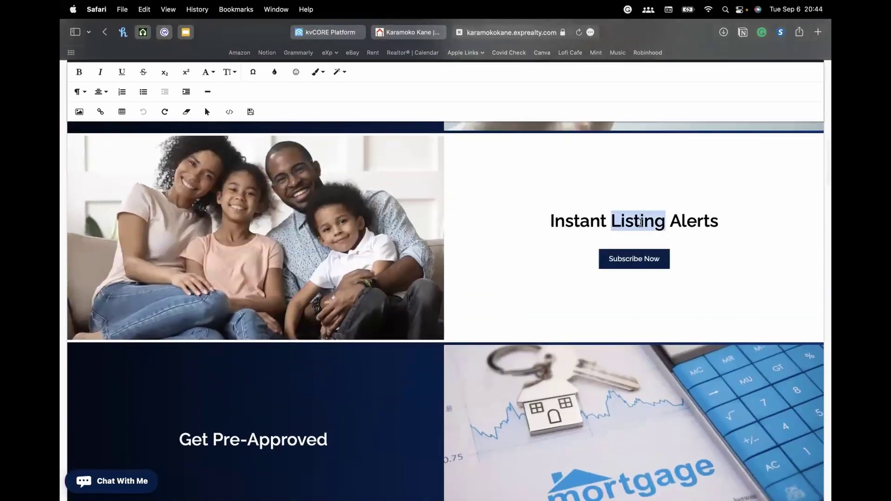
triple_click(646, 263)
left_click(665, 251)
key("BackSpace")
type("w")
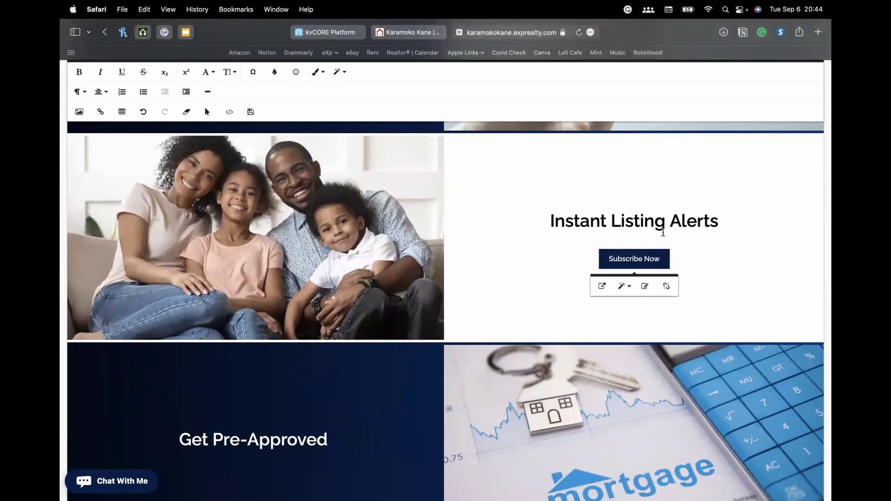
left_click(493, 161)
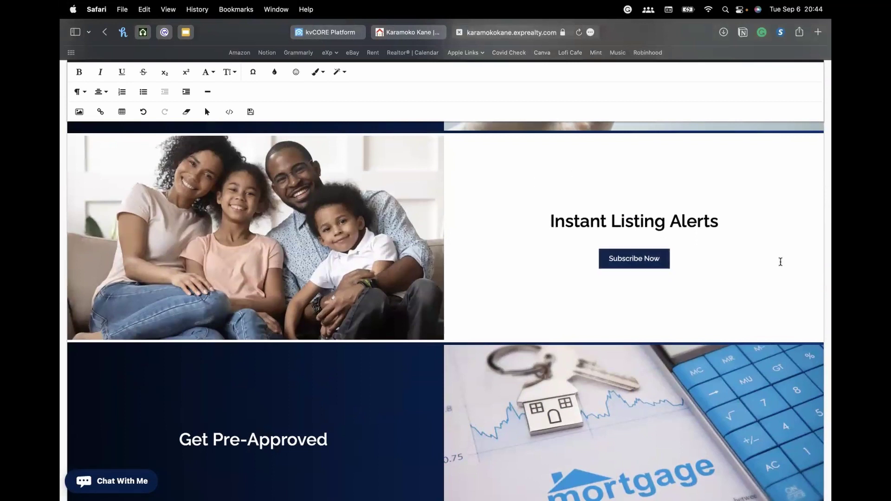
- Examine the home page from the property search banner through the editable content sections to the listings
scroll(631, 215, "up", 4)
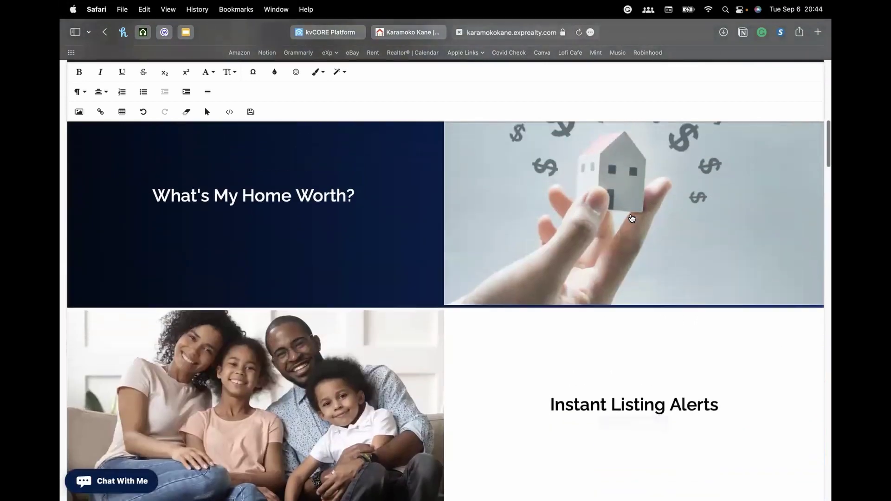
scroll(353, 218, "up", 2)
scroll(364, 242, "up", 5)
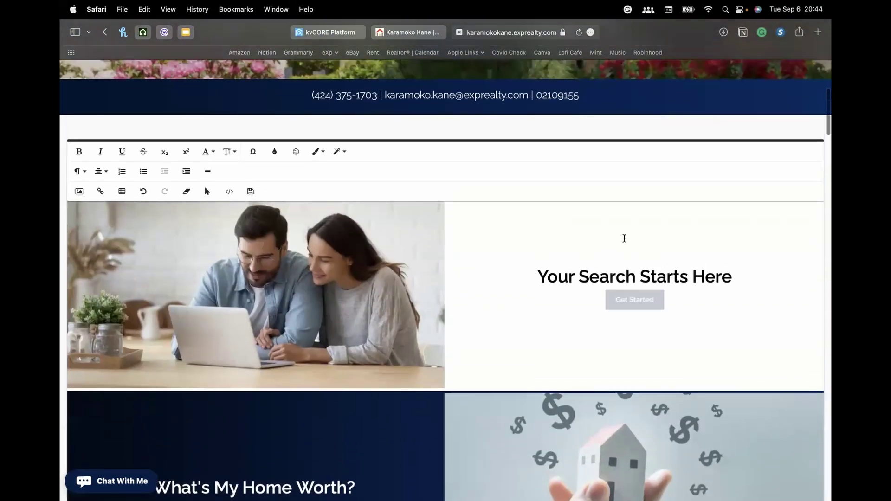
left_click_drag(668, 273, 578, 277)
scroll(514, 194, "up", 5)
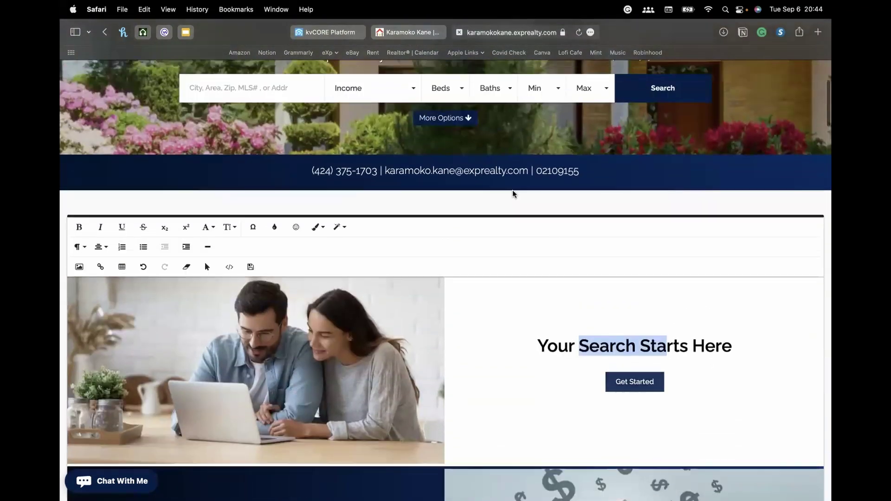
scroll(575, 255, "up", 1)
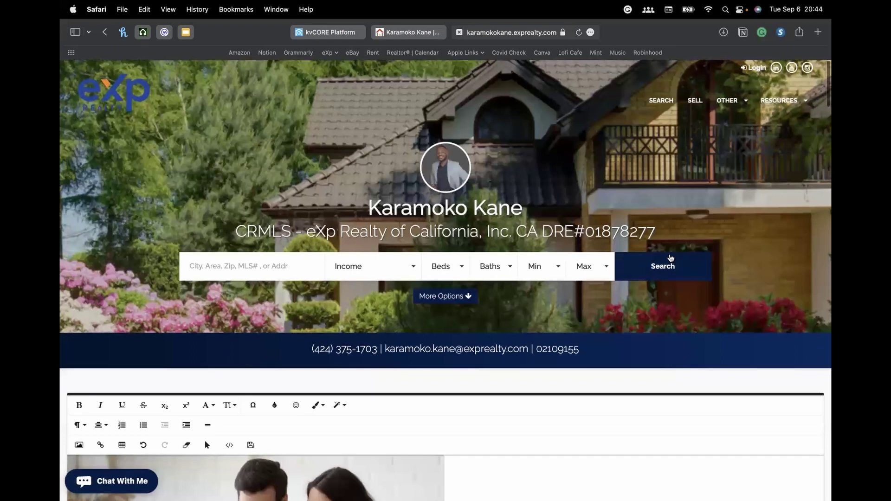
scroll(668, 257, "down", 5)
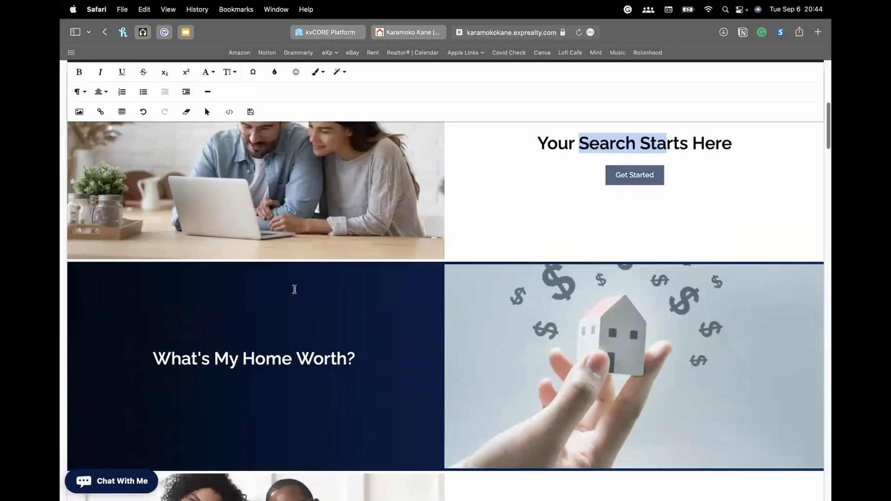
scroll(286, 302, "down", 3)
scroll(294, 174, "up", 4)
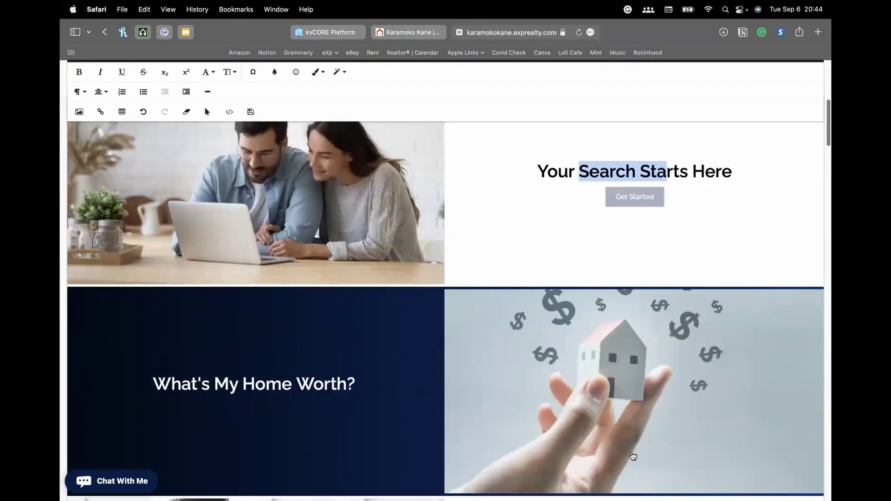
scroll(284, 377, "down", 15)
scroll(283, 377, "down", 5)
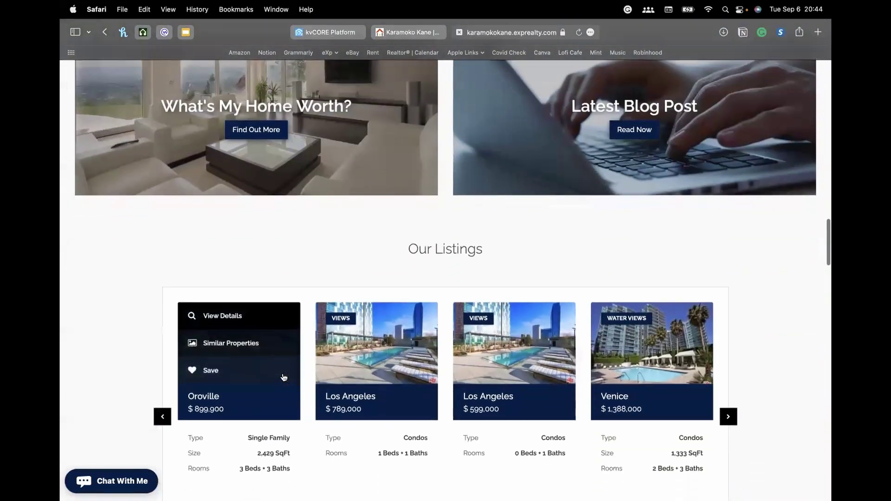
- Try selecting the text of the "Our Listings" heading, and return to the home page from the property search page
left_click_drag(435, 132, 482, 132)
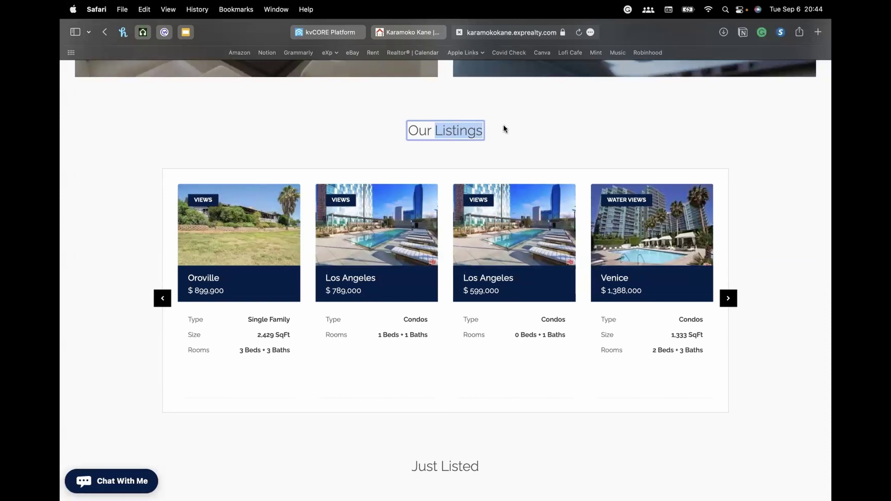
left_click(146, 35)
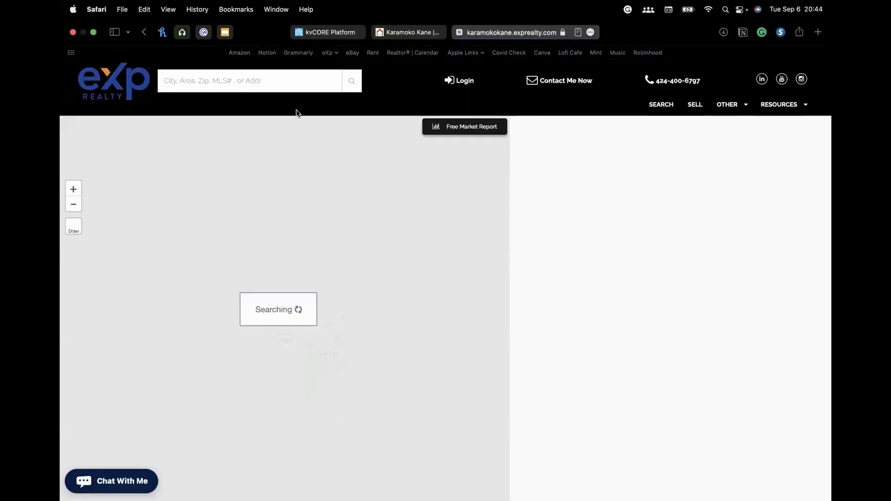
left_click(145, 35)
- Review the listing carousels, the agent's About section and the Latest Blog Posts section of the home page
scroll(401, 237, "down", 3)
scroll(401, 236, "down", 10)
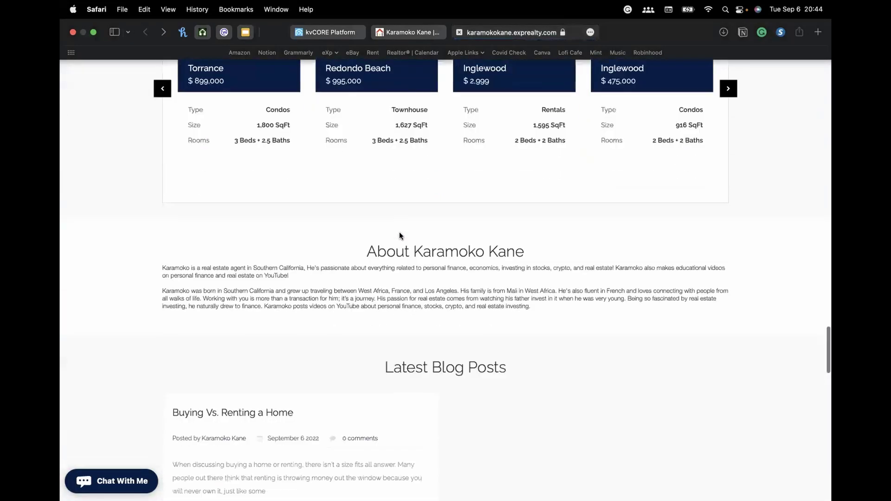
scroll(399, 235, "up", 3)
scroll(393, 239, "down", 2)
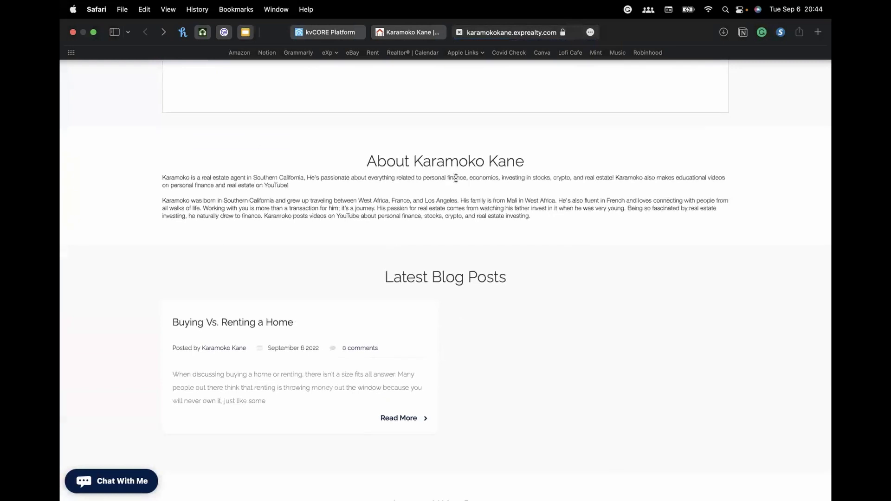
scroll(456, 178, "up", 10)
scroll(456, 178, "up", 10)
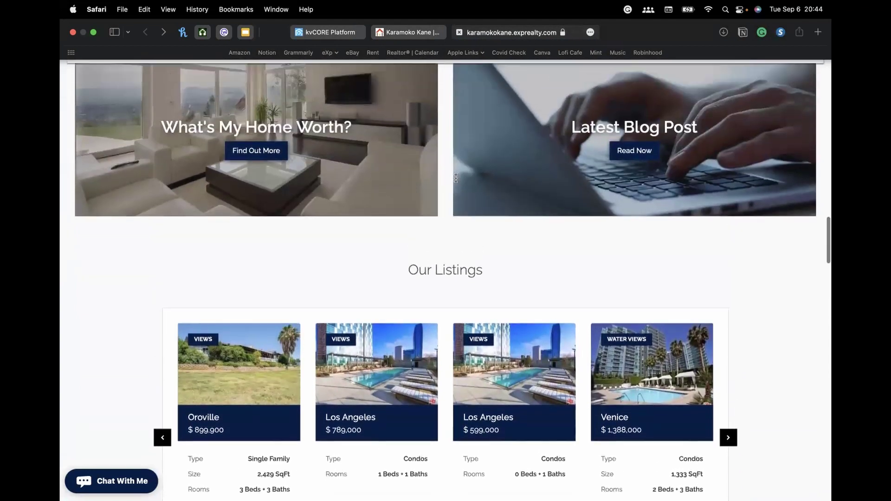
- Compare the home page's editable content blocks with the separate "What's My Home Worth?" and "Latest Blog Post" tiles below them
scroll(456, 178, "up", 3)
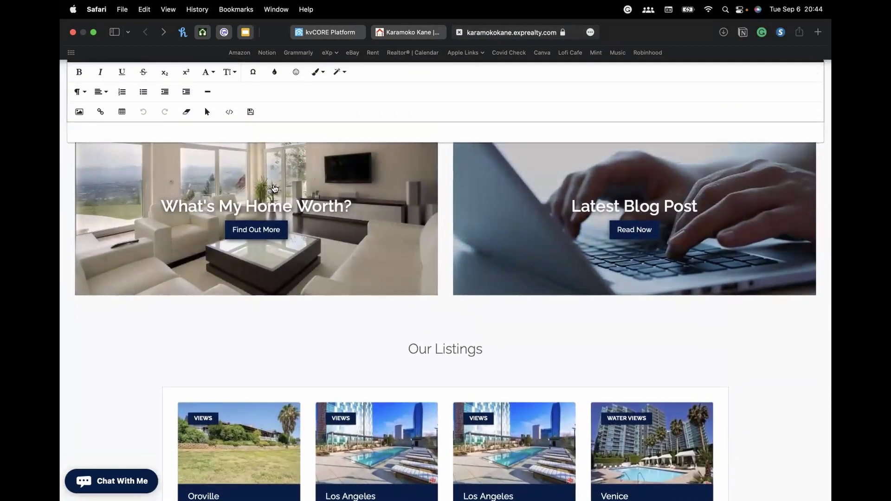
scroll(343, 175, "up", 3)
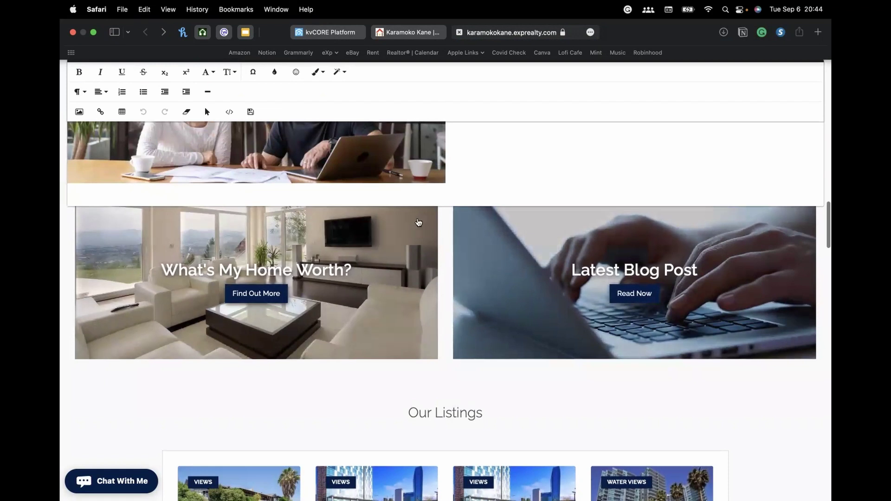
scroll(465, 268, "up", 1)
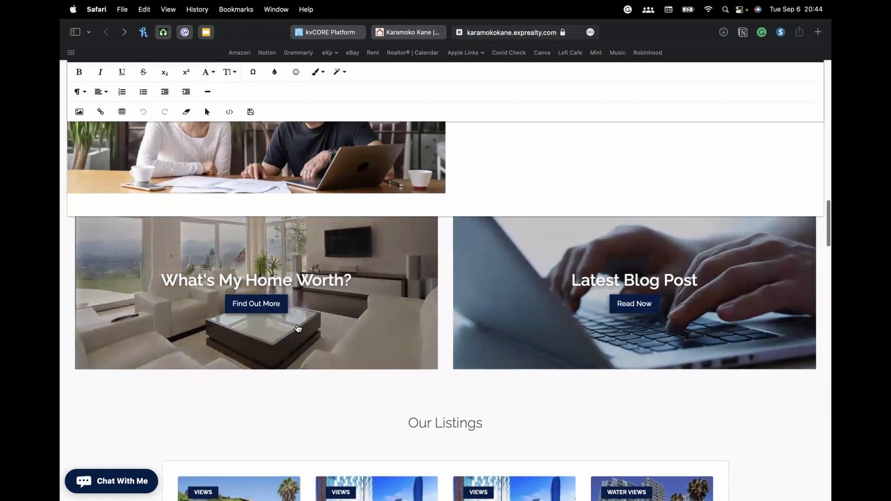
scroll(450, 312, "up", 7)
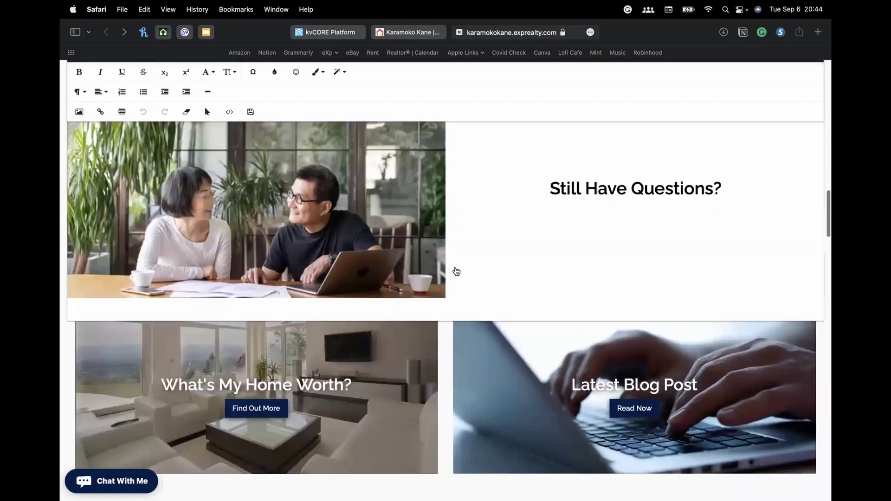
scroll(424, 199, "up", 9)
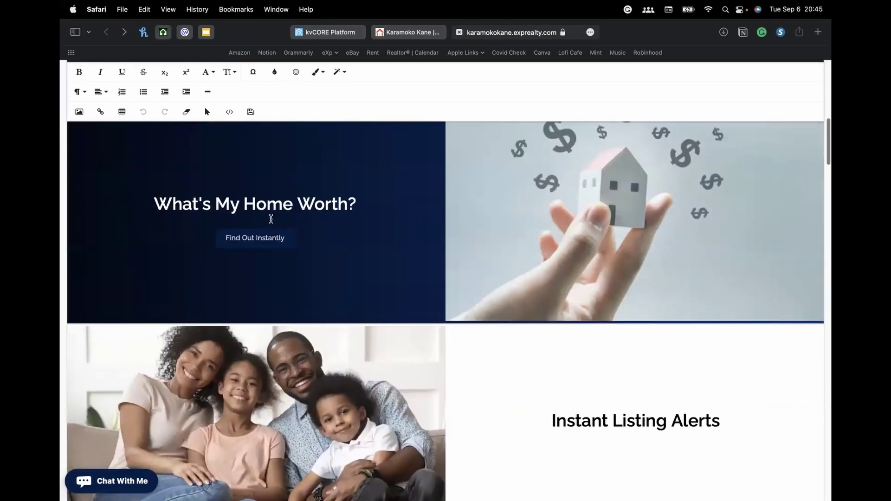
scroll(271, 219, "up", 3)
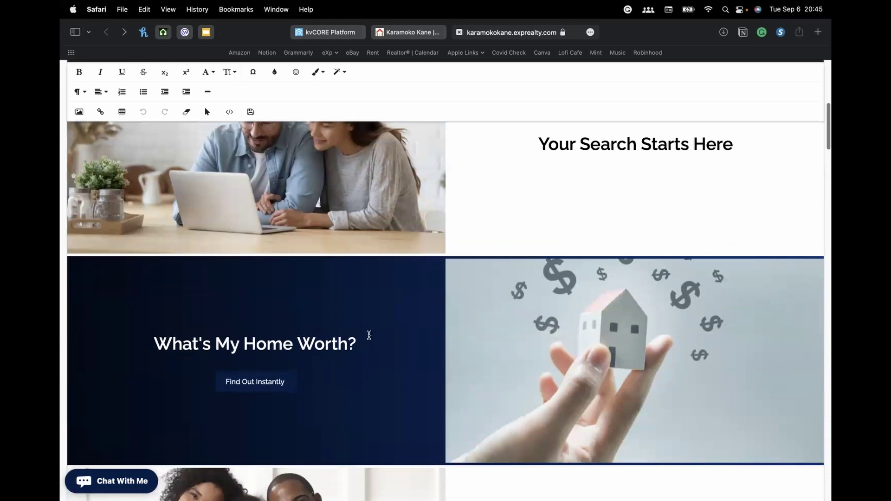
scroll(718, 193, "up", 3)
scroll(666, 246, "down", 10)
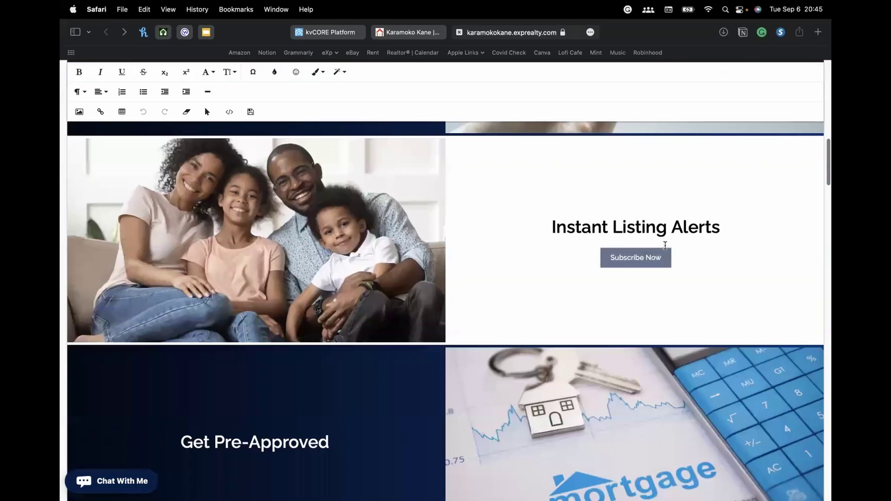
scroll(624, 232, "down", 6)
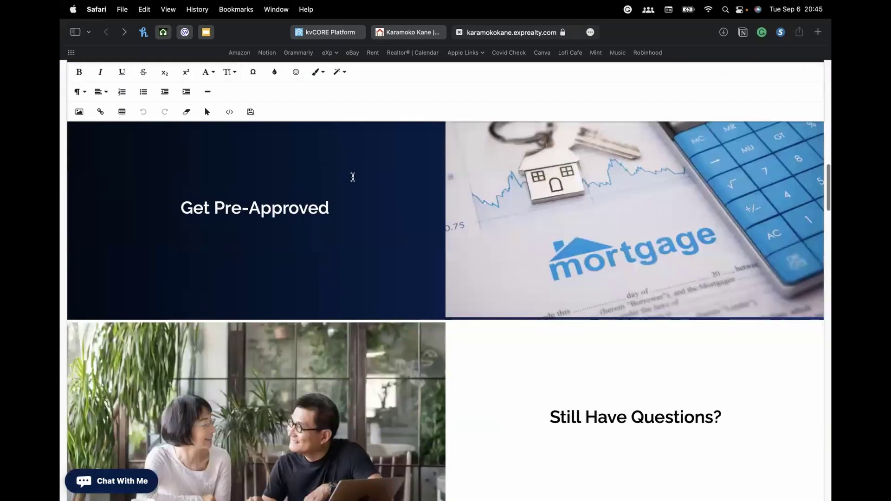
scroll(439, 202, "down", 1)
scroll(441, 200, "down", 8)
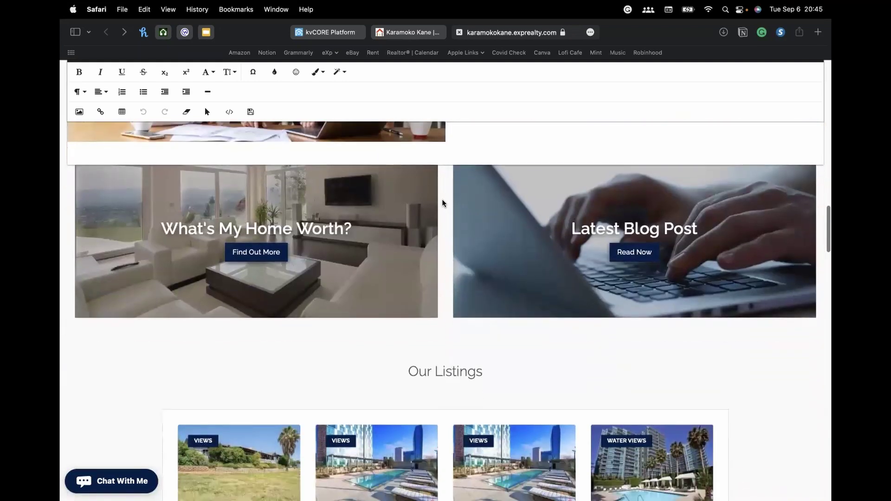
scroll(466, 157, "up", 10)
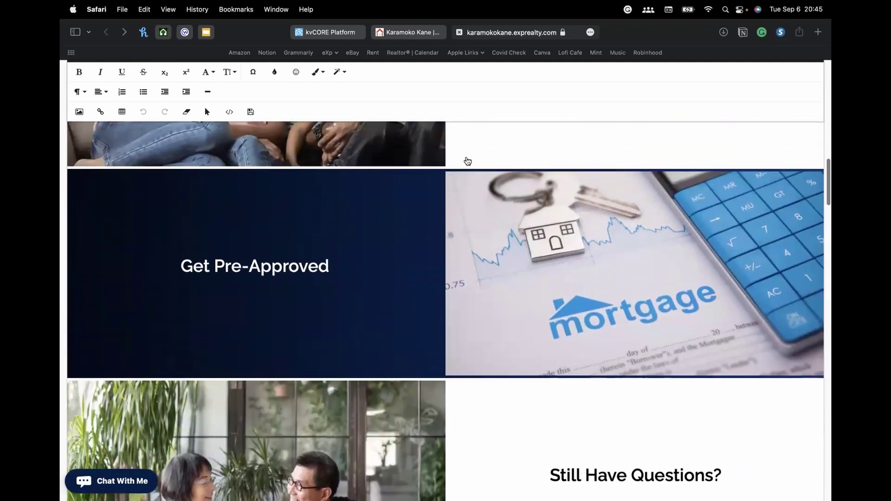
scroll(466, 160, "up", 3)
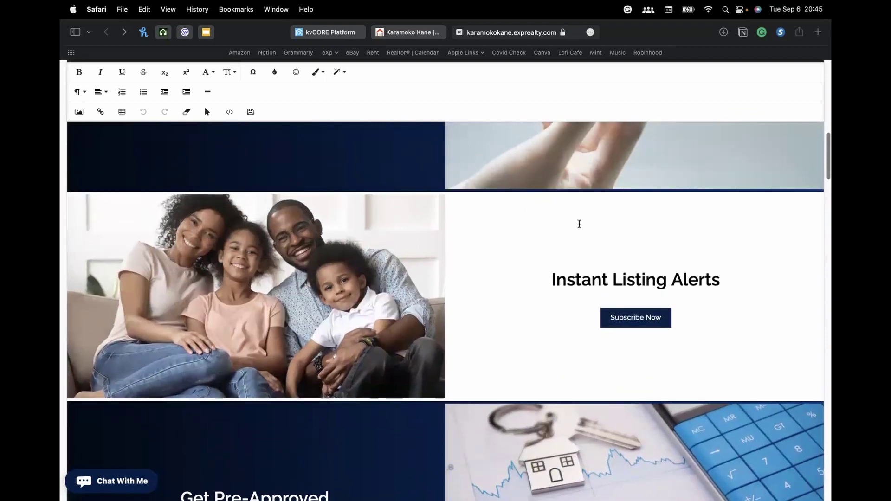
scroll(581, 225, "up", 4)
scroll(584, 227, "down", 20)
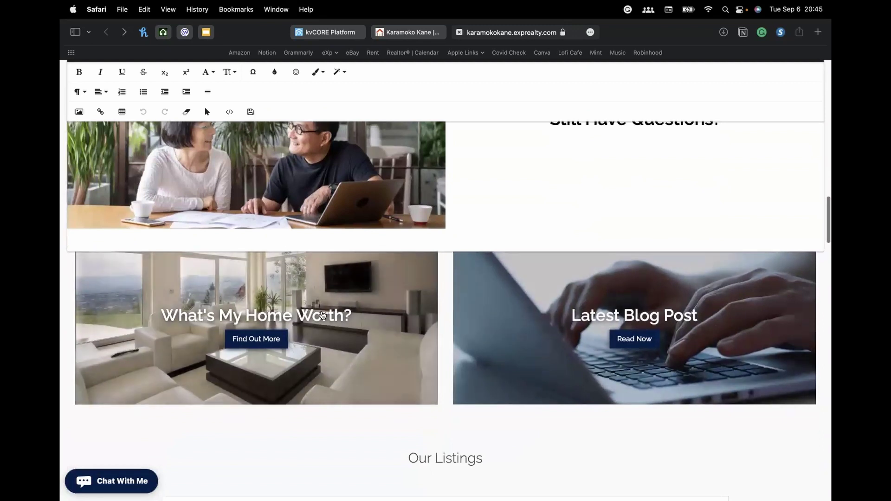
scroll(546, 304, "down", 3)
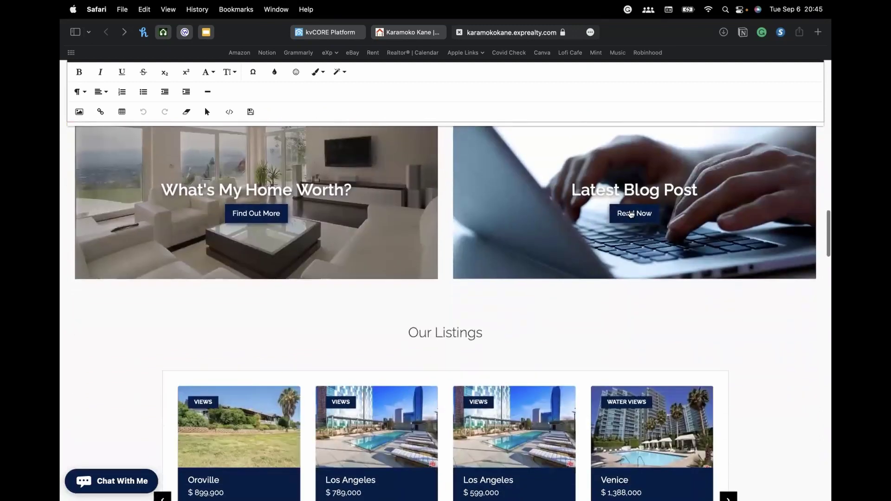
- Open the latest blog post from its home page tile, look through the article, and return to the home page's listings
left_click(630, 213)
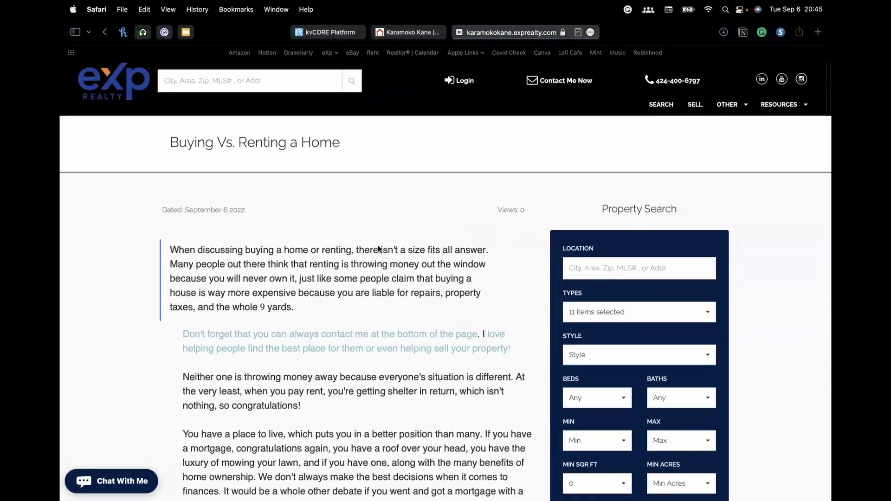
scroll(378, 249, "down", 10)
scroll(384, 245, "up", 5)
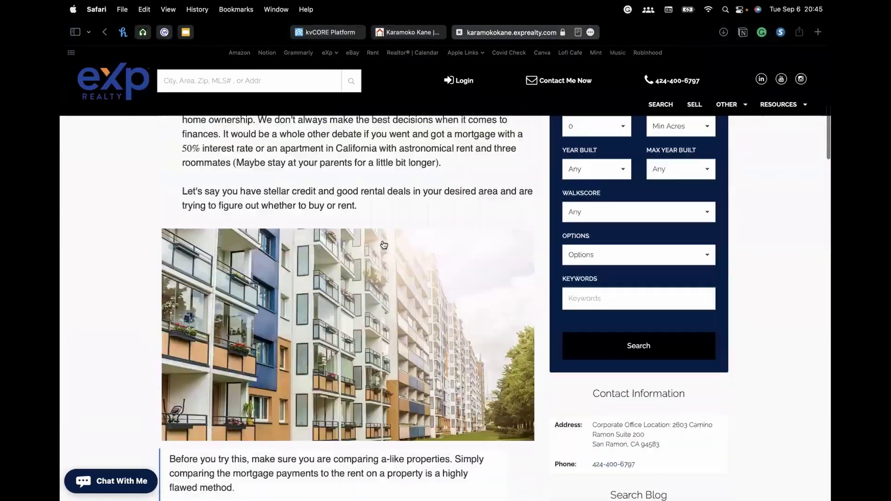
scroll(384, 245, "up", 8)
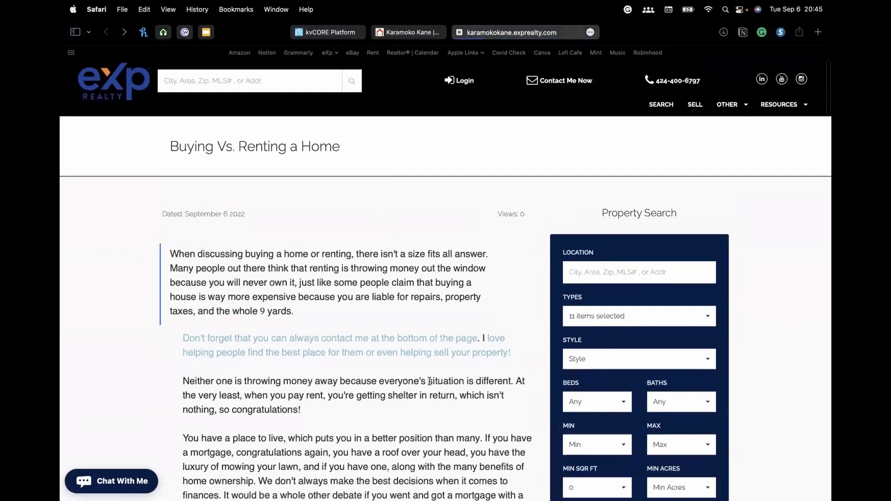
key("super+bracketleft")
scroll(527, 412, "down", 3)
scroll(527, 412, "down", 2)
scroll(528, 412, "up", 3)
scroll(443, 135, "up", 3)
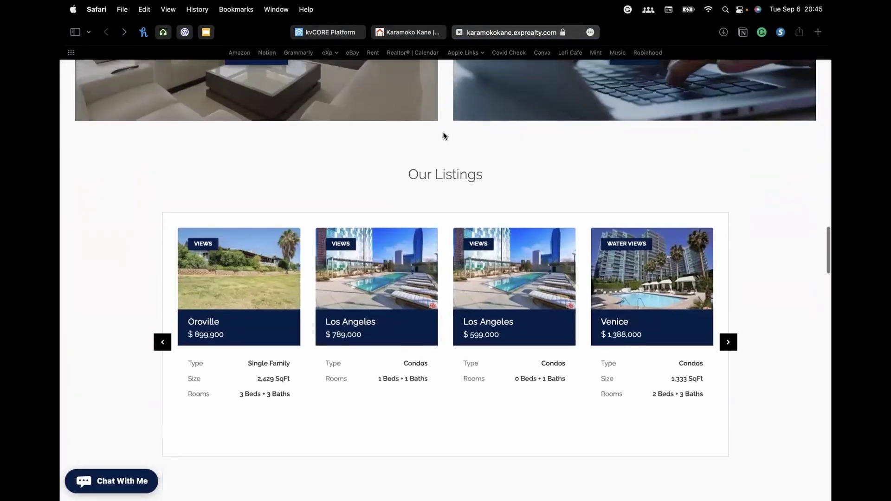
- Look over the Our Listings carousel, check the Website Content section in kvCORE, and return to the public home page
scroll(452, 322, "down", 3)
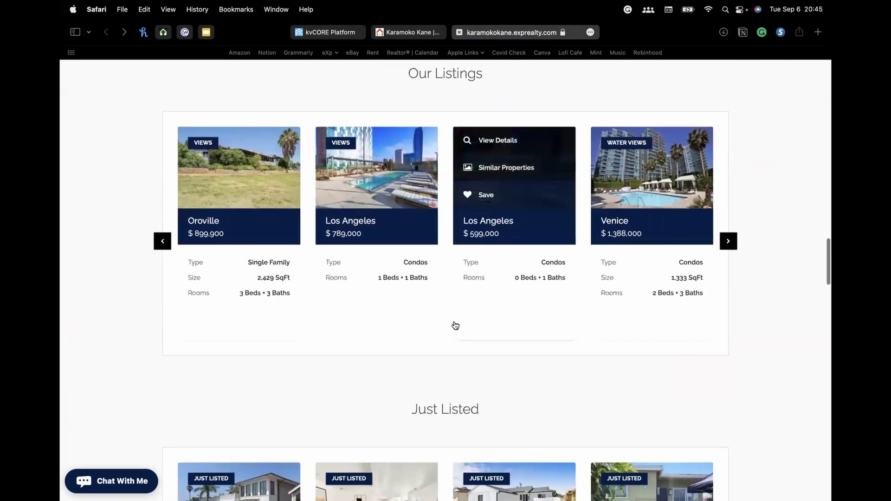
scroll(456, 325, "up", 2)
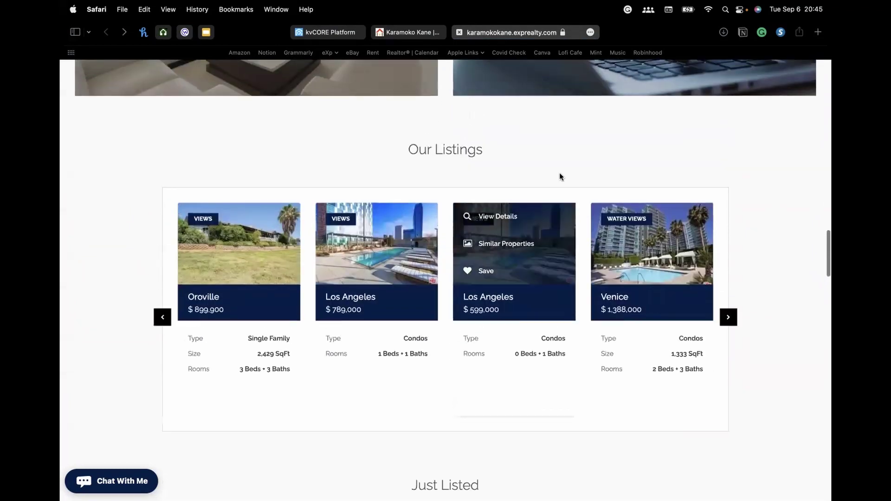
left_click(325, 32)
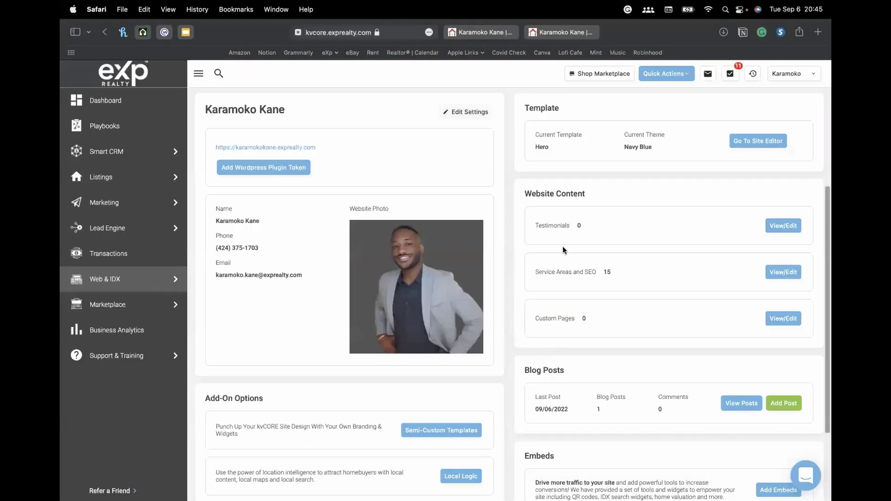
left_click(557, 34)
- Review the home page's About section, Latest Blog Posts and Areas We Cover sections
scroll(544, 335, "down", 5)
scroll(544, 333, "down", 10)
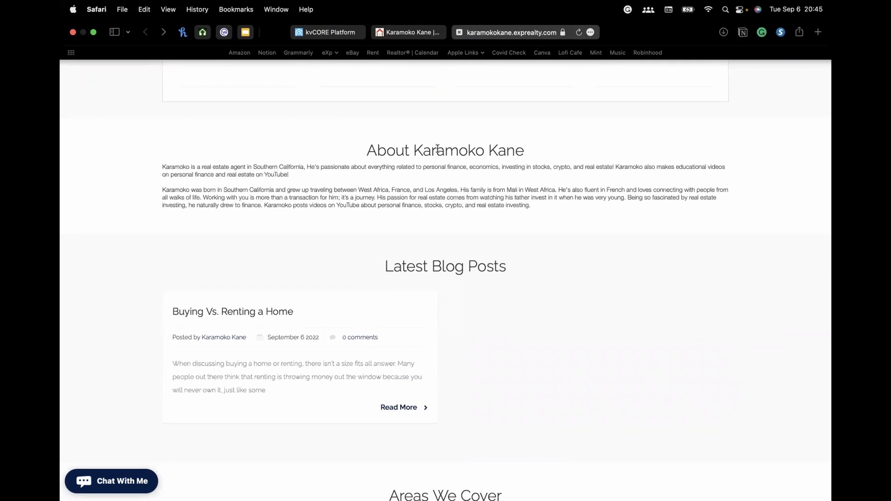
scroll(438, 149, "down", 5)
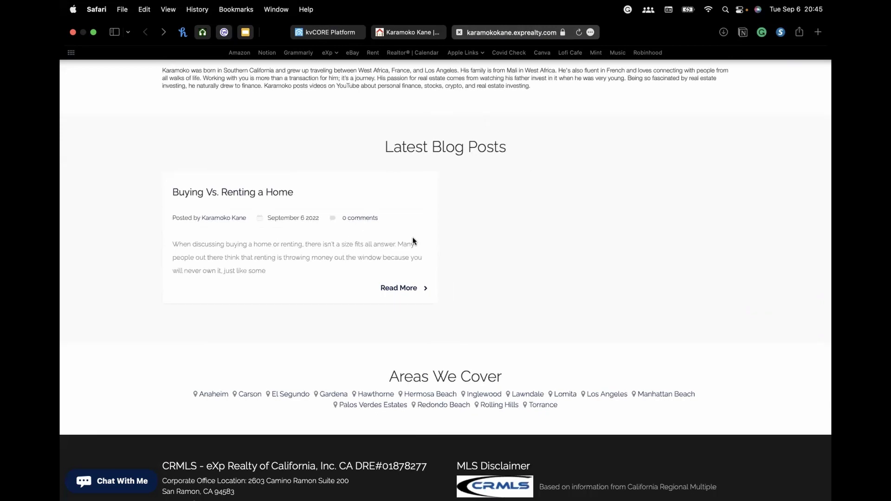
scroll(381, 259, "down", 2)
left_click_drag(270, 166, 379, 167)
left_click(700, 197)
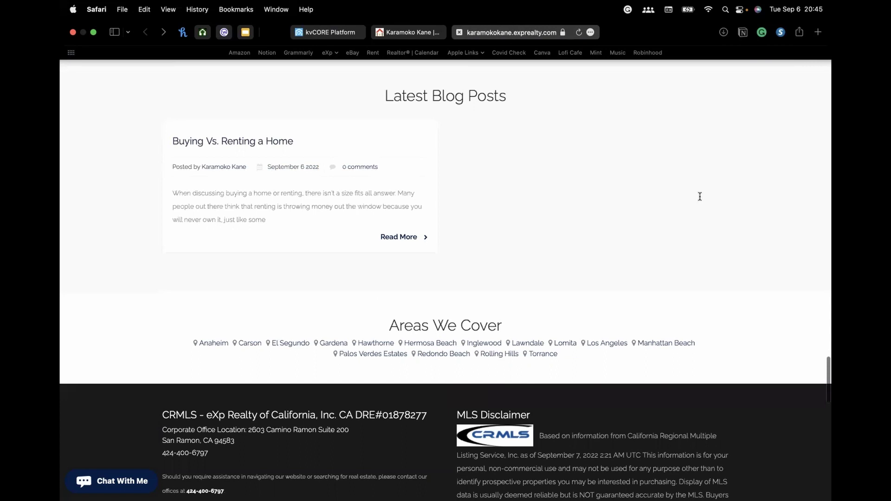
scroll(371, 256, "down", 5)
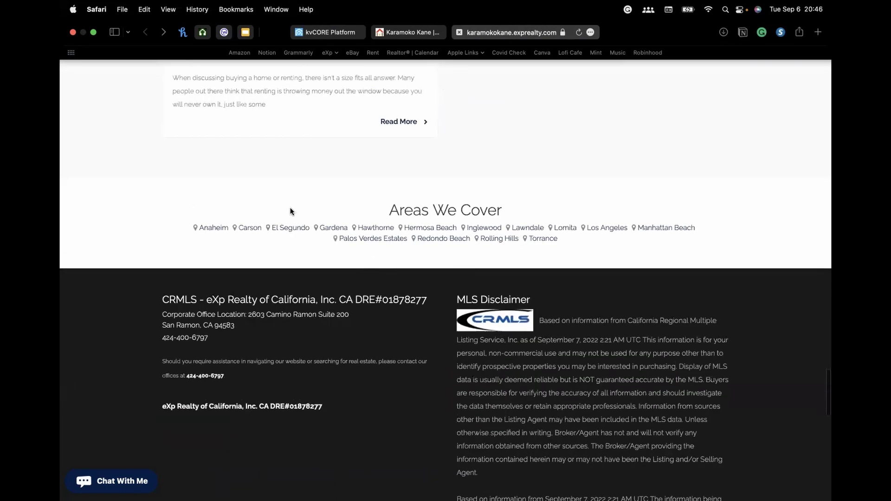
scroll(468, 266, "down", 2)
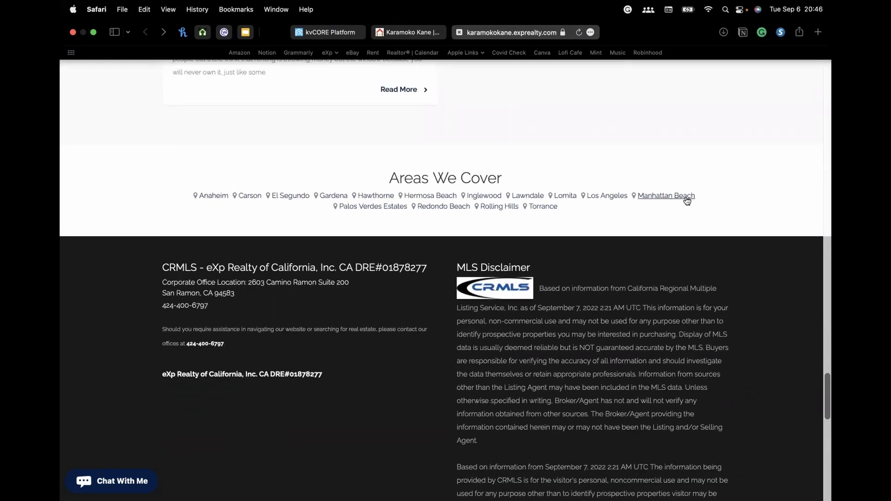
- Look through the MLS disclaimer in the home page footer and return to the content blocks above the listings
scroll(688, 200, "down", 15)
scroll(670, 208, "up", 15)
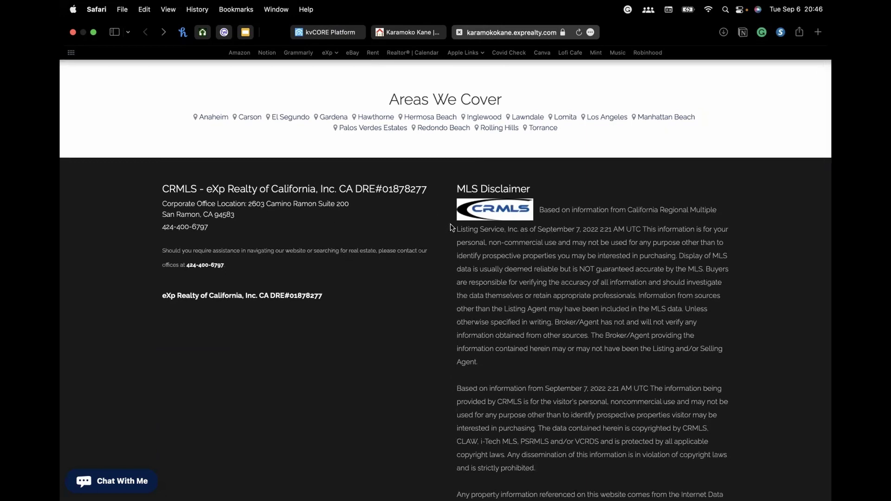
scroll(451, 227, "up", 20)
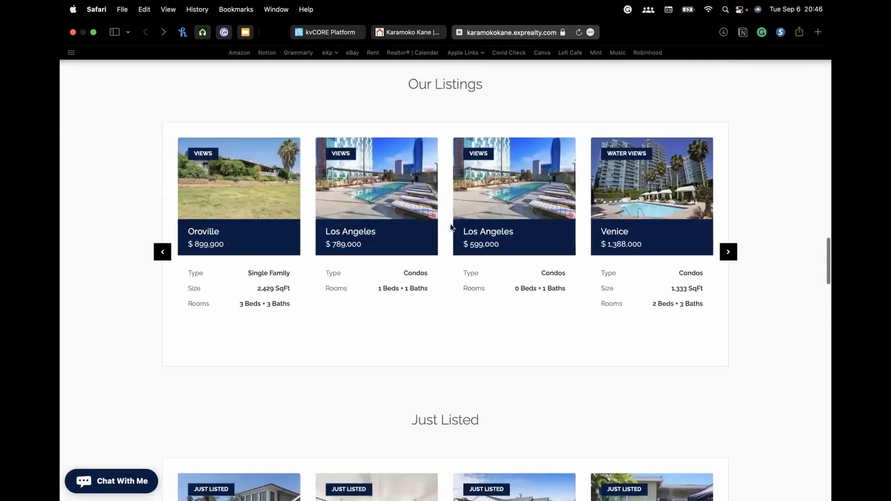
scroll(117, 453, "up", 3)
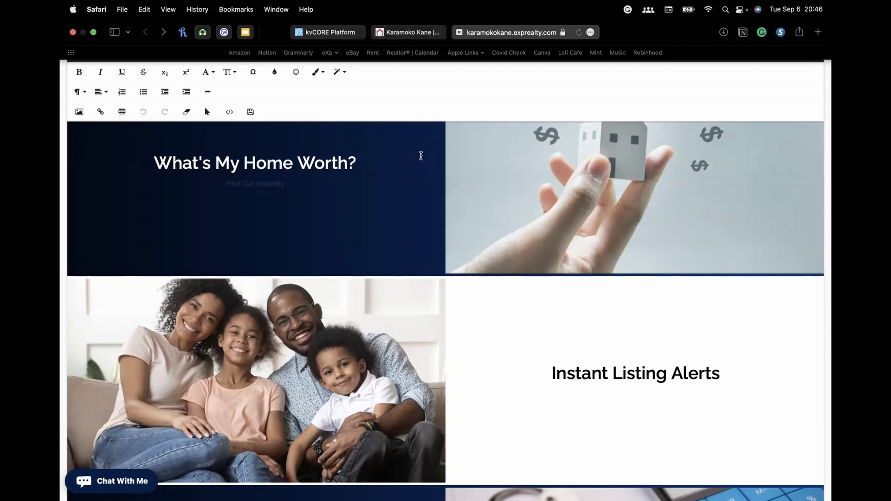
scroll(422, 156, "up", 10)
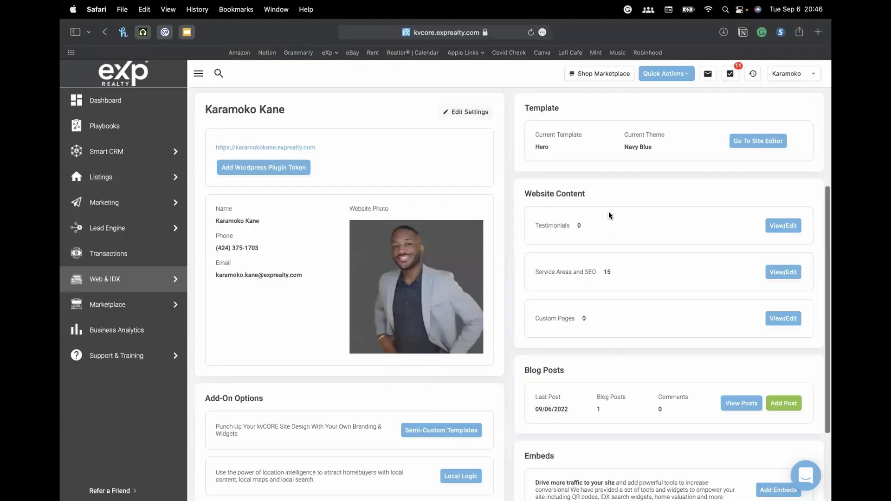
- Switch to kvCORE and open the Testimonials list from the Website Content section of the website manager
scroll(609, 215, "up", 2)
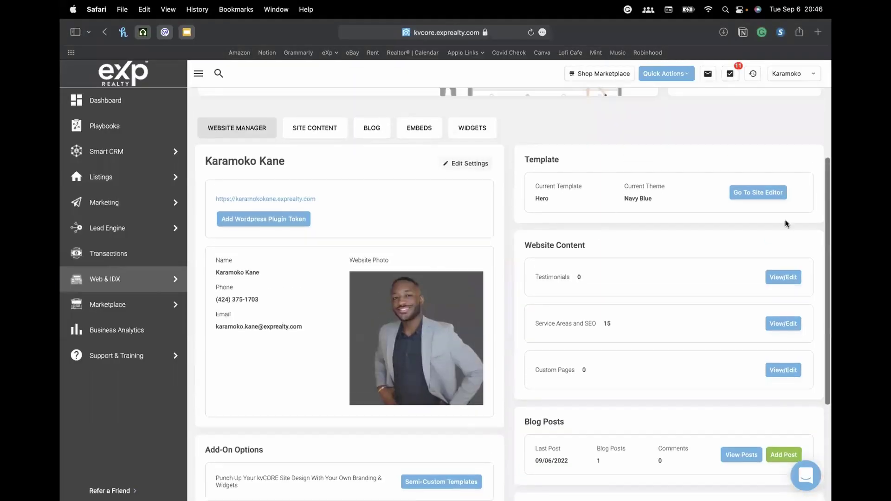
scroll(681, 211, "down", 4)
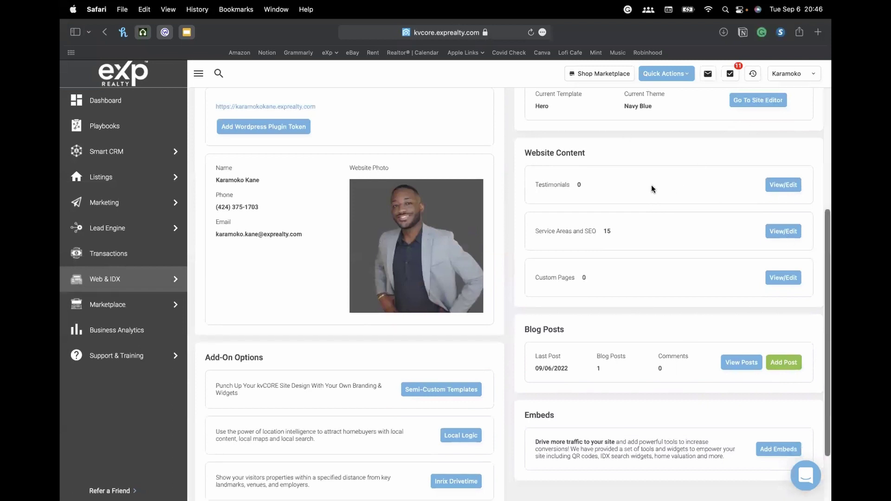
scroll(652, 189, "down", 1)
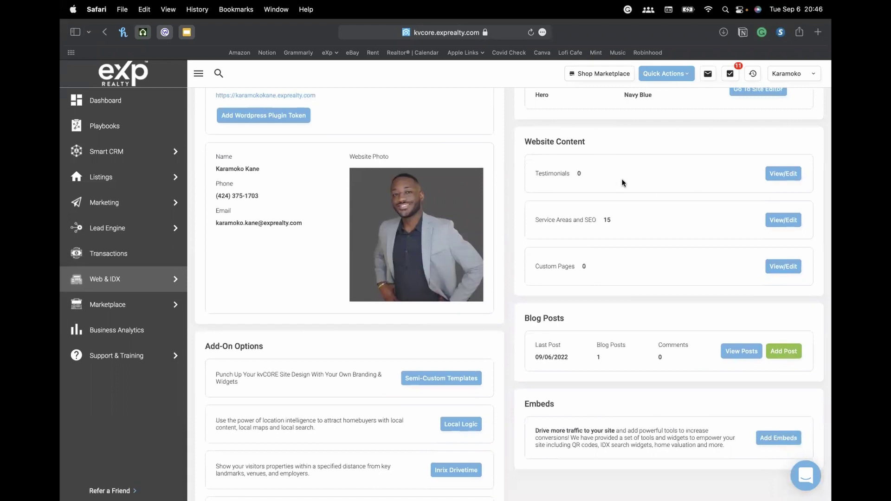
scroll(636, 179, "down", 2)
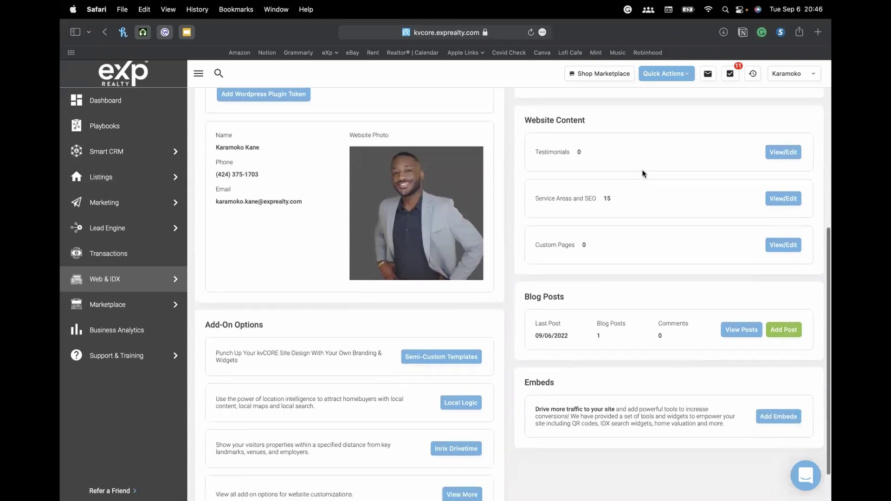
left_click(783, 152)
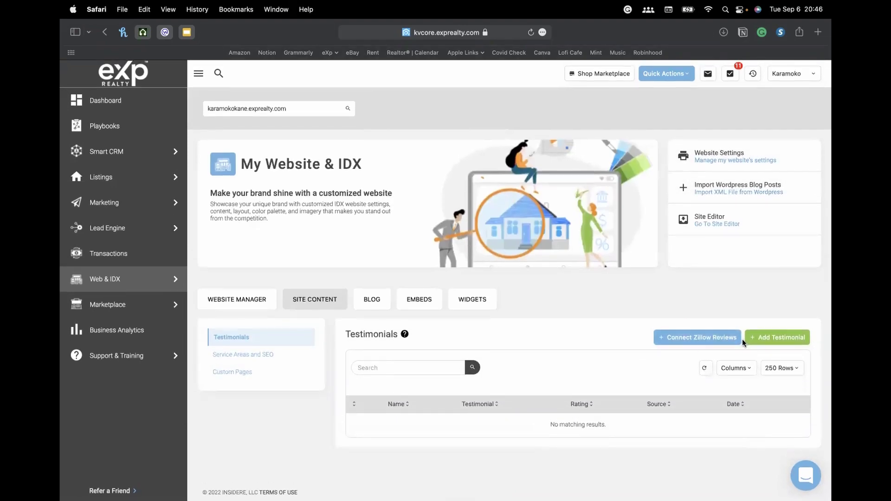
- Examine the Zillow review settings form and the Add Testimonial form, closing each without saving
left_click(702, 338)
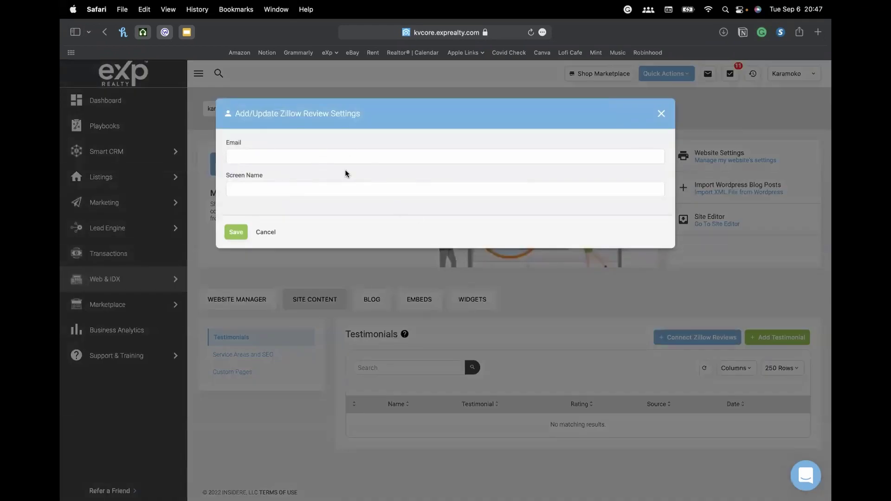
left_click(267, 234)
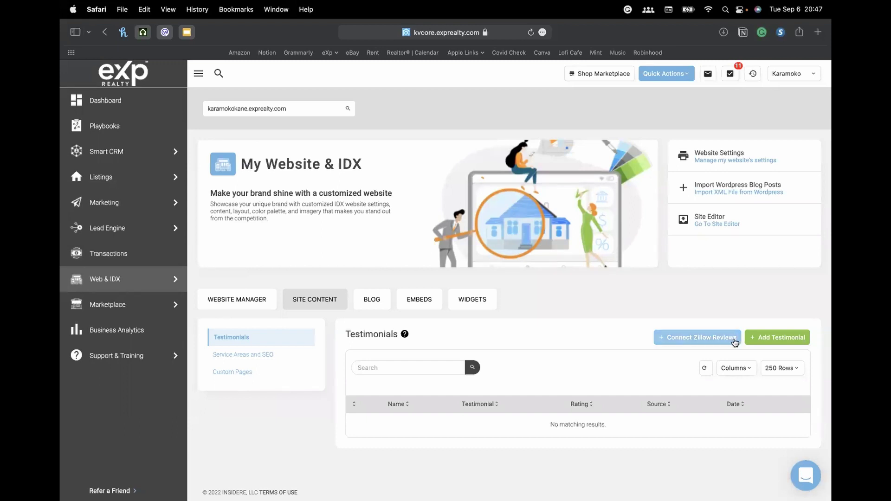
left_click(789, 342)
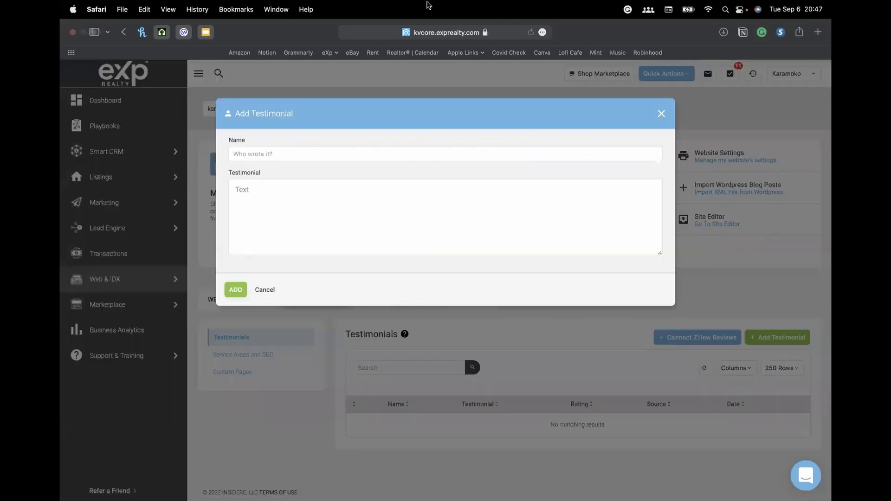
left_click(309, 156)
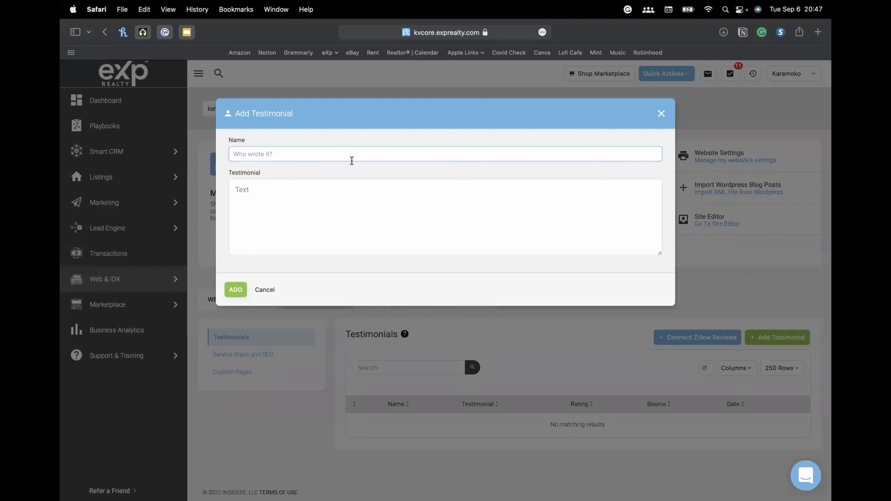
left_click(661, 115)
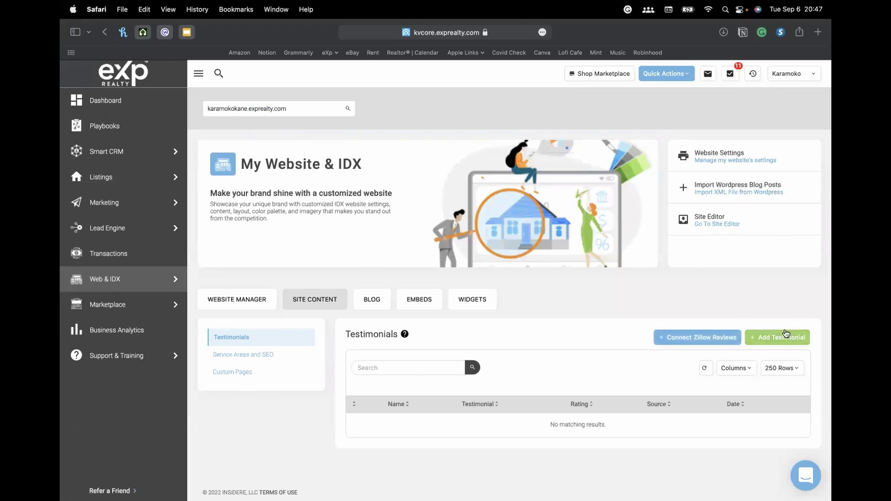
- Return to the Website Manager and open Service Areas and SEO for viewing and editing
mouse_move(109, 281)
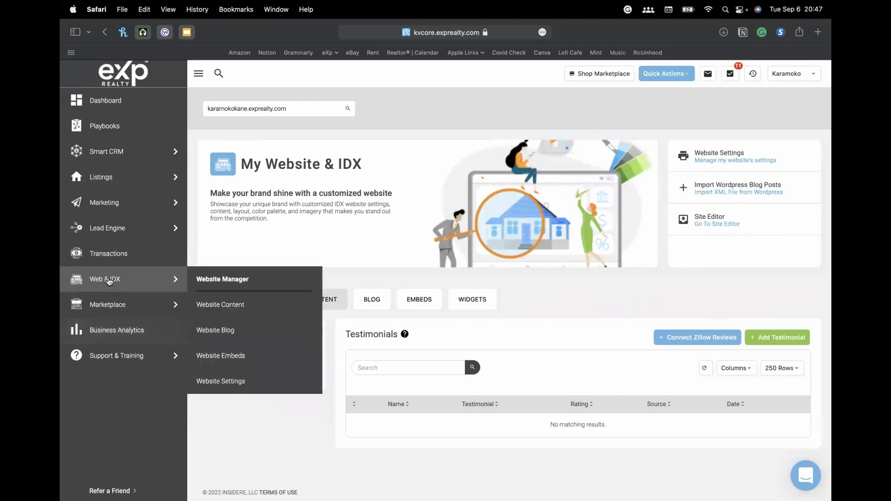
left_click(223, 279)
scroll(557, 265, "down", 5)
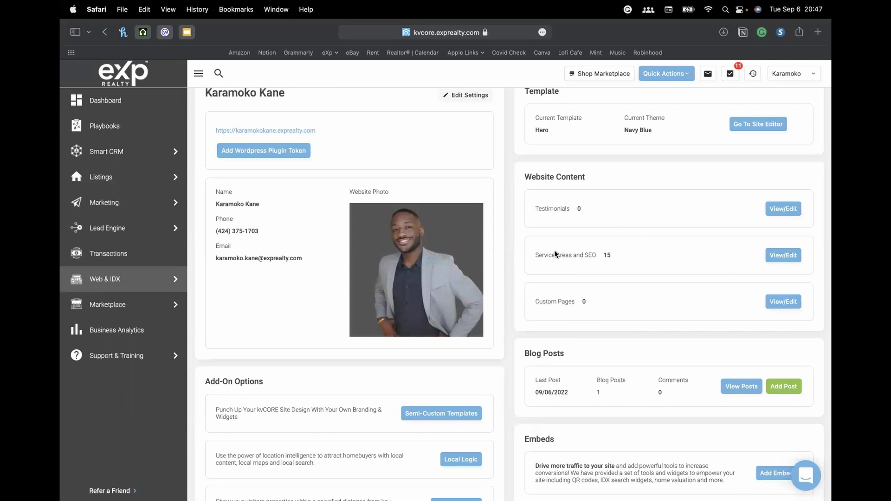
left_click_drag(535, 254, 607, 255)
left_click(577, 255)
left_click(783, 256)
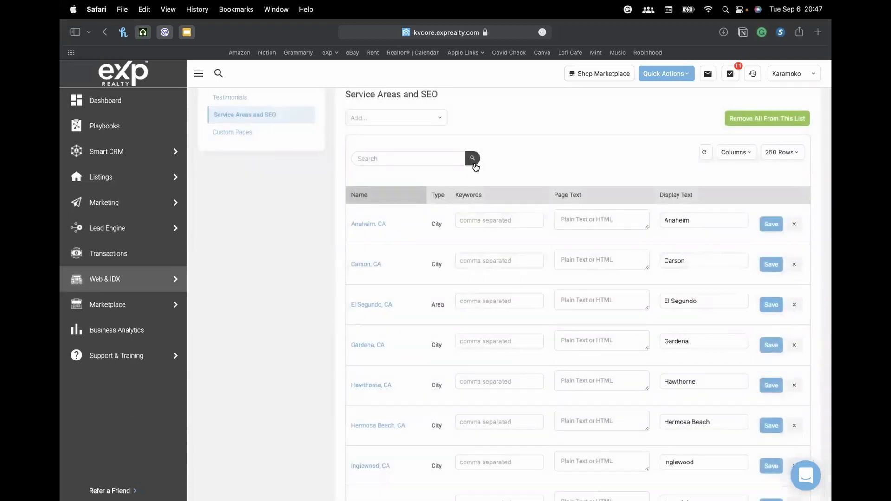
- Search the service areas available to add for "los ange" and clear the entry without choosing an area
scroll(439, 179, "up", 3)
left_click(367, 231)
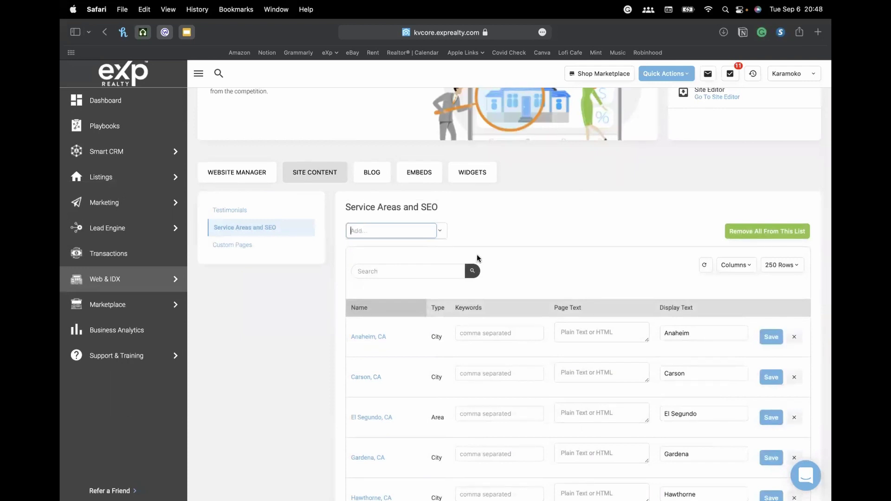
scroll(486, 207, "down", 1)
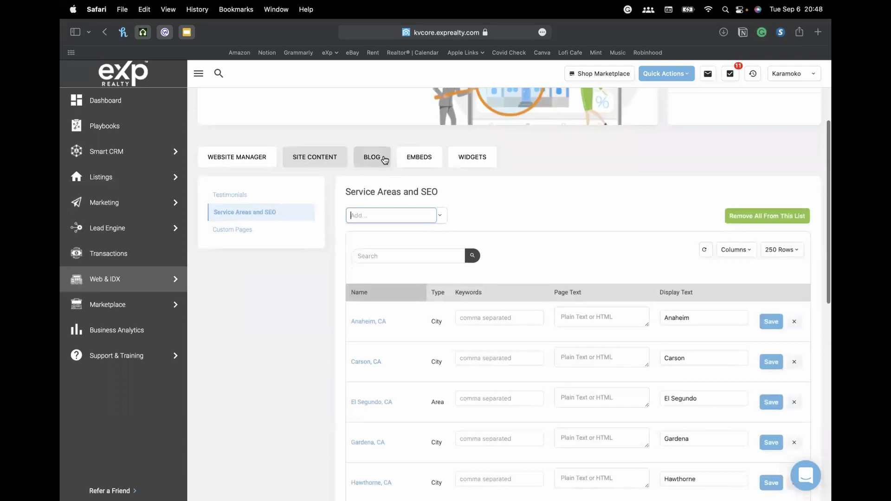
type("los")
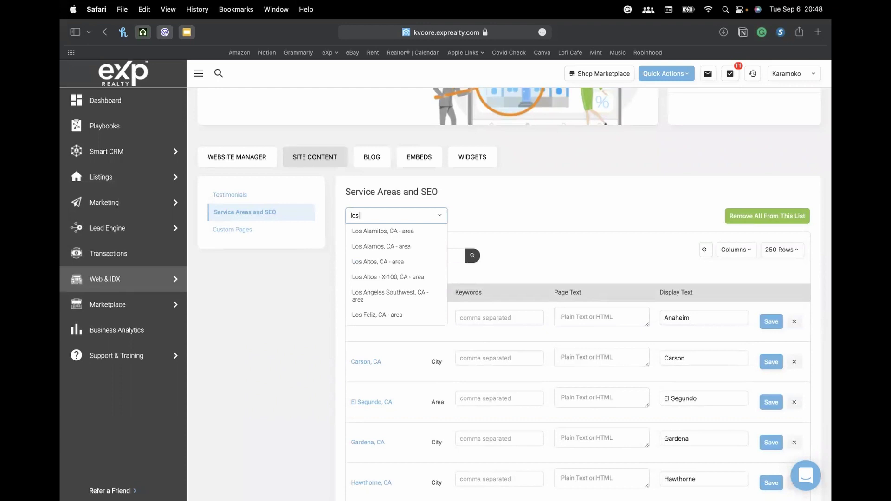
scroll(386, 271, "down", 8)
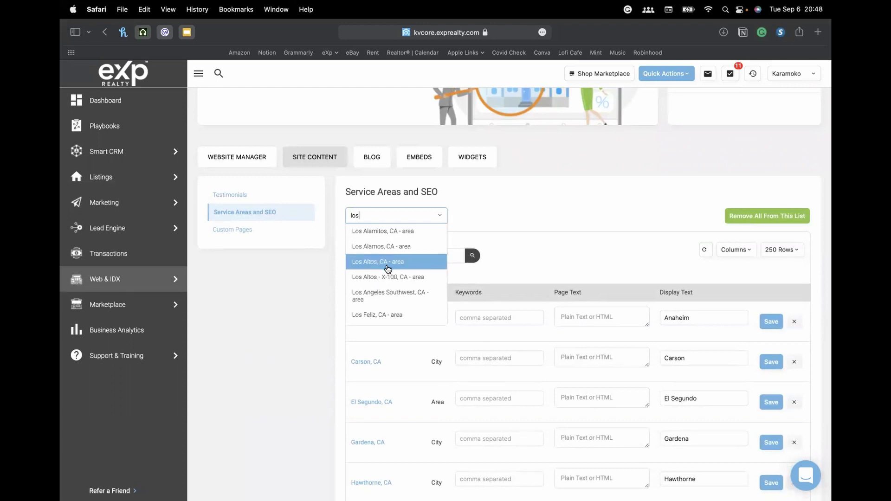
type("ange")
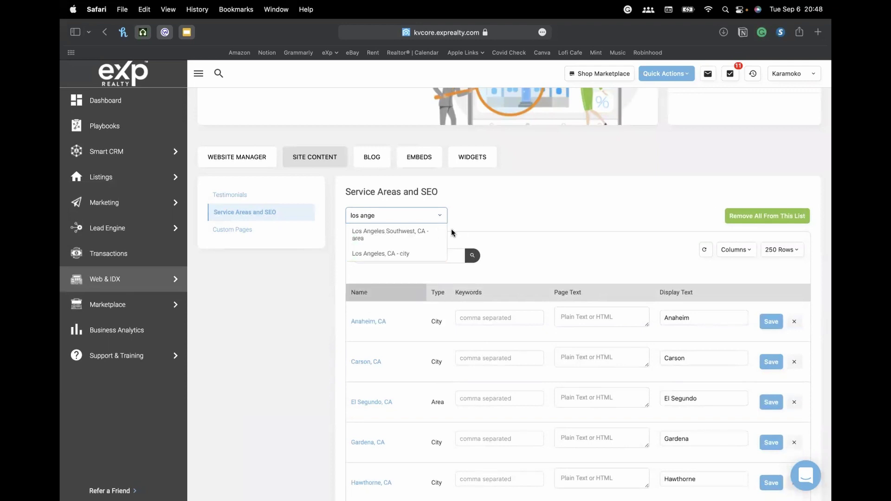
key("alt+shift+Left")
key("alt+shift+Left")
key("BackSpace")
left_click(571, 203)
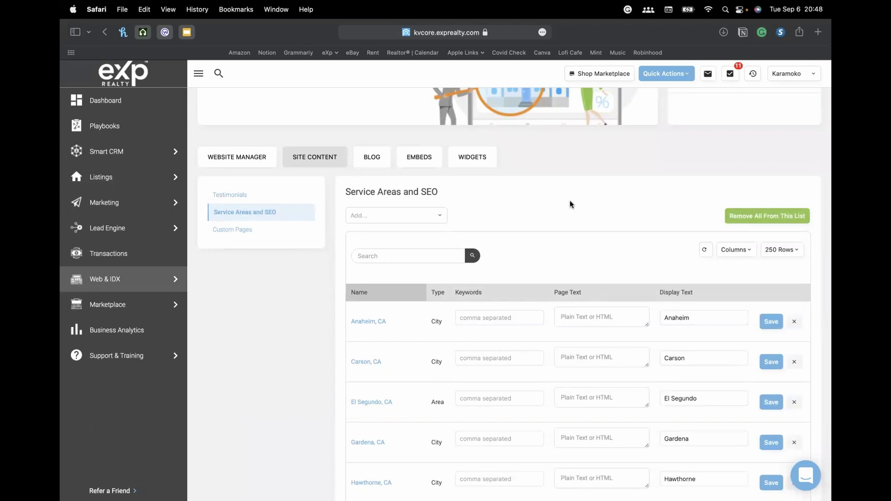
- Look through the listed service areas and remove all of them from the Service Areas and SEO list
scroll(570, 202, "down", 10)
scroll(570, 199, "up", 10)
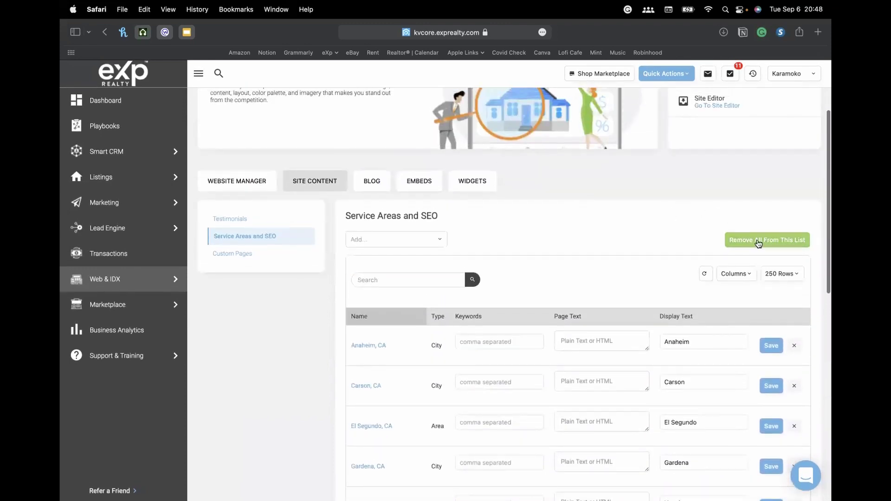
left_click(759, 243)
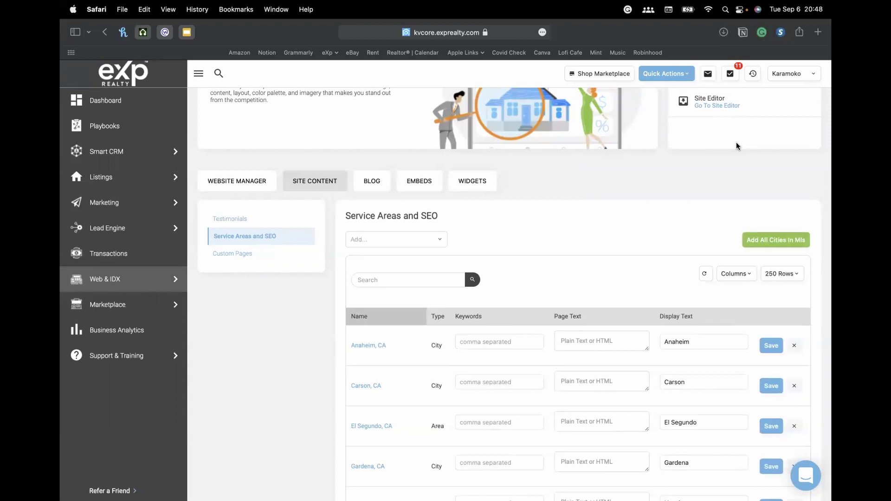
left_click(811, 73)
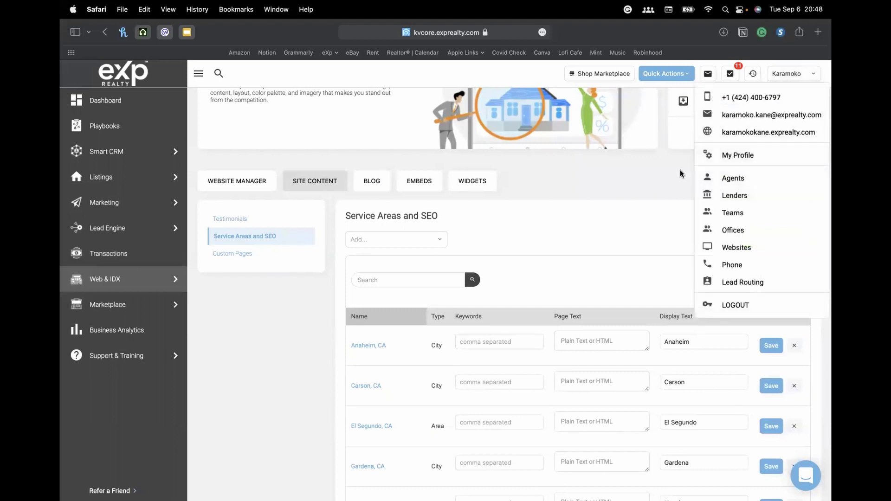
left_click(589, 216)
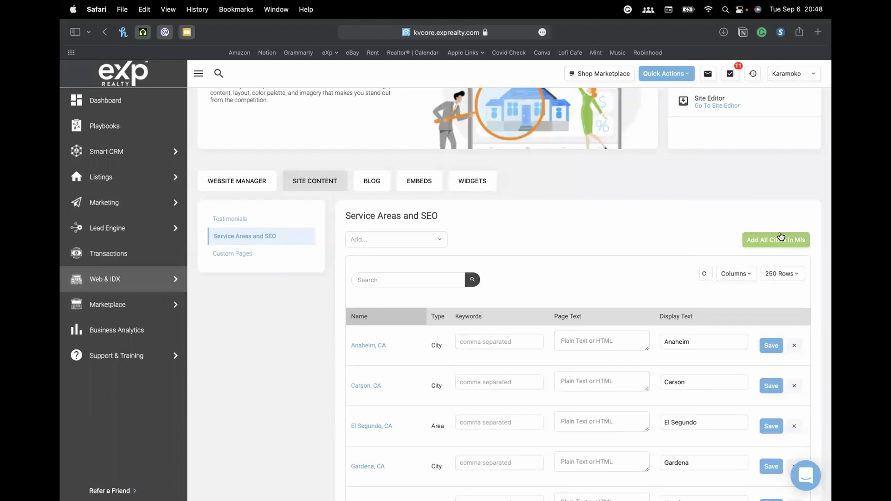
- Look through the full Service Areas and SEO list and its keyword, page text and display text fields
scroll(690, 255, "down", 7)
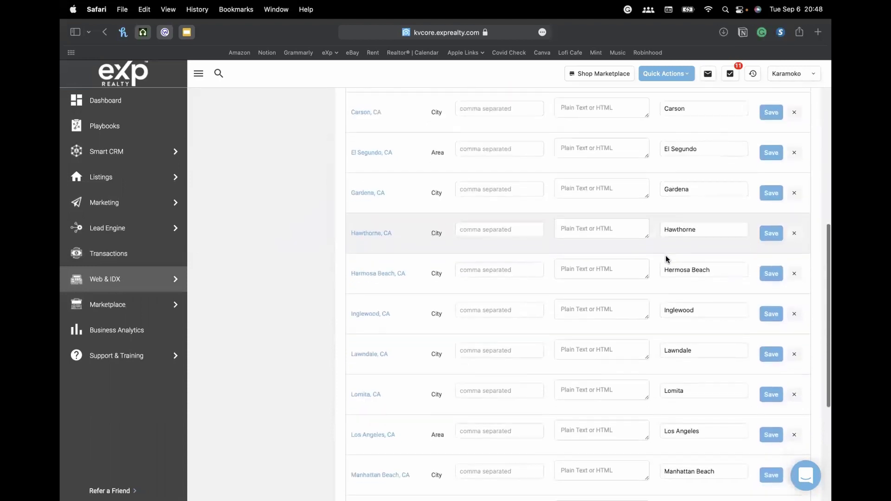
scroll(429, 314, "down", 4)
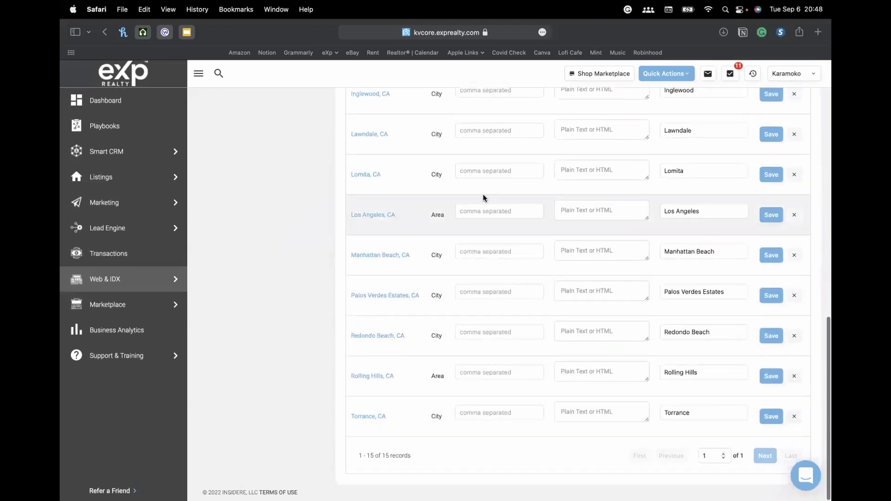
scroll(483, 194, "up", 11)
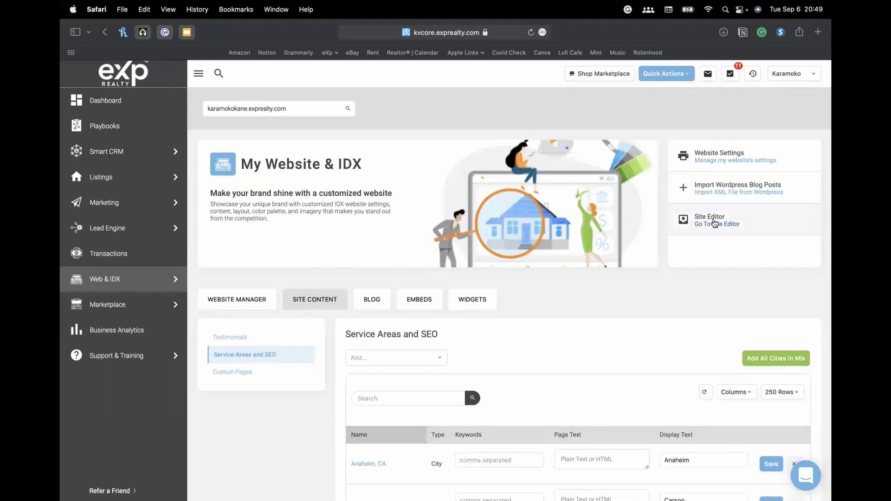
scroll(688, 348, "down", 3)
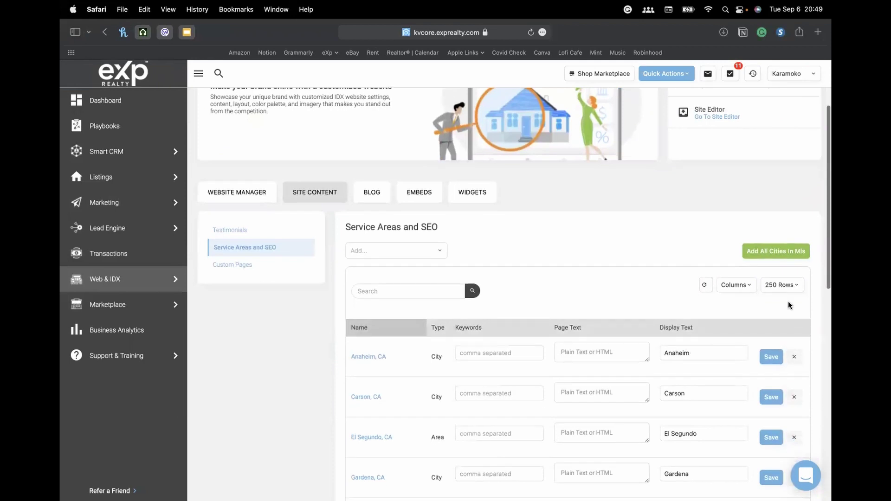
scroll(562, 244, "down", 2)
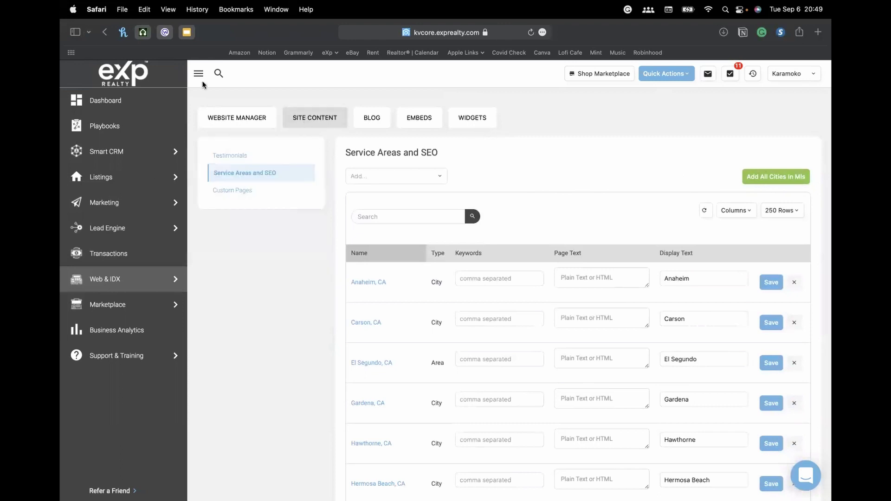
- Return to the Website Manager and open Custom Pages for viewing and editing
mouse_move(107, 279)
left_click(219, 281)
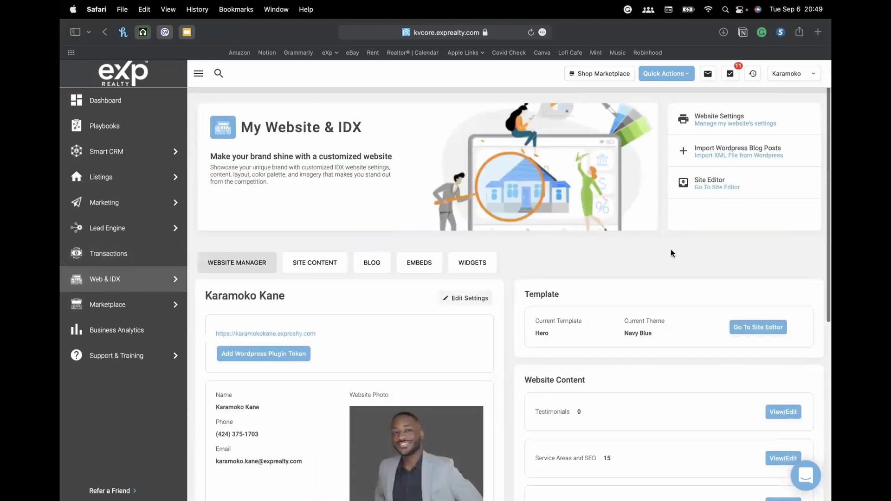
scroll(671, 252, "down", 5)
scroll(671, 253, "down", 2)
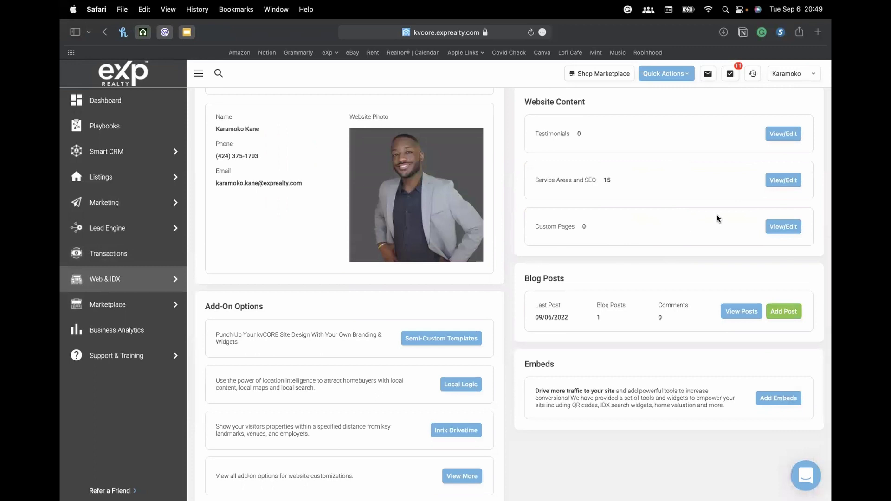
left_click(781, 231)
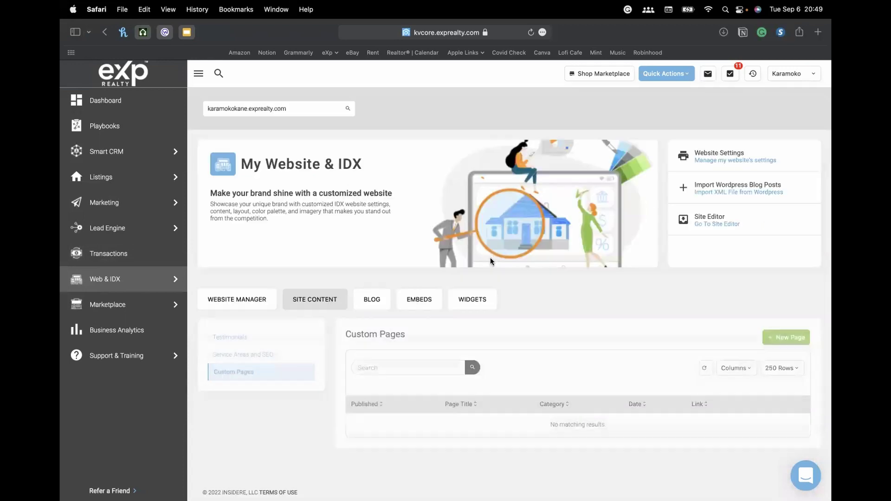
- Examine the New Custom Page form from title and category to the slug and meta tag options, and cancel it
left_click(794, 338)
scroll(512, 364, "down", 2)
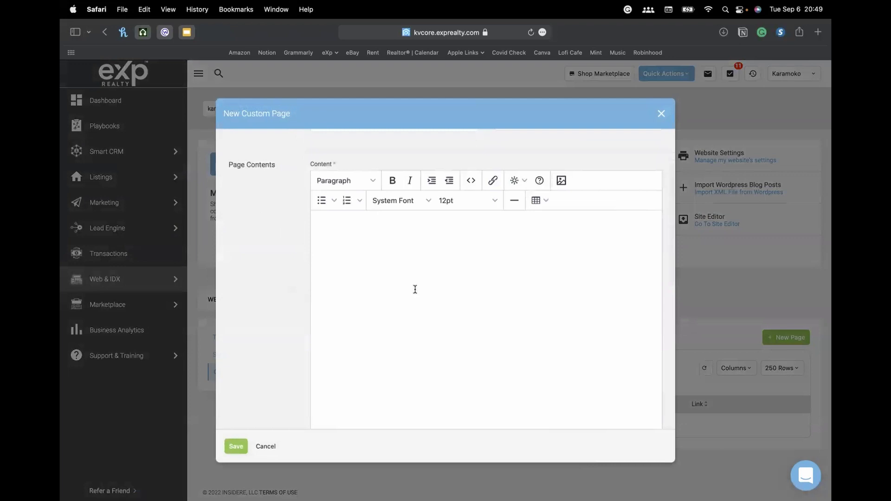
scroll(420, 278, "up", 2)
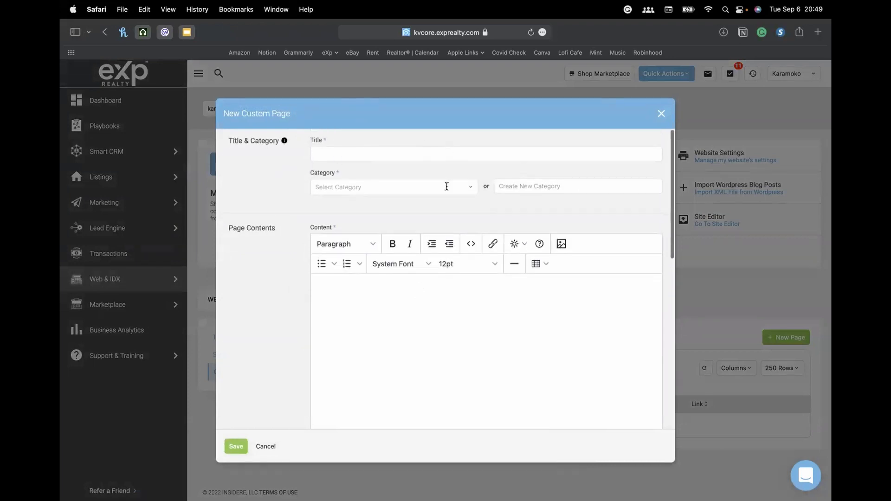
scroll(500, 333, "down", 6)
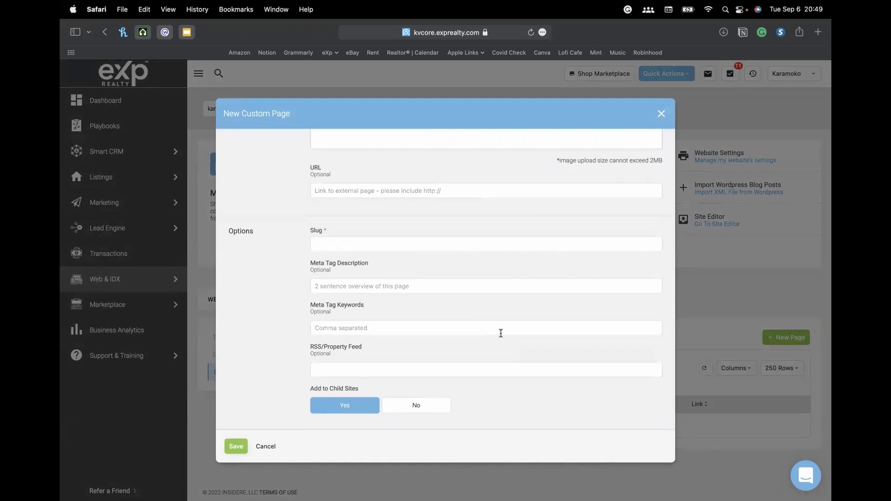
scroll(543, 278, "up", 6)
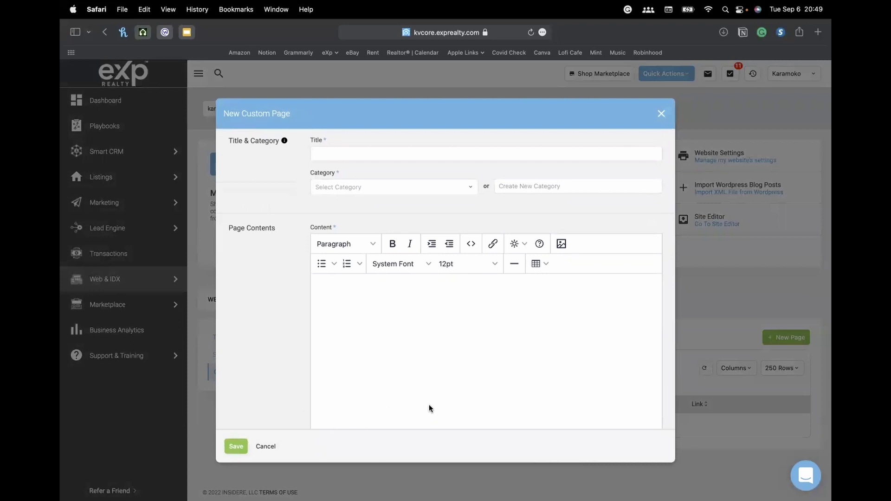
left_click(267, 446)
- Return to the Website Manager and look over its Website Content, Blog Posts and Embeds sections
mouse_move(140, 279)
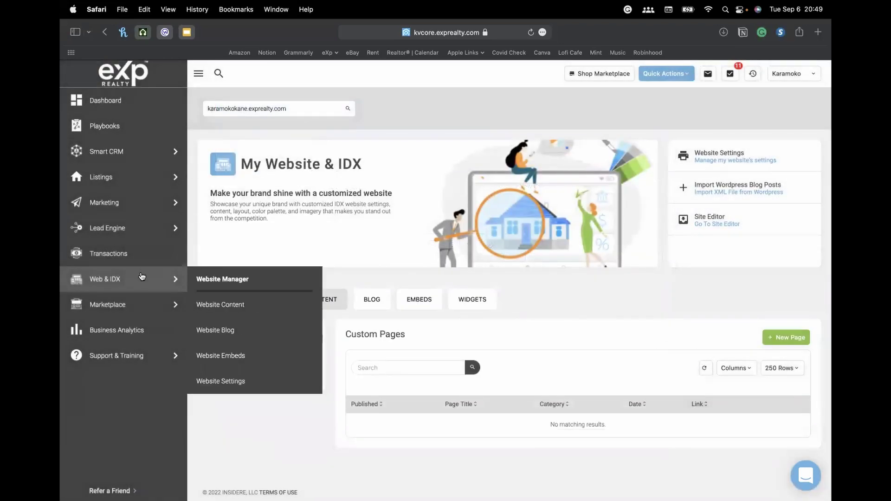
left_click(223, 280)
scroll(563, 276, "down", 10)
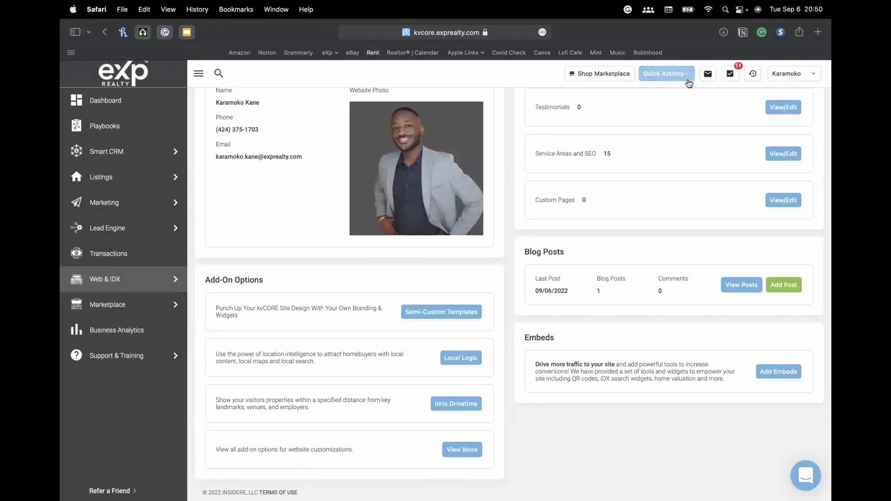
scroll(625, 276, "up", 5)
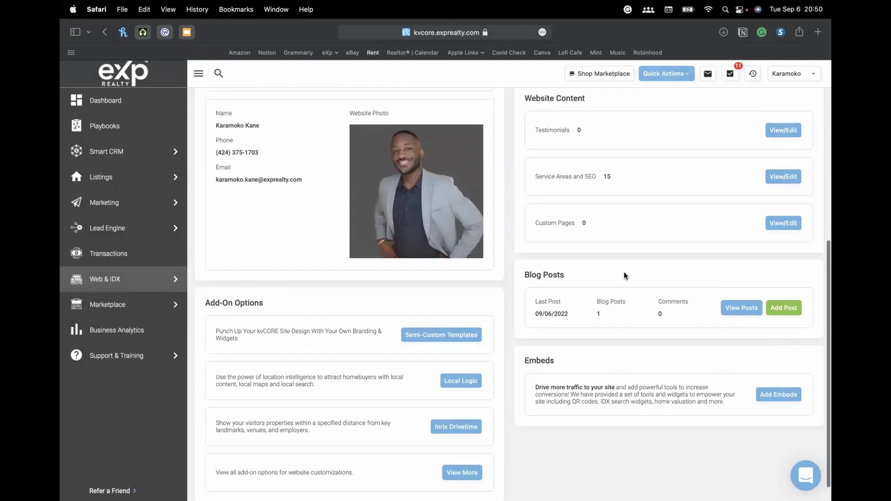
scroll(581, 319, "down", 4)
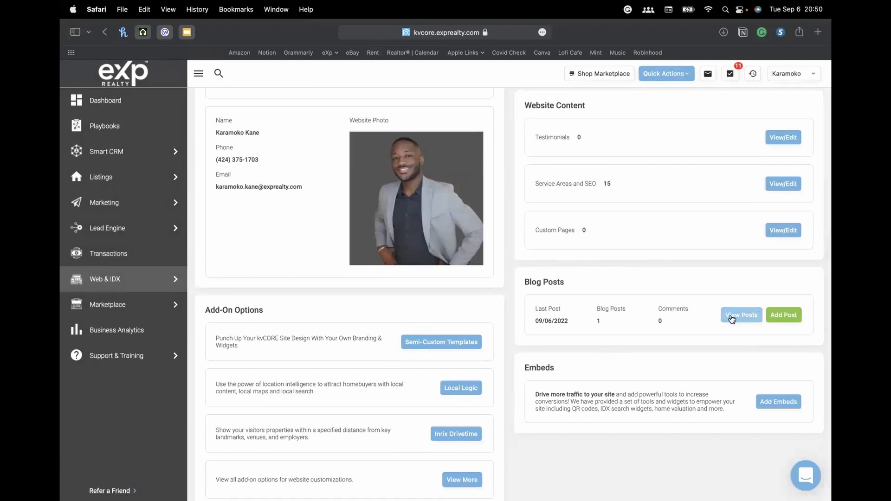
- Examine the Add Blog Post form's title, content and publish date fields, and close it without saving
left_click(784, 315)
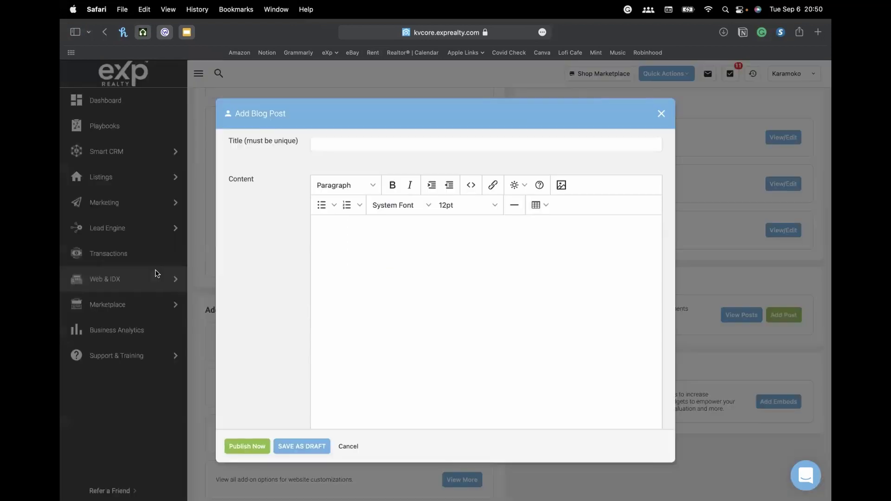
left_click(390, 141)
left_click(422, 258)
scroll(460, 326, "down", 3)
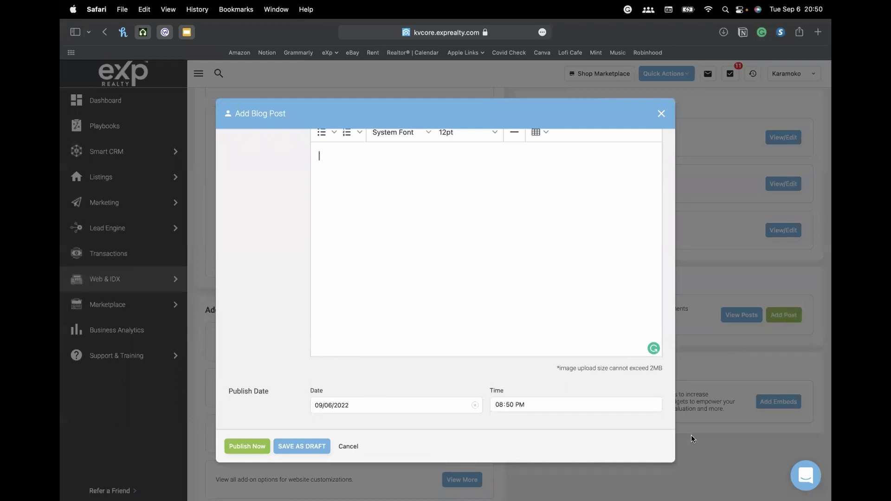
left_click(660, 117)
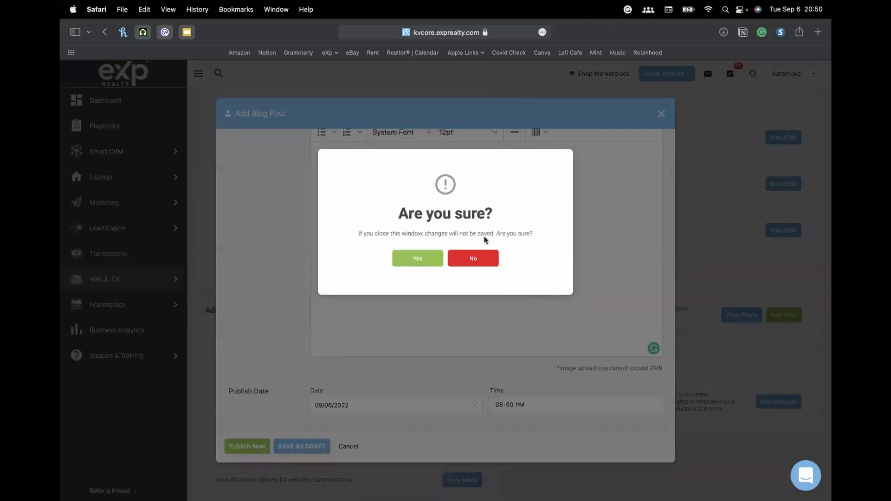
left_click(419, 261)
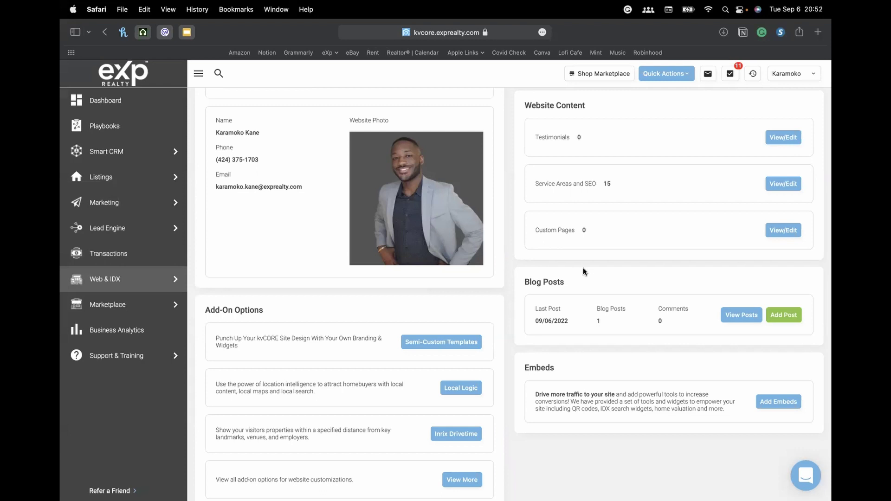
- Open a new browser tab, leaving the Website Manager open in its own tab
scroll(613, 317, "down", 2)
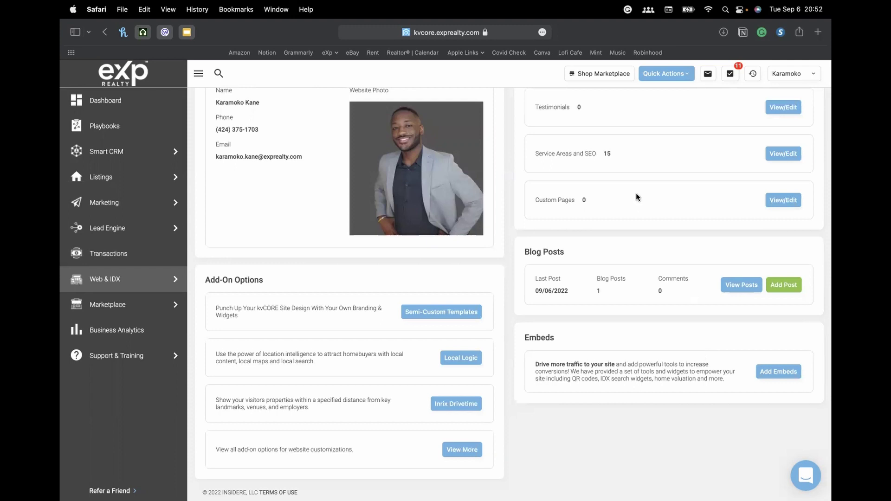
key("super+y")
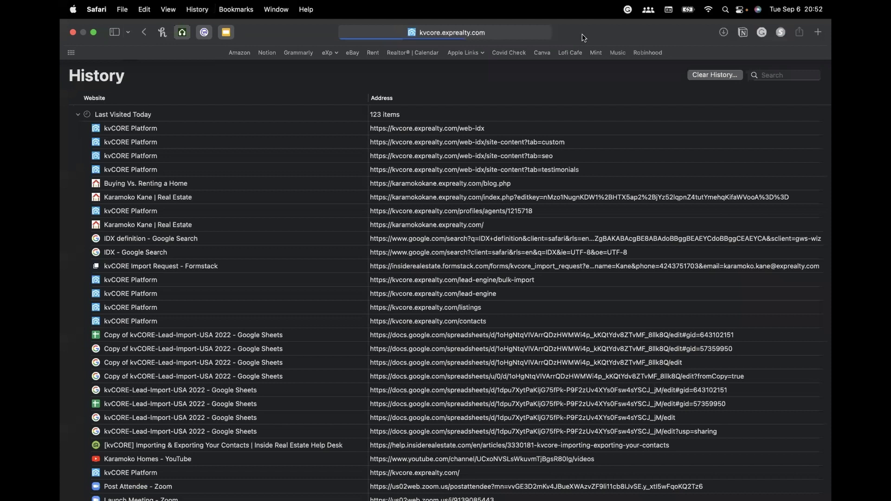
key("super+y")
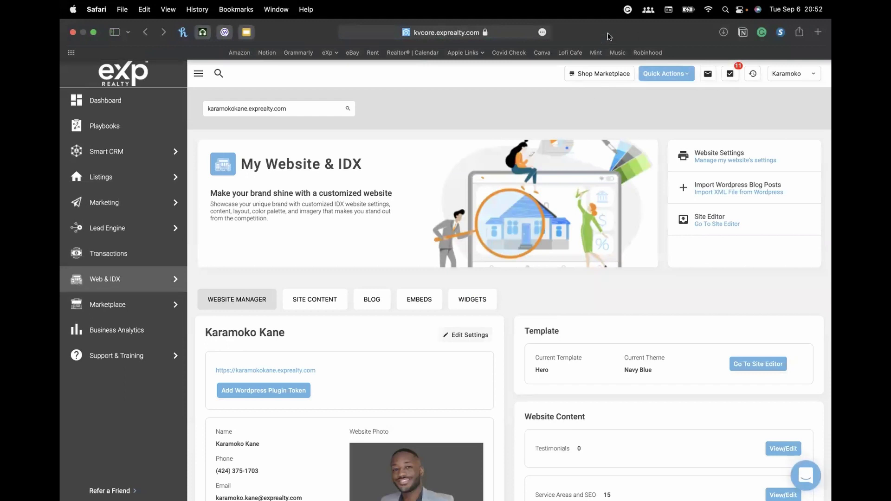
key("super+t")
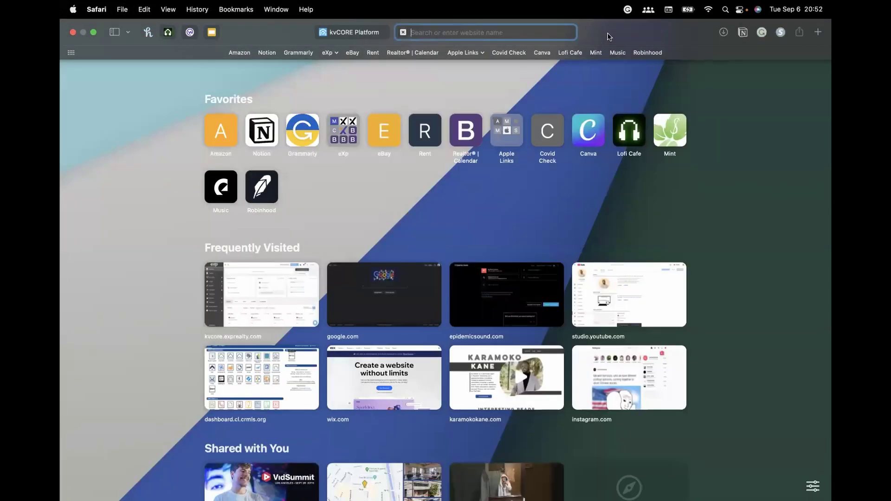
- Load the agent's personal website in the empty tab, using its own .com domain instead of the suggested exprealty.com address
type("karamok")
key("Return")
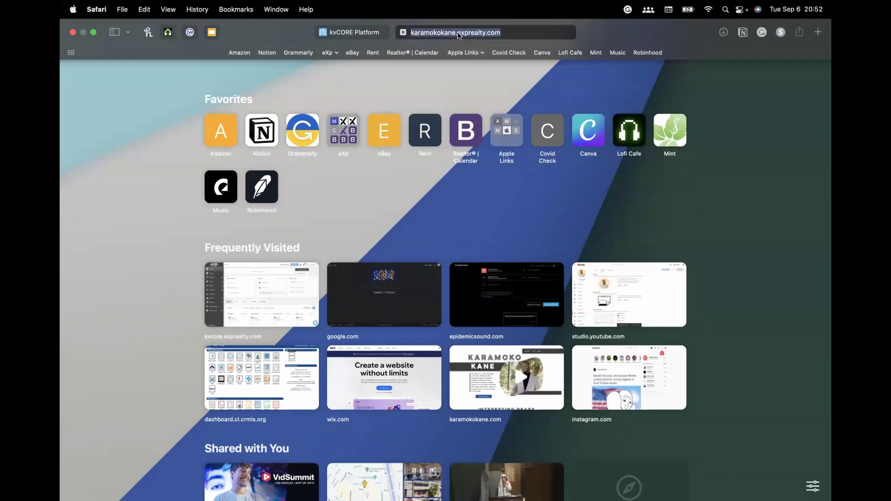
left_click_drag(457, 33, 544, 30)
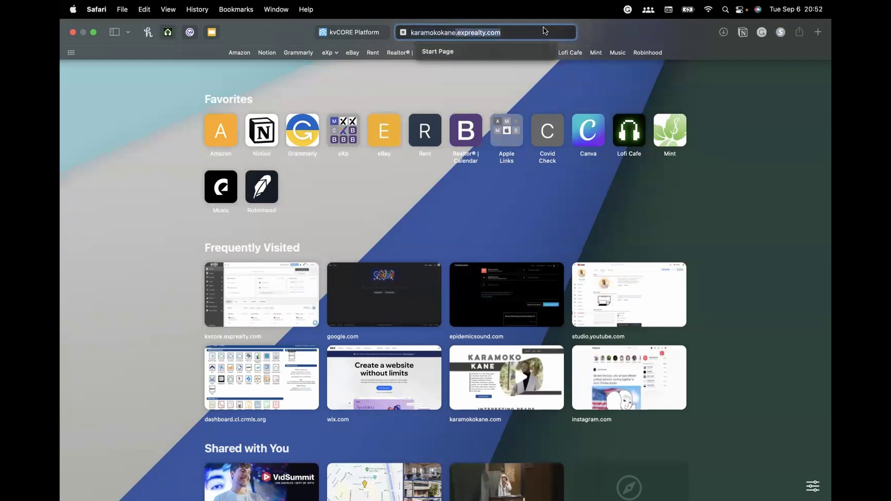
key("BackSpace")
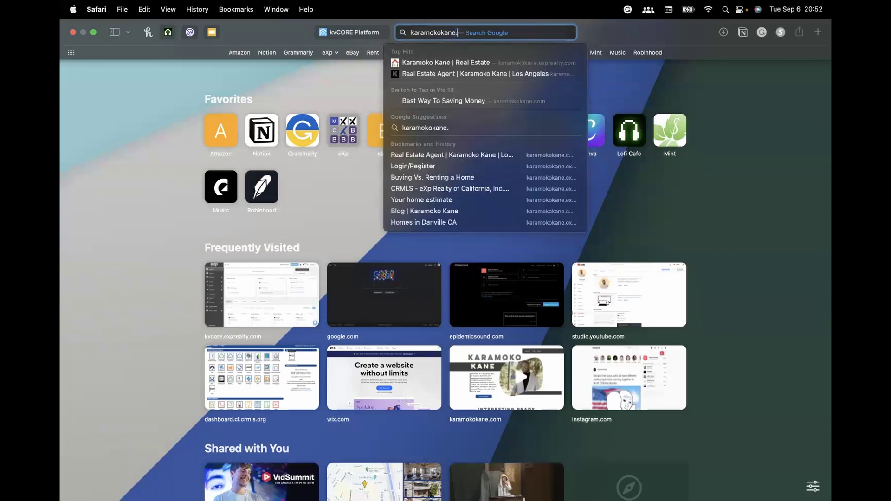
key("Return")
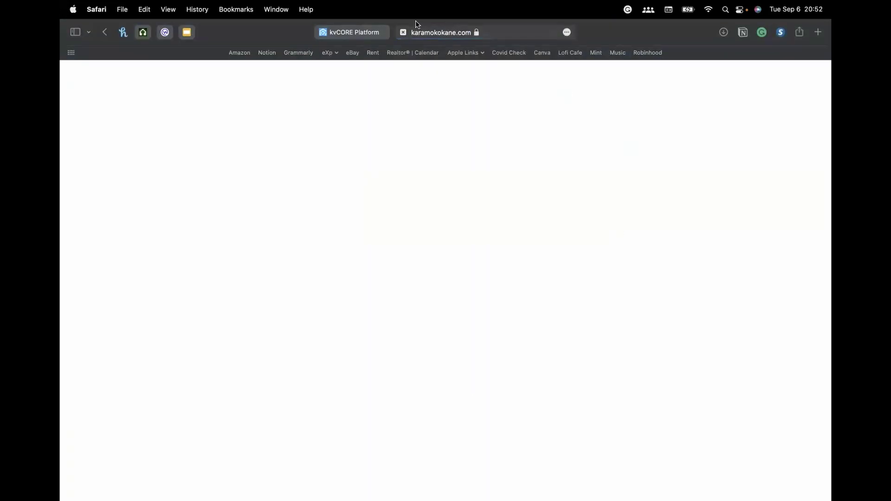
- Return to kvCORE and open the website's embeds to view the website QR code
left_click(364, 31)
scroll(776, 408, "down", 10)
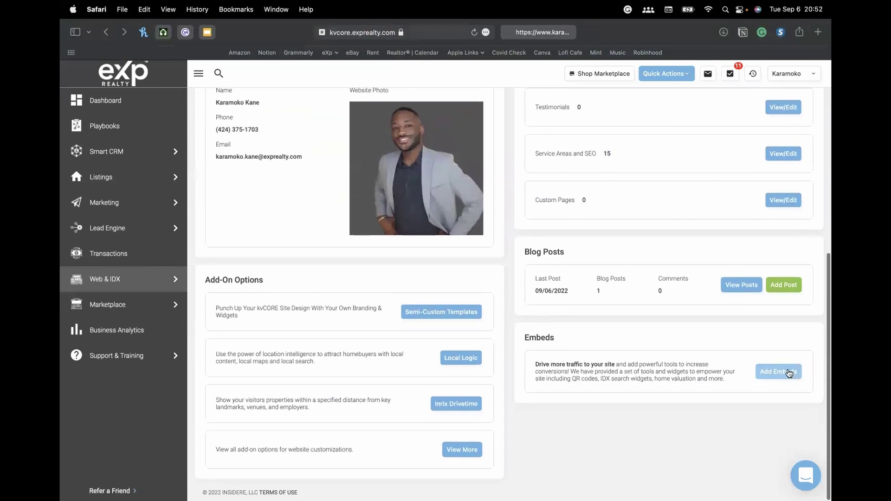
left_click(775, 371)
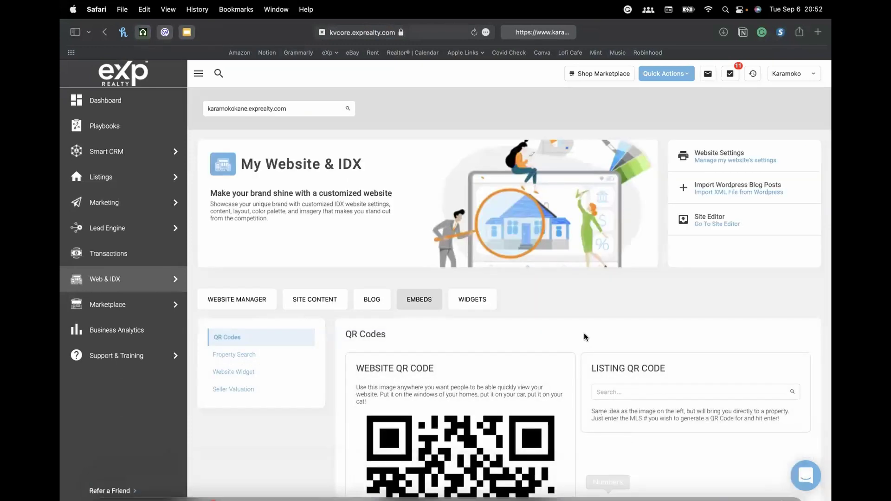
scroll(586, 334, "down", 4)
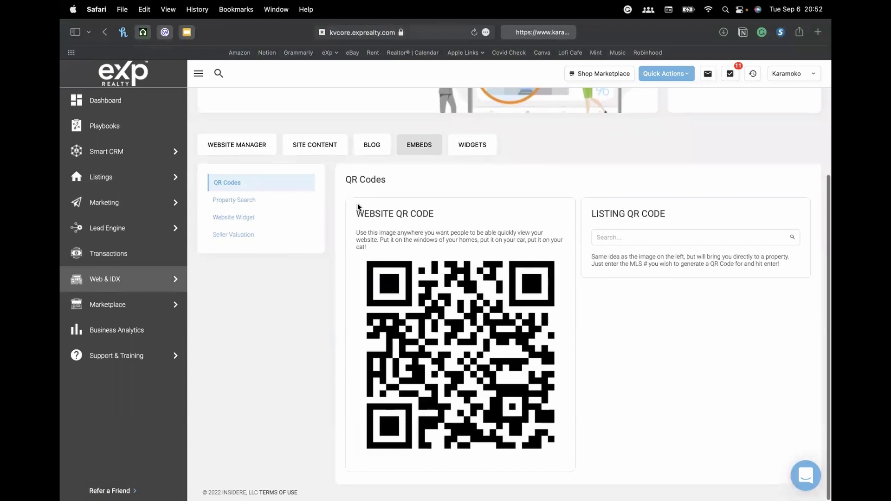
- Open the Property Search embeds, select the full-size widget's iframe code and review the widget previews
left_click(249, 202)
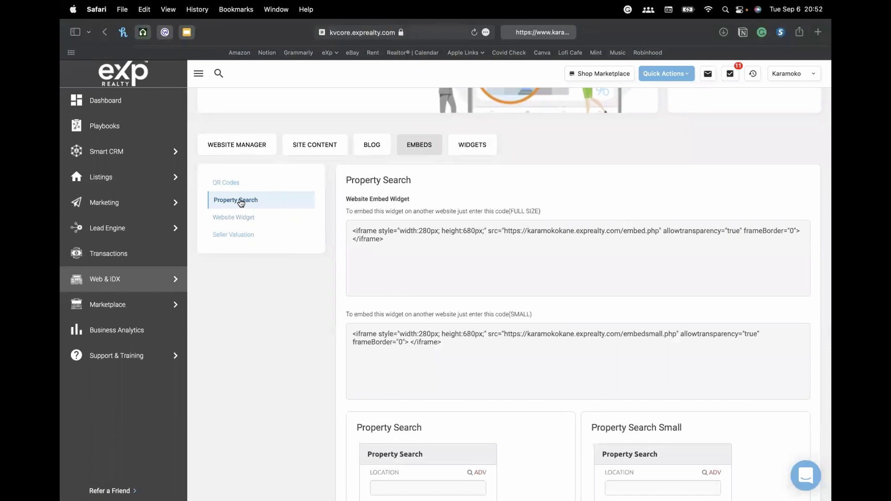
scroll(475, 193, "down", 3)
left_click_drag(442, 189, 356, 159)
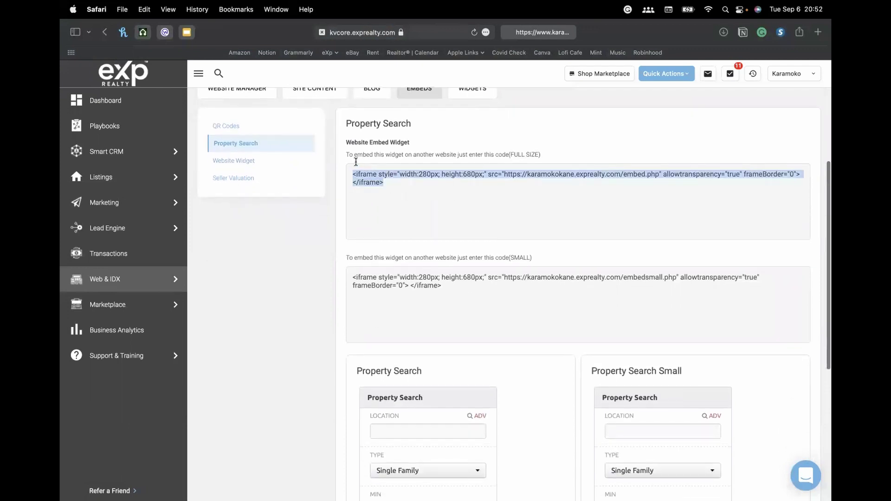
scroll(356, 160, "up", 1)
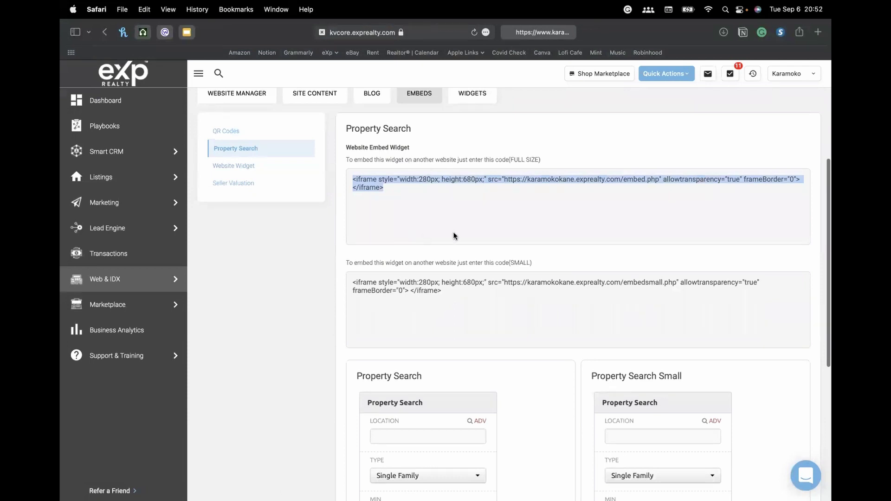
scroll(454, 235, "down", 10)
scroll(476, 223, "up", 5)
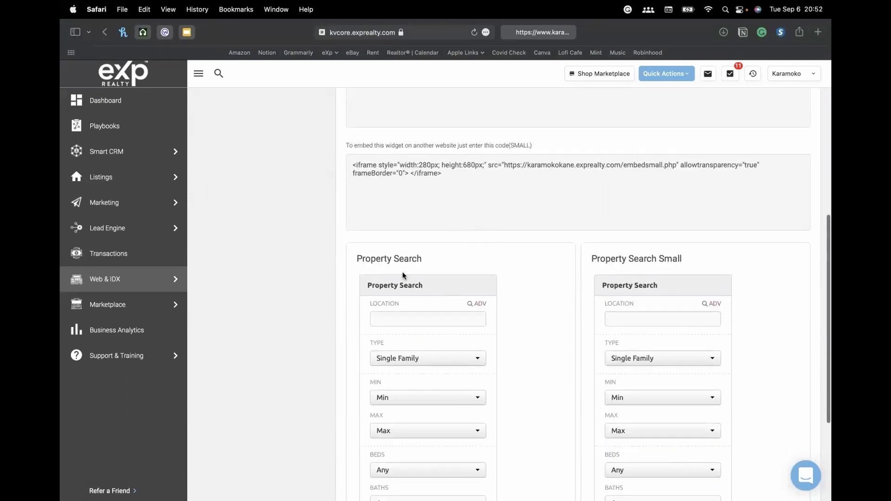
scroll(444, 291, "down", 5)
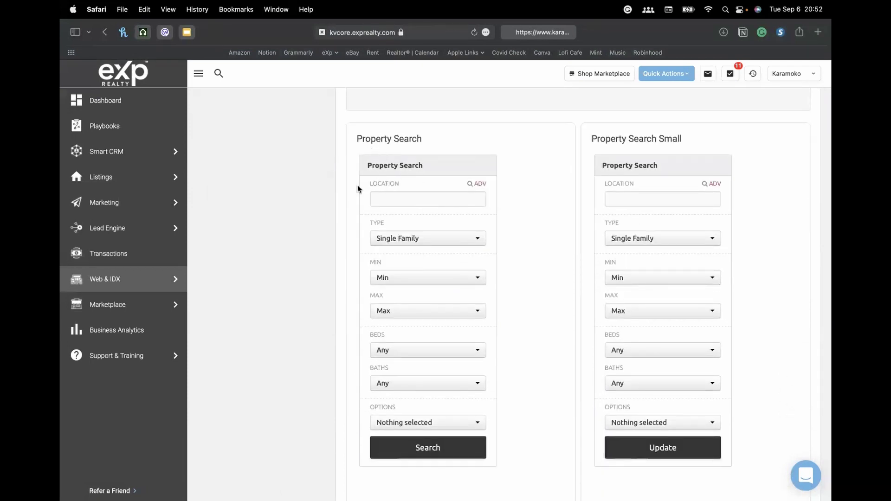
scroll(489, 282, "up", 9)
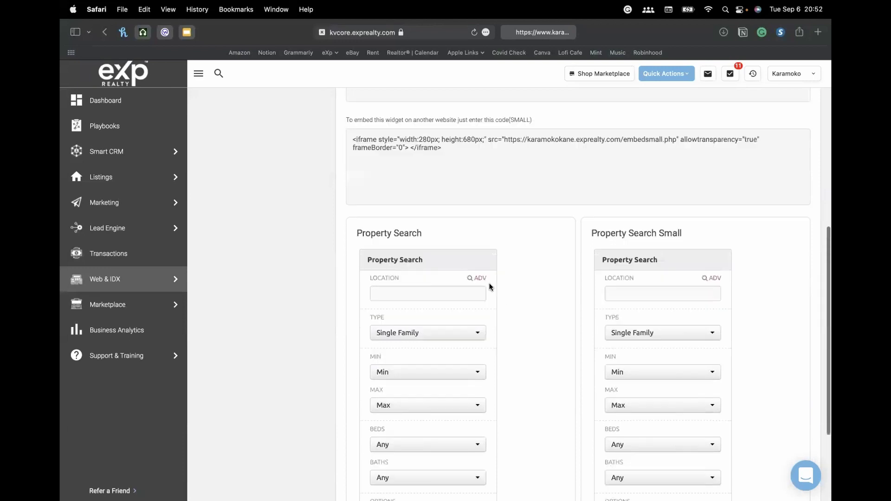
left_click(400, 157)
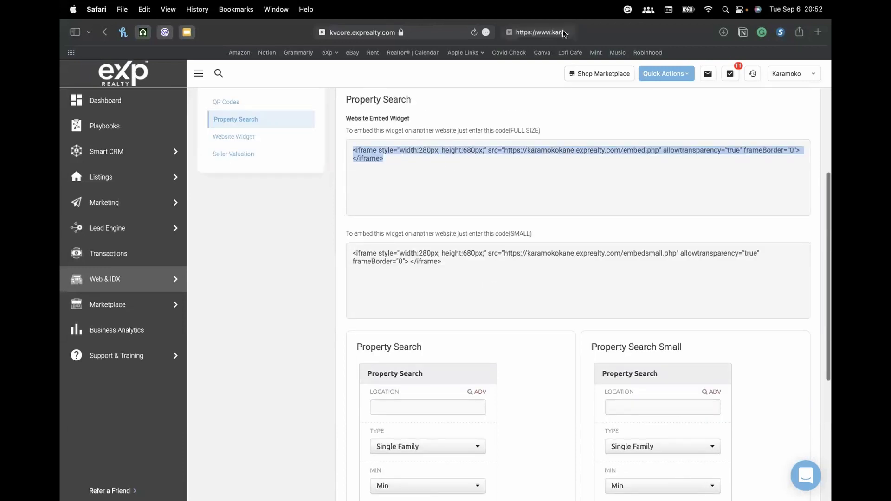
- Switch to the agent's personal website and look through its home page down to the about section
left_click(548, 31)
scroll(583, 278, "down", 15)
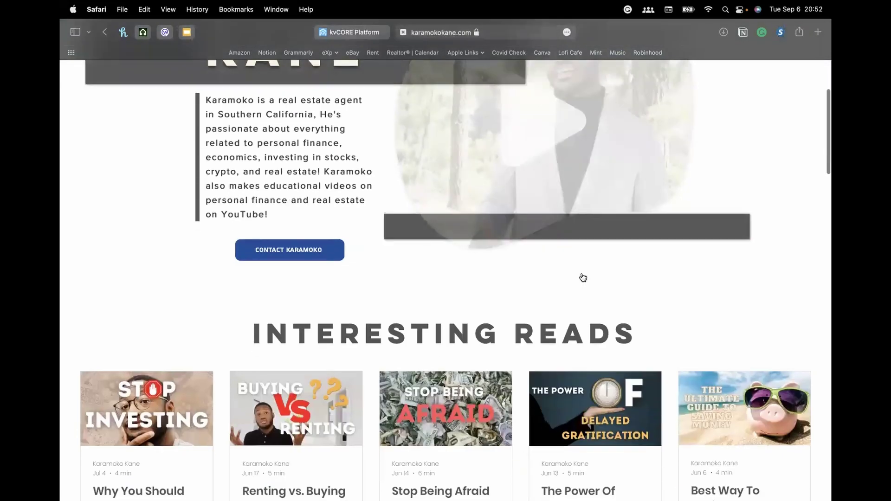
scroll(586, 274, "down", 2)
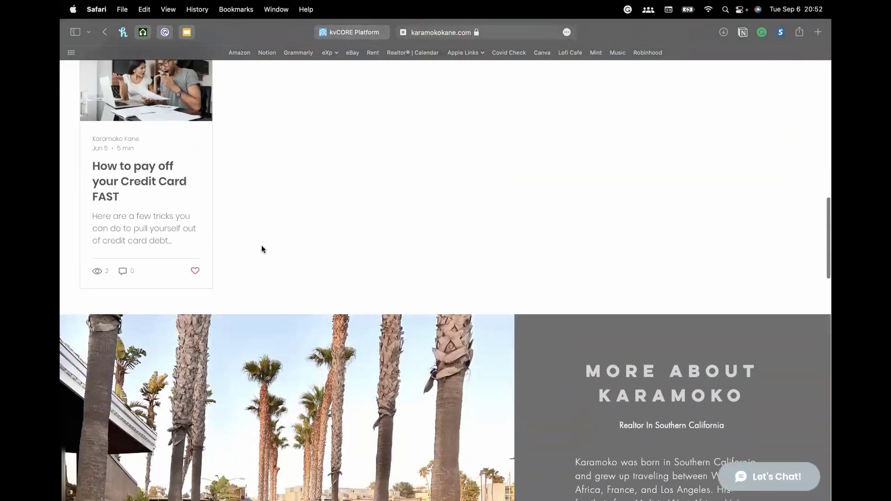
scroll(525, 263, "down", 1)
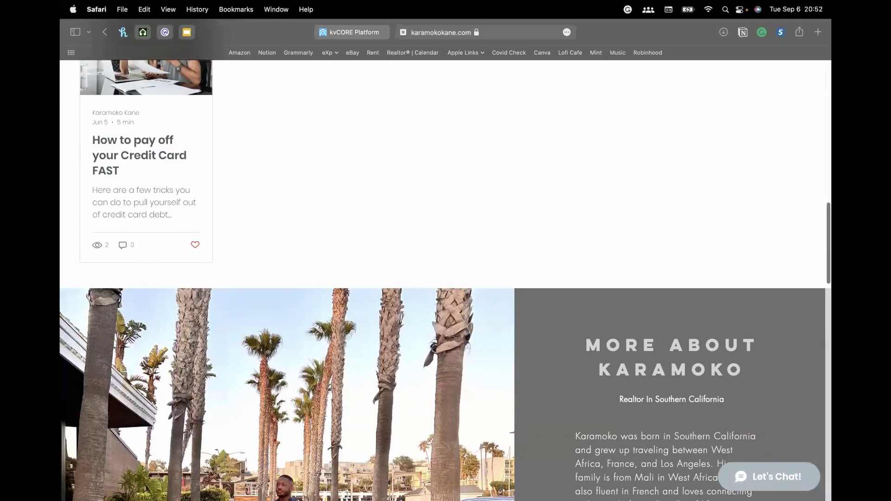
- Return to kvCORE and run a search for Los Angeles homes in the full-size Property Search widget preview
left_click(353, 31)
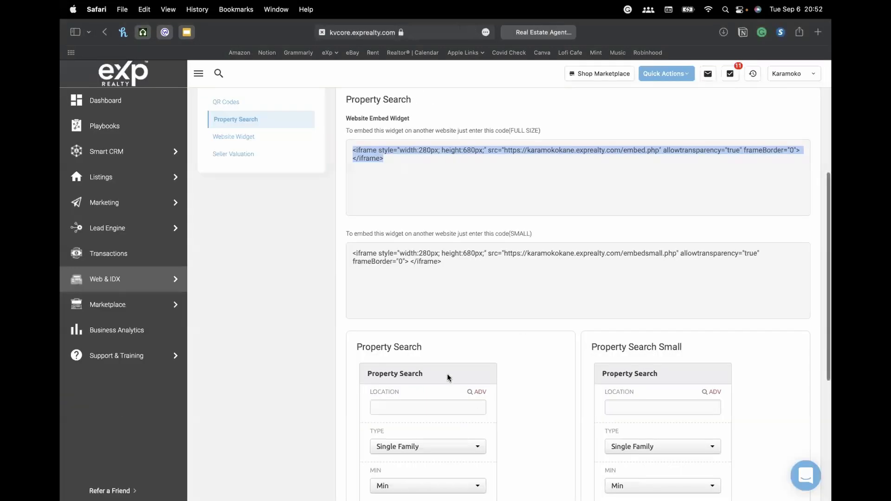
scroll(455, 286, "down", 5)
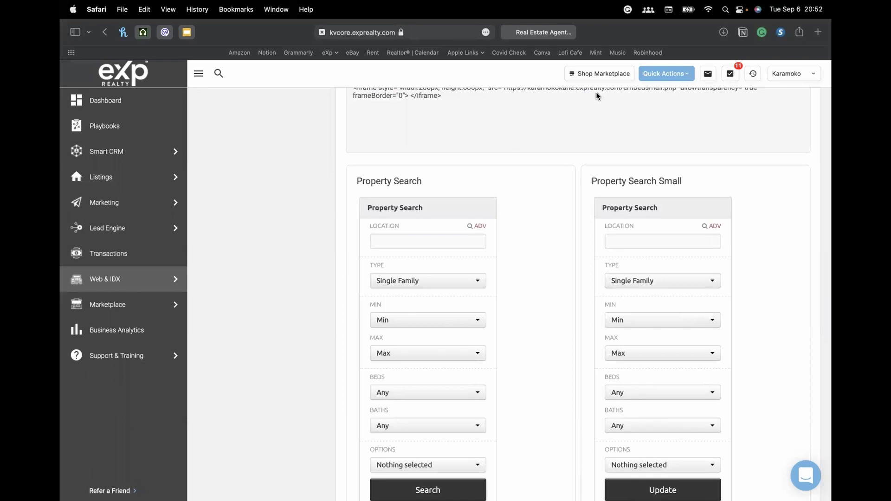
scroll(483, 210, "down", 3)
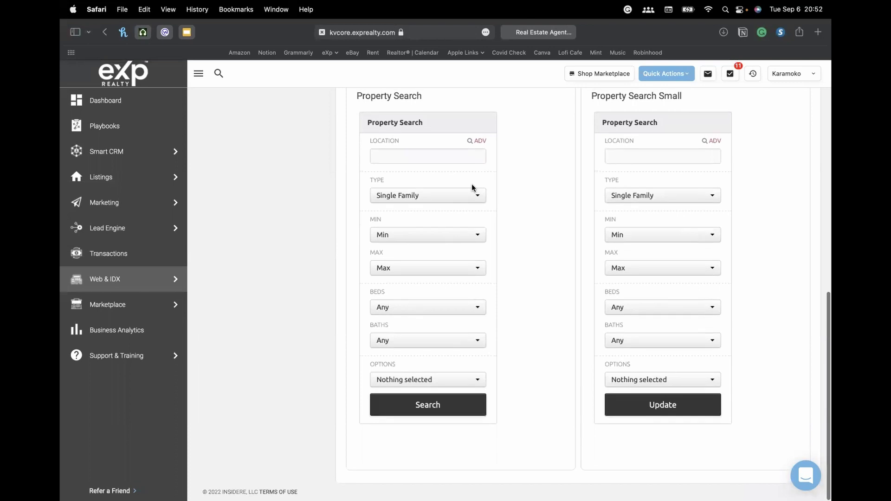
left_click(408, 156)
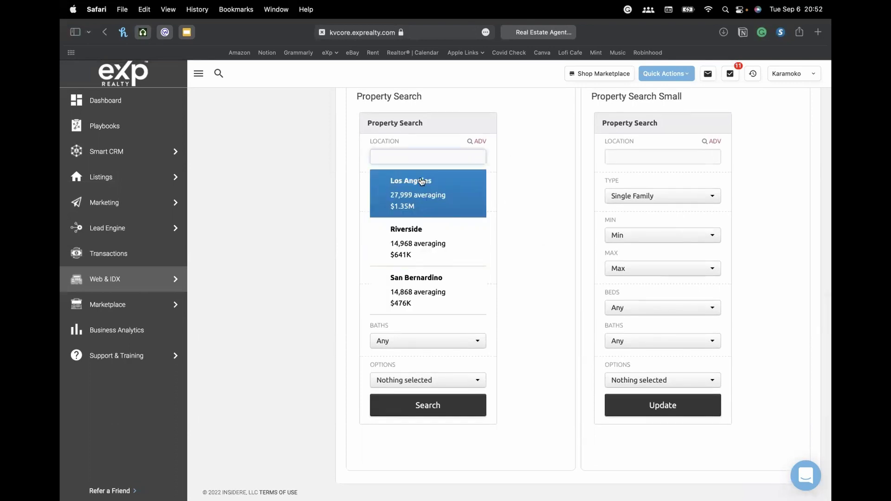
left_click(425, 204)
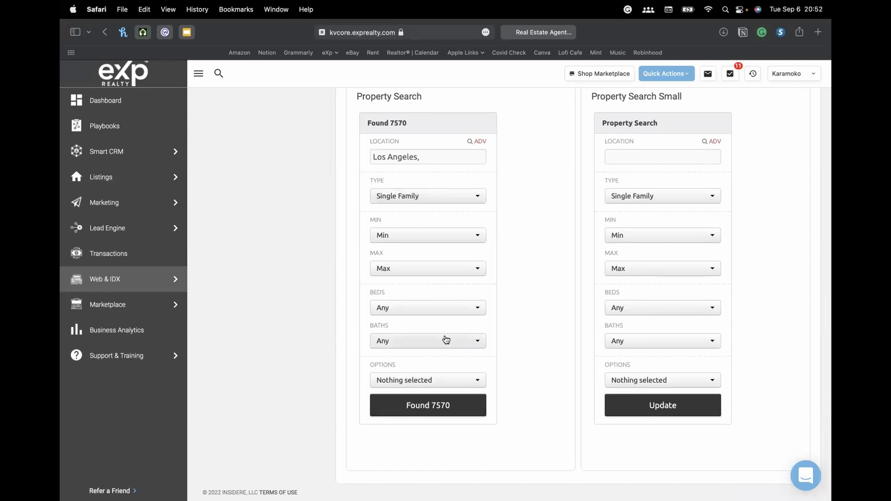
left_click(431, 406)
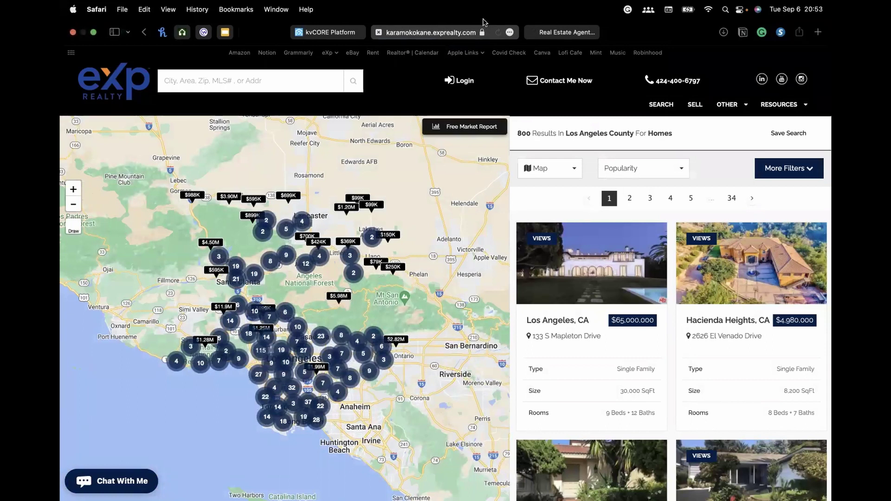
- Close the property results page and compare the Property Search and Property Search Small widget previews in kvCORE
left_click(379, 33)
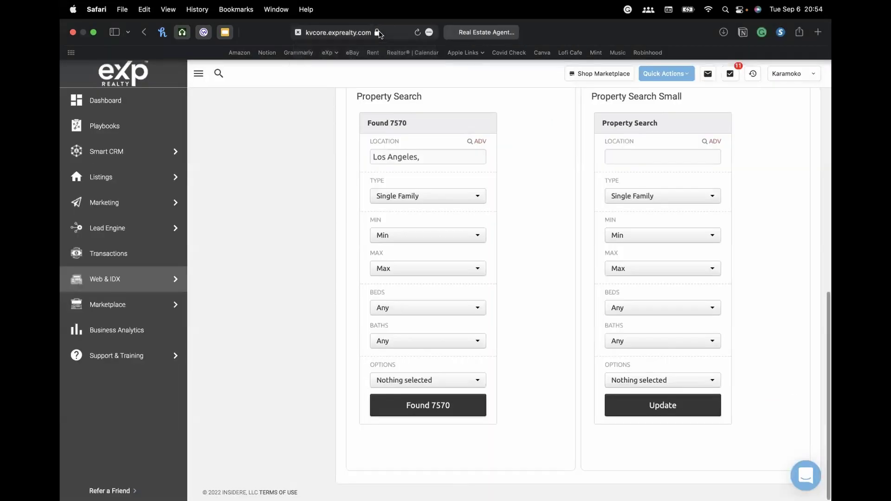
scroll(521, 323, "up", 3)
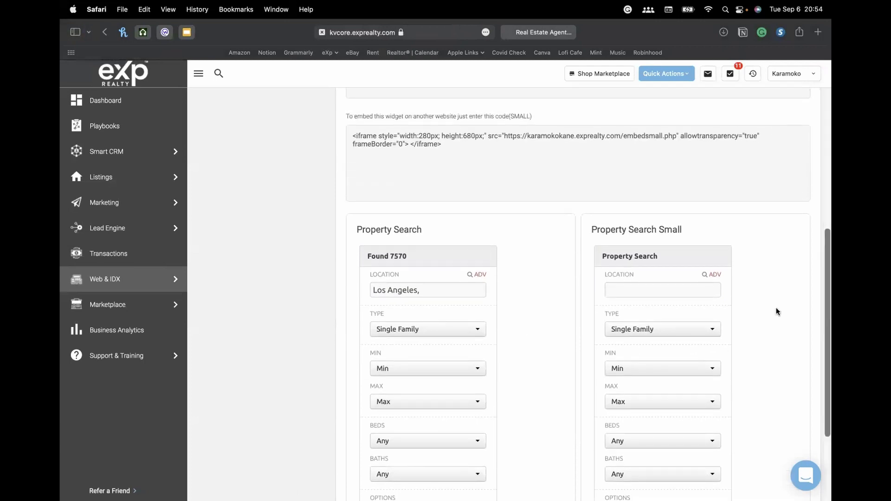
scroll(546, 216, "down", 5)
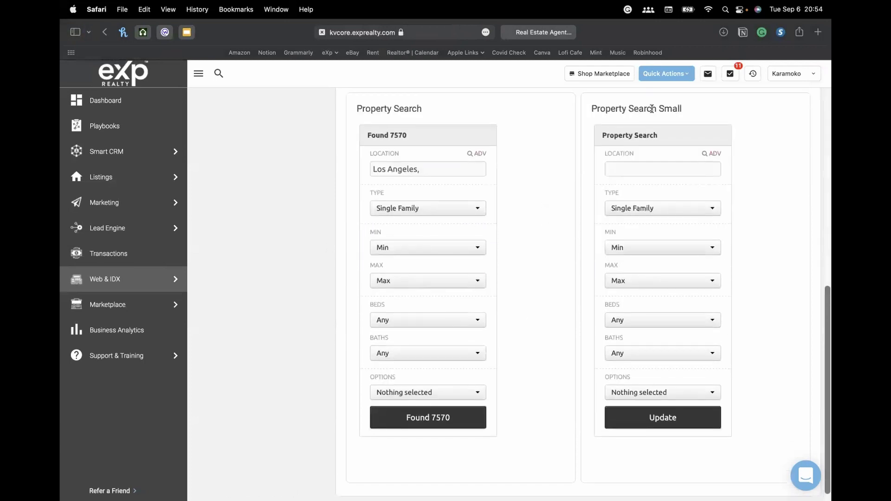
left_click_drag(616, 112, 592, 112)
scroll(692, 110, "up", 1)
left_click_drag(365, 112, 424, 113)
- View the Website Widget embed code with its preview, followed by the Seller Valuation embed
scroll(429, 114, "up", 10)
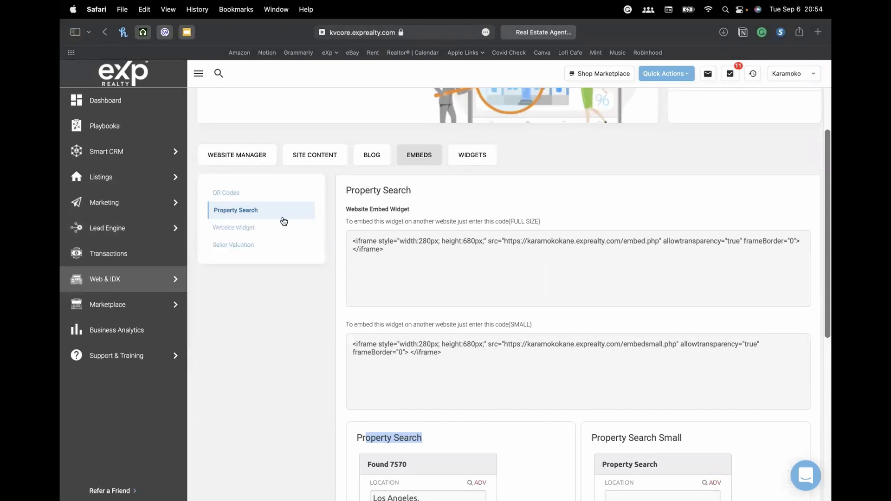
left_click(258, 228)
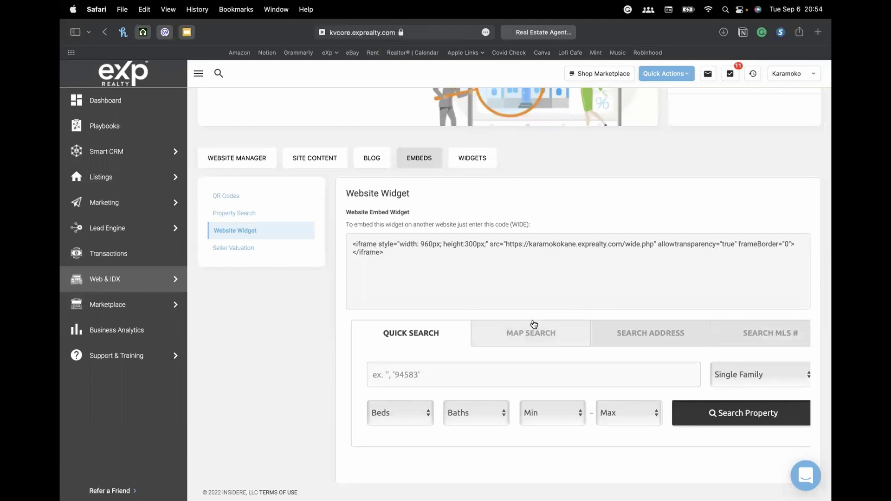
left_click(236, 249)
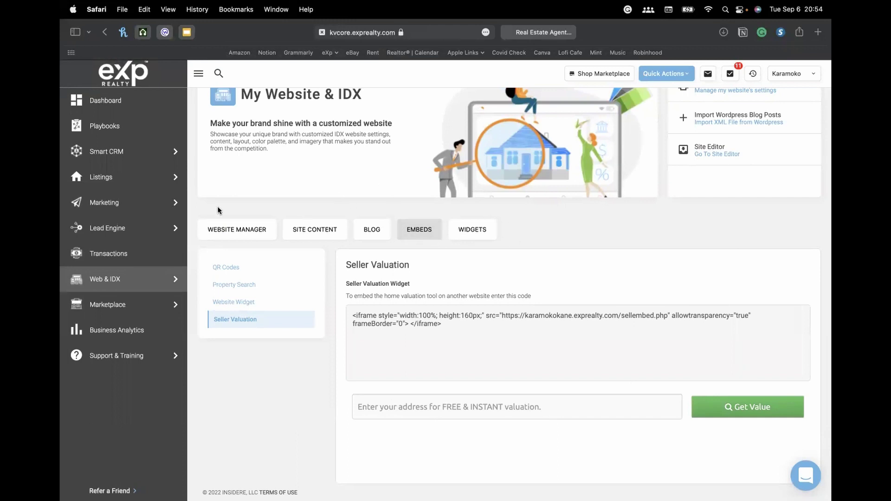
- Go back to the Website Manager under Web & IDX and reopen the embeds from its Embeds section
mouse_move(113, 287)
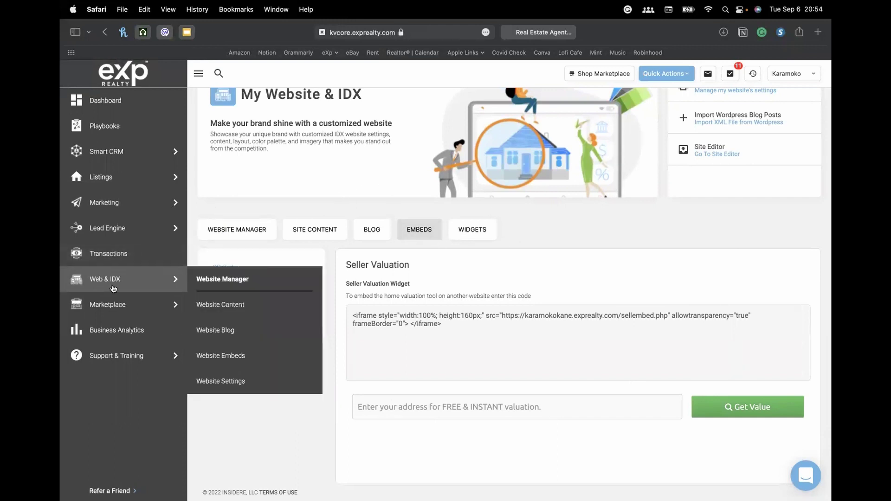
left_click(114, 287)
scroll(624, 272, "down", 3)
scroll(624, 273, "down", 2)
scroll(624, 274, "up", 2)
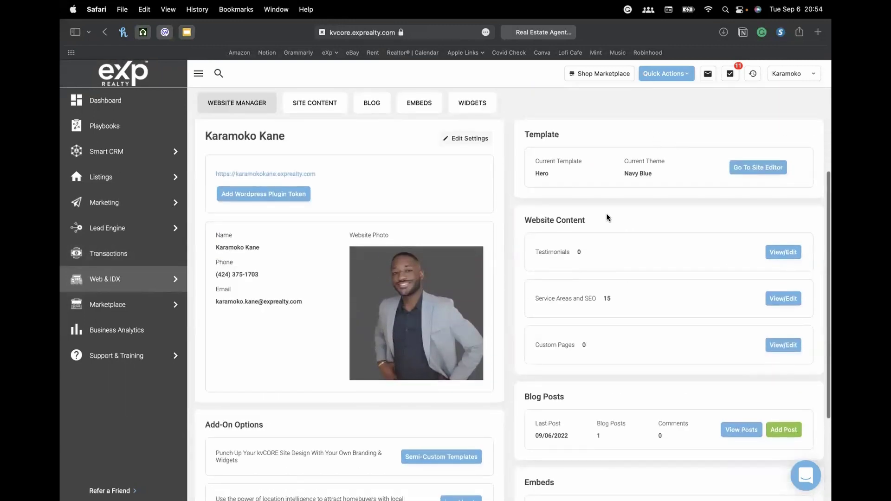
scroll(611, 232, "down", 5)
left_click(778, 370)
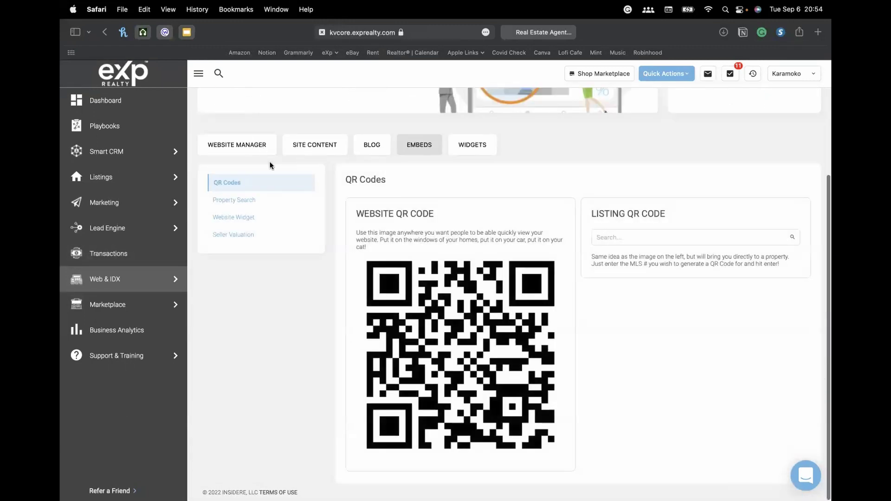
- Examine the website QR code and the listing QR code's search field for MLS numbers, leaving the field empty
scroll(605, 226, "down", 1)
scroll(605, 226, "up", 1)
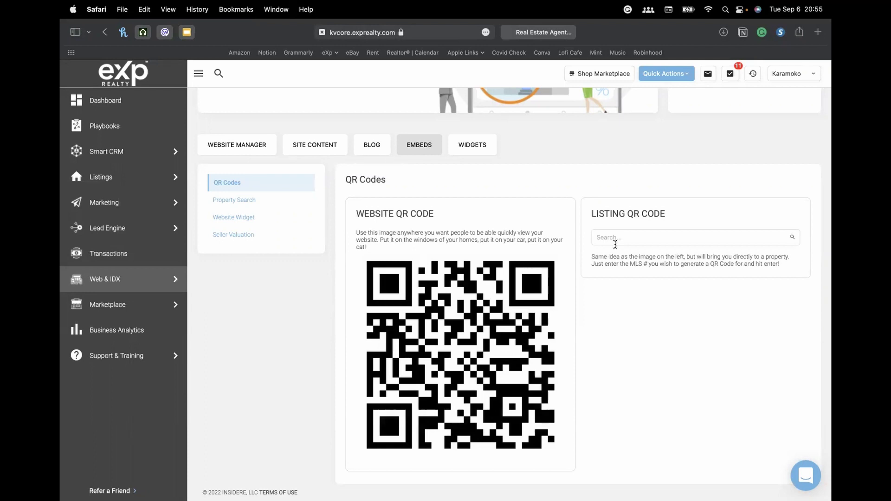
left_click(646, 230)
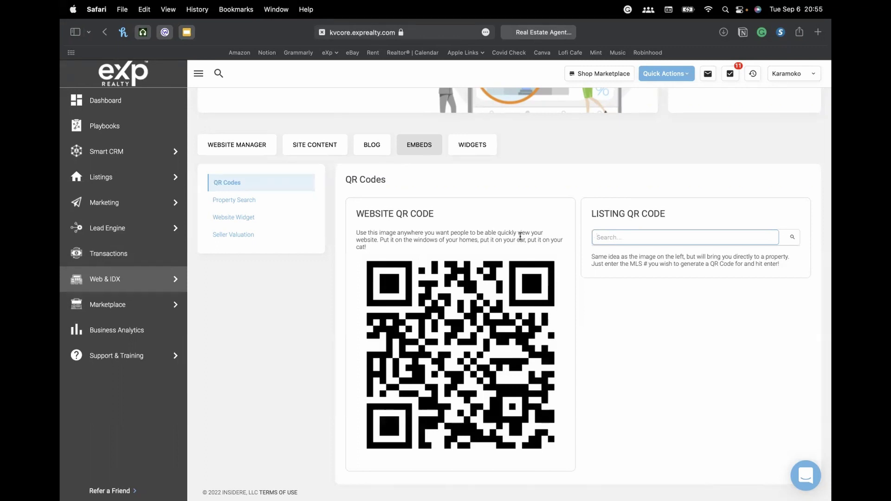
left_click(690, 239)
left_click(657, 284)
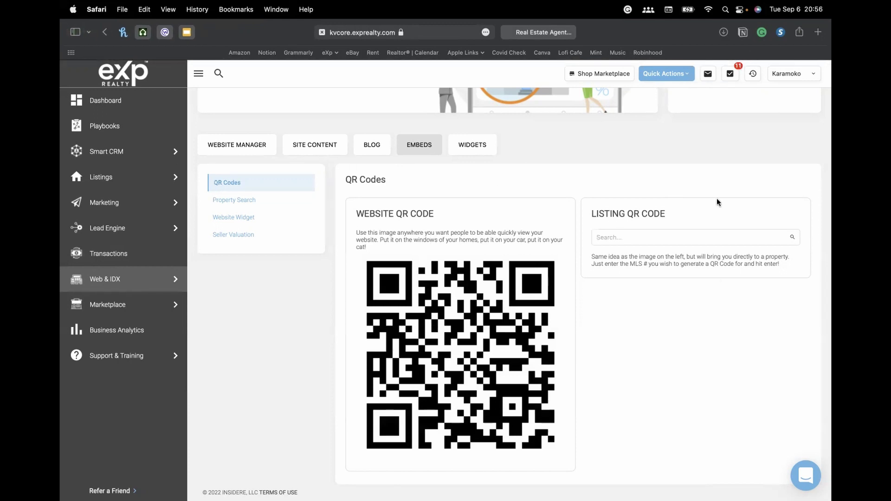
- Return to the Web & IDX overview and examine its Website Manager profile, template, website content, blog, add-on and embeds sections
left_click(114, 279)
scroll(539, 350, "down", 5)
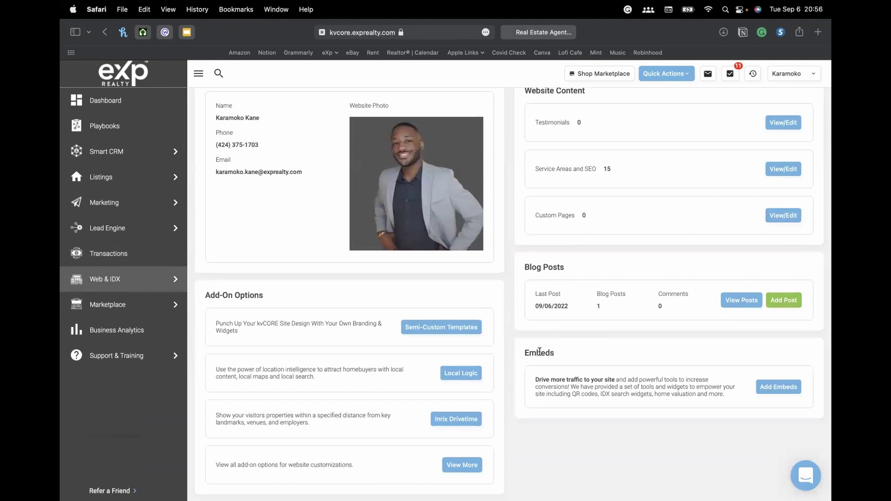
scroll(540, 352, "up", 4)
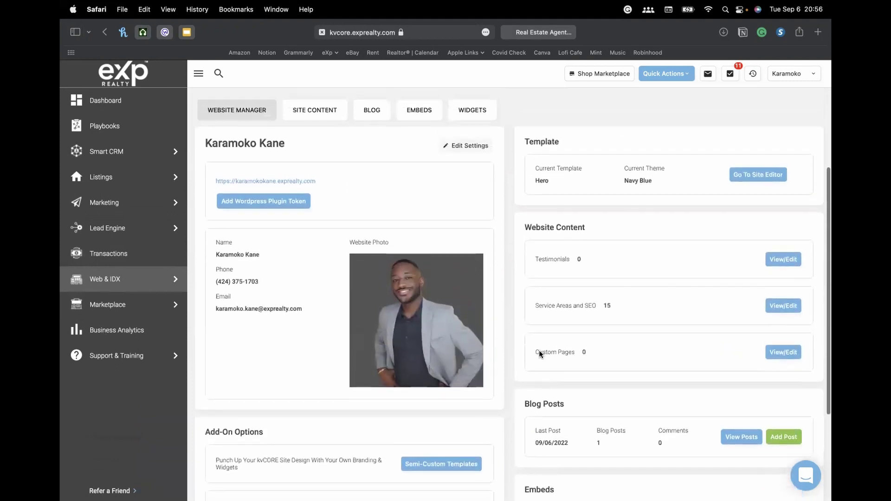
mouse_move(521, 473)
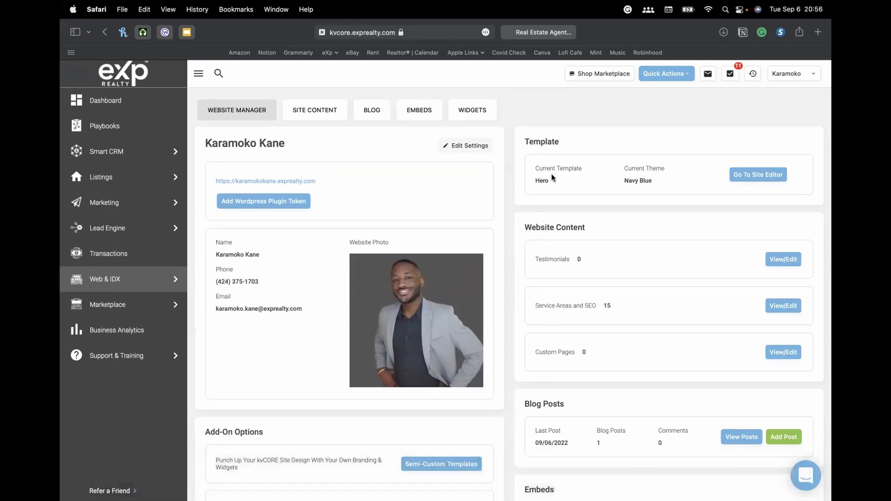
mouse_move(203, 498)
scroll(508, 184, "down", 2)
scroll(508, 186, "up", 3)
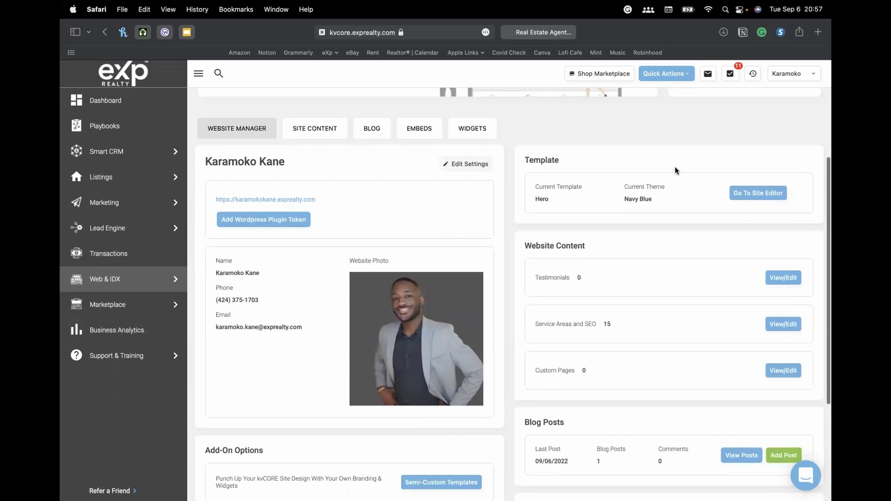
scroll(612, 355, "down", 6)
scroll(613, 356, "up", 2)
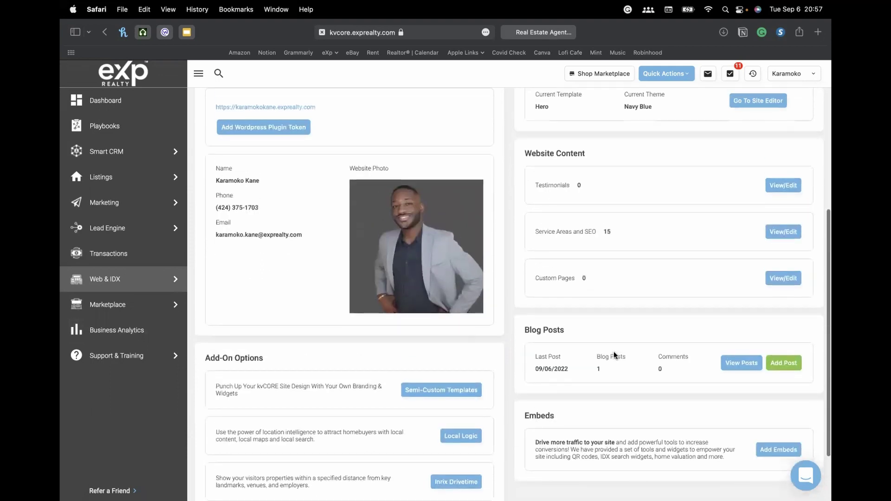
scroll(501, 242, "down", 4)
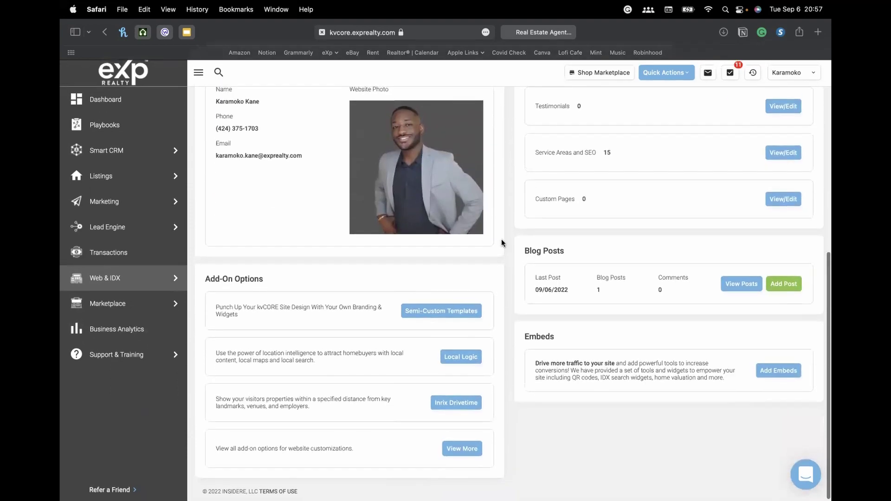
scroll(414, 283, "up", 10)
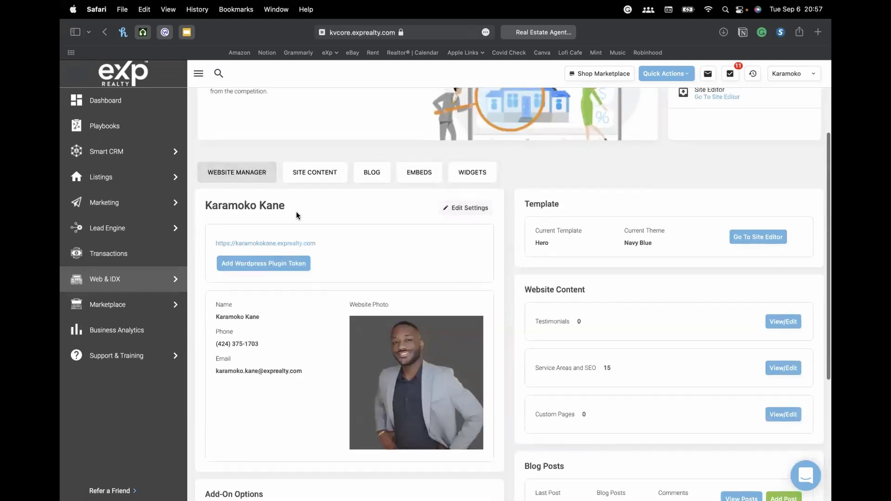
scroll(406, 252, "down", 4)
scroll(411, 230, "up", 4)
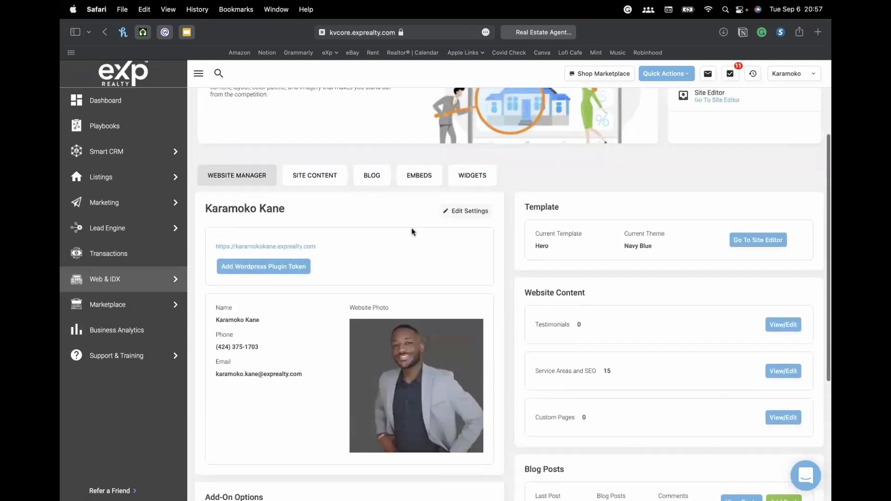
scroll(411, 231, "up", 3)
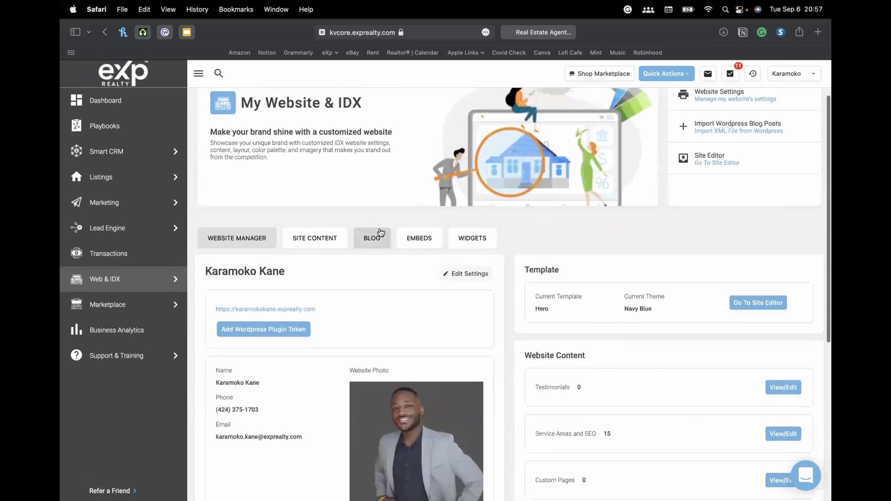
scroll(380, 232, "up", 1)
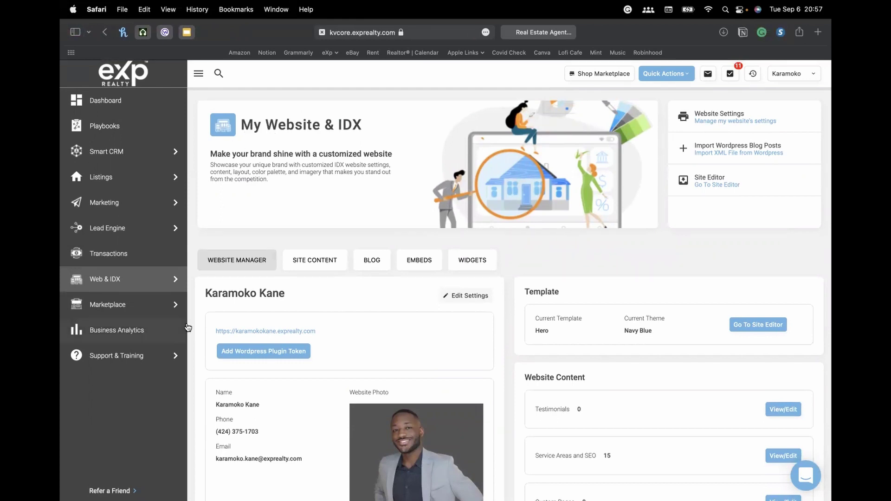
- Look at the Web & IDX submenu pages and review the Website Manager sections and website shortcuts once more
mouse_move(119, 286)
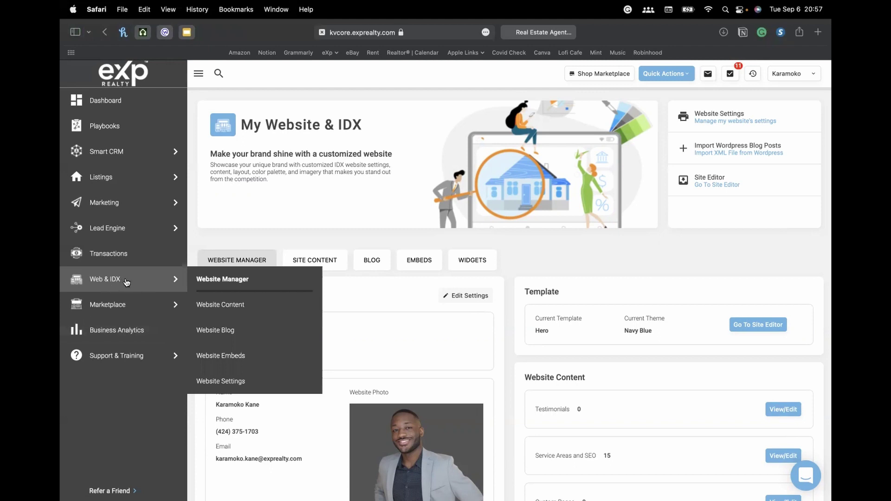
scroll(570, 272, "down", 3)
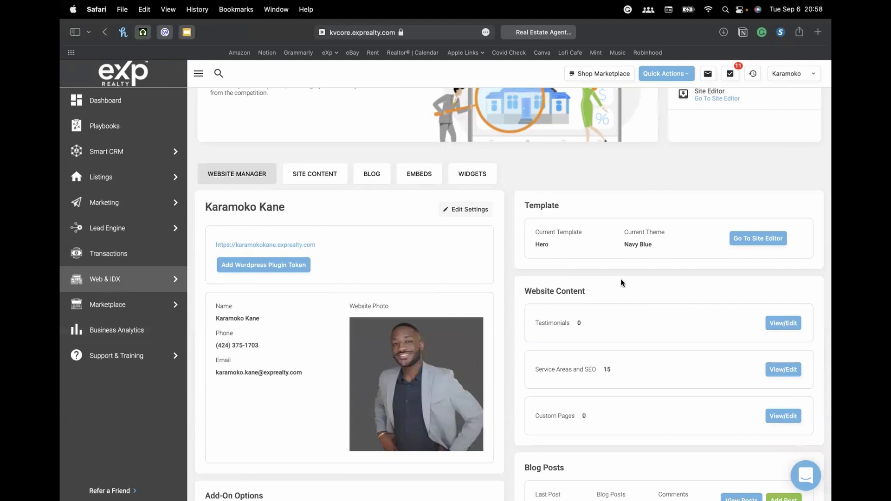
scroll(621, 282, "down", 6)
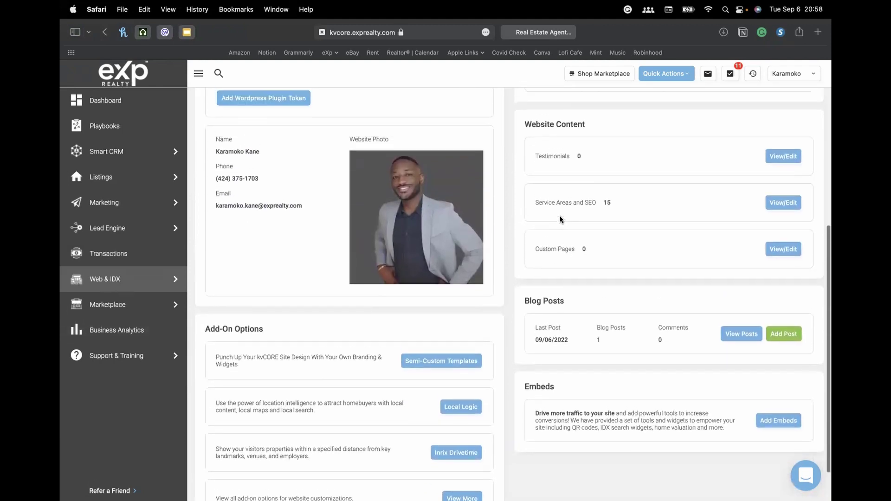
scroll(560, 219, "up", 1)
scroll(502, 215, "up", 5)
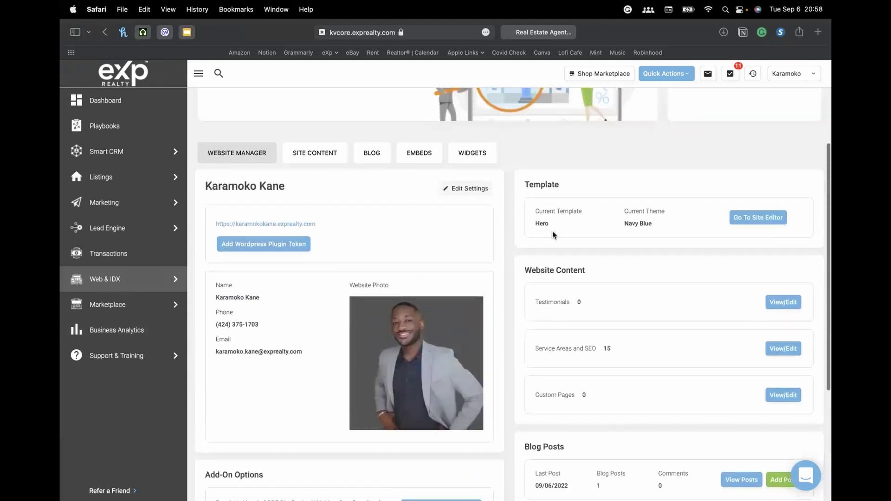
scroll(505, 185, "up", 5)
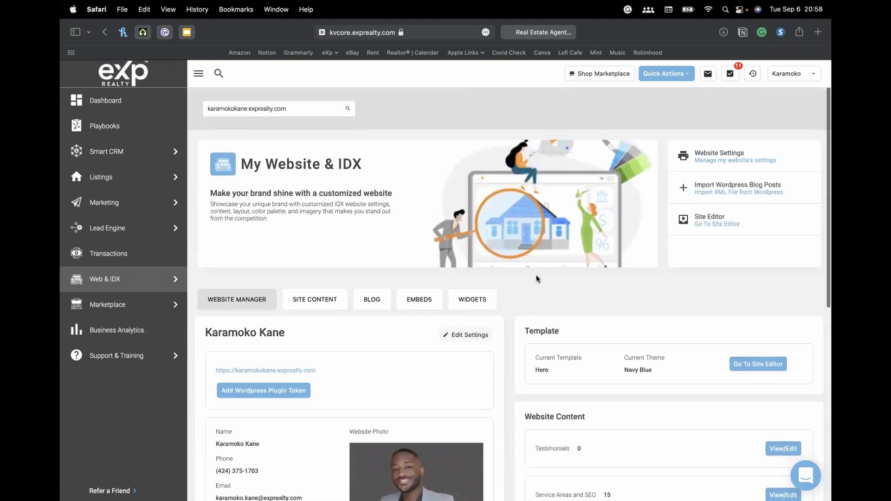
scroll(538, 276, "down", 3)
scroll(615, 335, "down", 4)
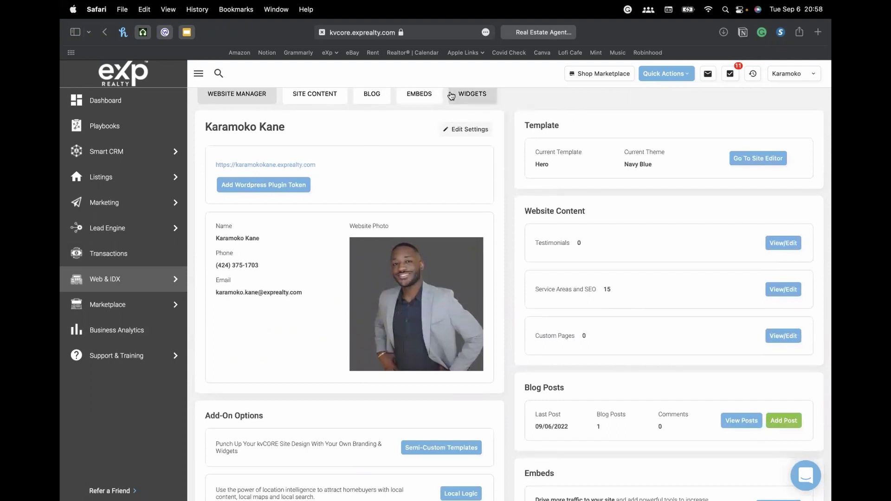
scroll(585, 315, "up", 5)
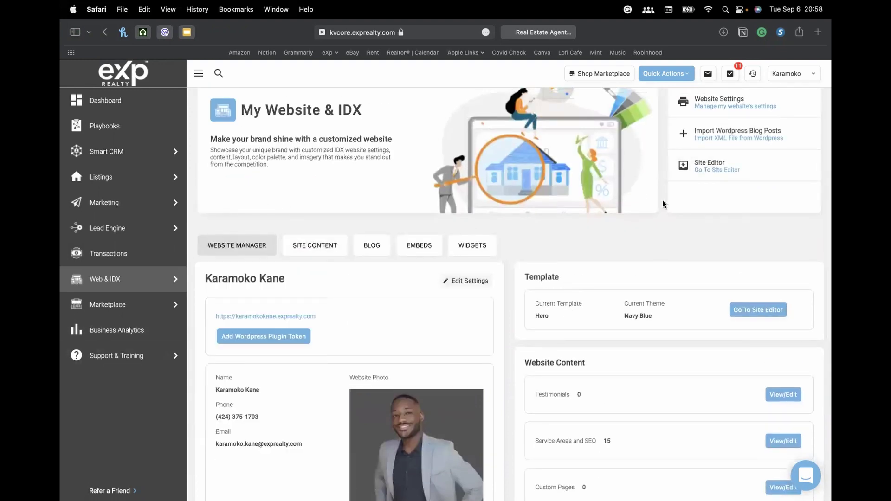
scroll(662, 200, "up", 2)
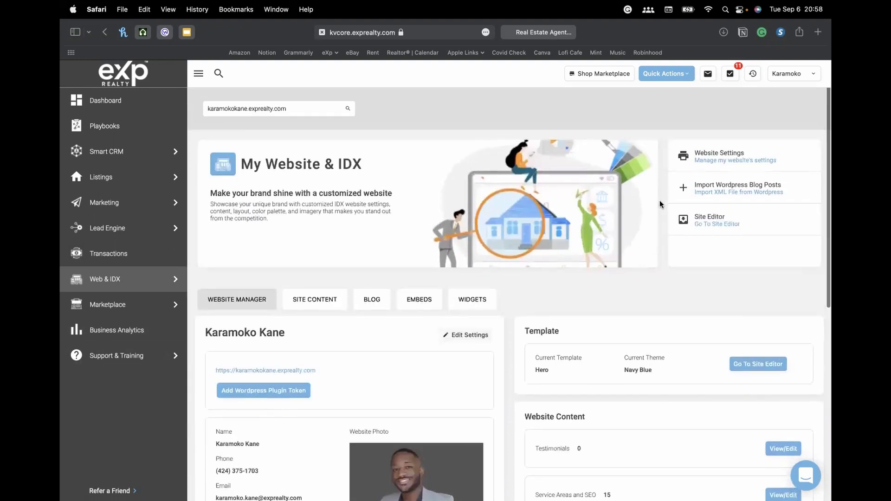
- Open the website settings, go back to the Web & IDX overview and reopen the settings from there
left_click(711, 156)
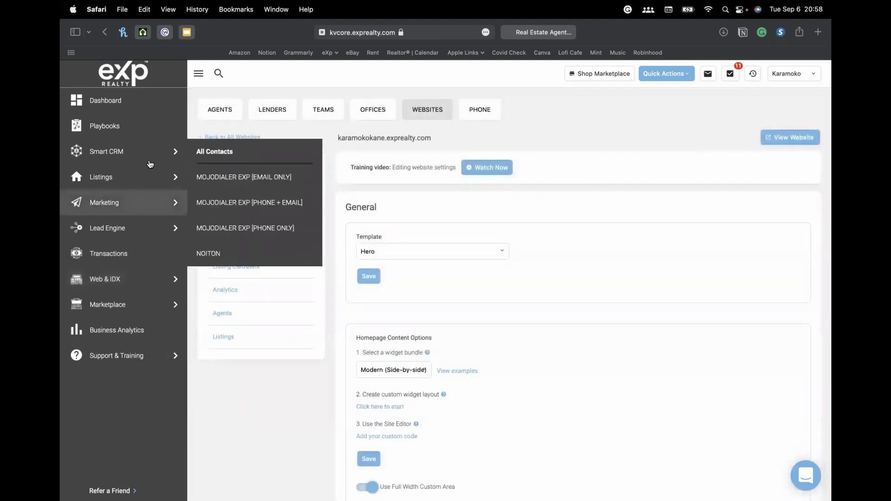
left_click(128, 280)
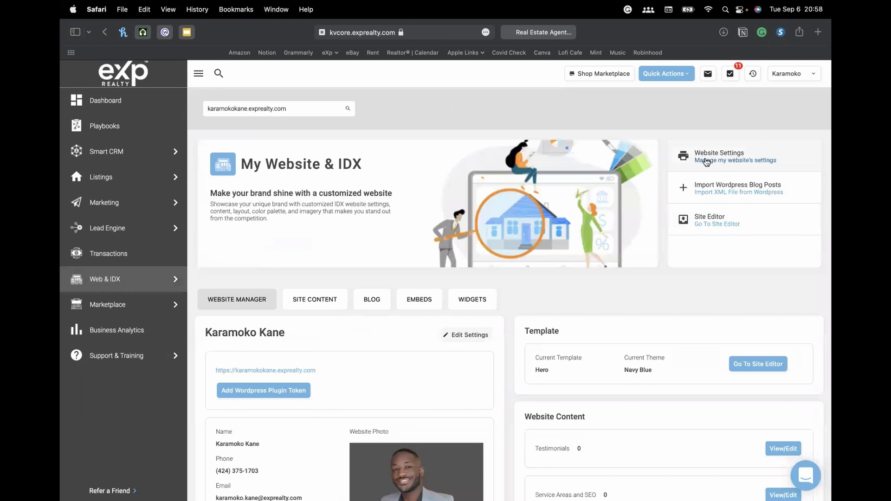
left_click(752, 162)
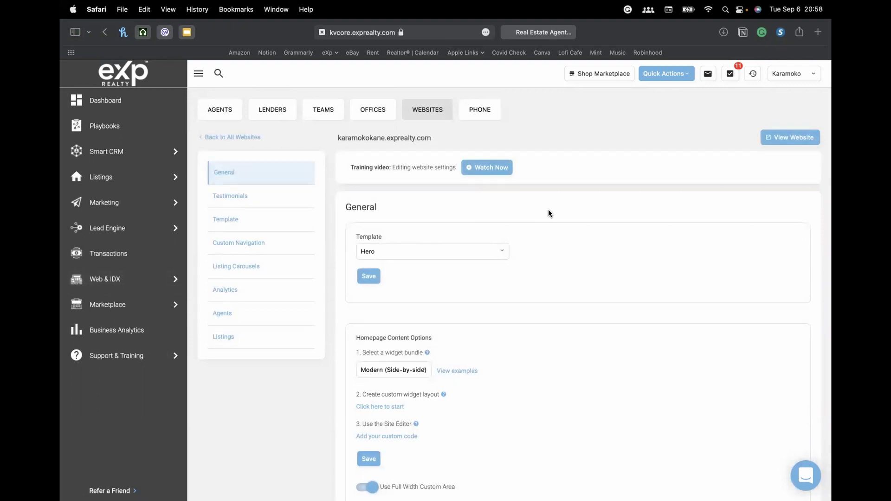
- Look through the available website templates in the General settings, leaving Hero selected
left_click(388, 249)
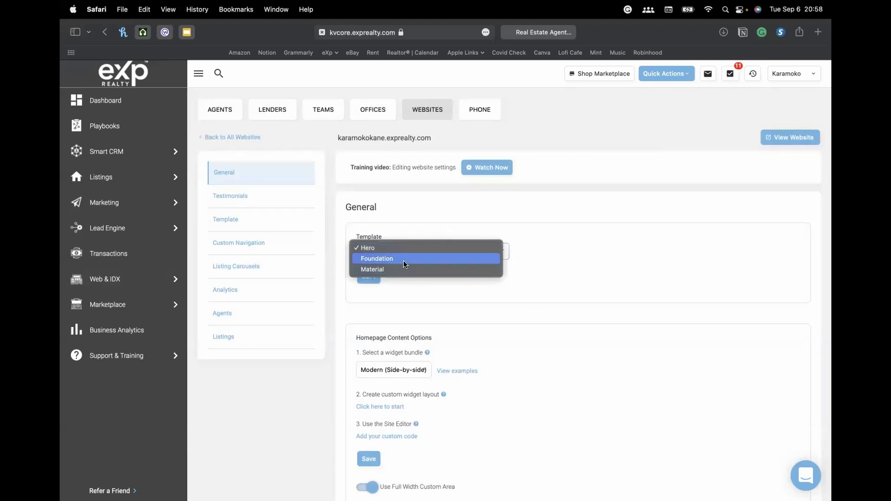
left_click(423, 250)
left_click(425, 249)
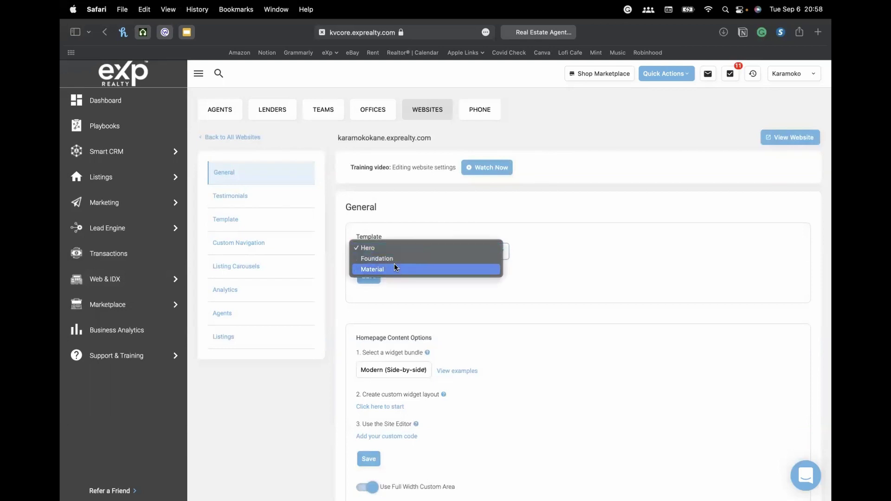
left_click(386, 237)
- View the widget bundle examples under Homepage Content Options, examine the Modern - Side by Side layout, and close them
scroll(547, 277, "down", 3)
scroll(547, 277, "down", 3)
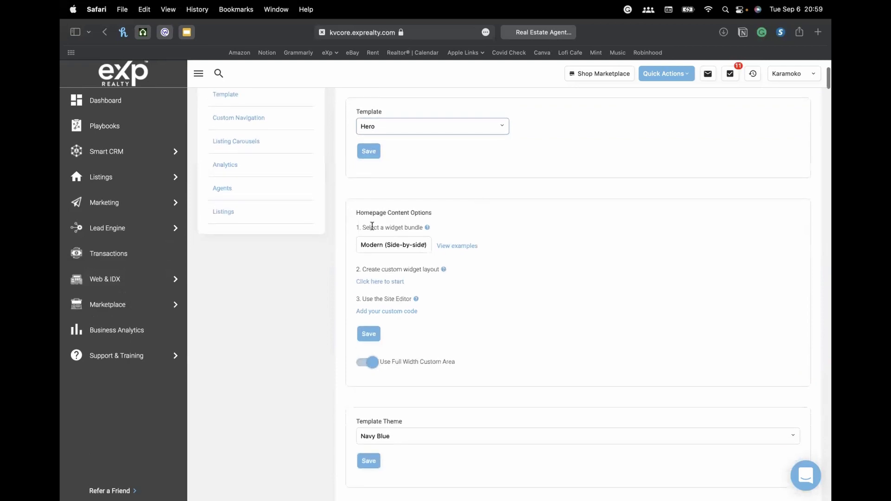
left_click_drag(365, 211, 433, 206)
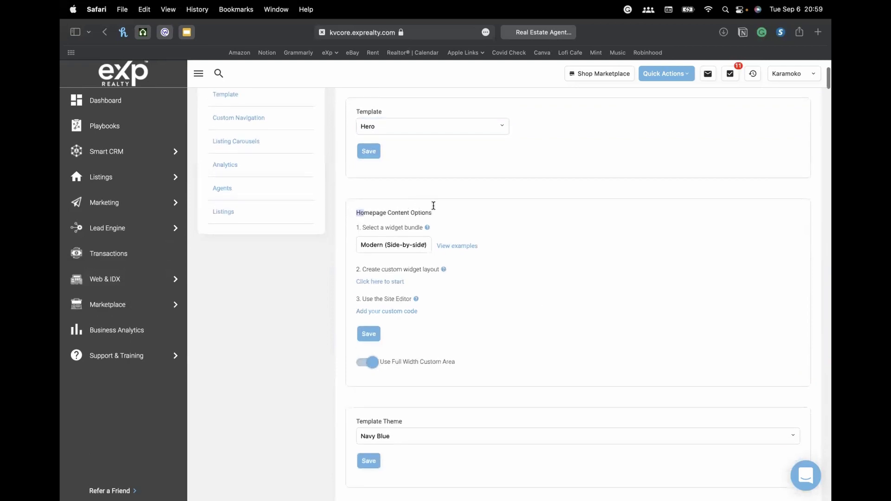
left_click(470, 249)
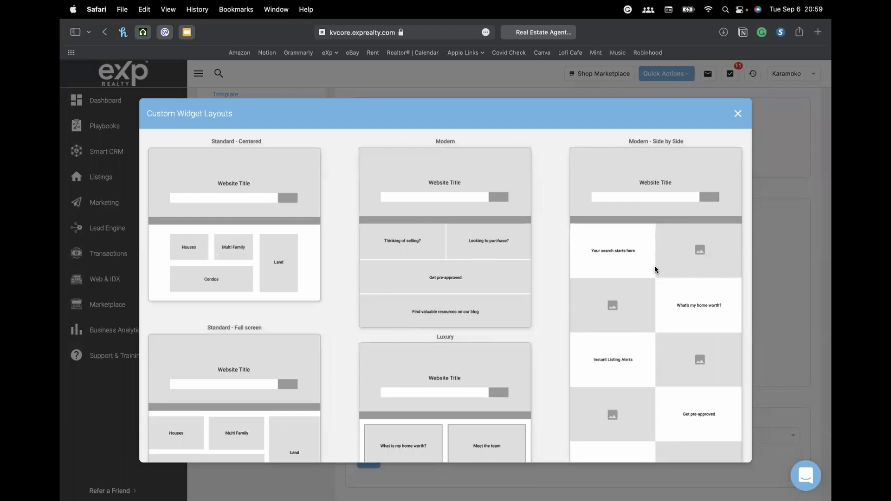
scroll(653, 316, "down", 2)
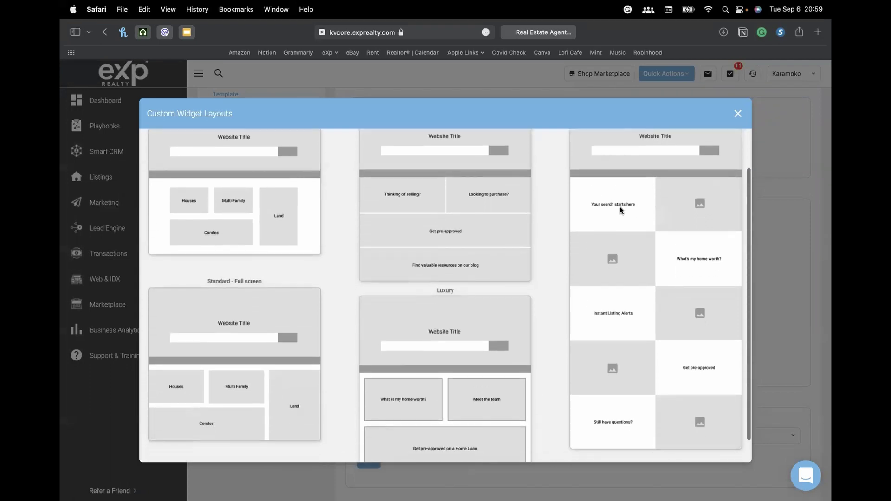
scroll(656, 288, "up", 2)
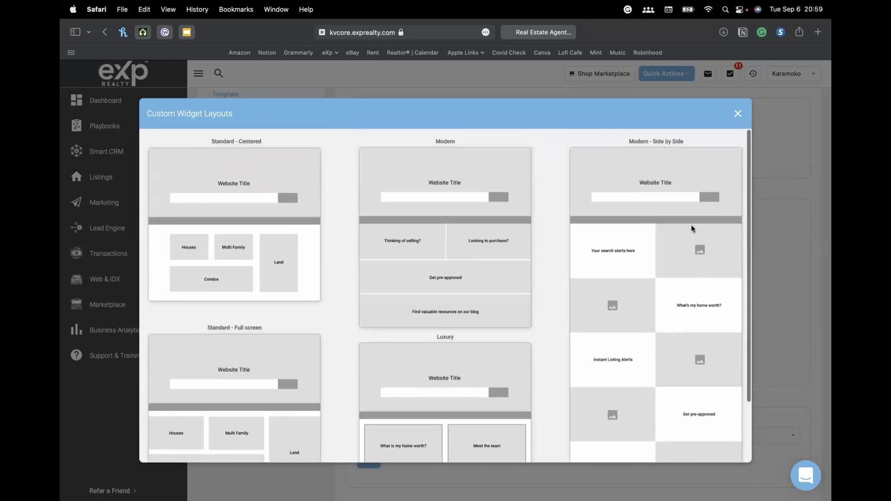
scroll(640, 362, "down", 2)
scroll(639, 362, "up", 2)
scroll(631, 325, "down", 2)
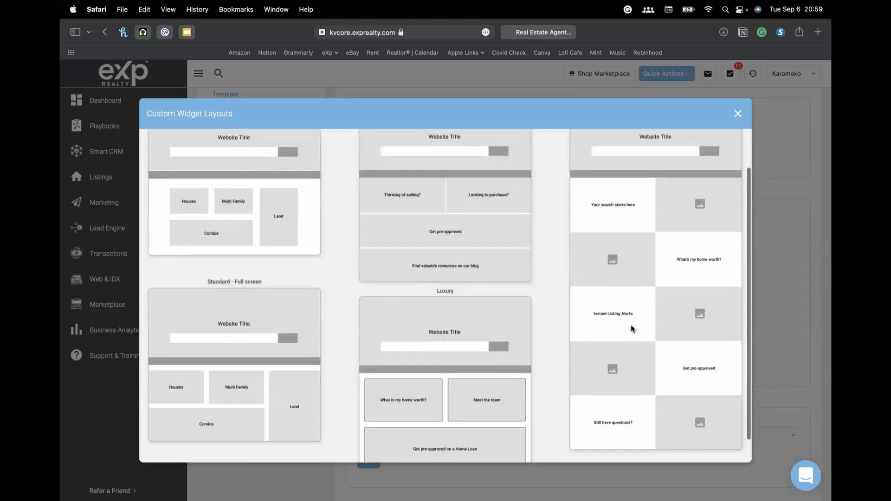
scroll(631, 324, "up", 1)
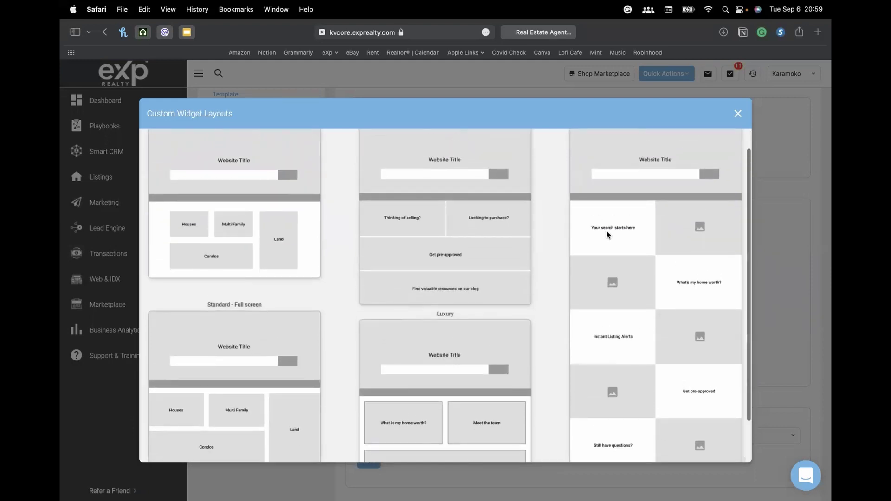
scroll(611, 250, "down", 2)
scroll(280, 336, "up", 3)
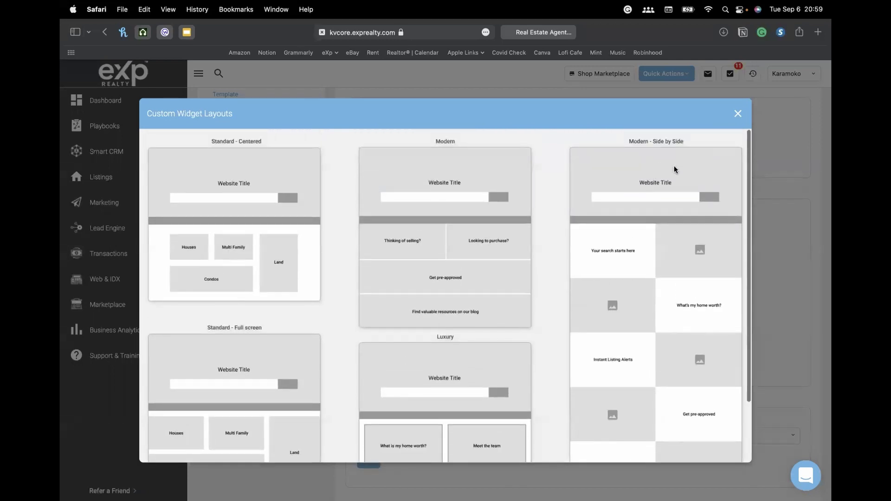
left_click(740, 112)
- Check the widget bundle choices, keeping Modern (Side-by-side), and examine the custom widget layout and Site Editor options
left_click(395, 249)
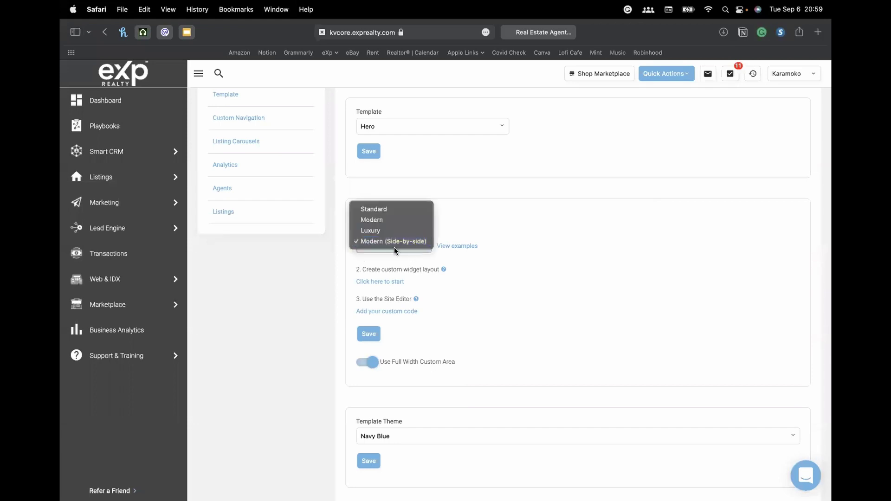
left_click(613, 263)
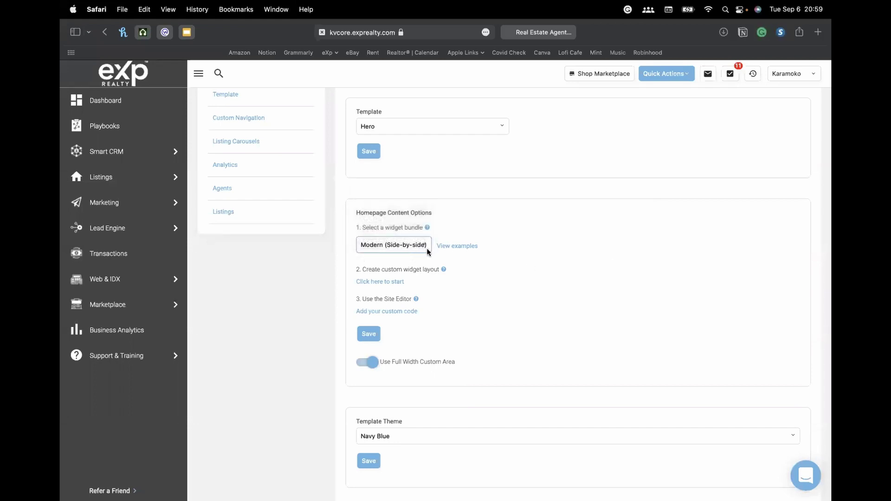
mouse_move(443, 269)
scroll(420, 251, "down", 2)
scroll(606, 262, "down", 2)
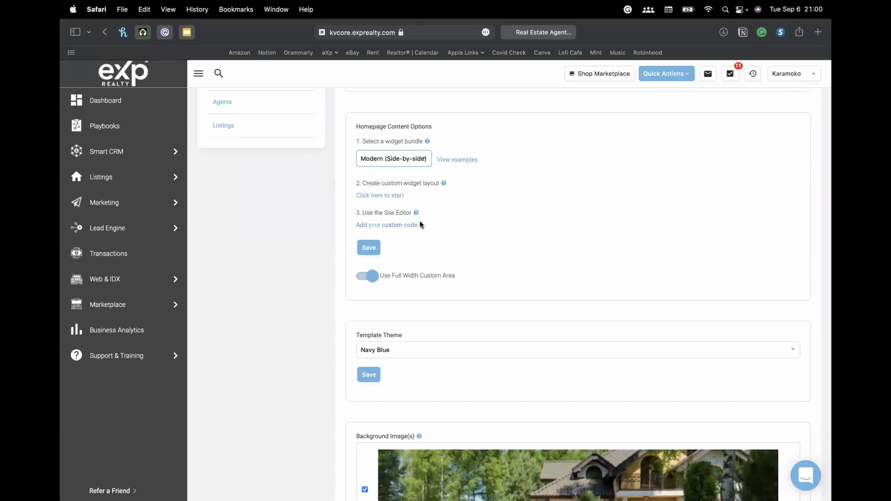
scroll(430, 280, "down", 1)
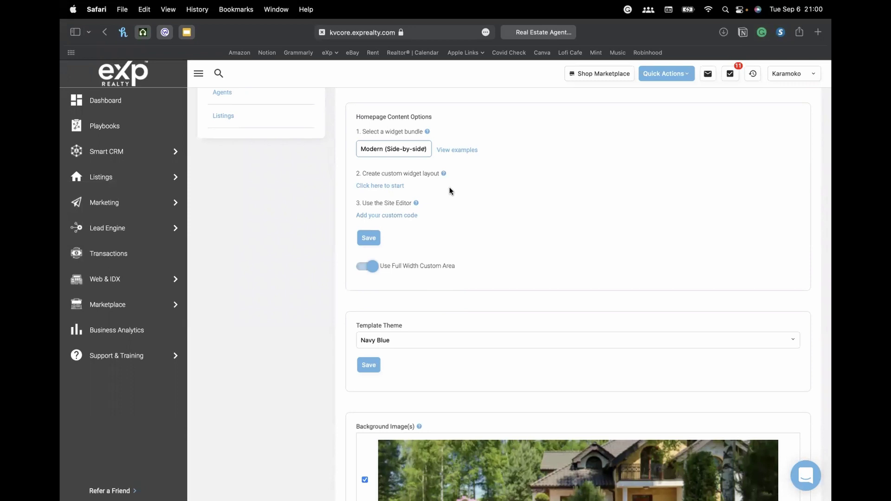
- Recheck the widget bundle choices under Homepage Content Options, keeping Modern (Side-by-side) selected
scroll(482, 223, "down", 3)
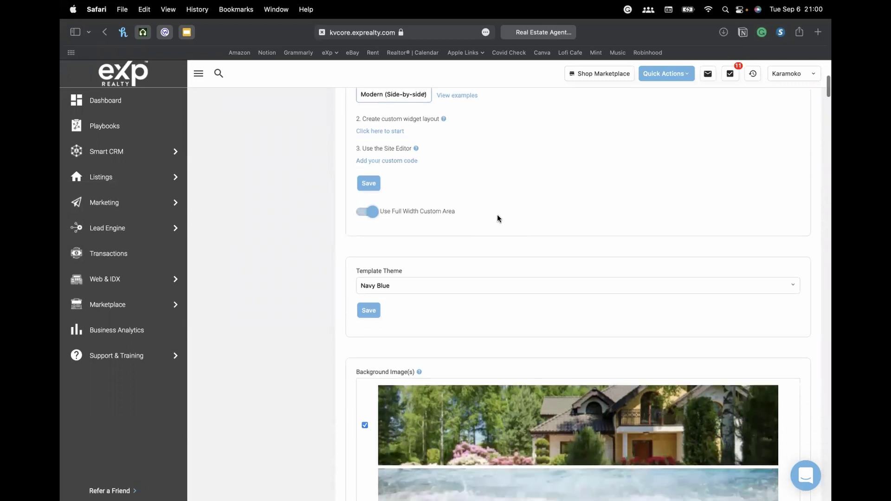
scroll(488, 214, "up", 3)
scroll(482, 218, "up", 1)
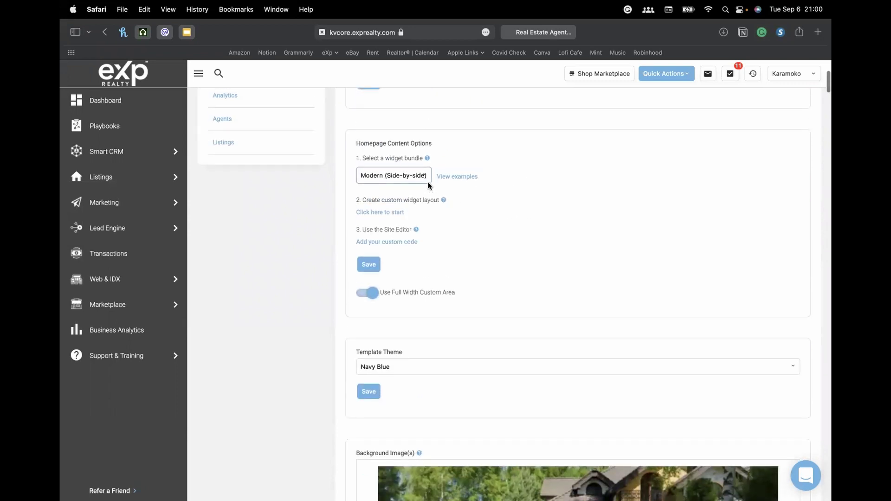
left_click(385, 176)
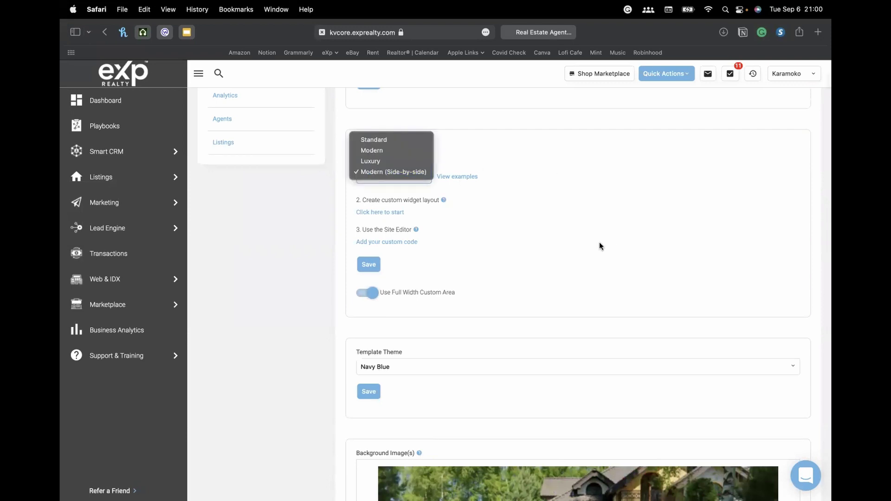
left_click(522, 246)
- Look through the Template Theme color choices, leaving Navy Blue selected
scroll(522, 249, "down", 3)
scroll(522, 251, "down", 2)
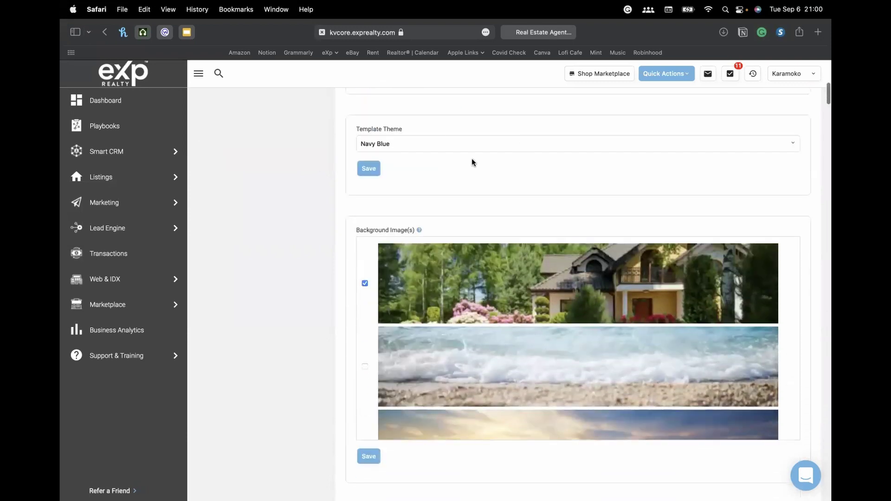
left_click(407, 144)
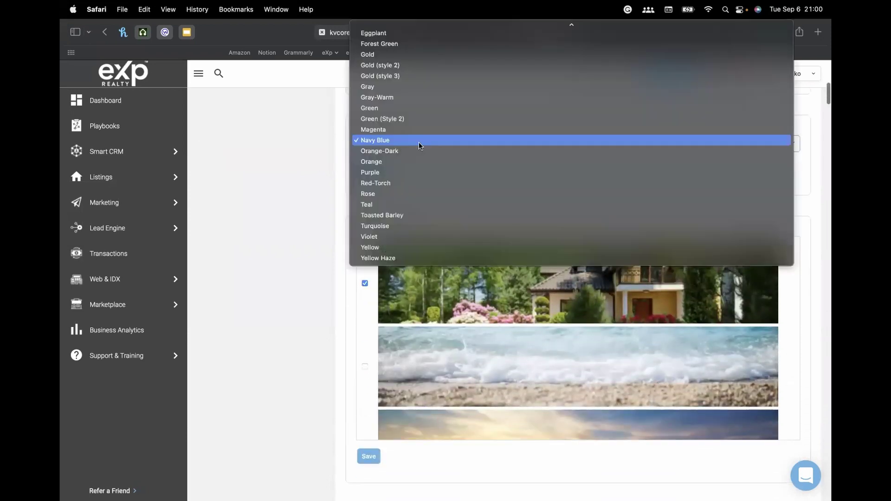
scroll(430, 119, "up", 5)
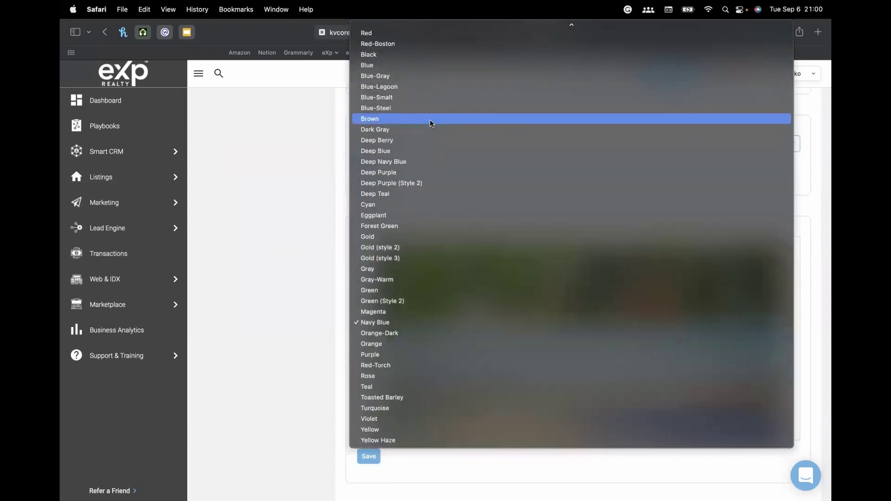
left_click(452, 326)
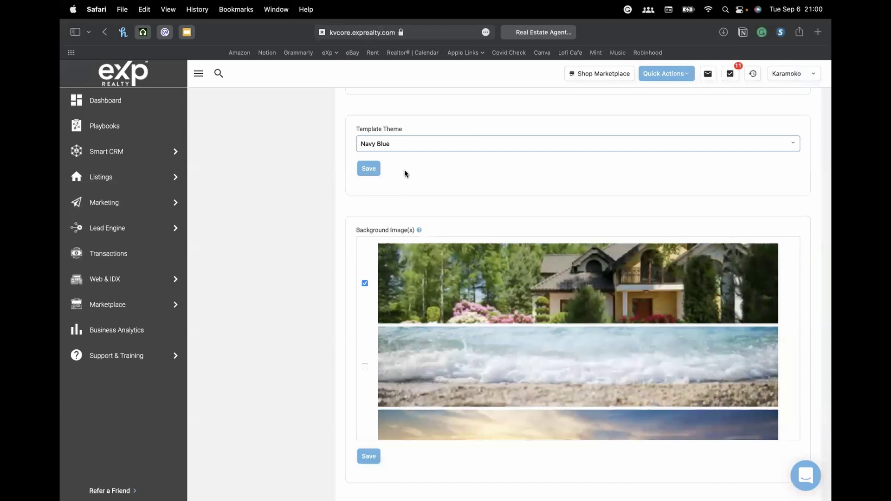
scroll(411, 175, "up", 3)
scroll(418, 178, "up", 1)
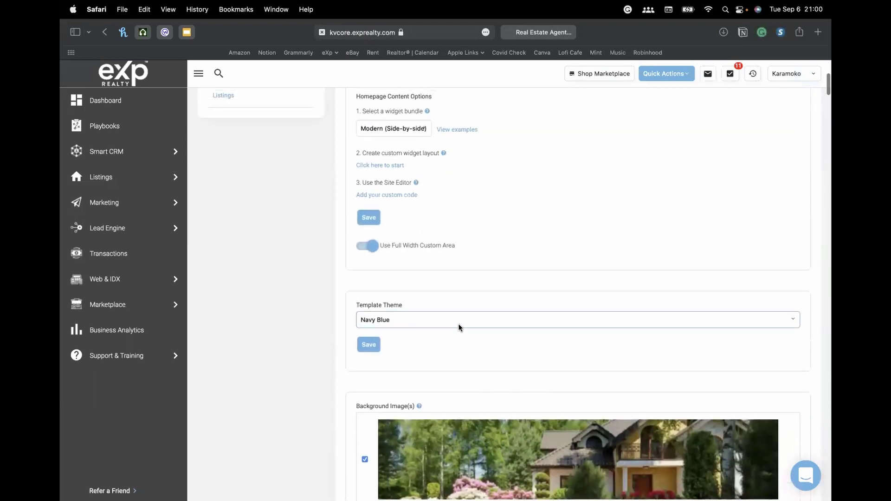
scroll(459, 327, "down", 1)
scroll(483, 330, "down", 2)
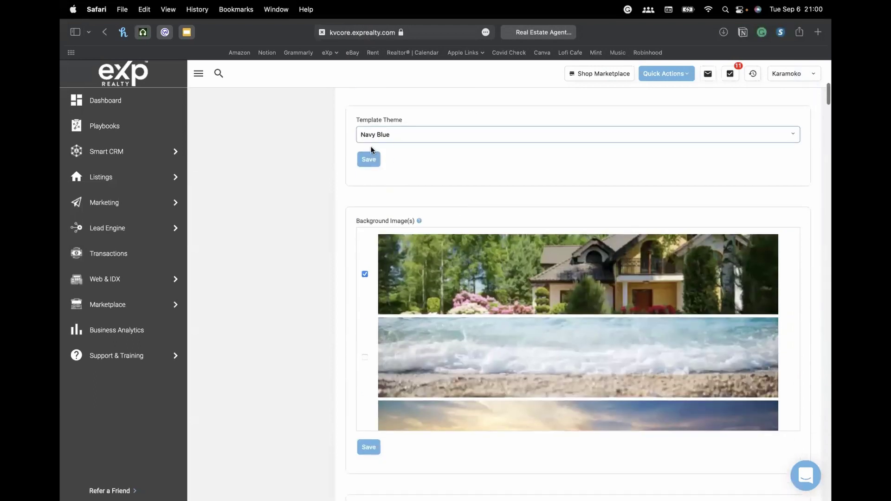
scroll(378, 165, "up", 1)
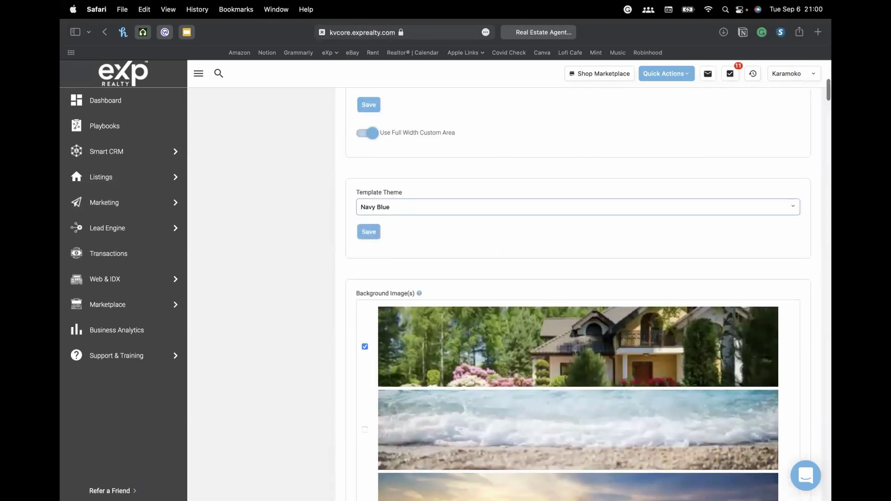
scroll(491, 203, "down", 2)
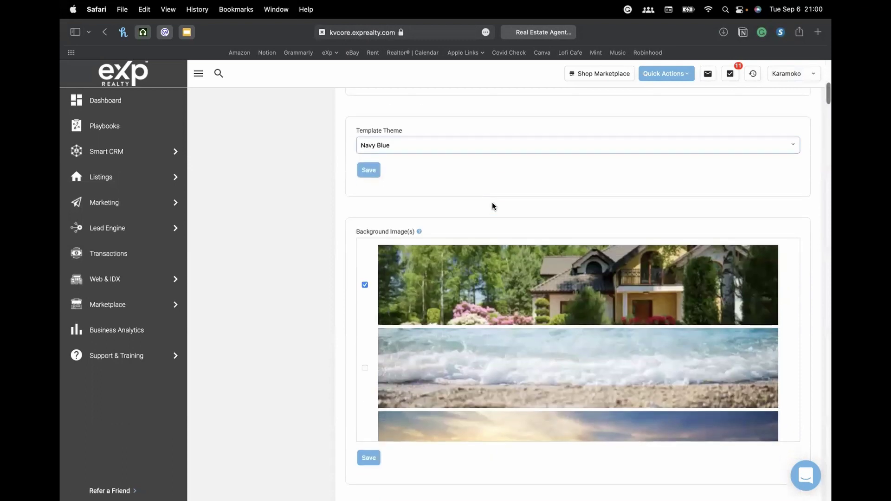
- Open the agent's live website from the account options to view its homepage background, and return to the Background Image(s) settings
scroll(504, 191, "down", 1)
scroll(405, 199, "down", 1)
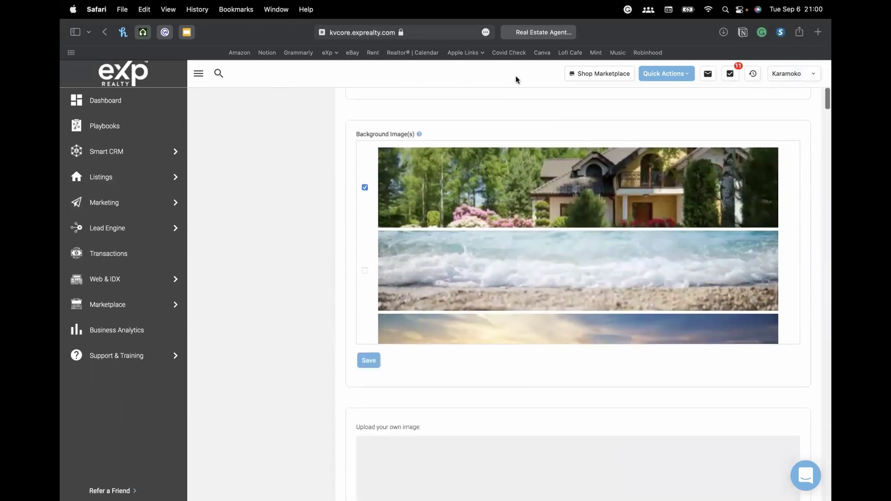
left_click(792, 74)
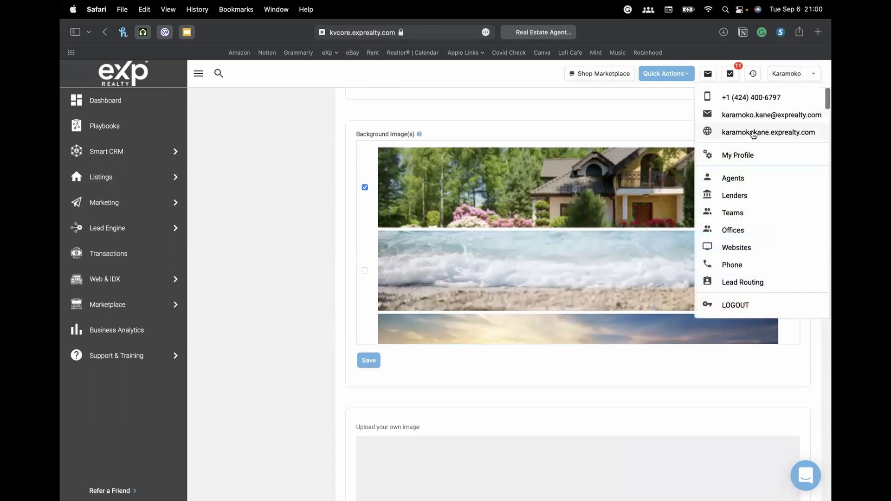
left_click(774, 139)
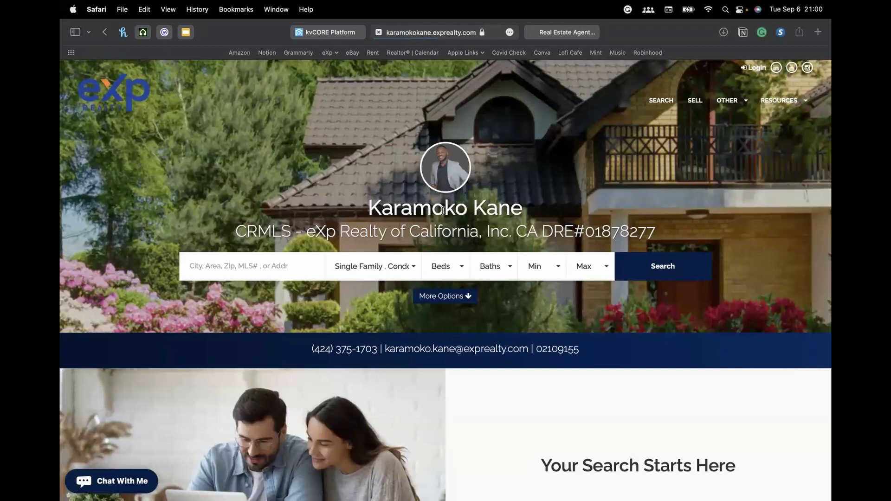
left_click(311, 32)
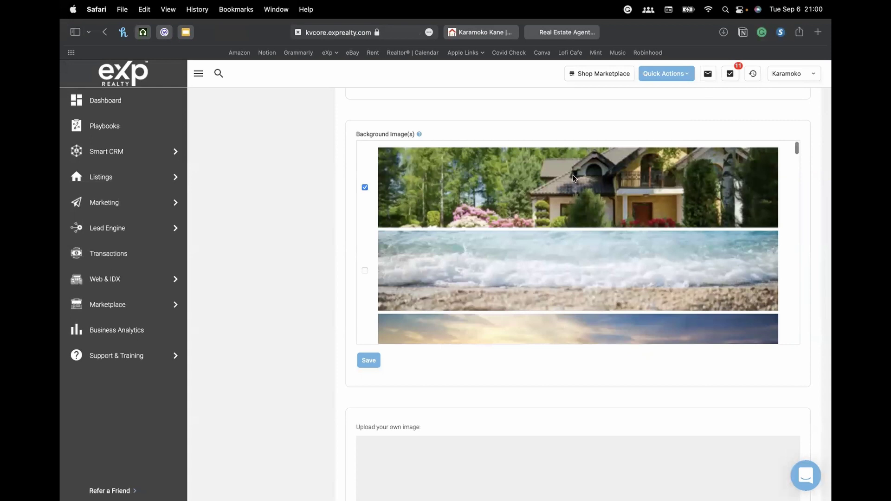
- Read the Background Image(s) help tip and add the beach waves image to the selected backgrounds
left_click(365, 270)
scroll(528, 274, "down", 2)
scroll(527, 274, "up", 2)
mouse_move(420, 135)
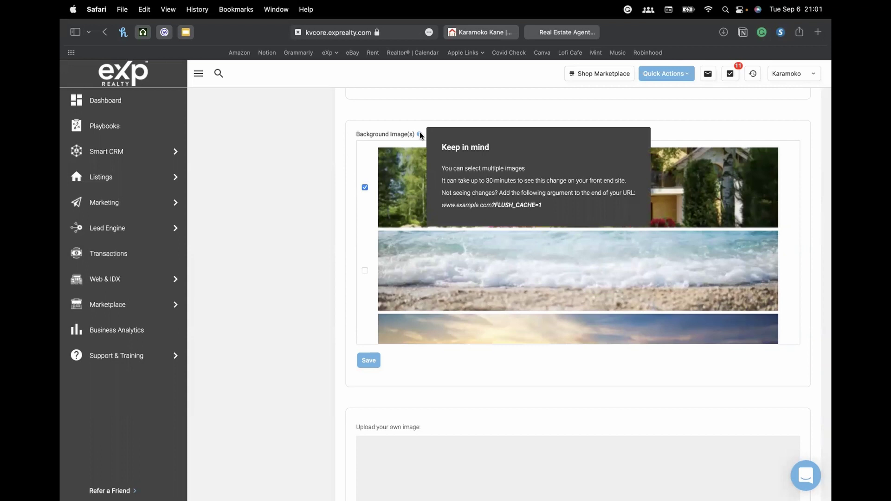
left_click(365, 270)
scroll(368, 283, "down", 2)
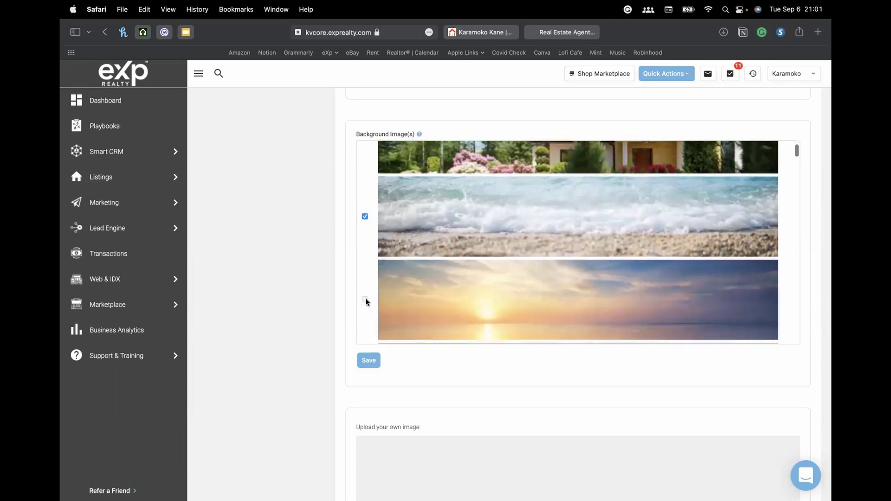
scroll(366, 301, "up", 2)
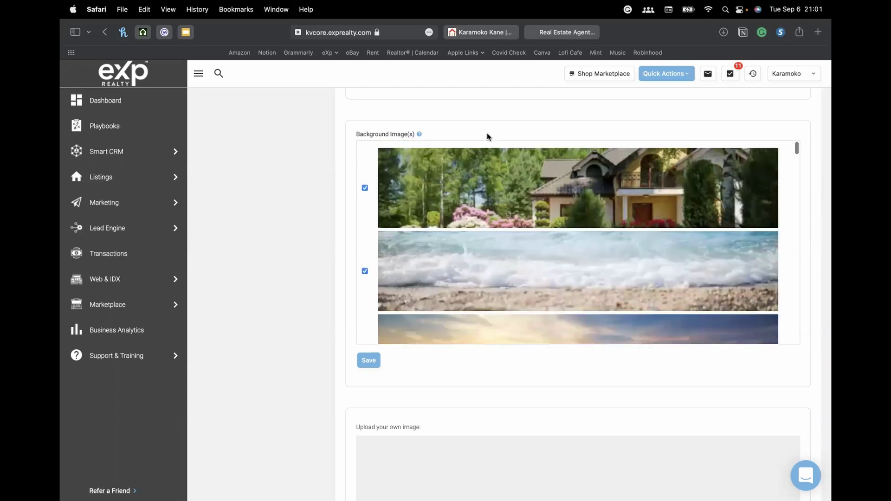
- Check the live website's homepage background again and deselect the beach waves image in the settings
left_click(557, 33)
left_click(419, 33)
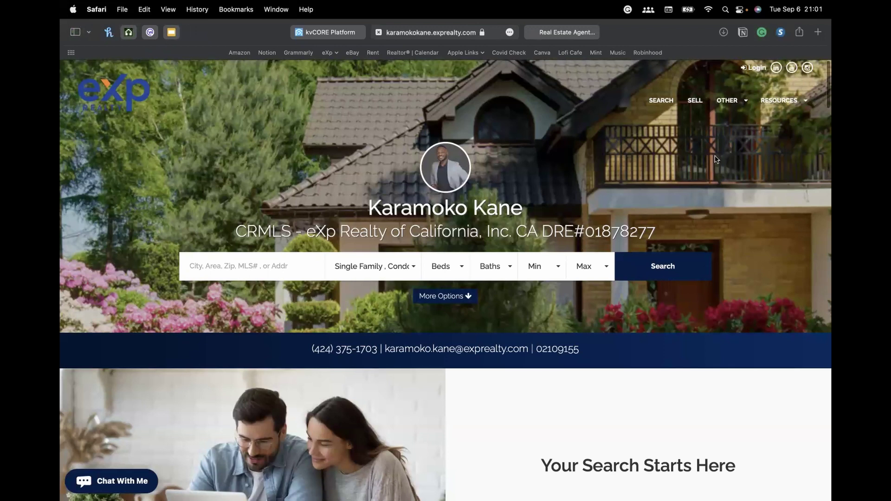
left_click(331, 33)
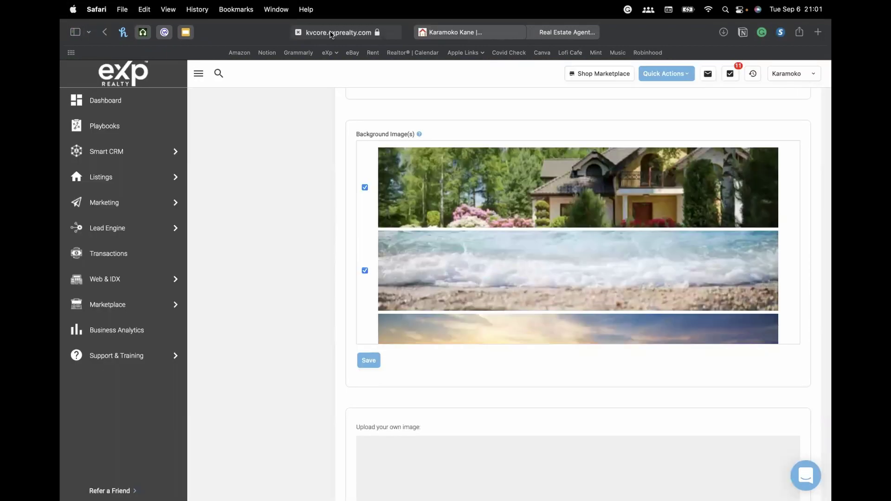
left_click(365, 271)
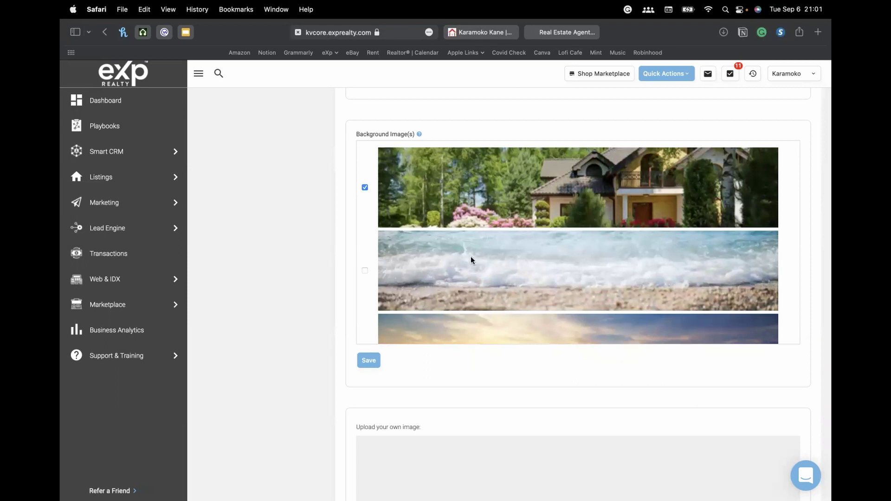
- Look through the rest of the stock background images down to the desert and canyon landscapes
scroll(471, 260, "down", 5)
scroll(471, 290, "down", 15)
scroll(471, 289, "down", 15)
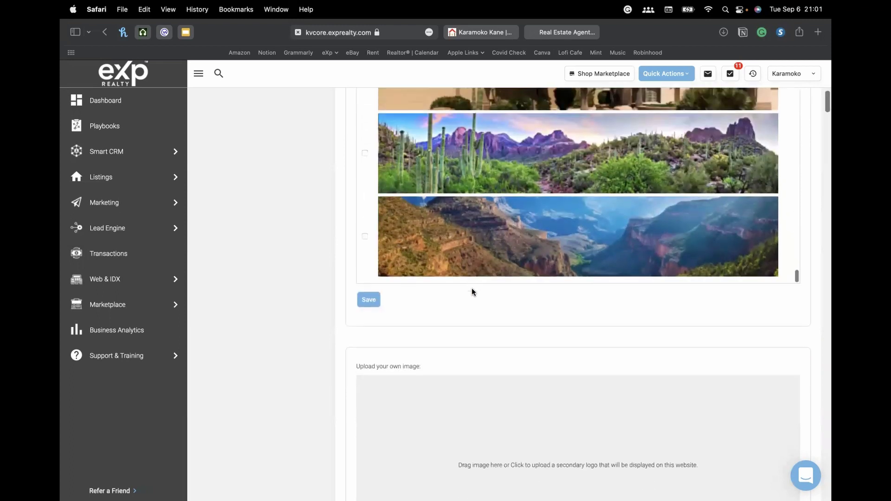
scroll(471, 292, "up", 3)
scroll(572, 243, "up", 3)
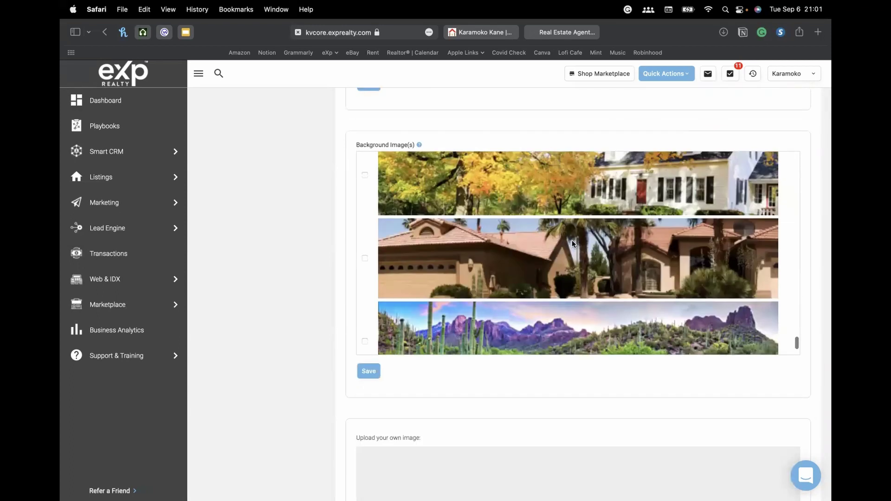
scroll(529, 278, "down", 2)
- Open the file chooser for uploading a custom background image and cancel it without choosing a file
scroll(297, 246, "down", 5)
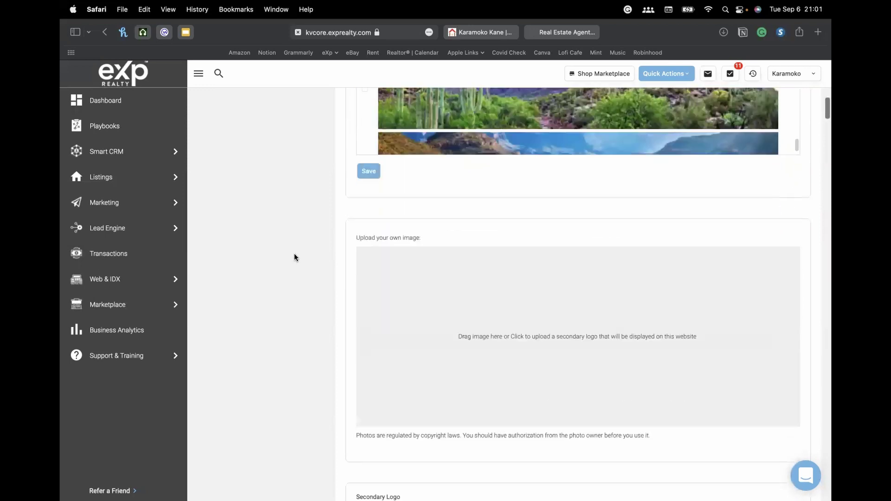
scroll(298, 255, "down", 4)
scroll(306, 241, "up", 2)
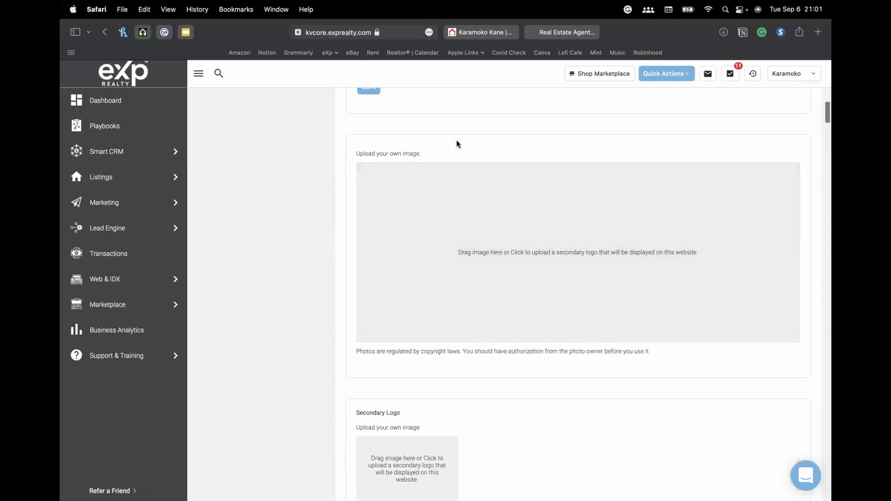
scroll(418, 167, "up", 1)
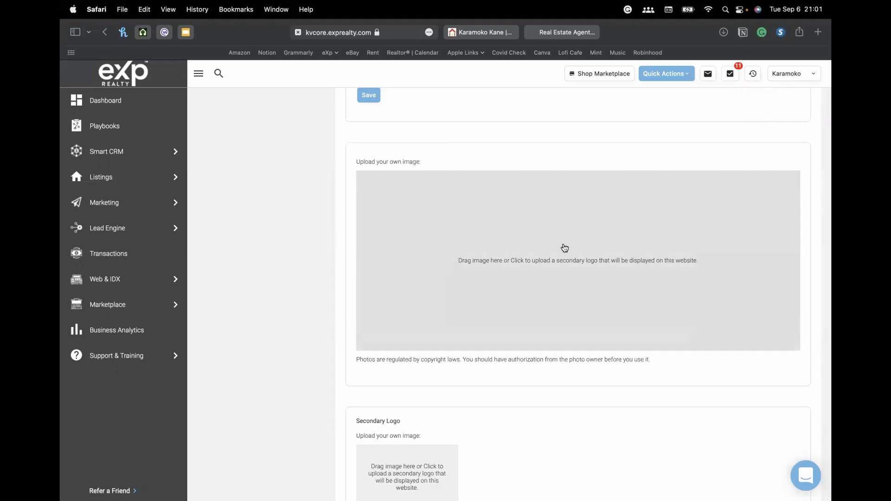
left_click(578, 264)
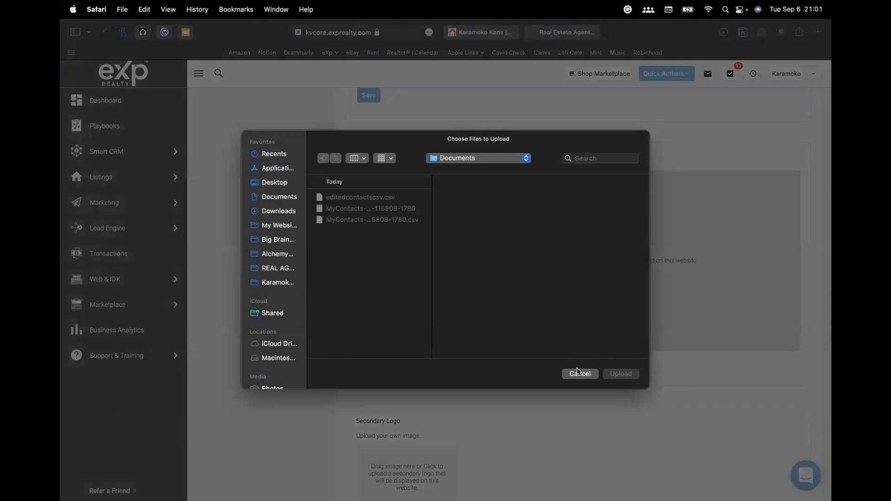
left_click(579, 373)
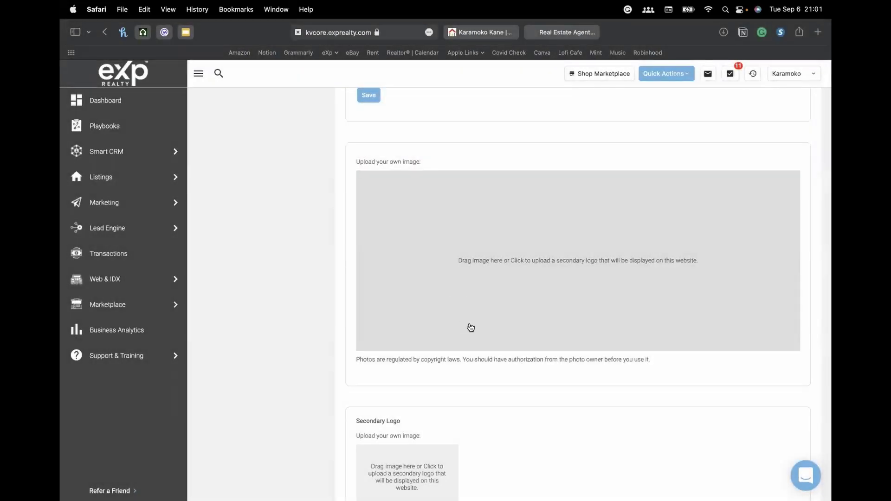
- Examine the Secondary Logo upload option, view the live agent site and the personal website, and return to the settings
scroll(288, 298, "down", 5)
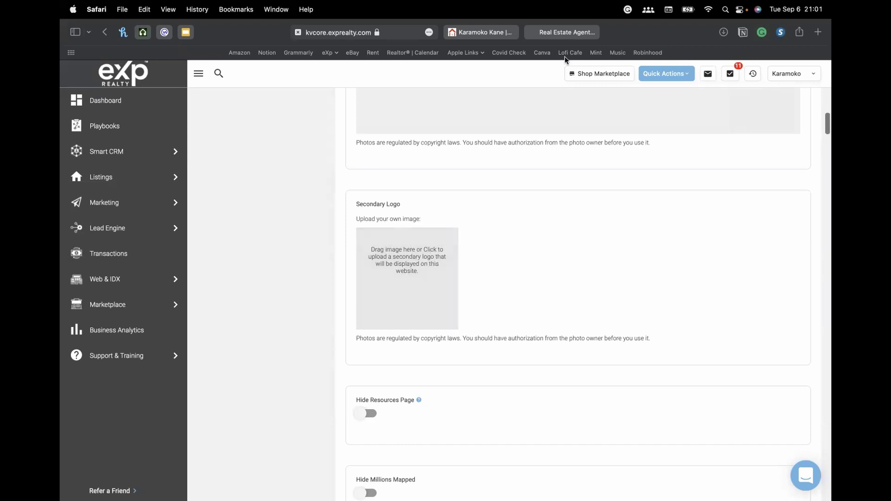
left_click(482, 32)
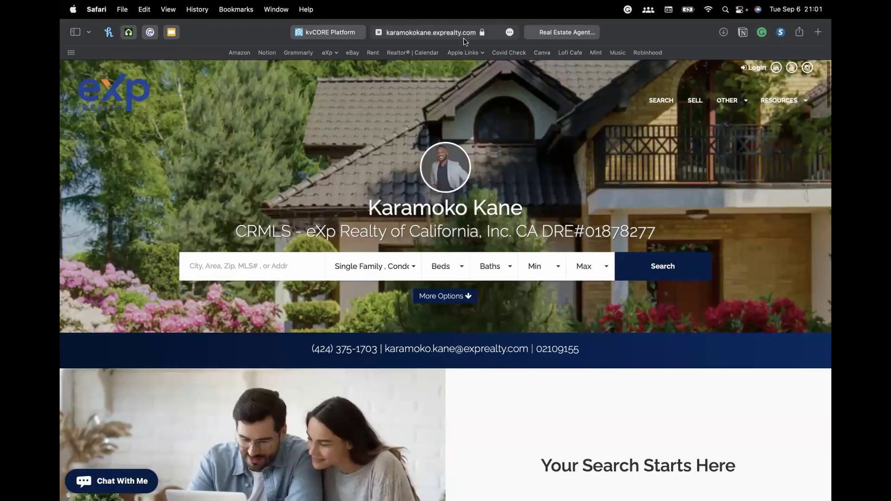
left_click(558, 32)
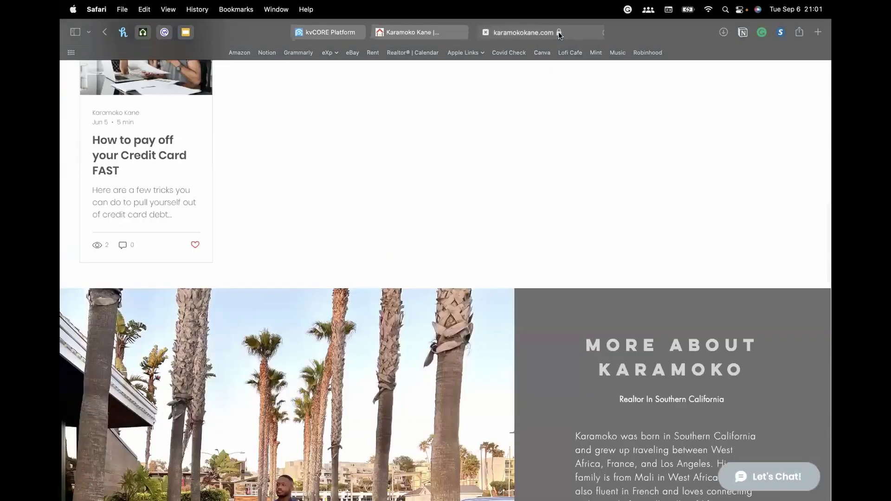
left_click(331, 35)
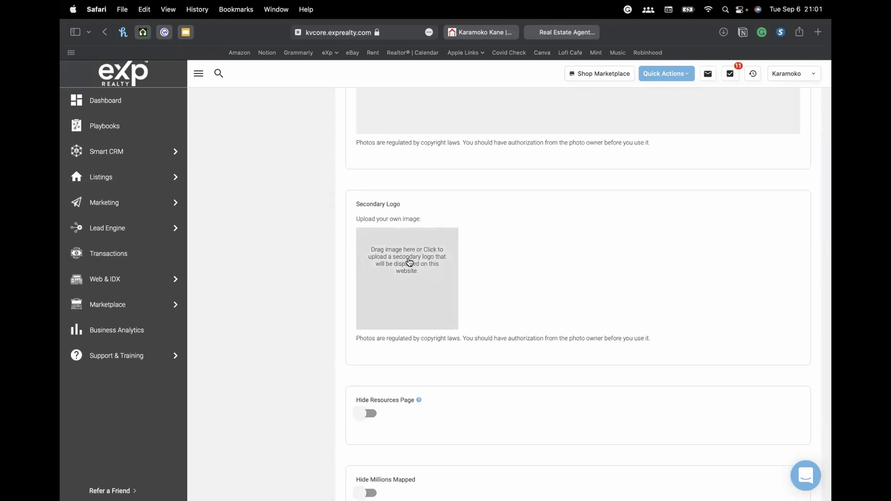
- Open the live website's Resources page, look through it down to the footer, and return to the website settings
scroll(304, 217, "down", 5)
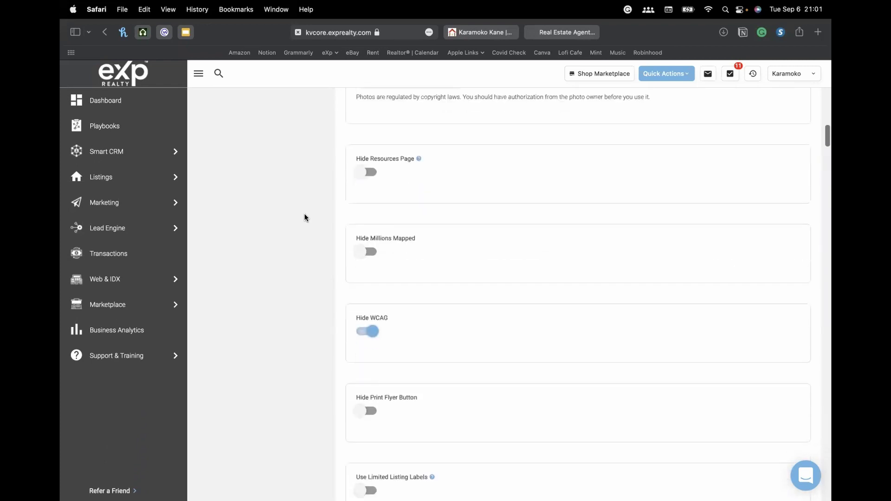
scroll(421, 183, "down", 1)
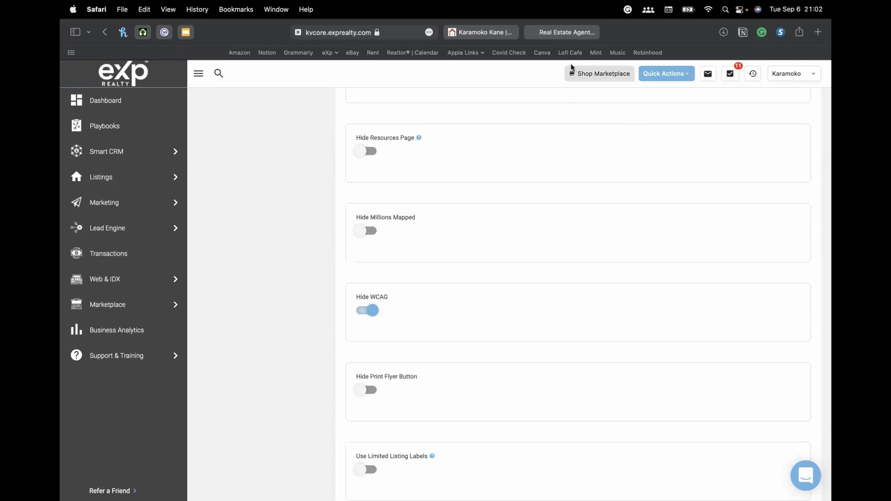
left_click(485, 34)
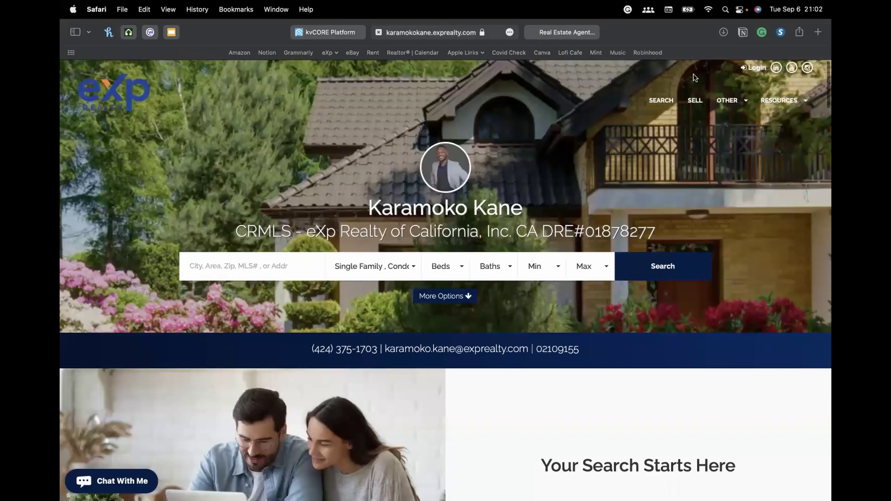
mouse_move(784, 102)
left_click(747, 122)
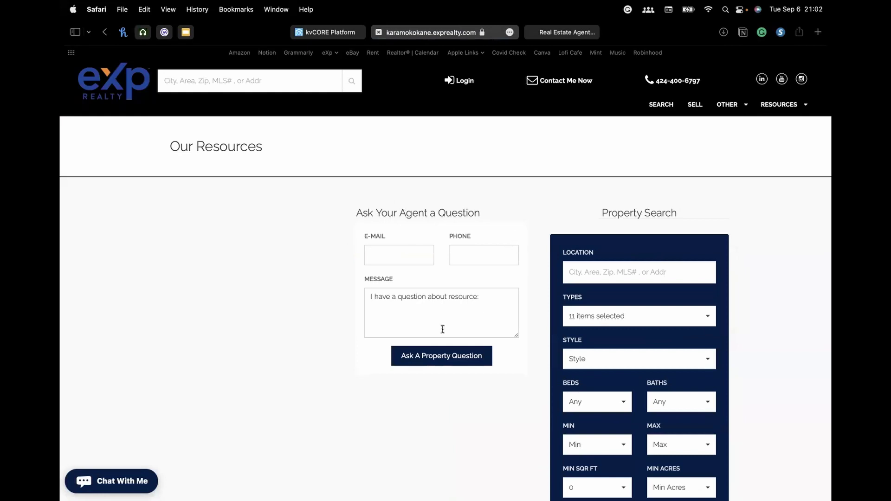
scroll(521, 268, "down", 5)
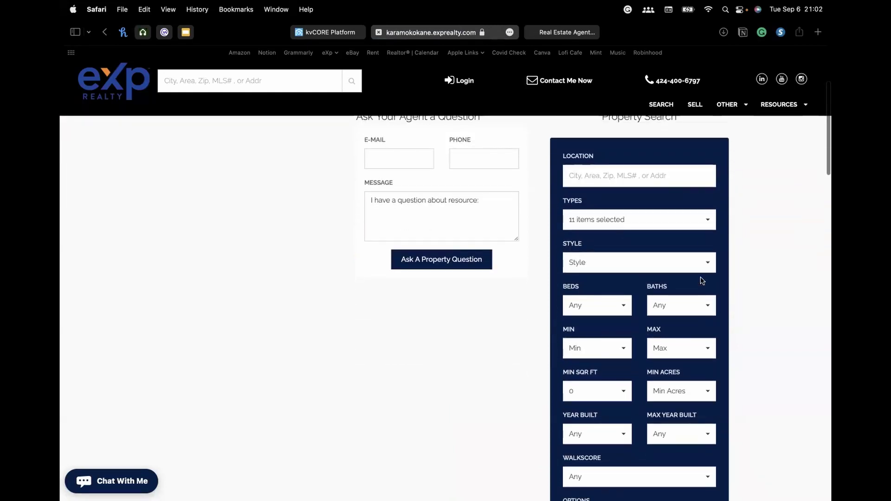
scroll(652, 365, "down", 20)
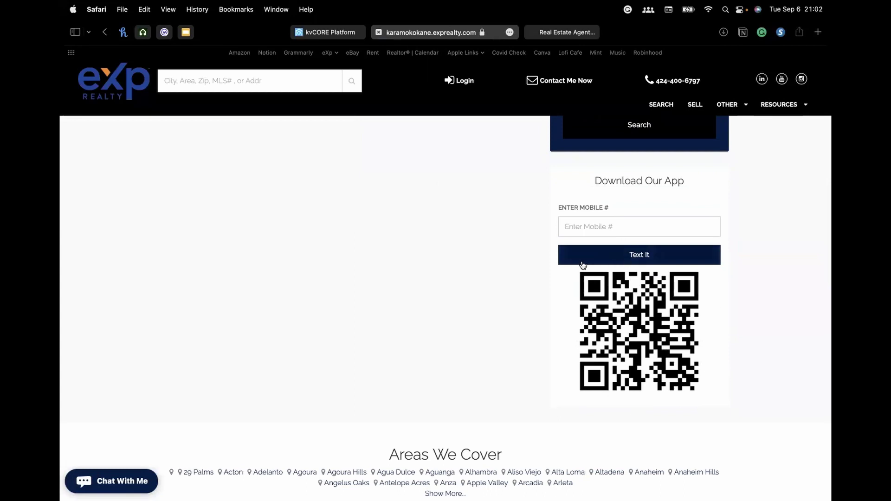
scroll(518, 255, "down", 10)
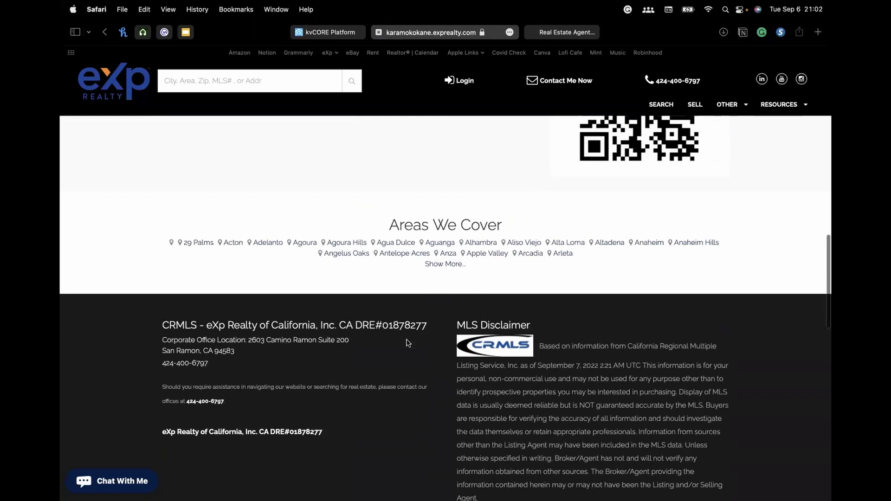
scroll(430, 284, "up", 20)
left_click(325, 32)
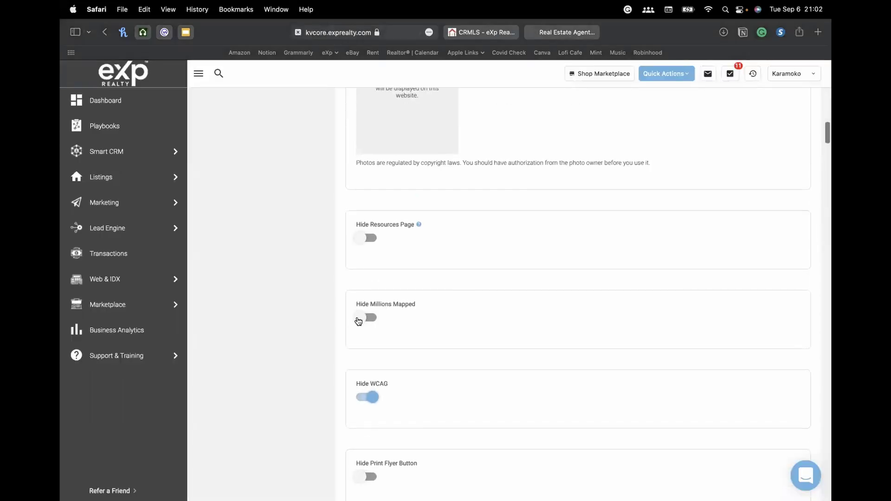
- Examine the Hide Millions Mapped, Hide WCAG, Hide Print Flyer Button and Use Limited Listing Labels options
scroll(395, 336, "down", 3)
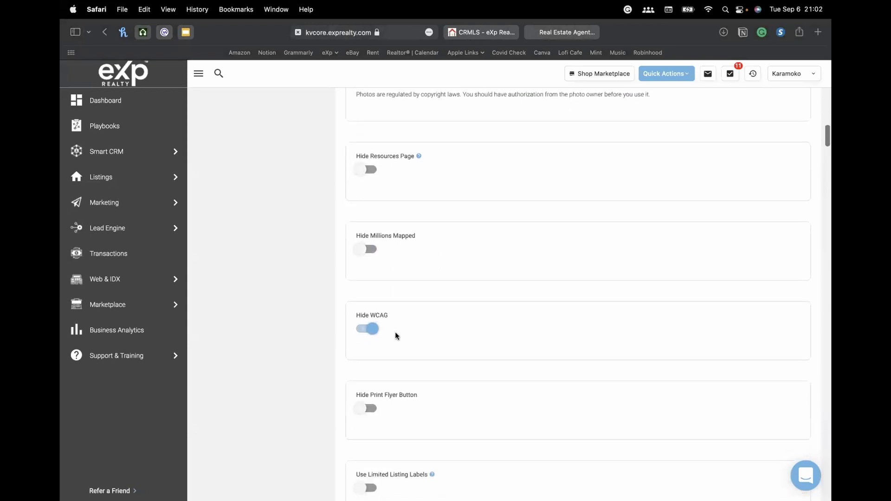
left_click_drag(380, 314, 486, 363)
scroll(490, 365, "down", 4)
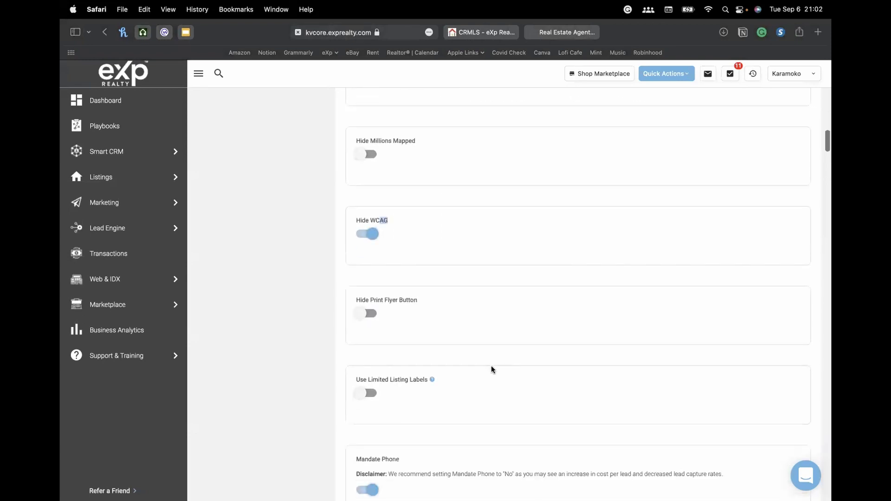
scroll(448, 281, "down", 4)
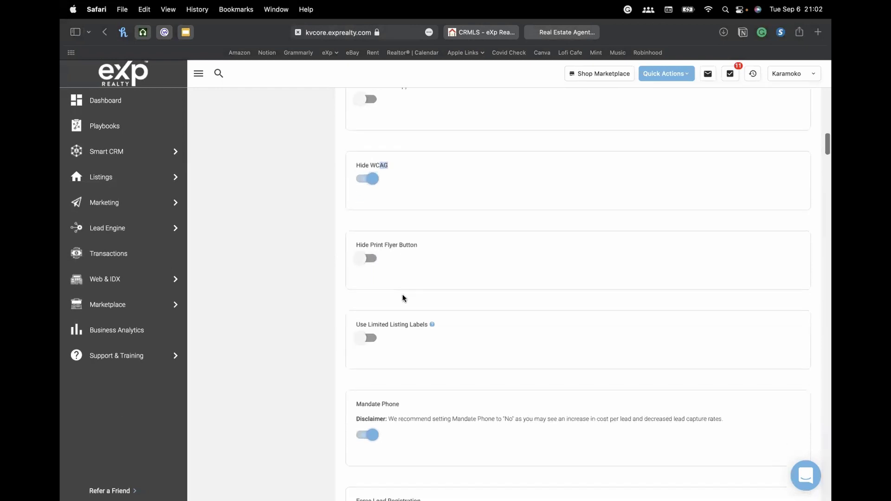
scroll(382, 302, "down", 5)
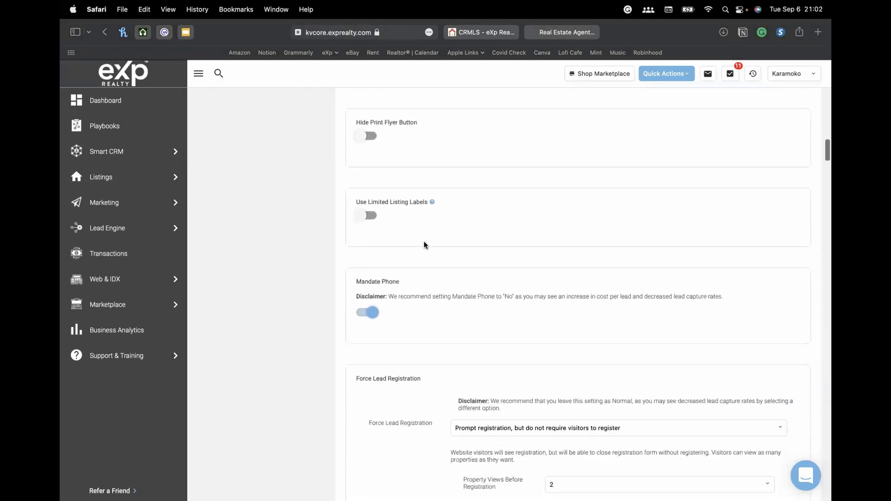
mouse_move(432, 204)
scroll(420, 223, "down", 3)
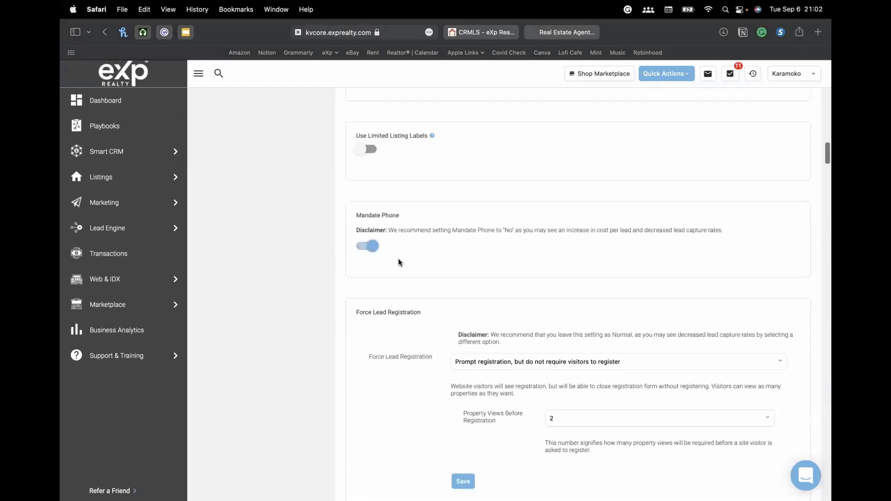
- Read the disclaimer under the Mandate Phone setting and continue down to Force Lead Registration
scroll(404, 204, "down", 2)
left_click_drag(387, 174, 547, 172)
left_click(386, 183)
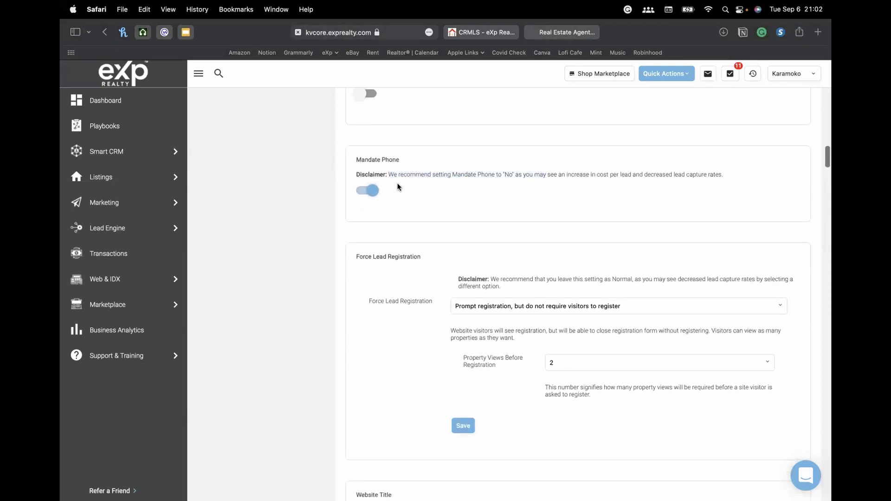
scroll(399, 186, "up", 2)
scroll(401, 204, "up", 4)
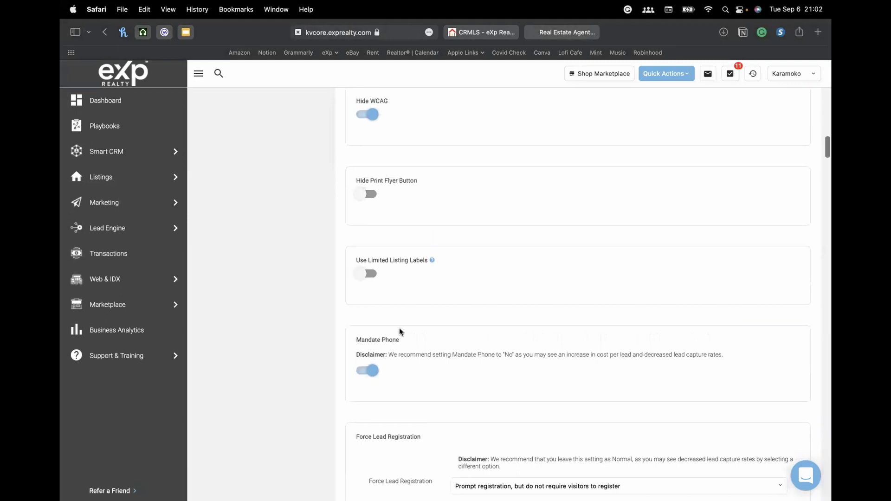
scroll(400, 333, "down", 10)
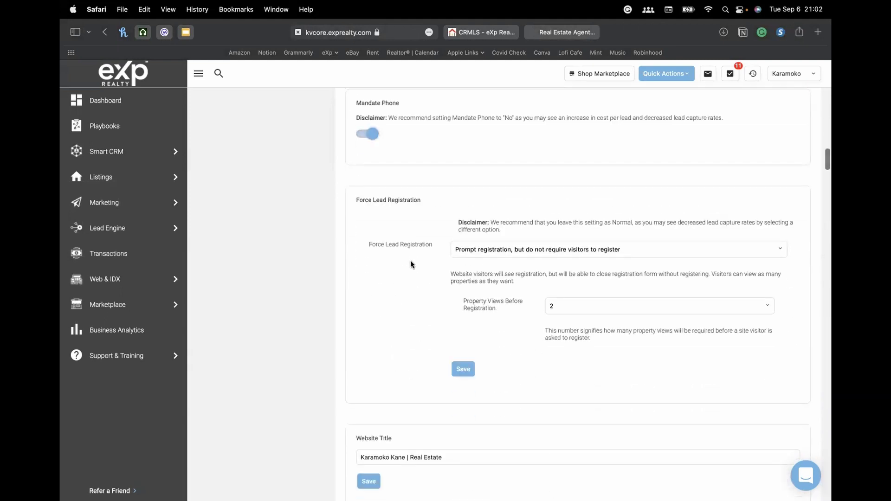
- Review the available Force Lead Registration options and close the list without changing the selection
scroll(413, 262, "down", 3)
scroll(464, 232, "up", 3)
scroll(485, 213, "down", 4)
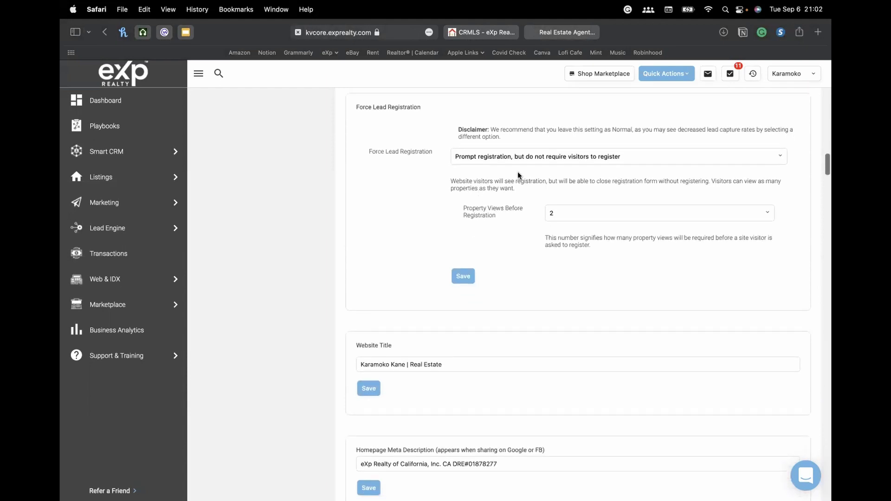
scroll(470, 208, "up", 1)
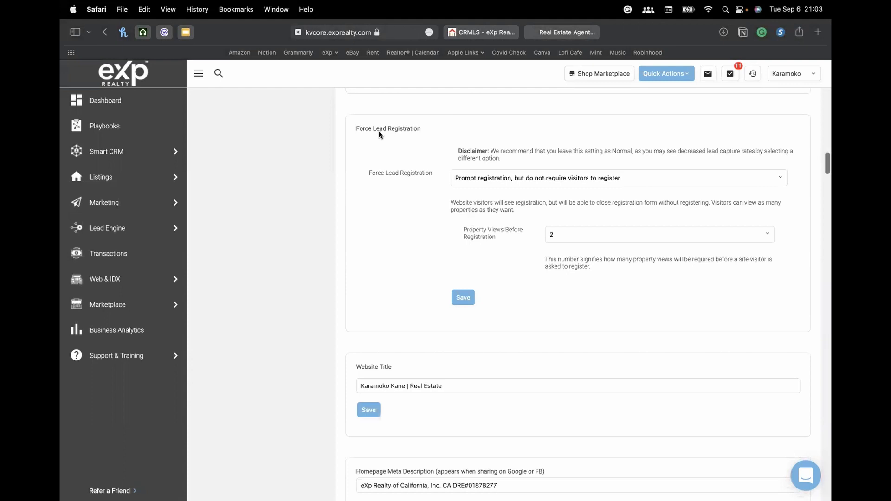
left_click_drag(358, 128, 421, 128)
left_click(576, 124)
left_click(495, 177)
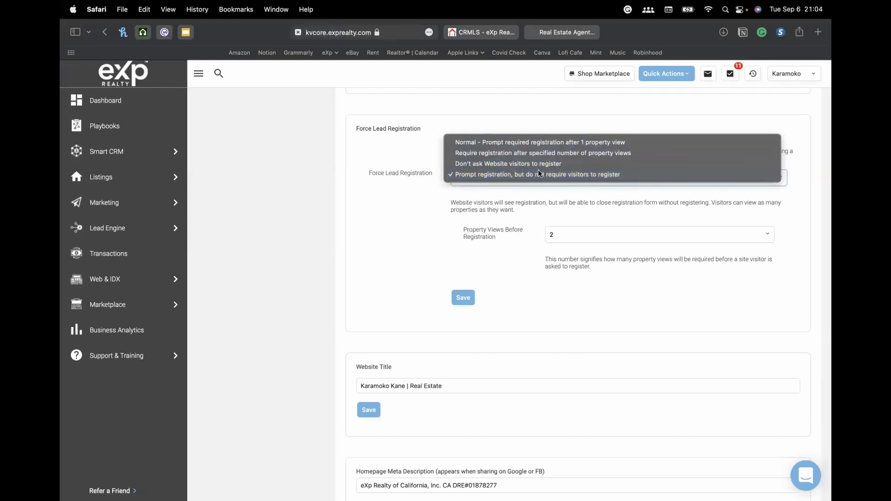
left_click(381, 233)
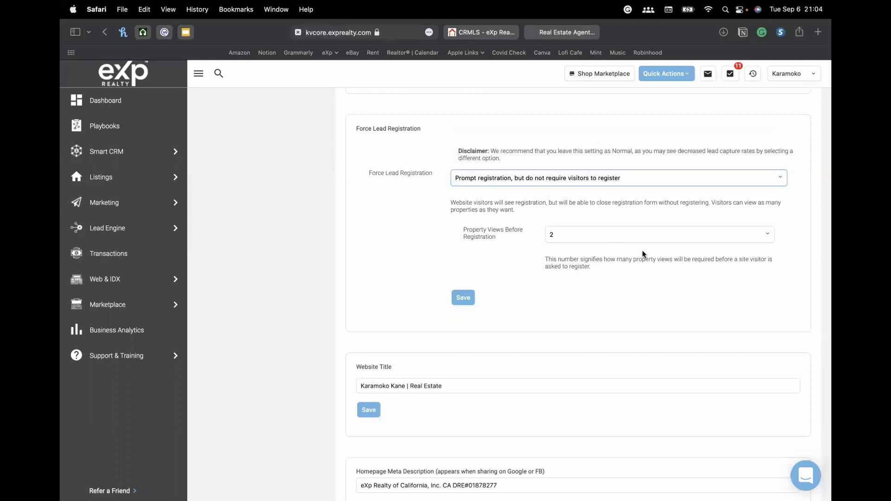
- Review the choices for Property Views Before Registration and keep 2
left_click(584, 238)
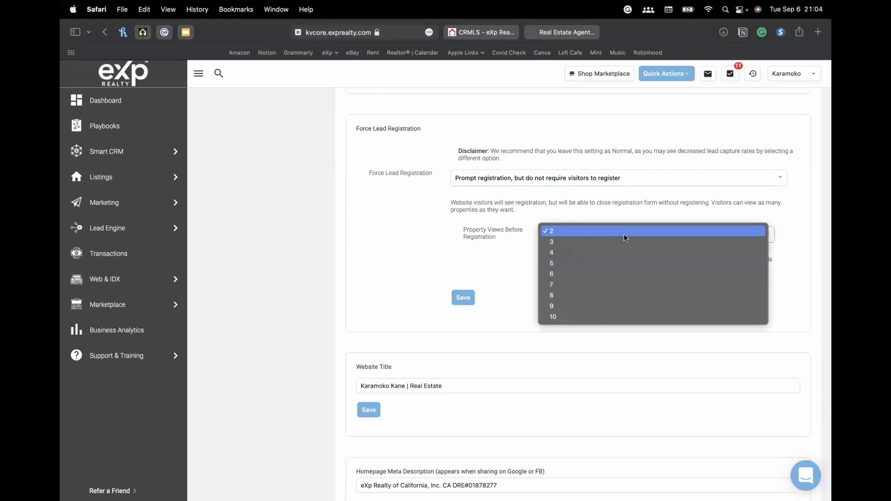
left_click(594, 231)
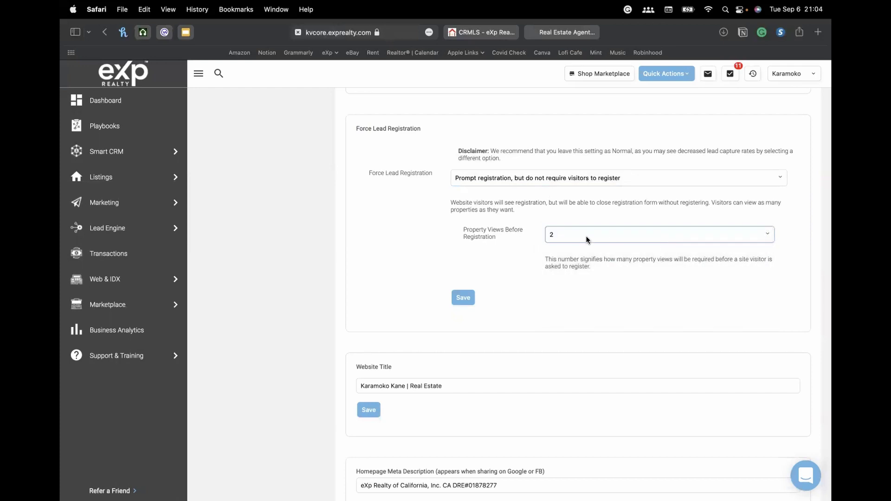
scroll(520, 316, "down", 1)
scroll(519, 315, "up", 1)
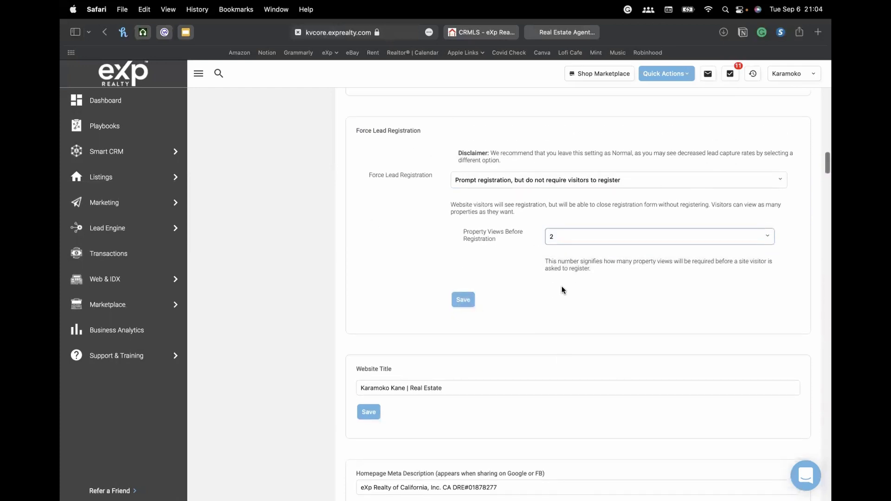
- Look over the Website Title and Homepage Meta Description fields, and return to the start of the General settings
scroll(562, 288, "down", 5)
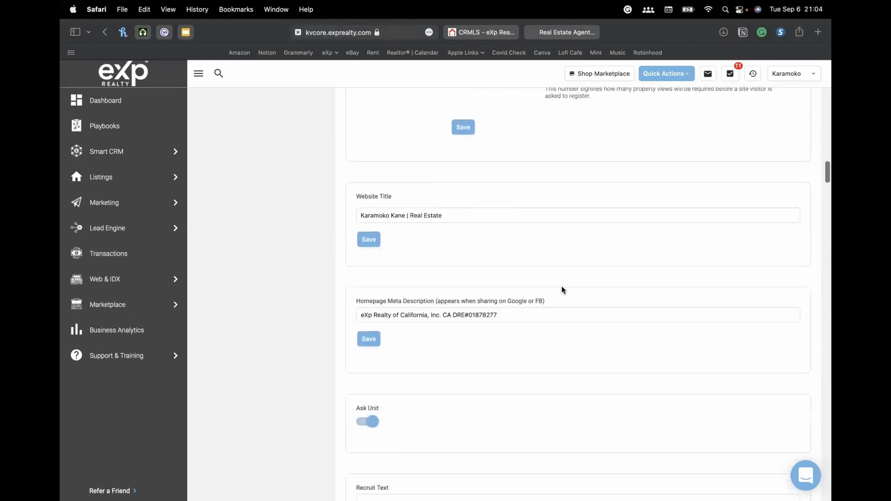
scroll(562, 290, "down", 2)
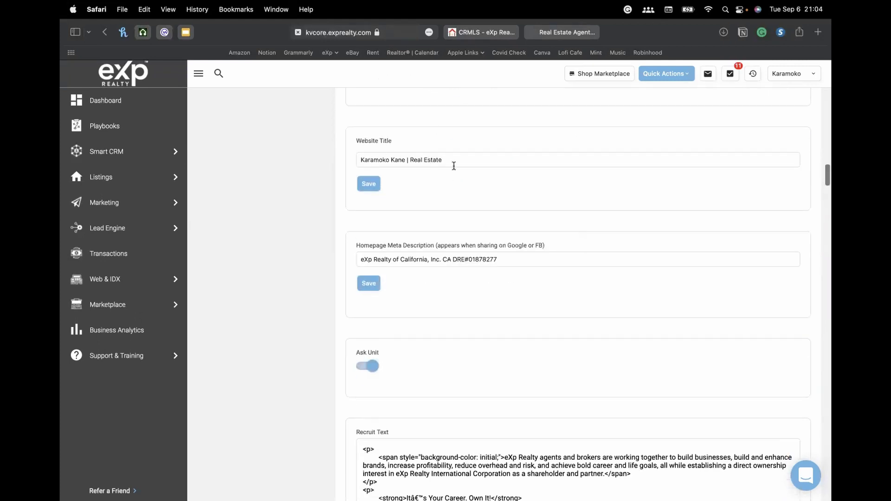
scroll(455, 166, "up", 5)
scroll(455, 166, "up", 3)
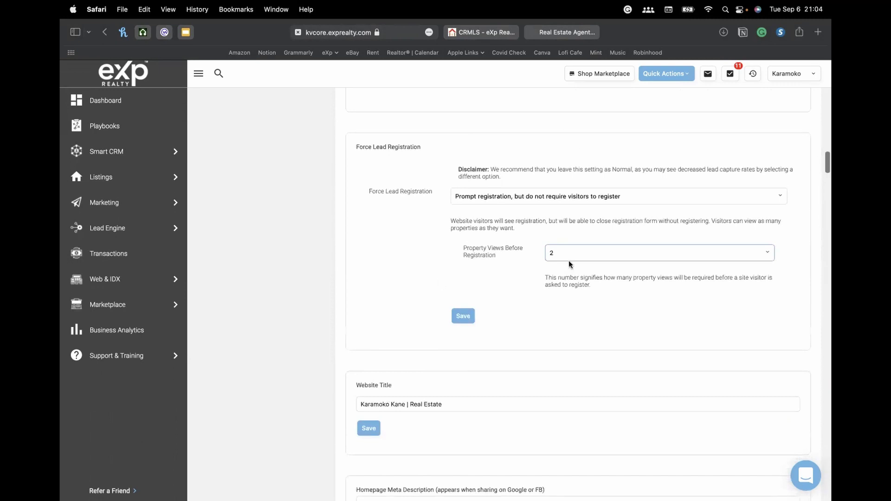
scroll(569, 260, "up", 20)
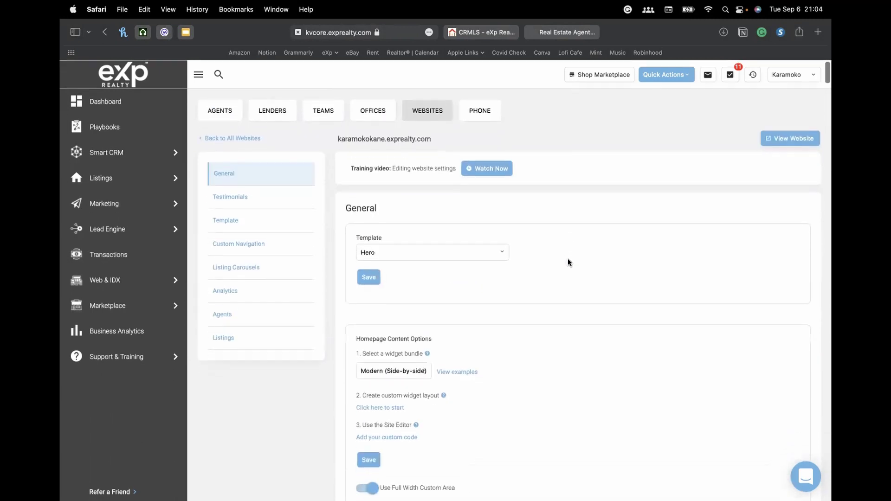
- Open the Web & IDX website manager, enter Website Settings from there, and look through the General options down to Secondary Logo
mouse_move(93, 286)
left_click(106, 284)
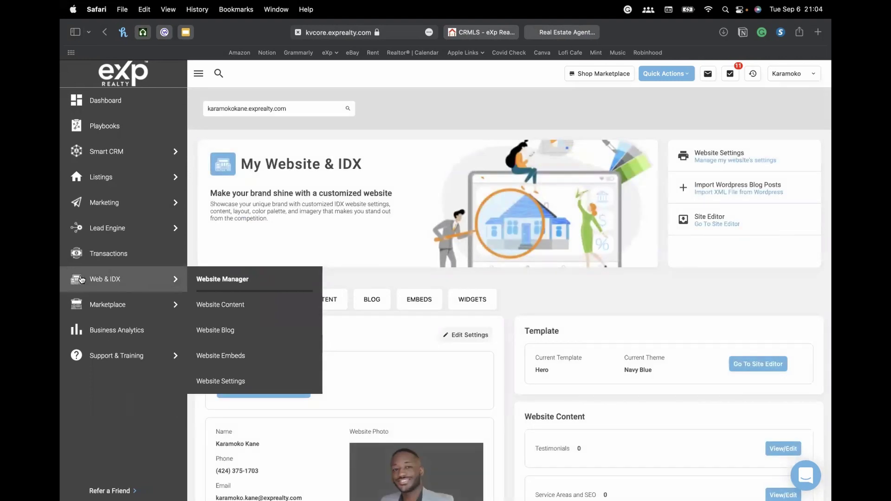
left_click(746, 163)
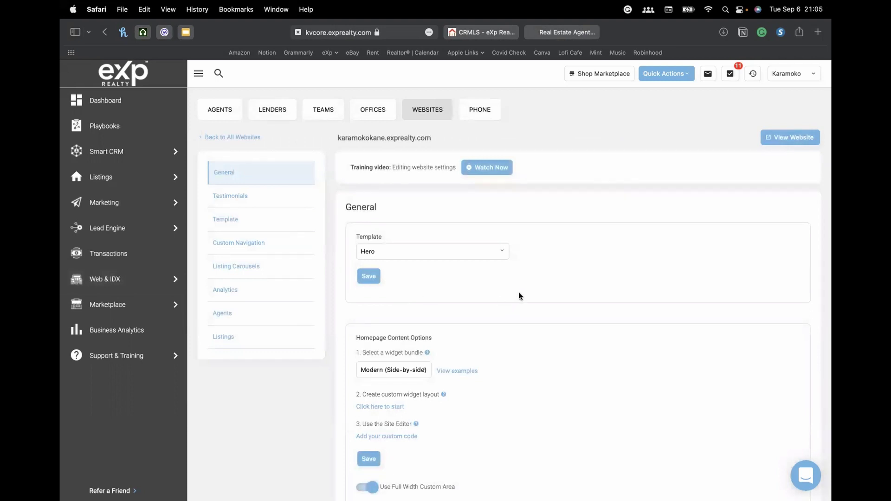
scroll(519, 291, "down", 5)
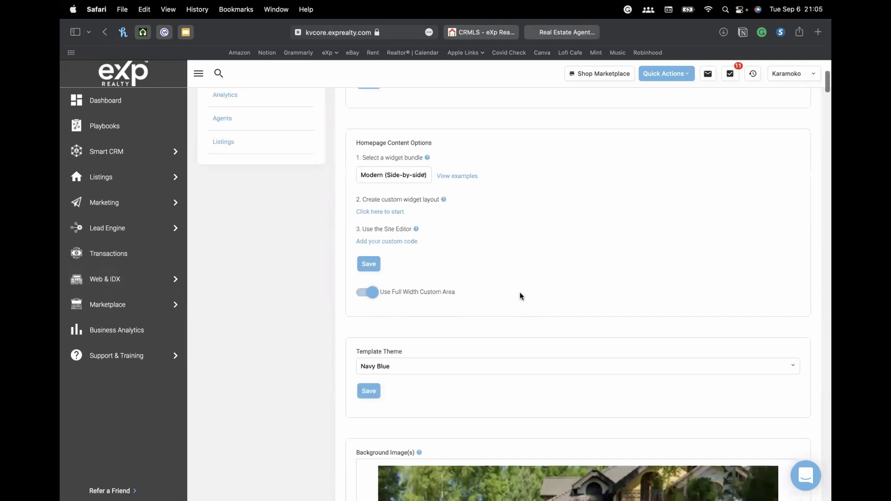
scroll(520, 293, "down", 15)
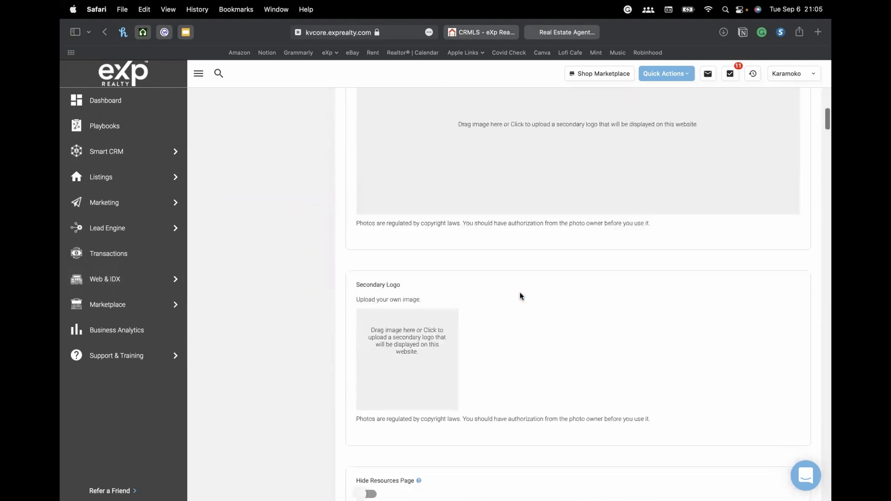
- Go back to the My Website & IDX page and reopen the website's General settings
scroll(520, 296, "up", 1)
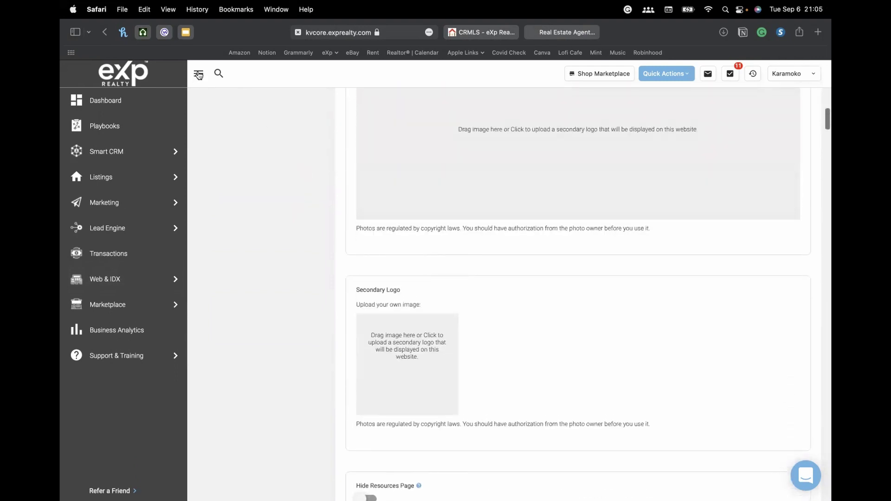
scroll(355, 246, "up", 4)
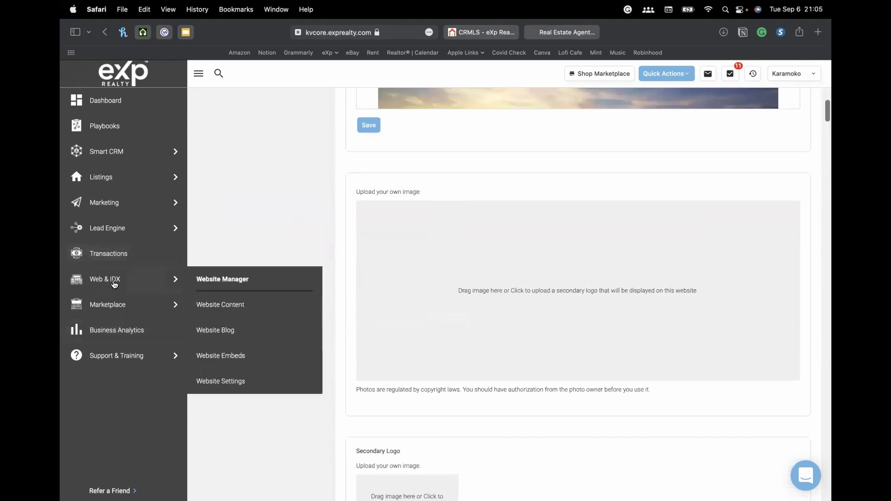
left_click(116, 281)
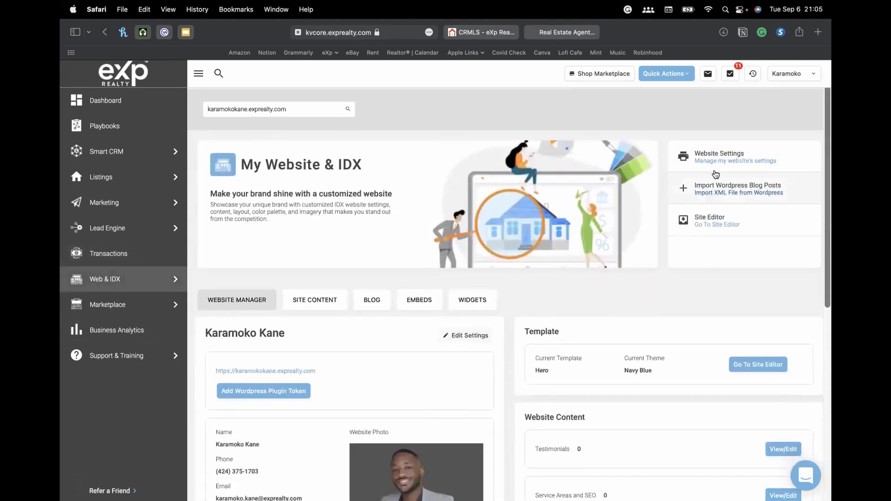
left_click(712, 160)
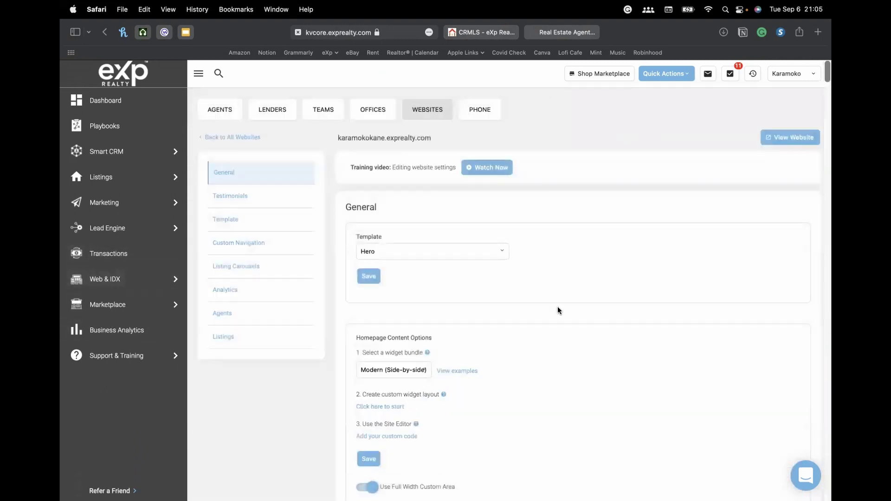
- Find the Website Title field in the General settings and examine its text
scroll(547, 319, "down", 8)
scroll(546, 319, "down", 5)
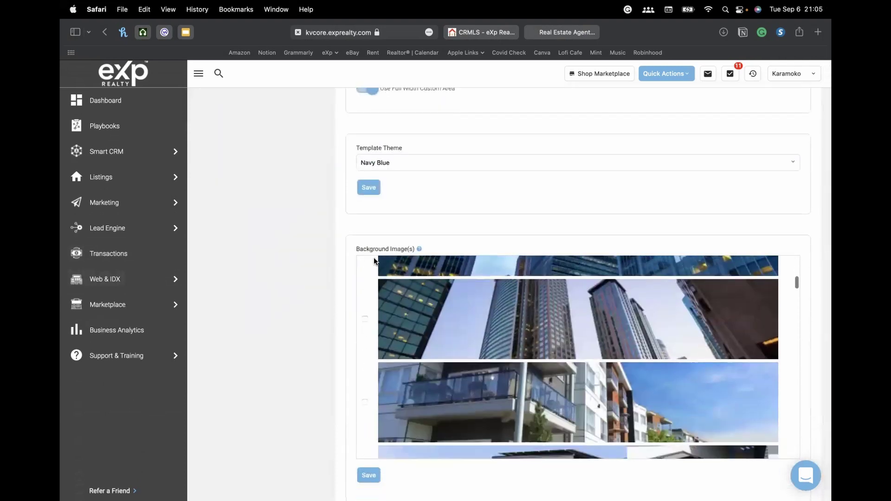
scroll(306, 280, "down", 20)
scroll(307, 282, "down", 15)
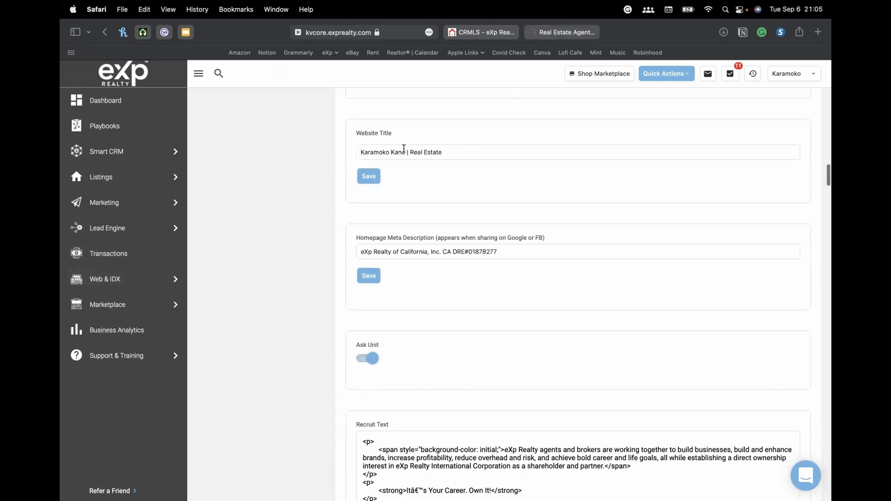
left_click_drag(438, 150, 312, 150)
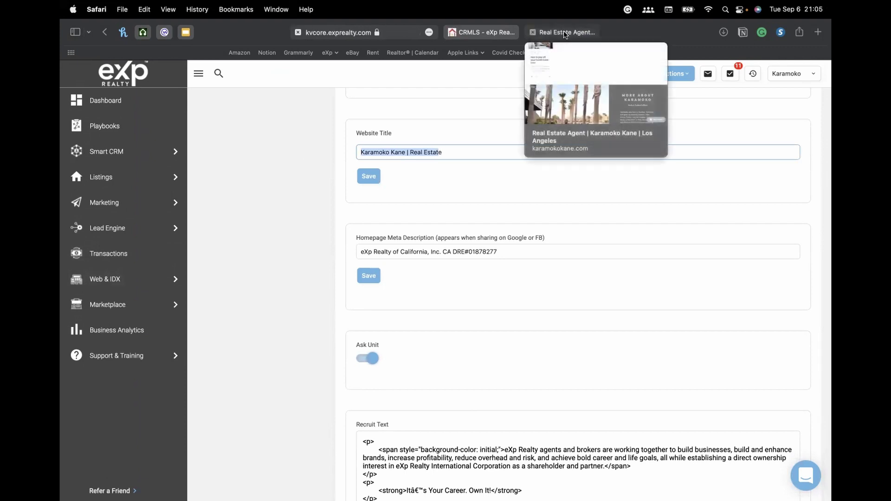
left_click_drag(470, 151, 361, 147)
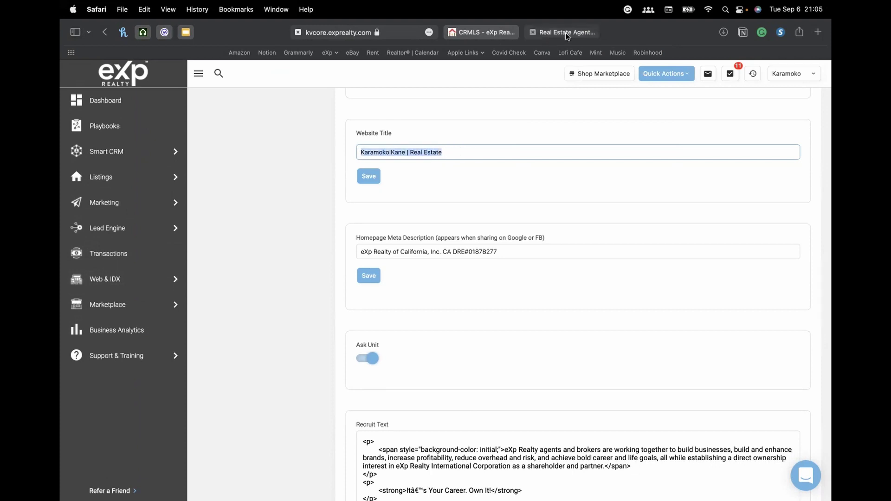
mouse_move(565, 35)
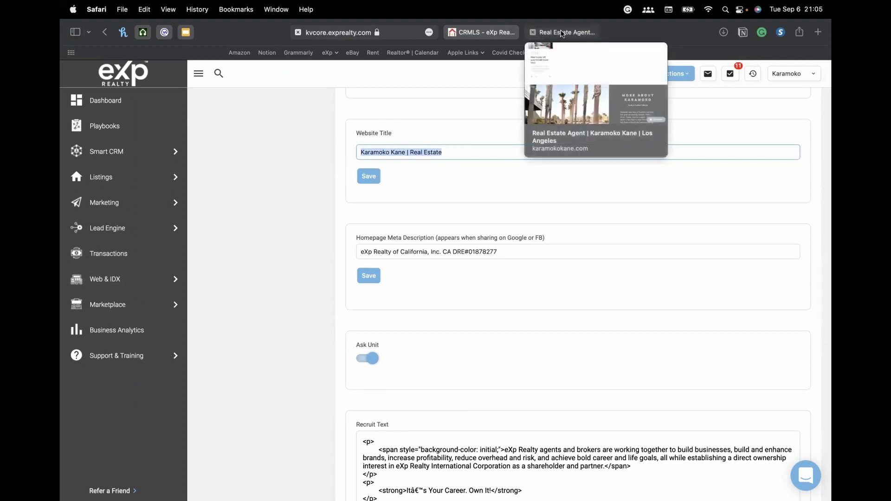
mouse_move(361, 153)
left_mouse_down()
mouse_move(404, 153)
mouse_move(373, 154)
left_mouse_up()
scroll(374, 153, "up", 1)
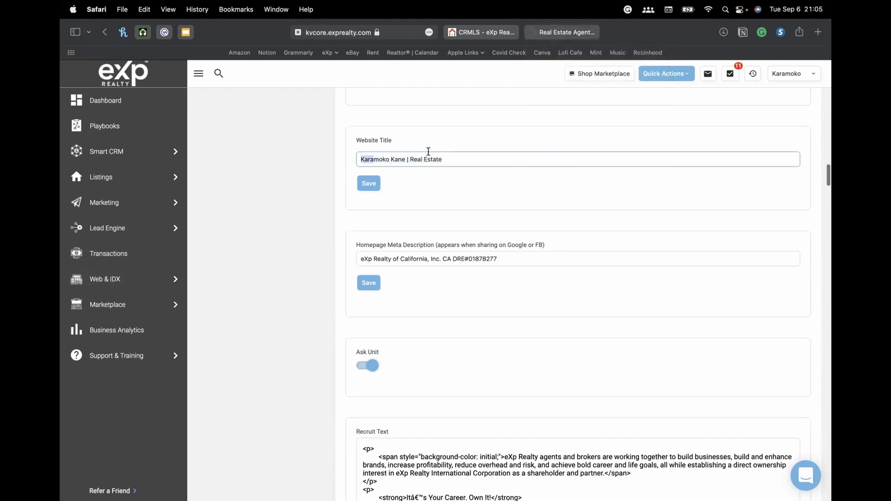
- Compare the browser titles of the personal site and the eXp site, and save the Website Title in kvCORE
left_click(572, 35)
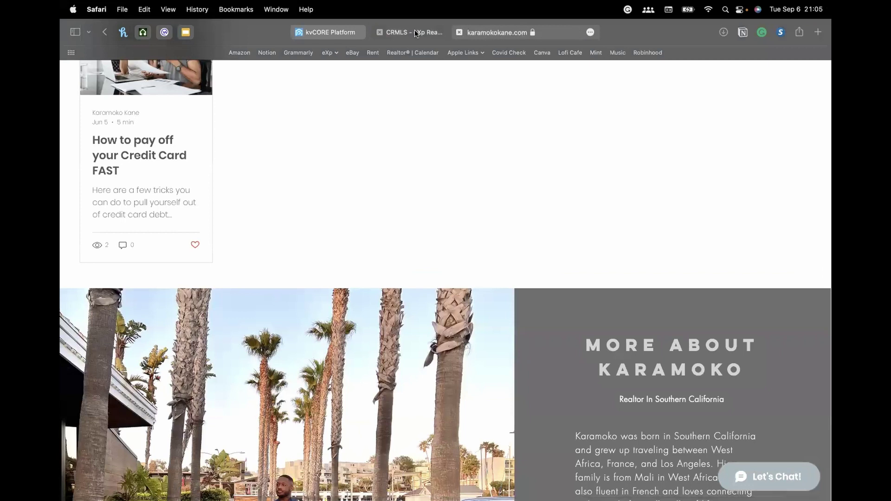
left_click(415, 33)
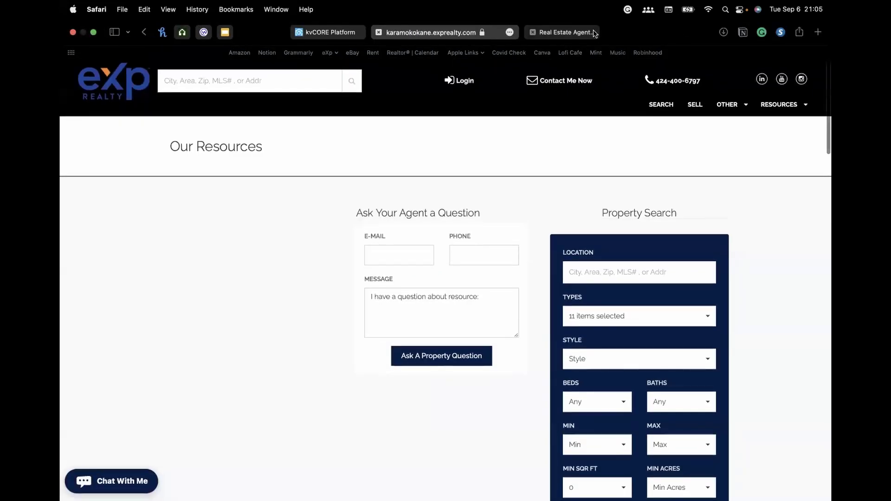
left_click(567, 32)
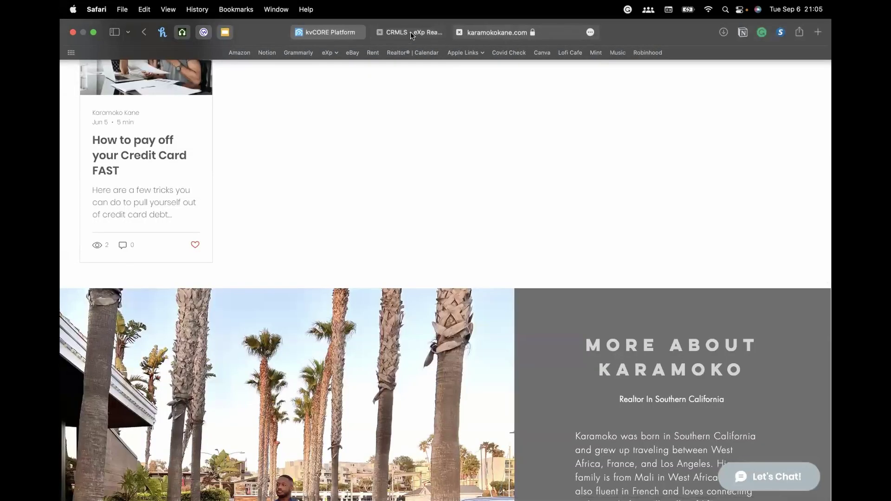
left_click(411, 31)
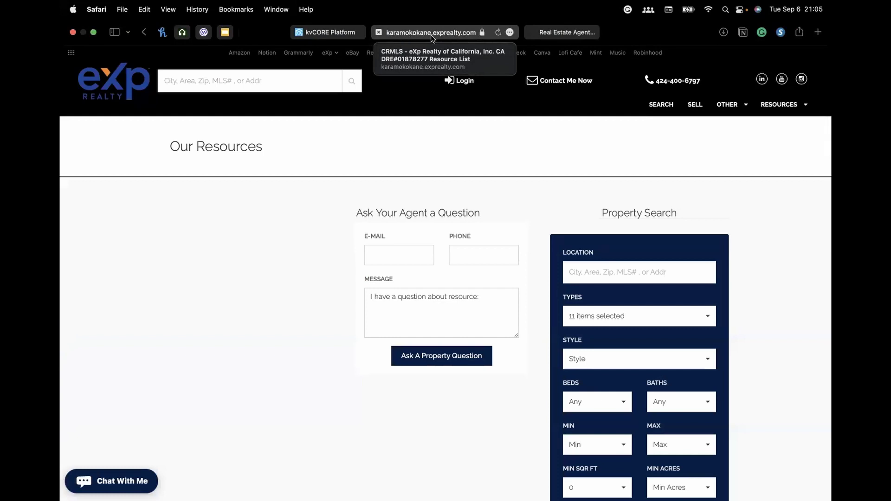
left_click(335, 31)
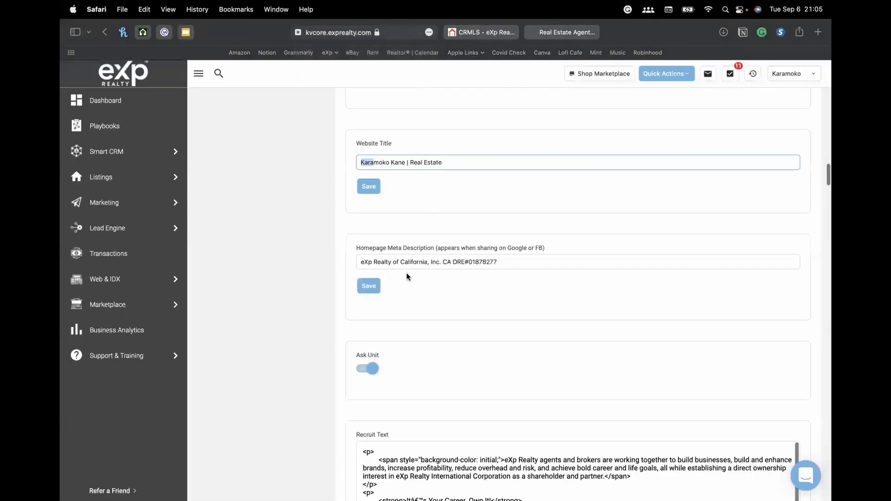
left_click(365, 188)
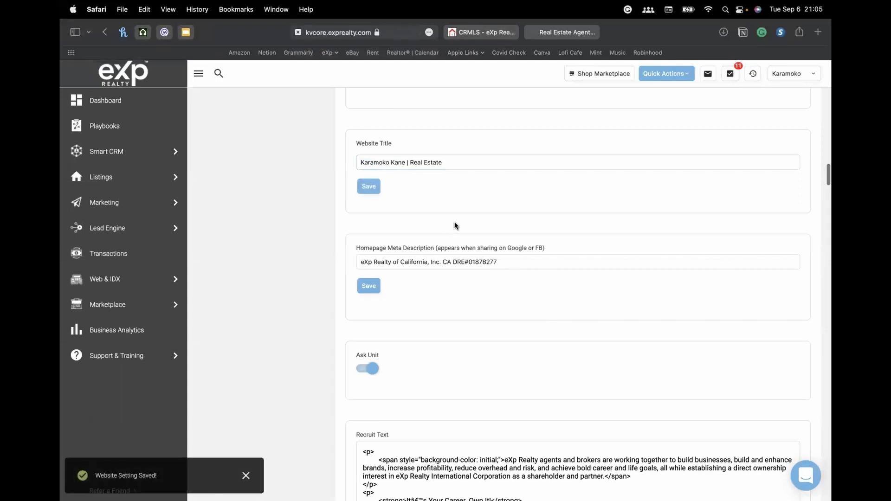
- Examine the Homepage Meta Description, highlighting the brokerage licence portion of its text
scroll(455, 226, "down", 3)
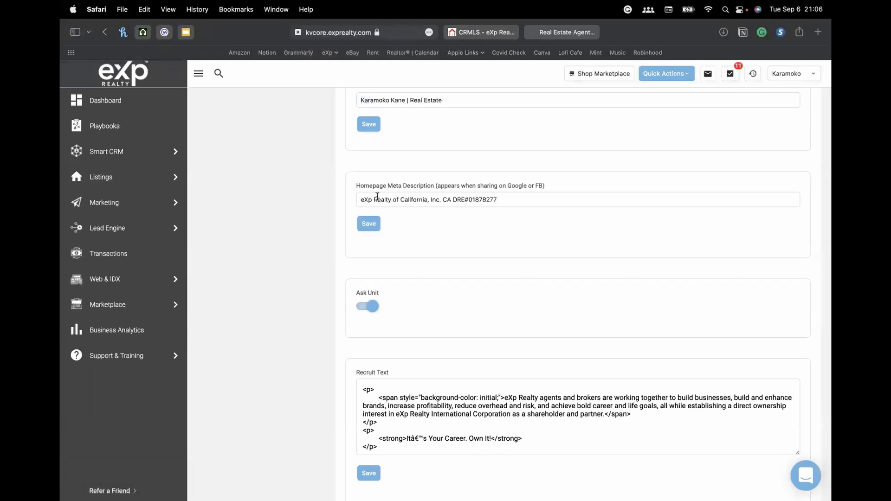
scroll(386, 160, "down", 2)
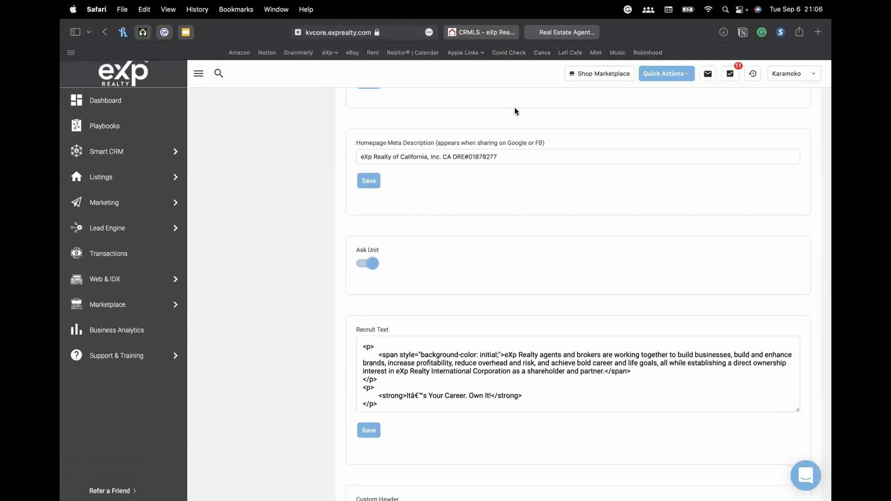
scroll(557, 131, "down", 2)
scroll(394, 168, "up", 3)
left_click_drag(468, 168, 503, 170)
left_click_drag(373, 172, 424, 176)
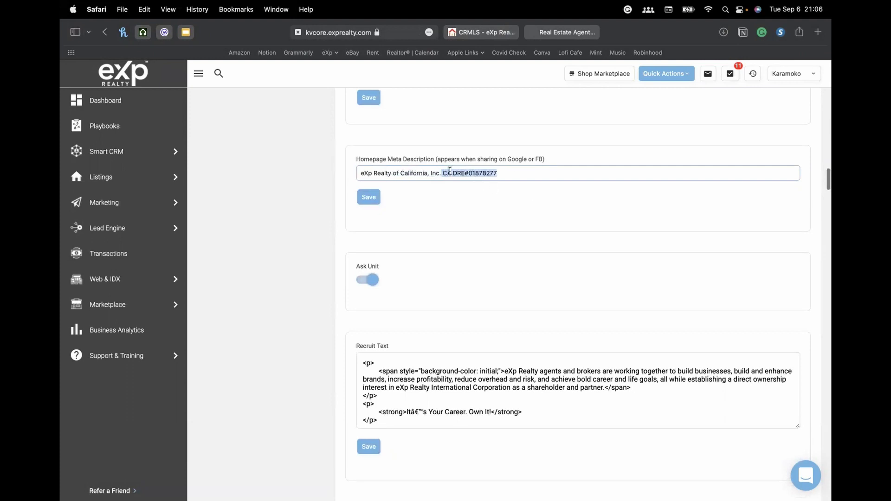
scroll(508, 231, "down", 3)
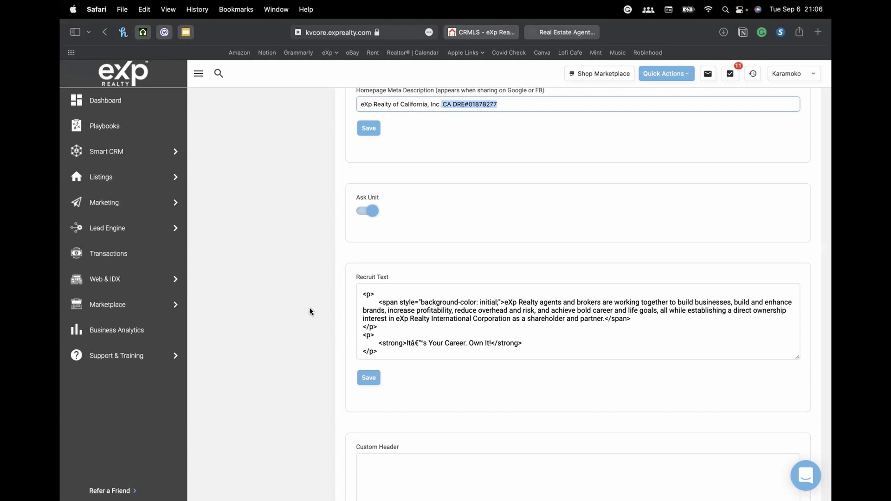
left_click(304, 156)
- Look over the Ask Unit option and the Recruit Text field of the General settings
scroll(338, 171, "down", 5)
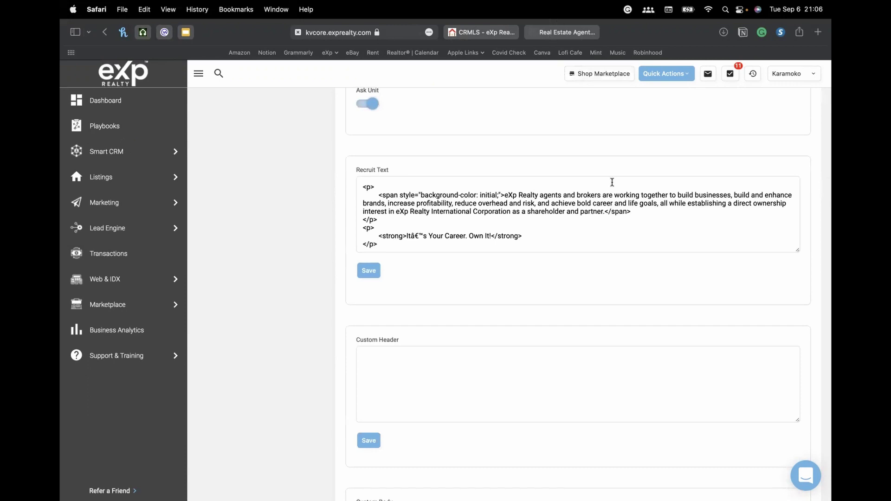
scroll(478, 260, "down", 7)
scroll(477, 260, "up", 13)
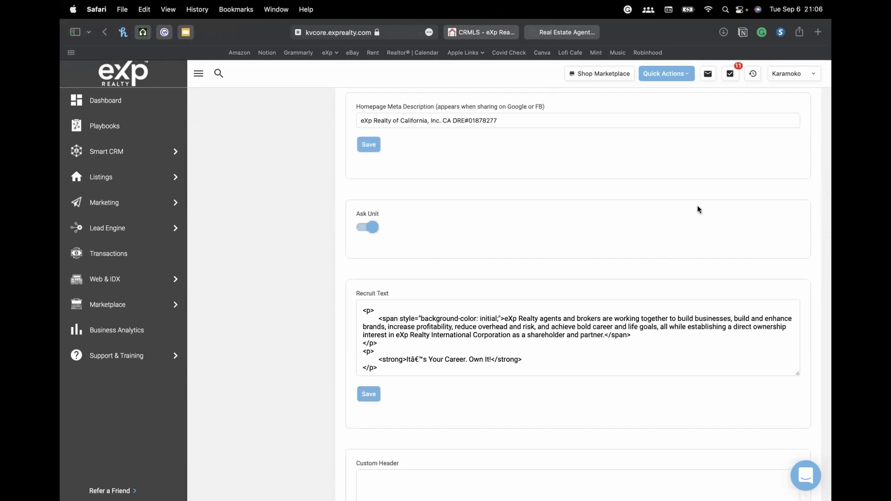
scroll(698, 207, "up", 1)
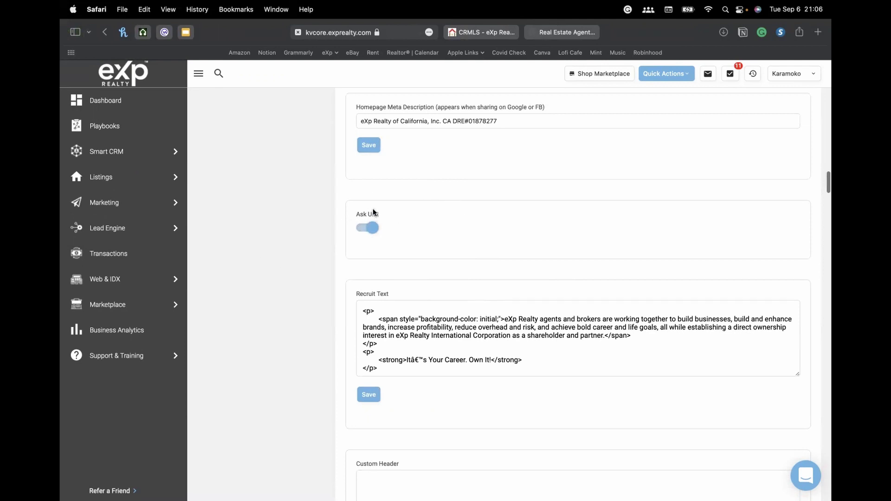
left_click_drag(358, 215, 404, 223)
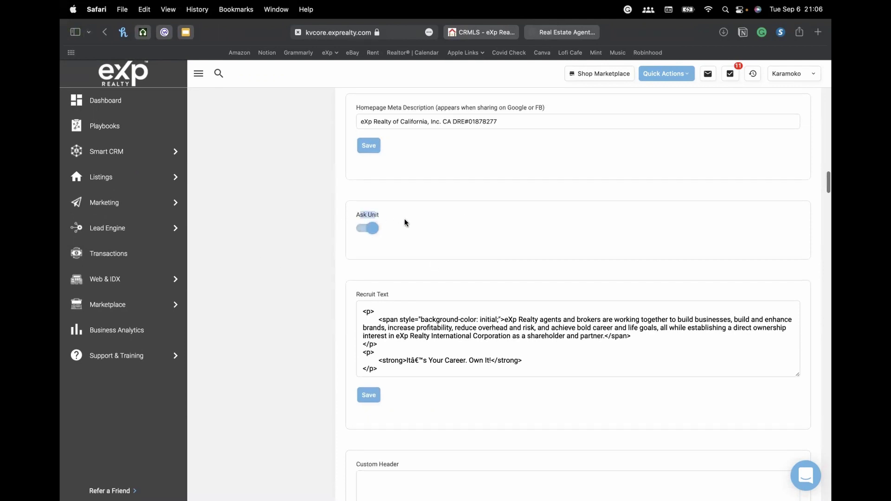
left_click(383, 214)
scroll(403, 278, "down", 5)
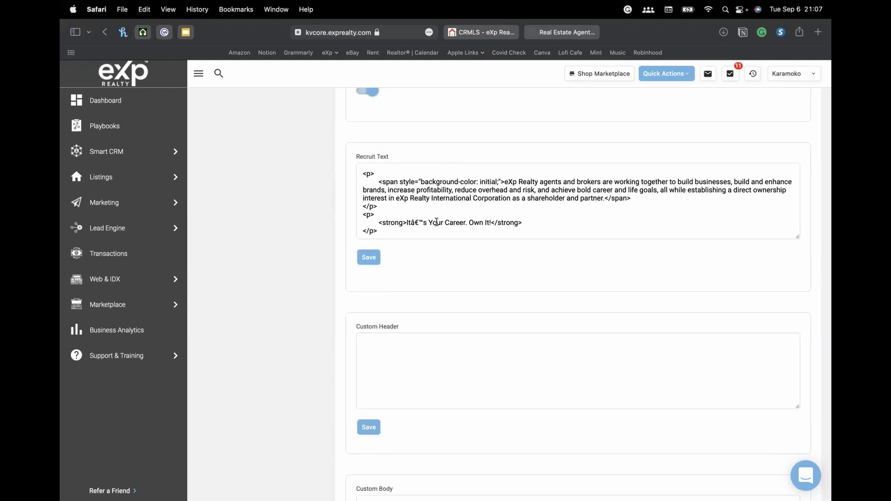
- Look through the Custom Header and Custom Body fields, and compare the Custom Footer text with the live eXp site's footer
scroll(261, 280, "down", 5)
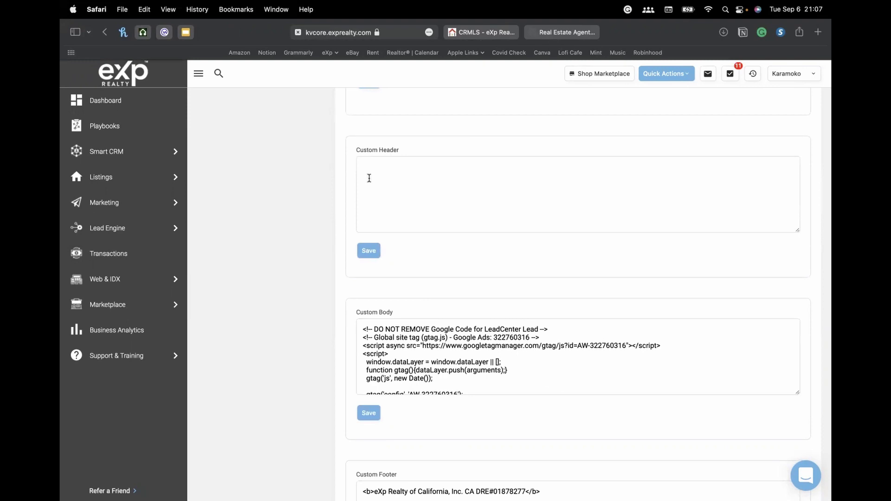
scroll(307, 238, "down", 5)
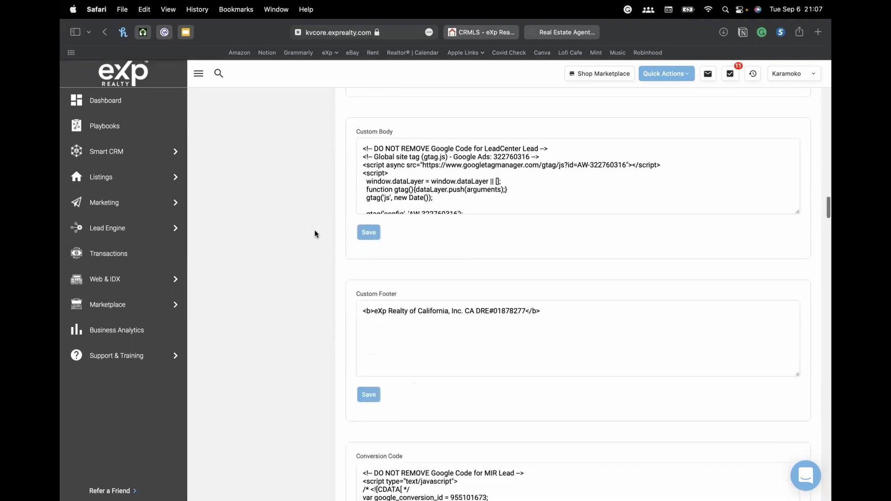
scroll(320, 218, "down", 3)
scroll(353, 216, "down", 1)
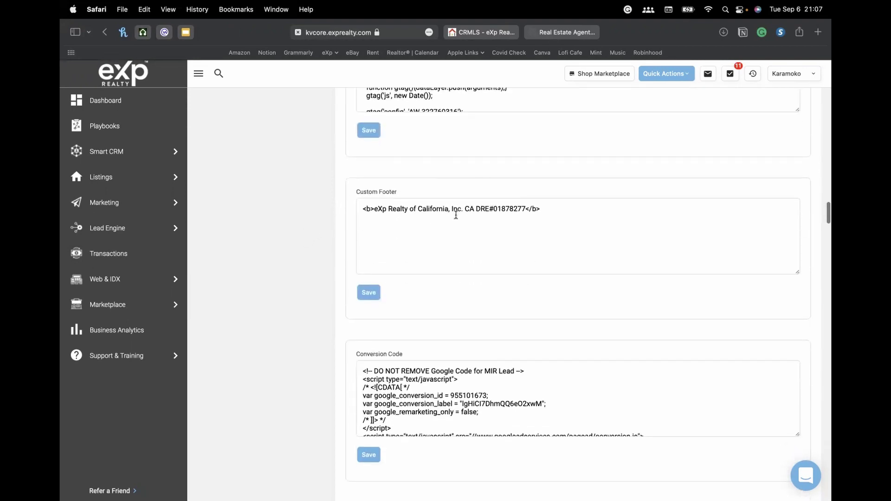
left_click(475, 34)
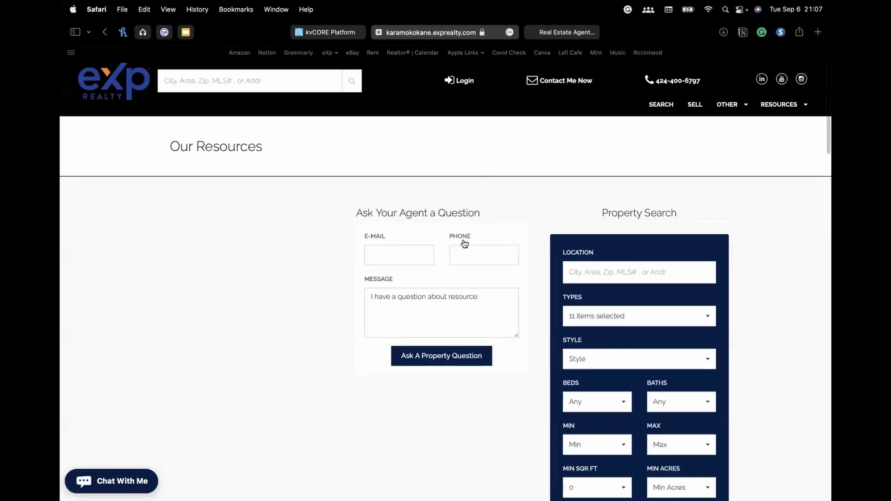
scroll(463, 228, "down", 15)
scroll(463, 228, "up", 10)
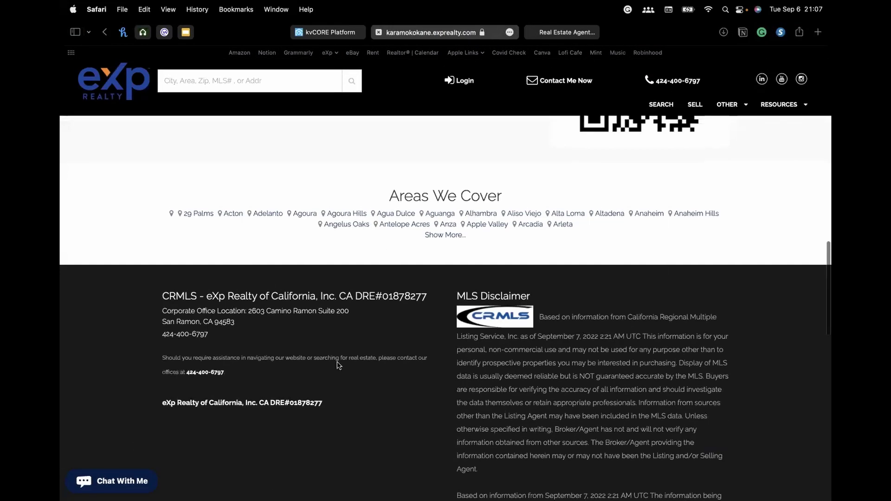
left_click_drag(163, 403, 323, 404)
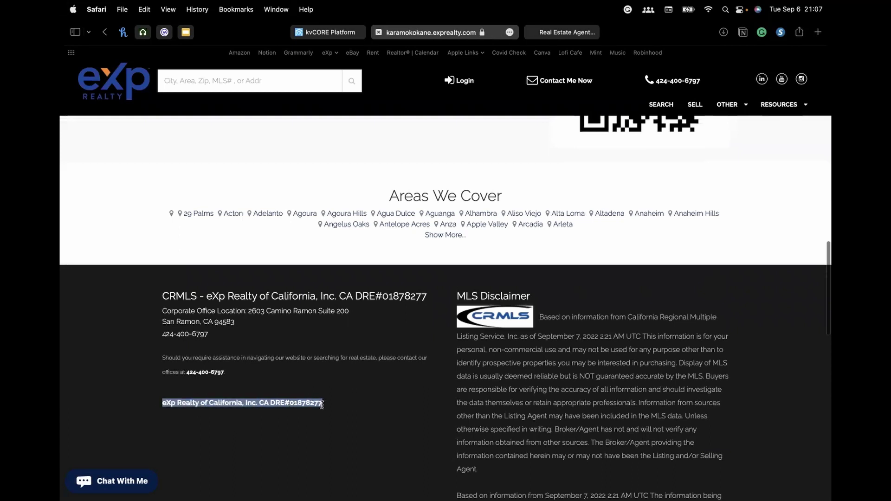
left_click(322, 30)
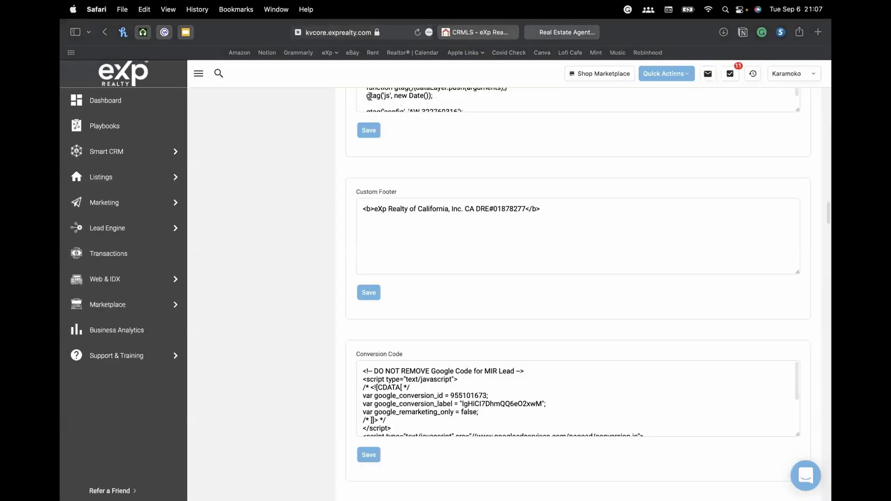
left_click_drag(550, 210, 315, 198)
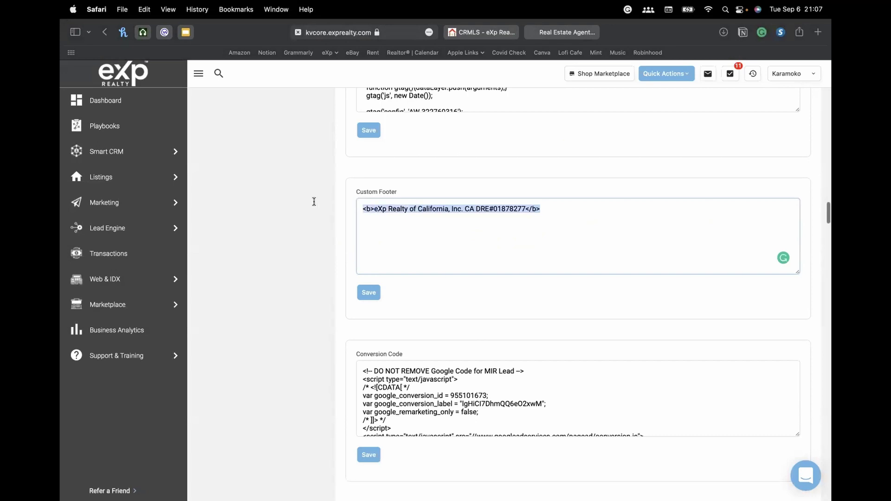
left_click(364, 237)
- Read through the script in the Conversion Code field to its end
scroll(337, 246, "down", 3)
scroll(275, 232, "down", 1)
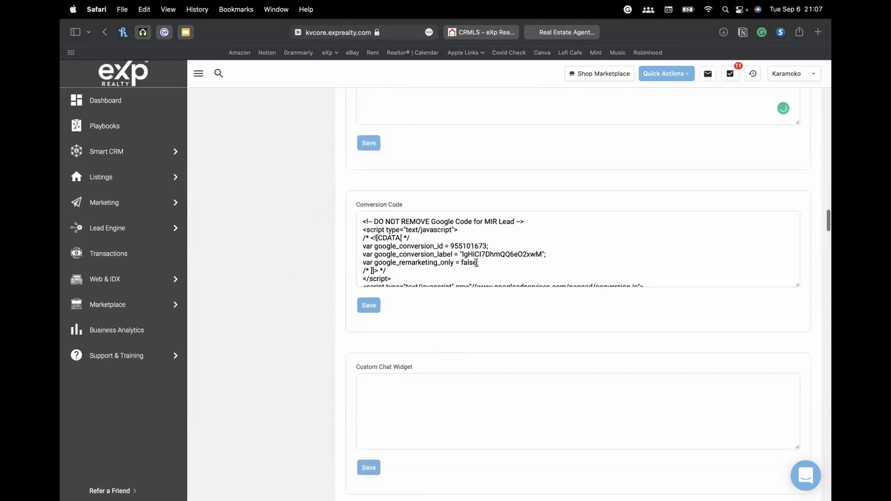
left_click(435, 239)
scroll(232, 204, "down", 5)
scroll(311, 214, "up", 2)
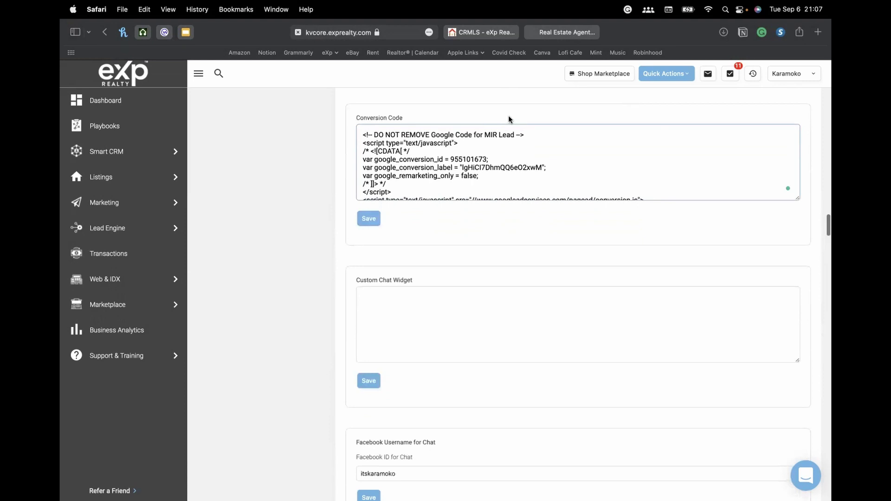
scroll(432, 168, "down", 5)
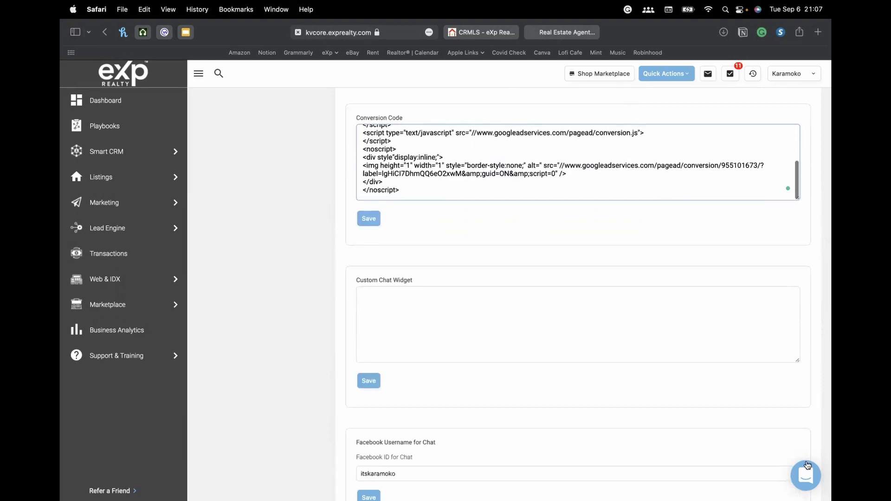
- Look over the Custom Chat Widget field and examine the Facebook ID for Chat entry
scroll(310, 225, "down", 5)
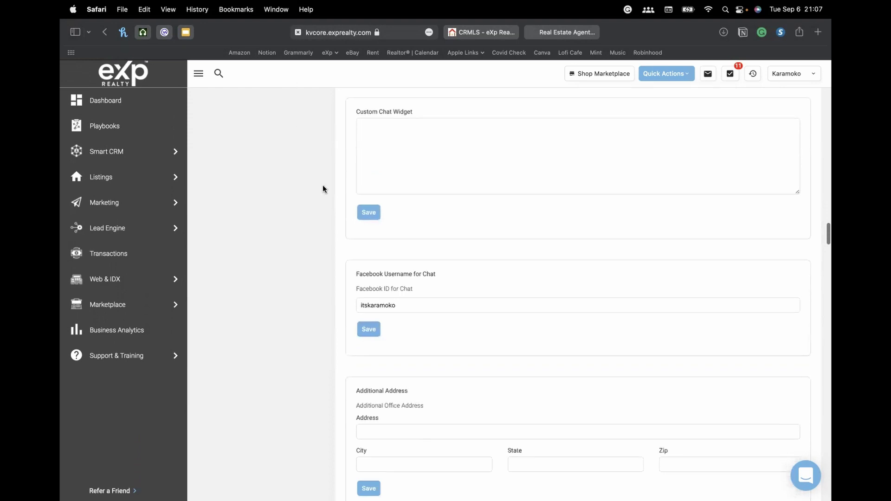
scroll(360, 219, "down", 1)
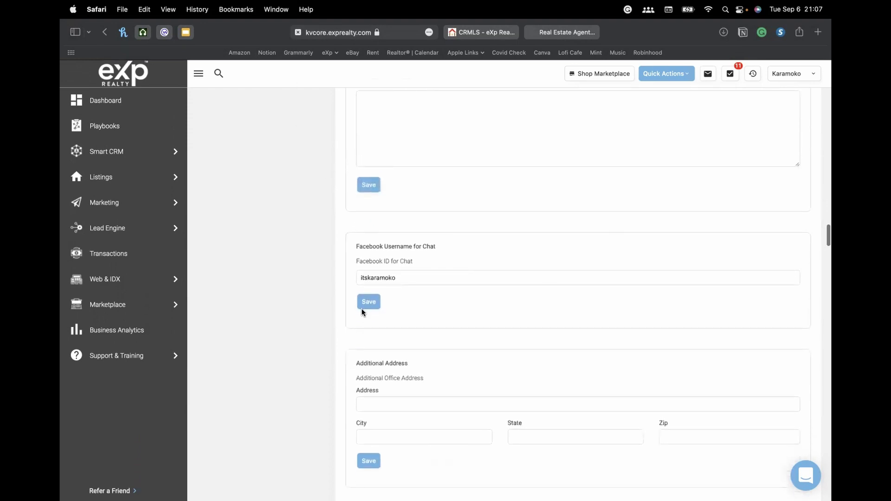
left_click_drag(405, 277, 345, 276)
left_click(397, 277)
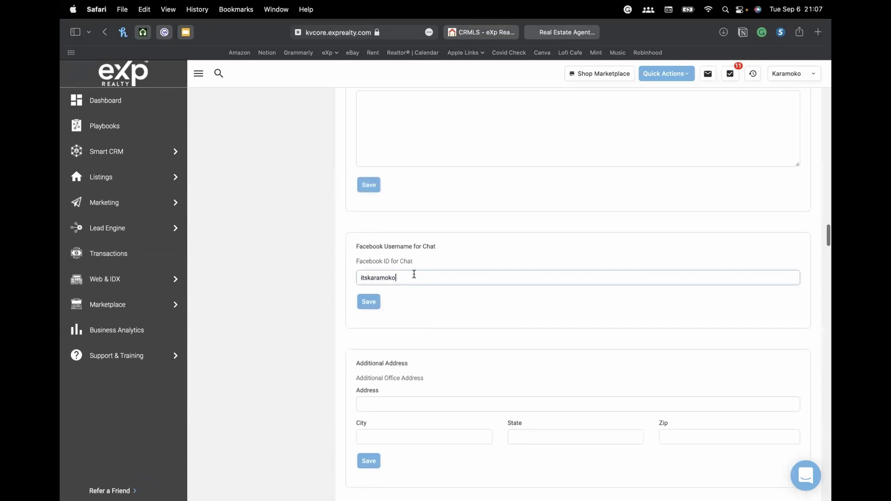
- Compare the Facebook ID for Chat entry with the Chat With Me widget on the live eXp site
left_click(573, 32)
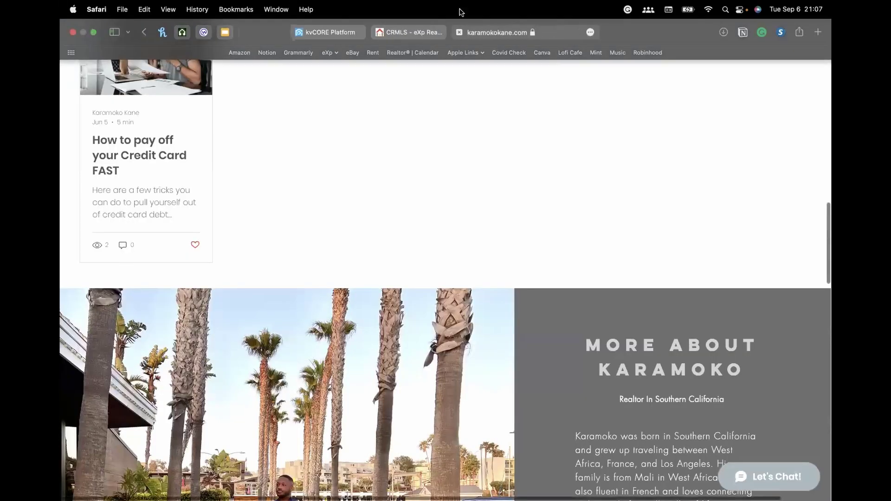
left_click(460, 32)
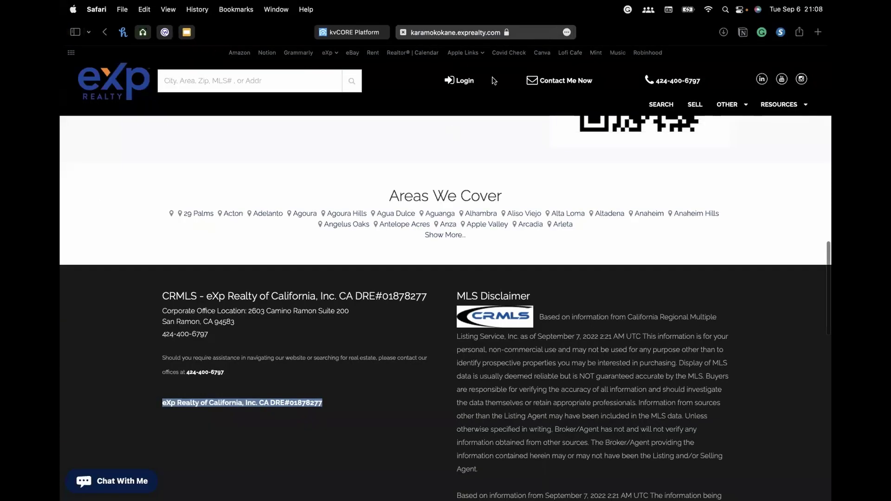
scroll(533, 216, "up", 10)
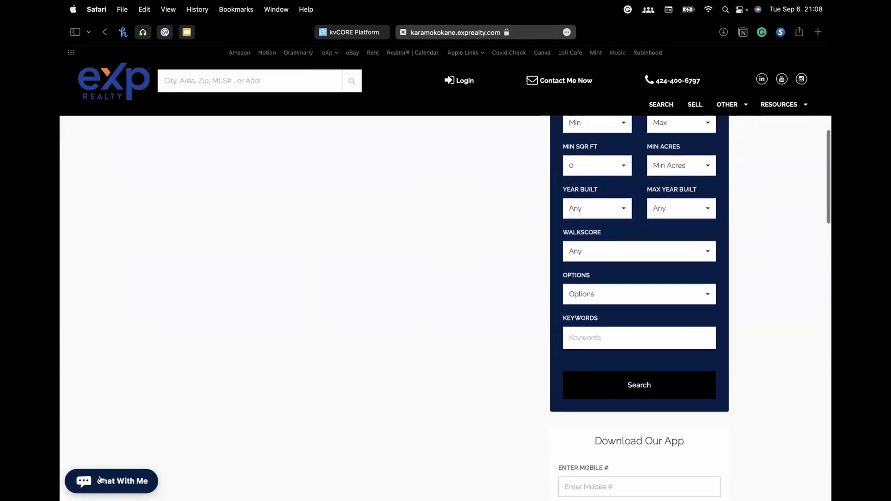
left_click(358, 31)
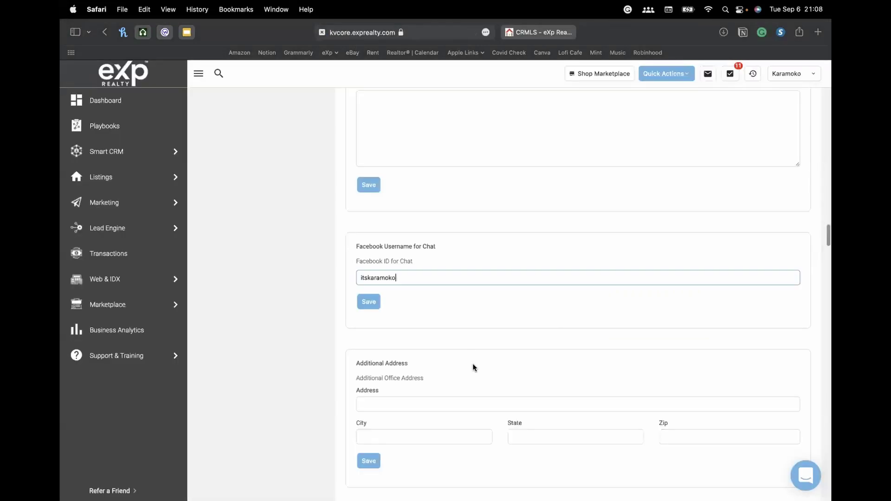
double_click(442, 281)
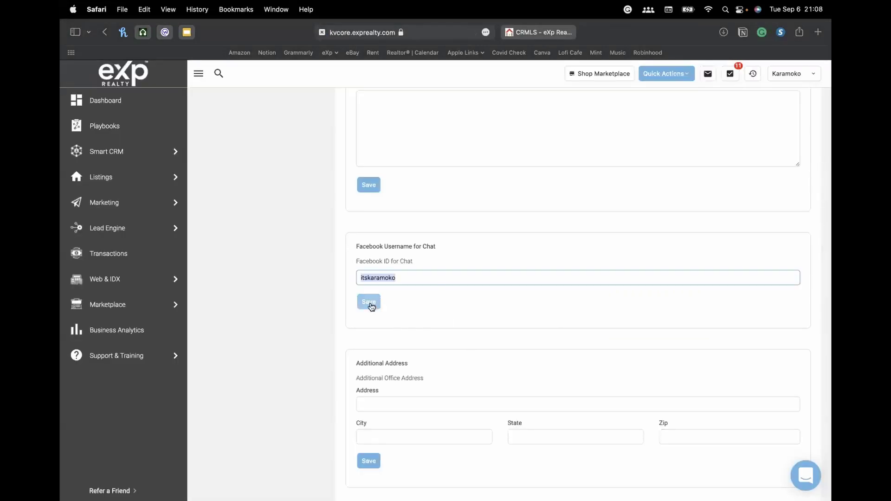
- Test the live site's Chat With Me link to Messenger, and return to the Facebook ID for Chat setting
left_click(538, 32)
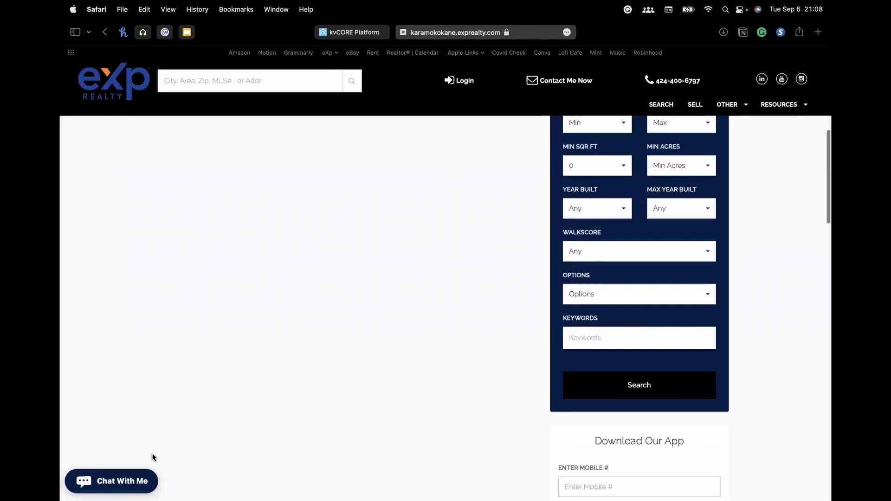
left_click(112, 482)
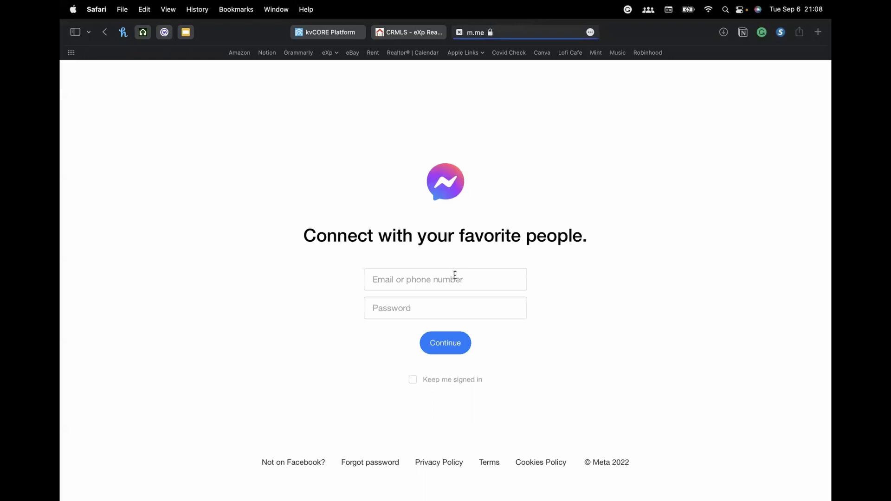
left_click(459, 33)
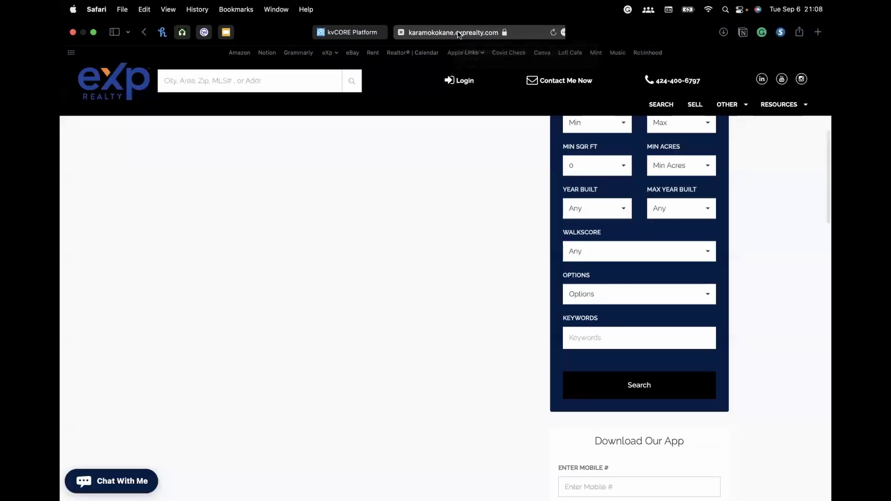
left_click(353, 32)
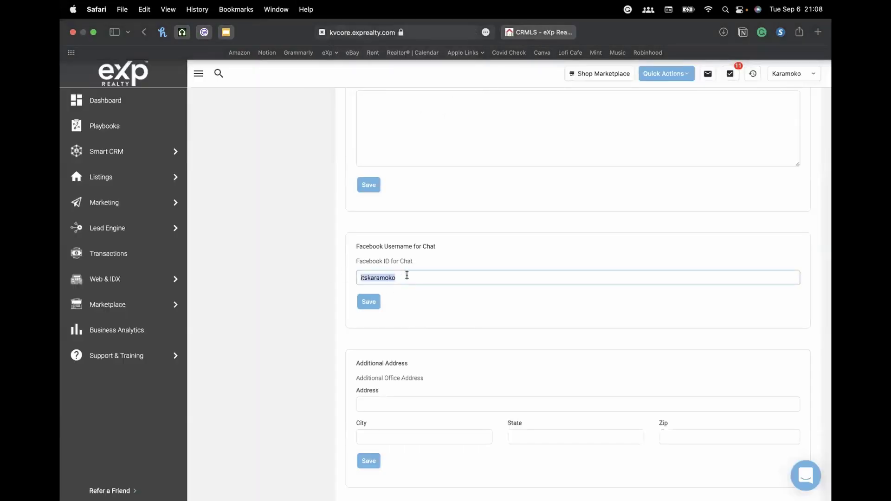
- Look over the Additional Address, CCPA Contact Phone and CCPA Contact Email settings
scroll(369, 252, "down", 3)
scroll(362, 235, "down", 4)
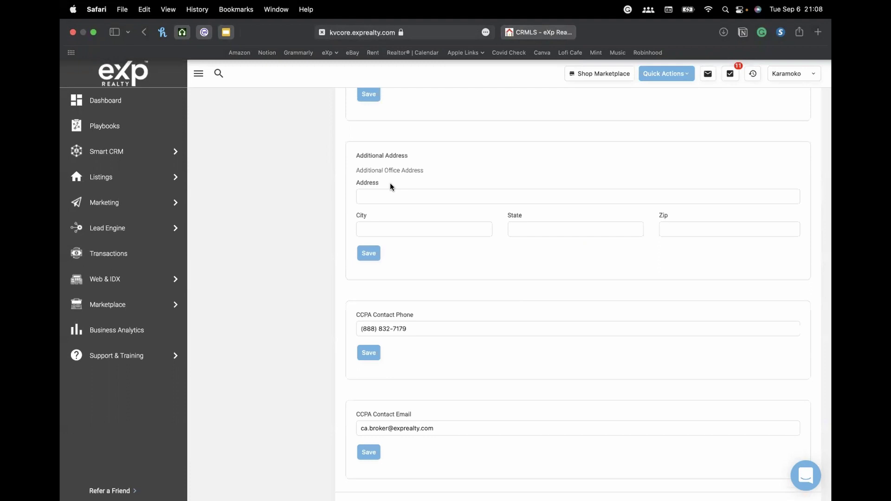
scroll(438, 233, "down", 5)
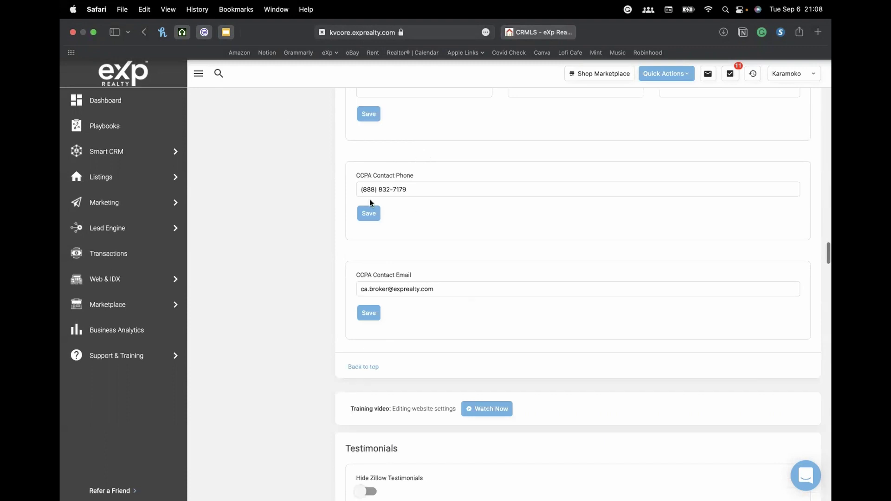
- Look through the Testimonials settings, including Hide Zillow Testimonials and Connect Zillow Reviews
scroll(432, 213, "down", 7)
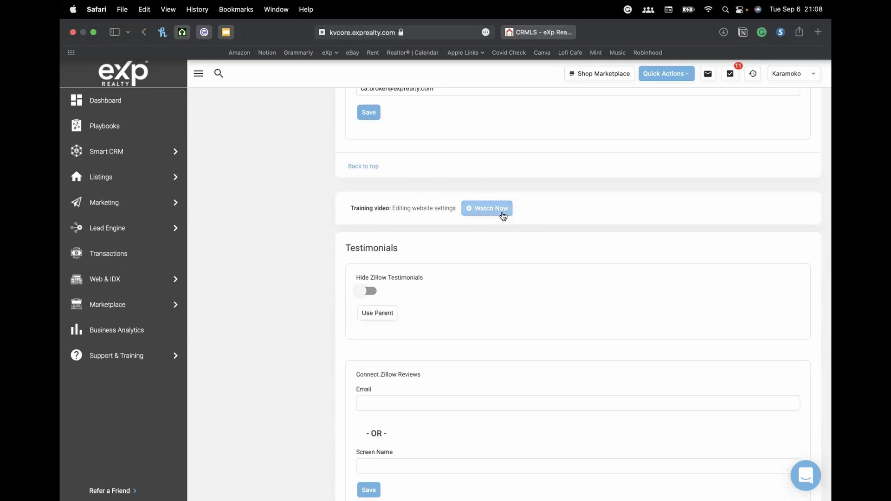
scroll(467, 207, "down", 4)
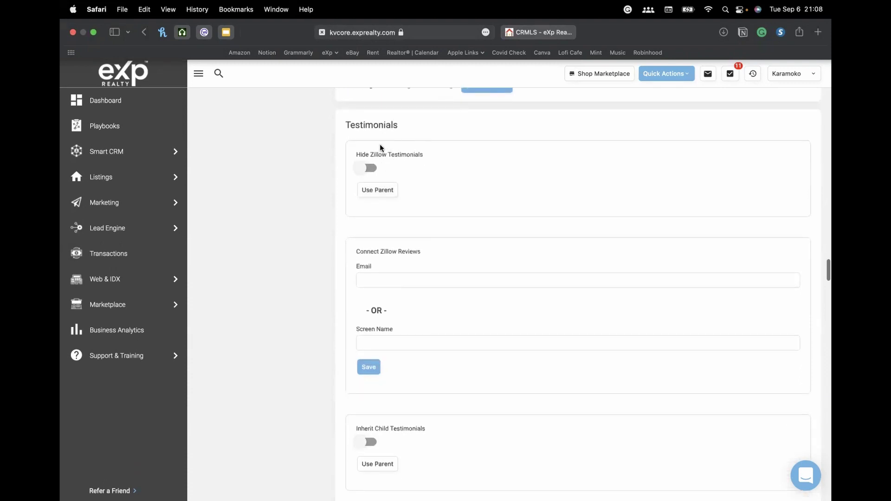
left_click(381, 192)
scroll(425, 213, "down", 5)
- Examine the Template section's Background Video YouTube ID field against the live homepage's background
scroll(426, 213, "down", 5)
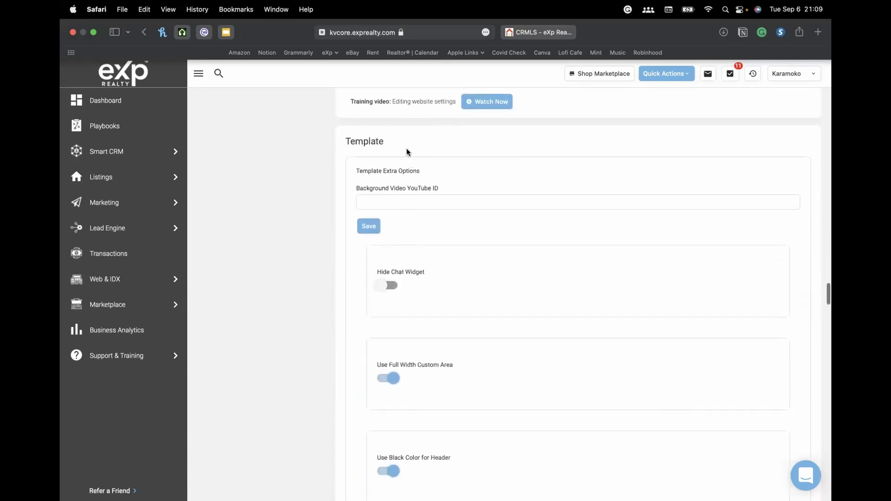
scroll(406, 148, "up", 3)
scroll(361, 216, "down", 1)
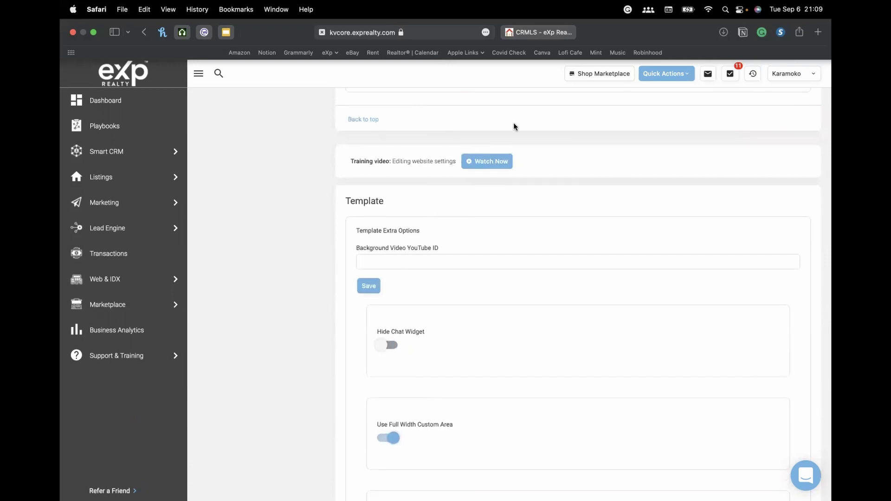
left_click(543, 32)
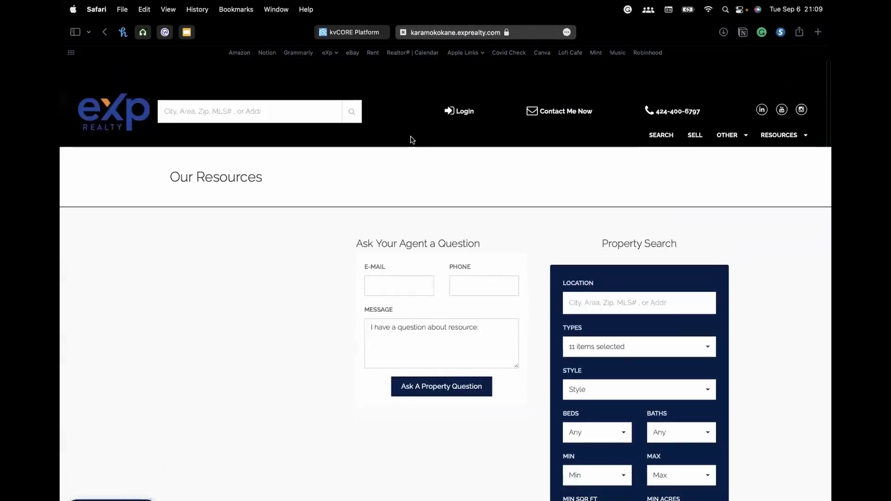
scroll(411, 139, "down", 1)
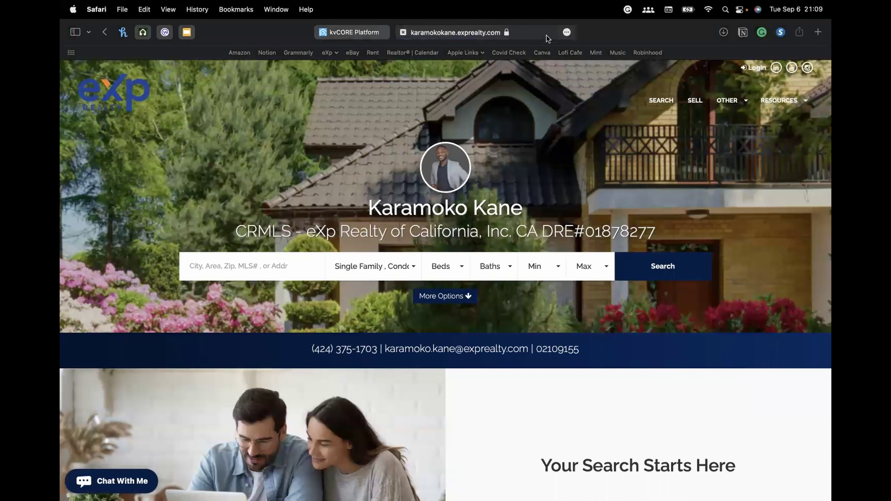
left_click(353, 32)
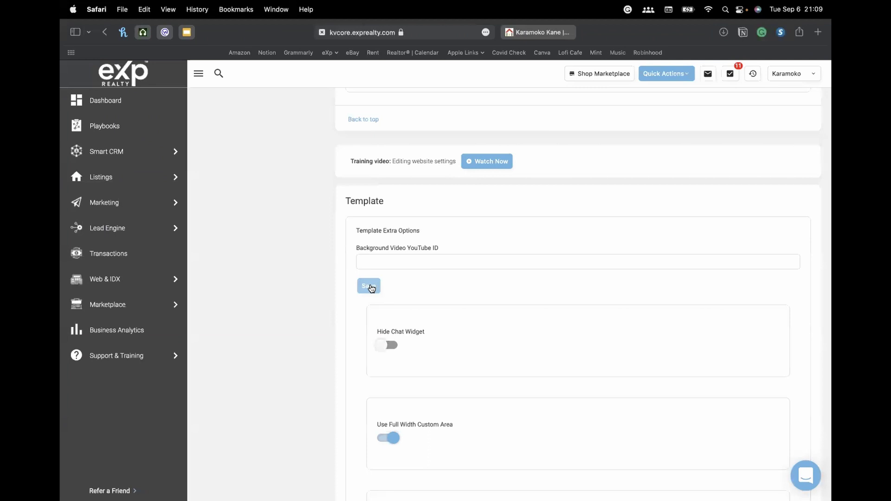
left_click(404, 263)
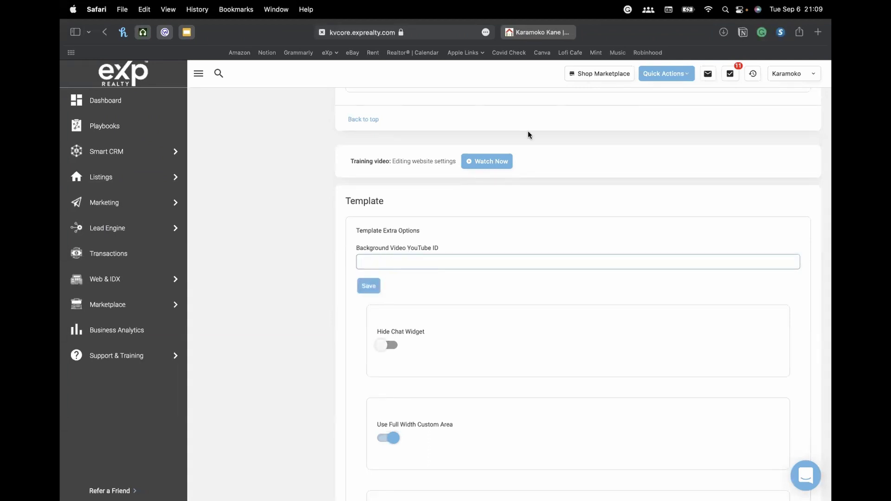
left_click(538, 32)
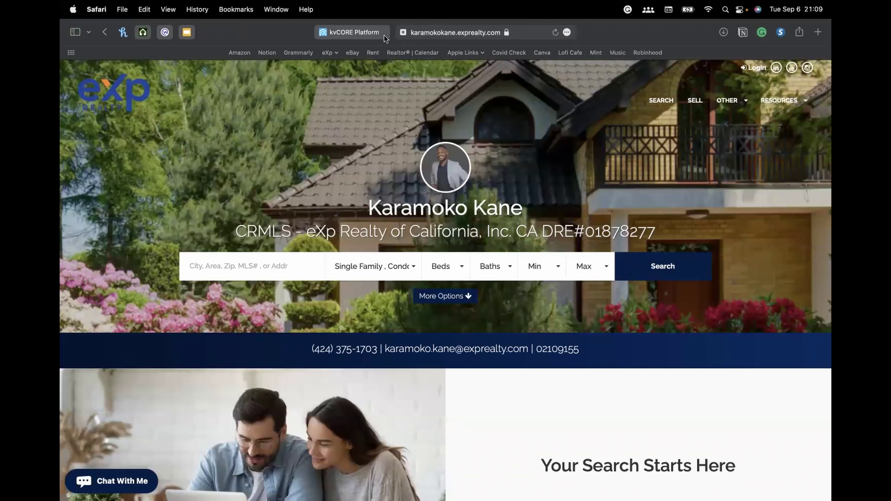
left_click(349, 32)
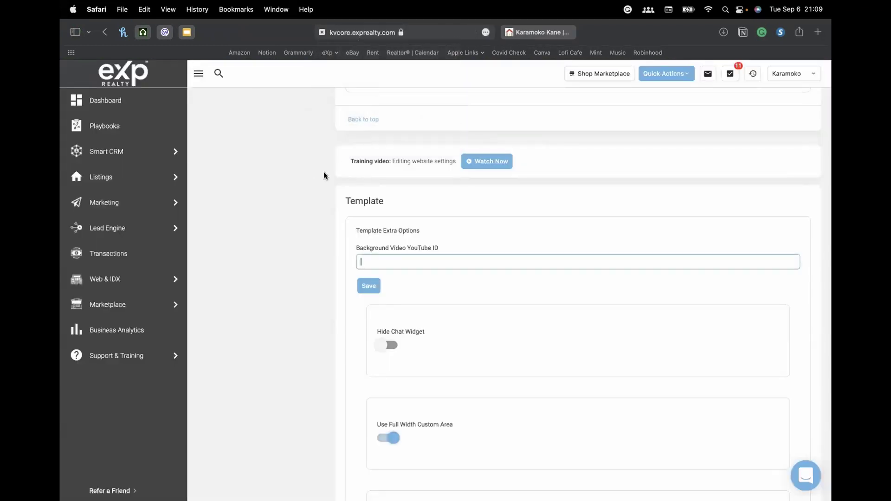
- Check the Hide Chat Widget option of the Template settings against the chat widget on the live homepage
scroll(319, 205, "down", 2)
scroll(313, 230, "down", 3)
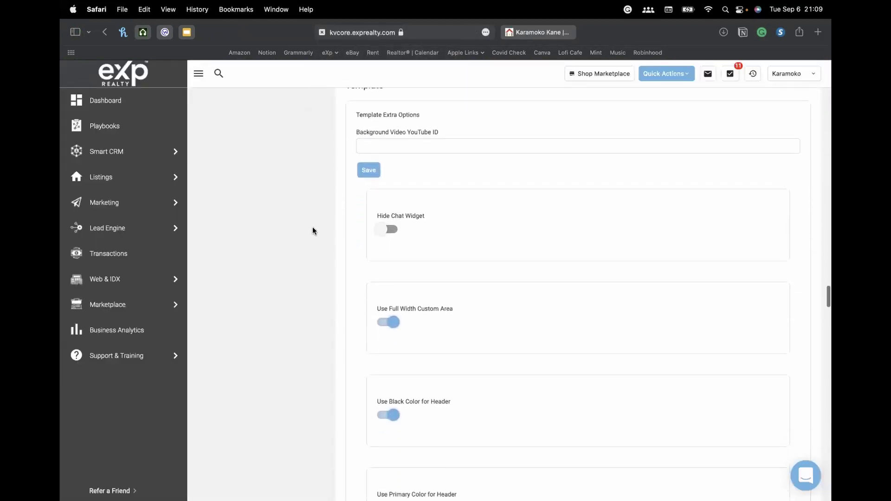
scroll(314, 230, "up", 2)
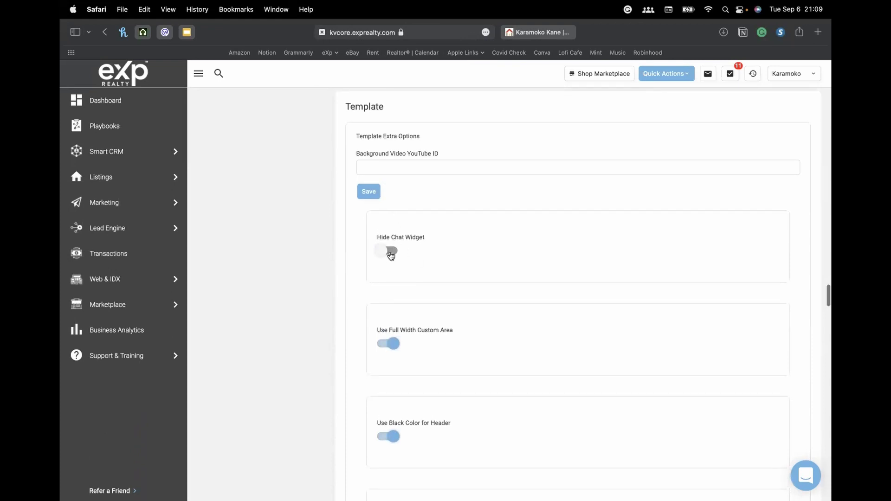
left_click(539, 32)
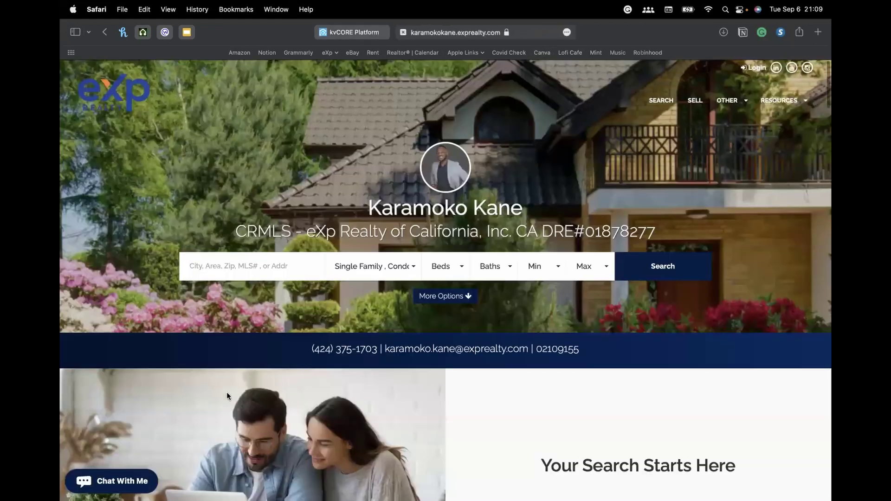
left_click(353, 32)
- Look through the remaining Template Extra Options down to the Custom Navigation section
scroll(428, 298, "down", 4)
scroll(427, 298, "down", 10)
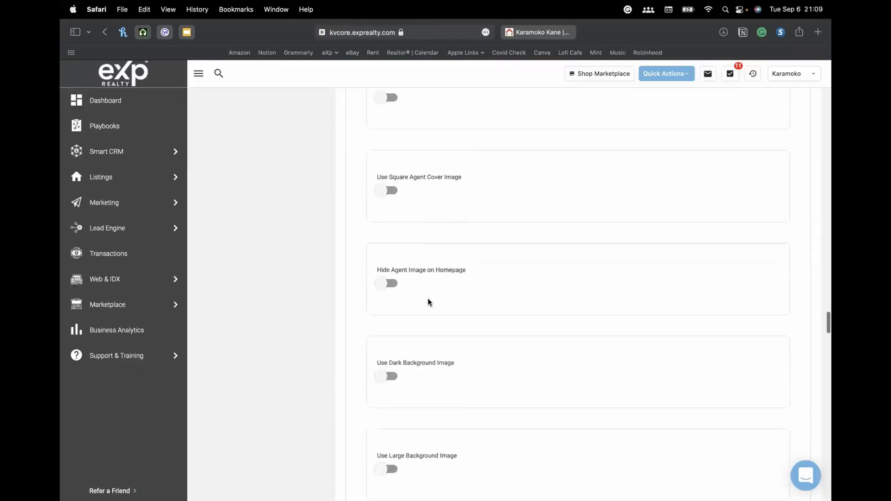
scroll(428, 301, "down", 8)
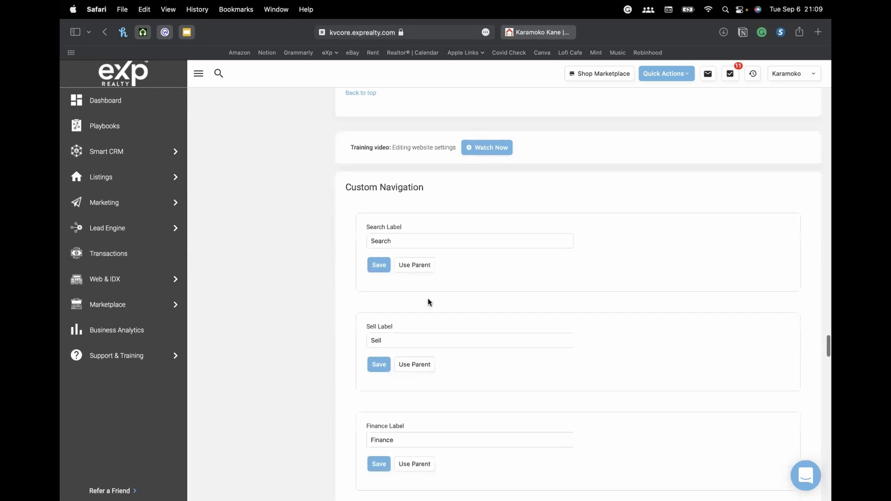
- Compare the Custom Navigation section's Search and Sell labels with the navigation menu on the live homepage
scroll(427, 299, "down", 1)
scroll(427, 300, "up", 2)
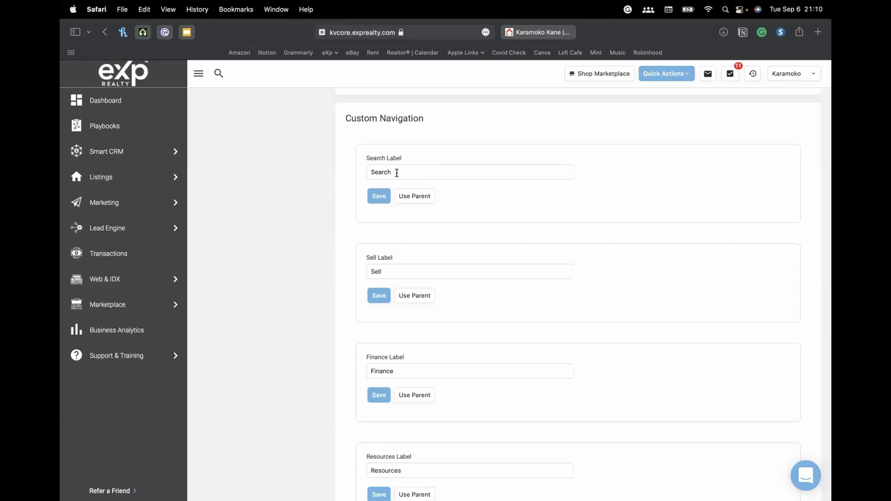
left_click(540, 33)
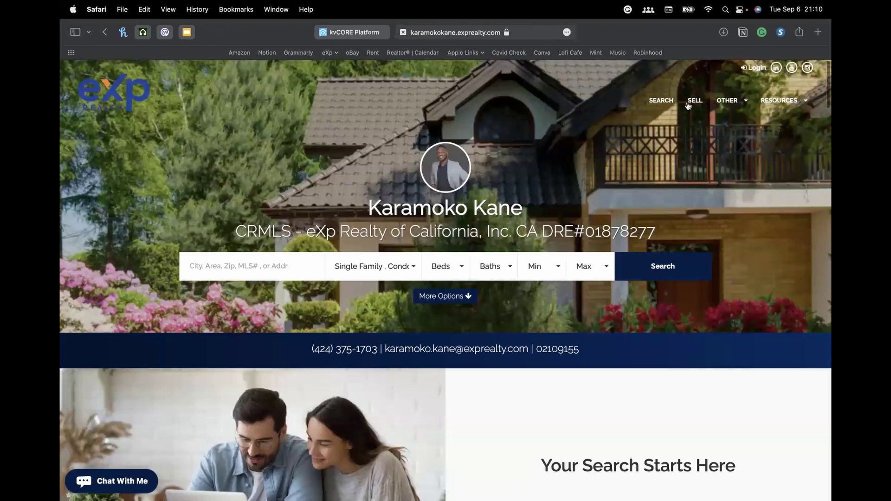
left_click(366, 31)
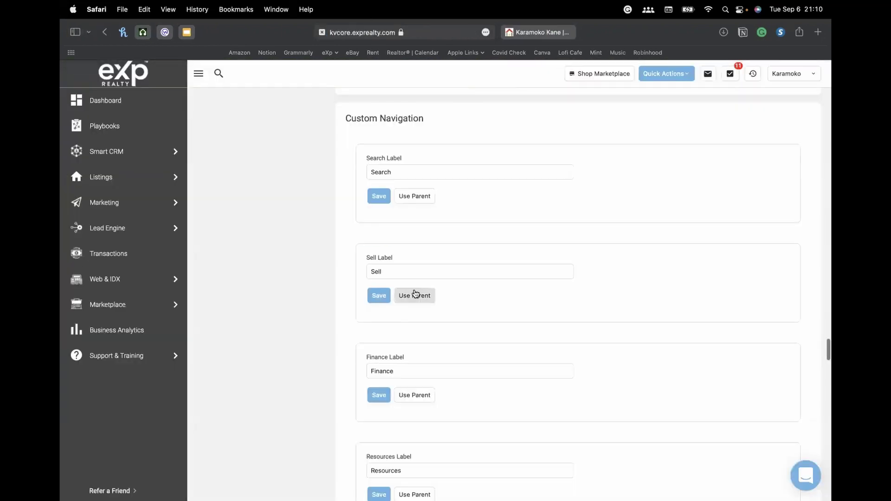
scroll(414, 294, "down", 1)
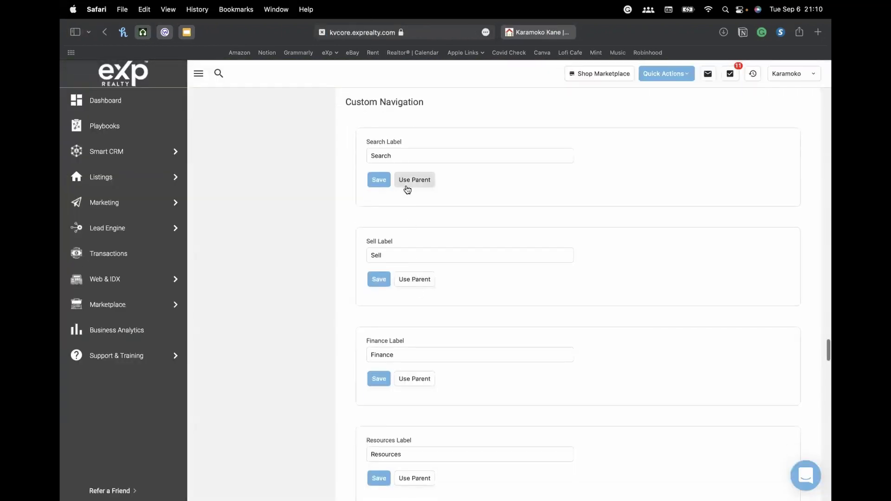
left_click(399, 154)
scroll(404, 160, "up", 1)
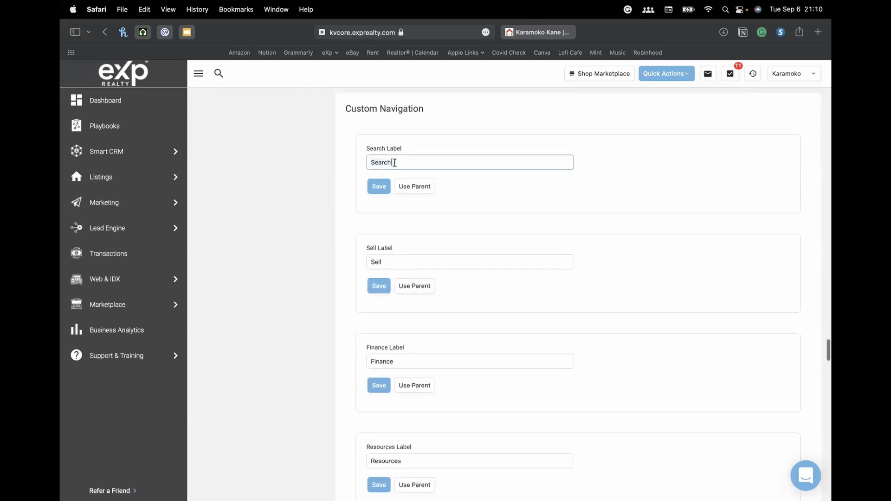
double_click(412, 164)
left_click(541, 30)
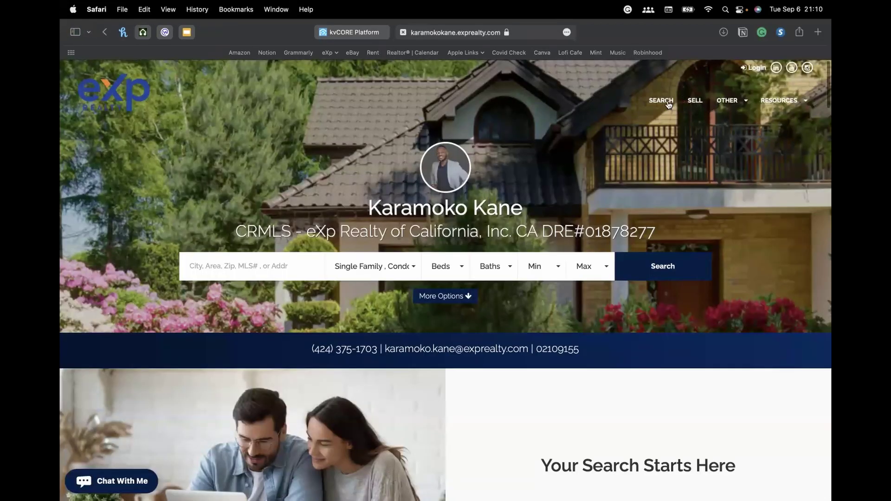
left_click(360, 33)
- Look through the remaining Custom Navigation labels, the hiring link, the custom page and category selections, and the tab-hiding options
scroll(418, 238, "down", 10)
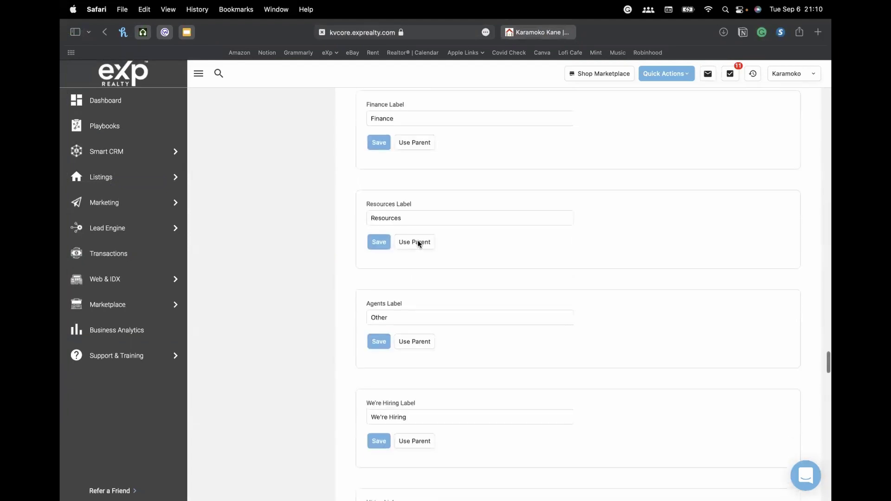
scroll(418, 244, "down", 12)
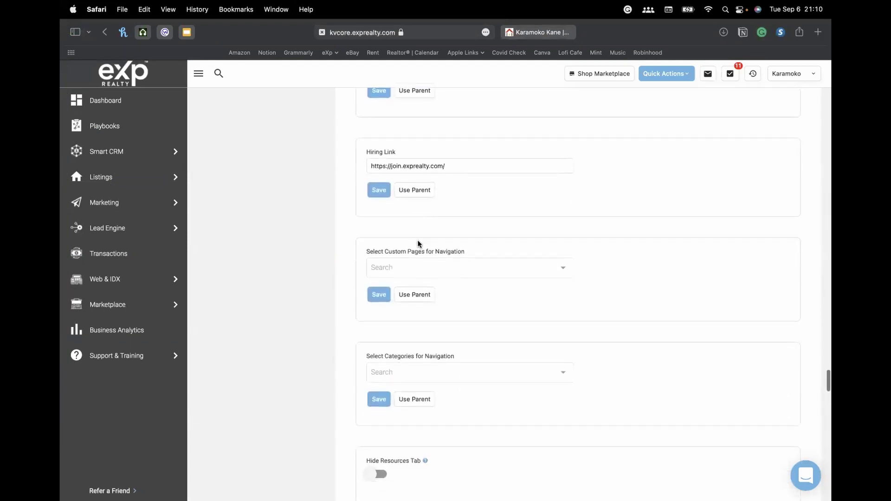
scroll(419, 244, "down", 5)
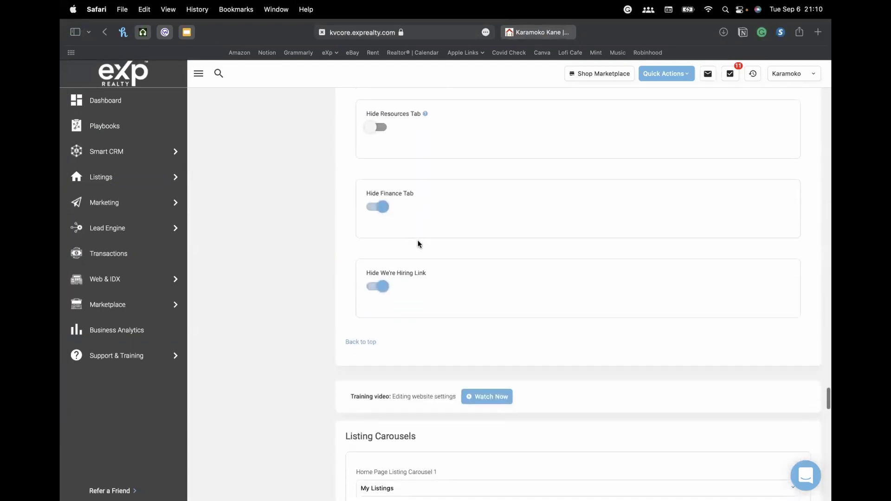
- Check the choices for Home Page Listing Carousel 3 and compare the Listing Carousels settings with the carousels on the live homepage
scroll(419, 244, "down", 3)
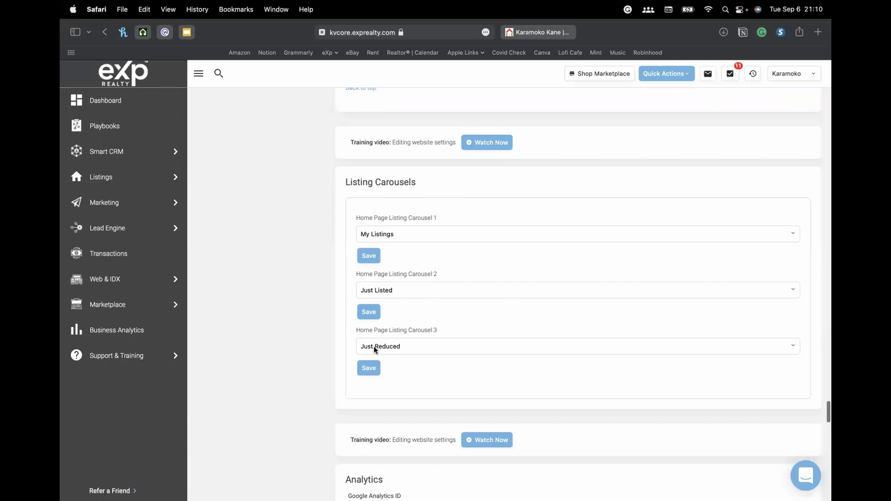
left_click(419, 349)
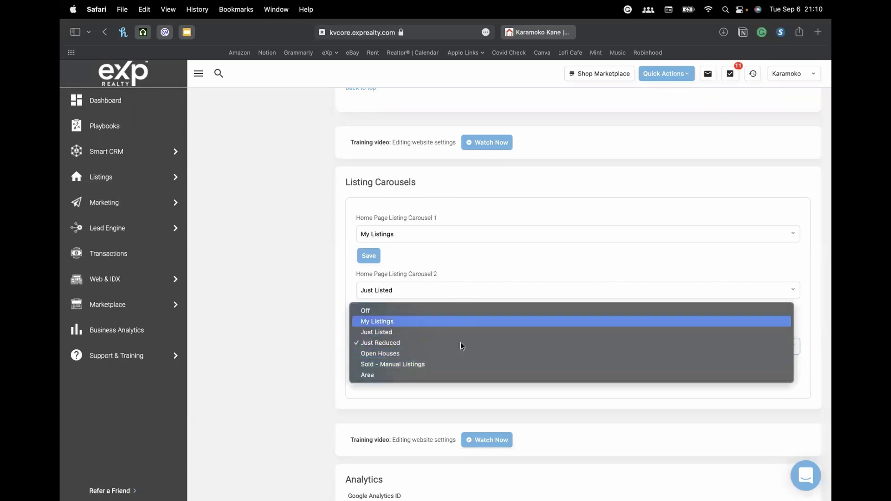
left_click(536, 29)
left_click(539, 32)
scroll(492, 200, "down", 15)
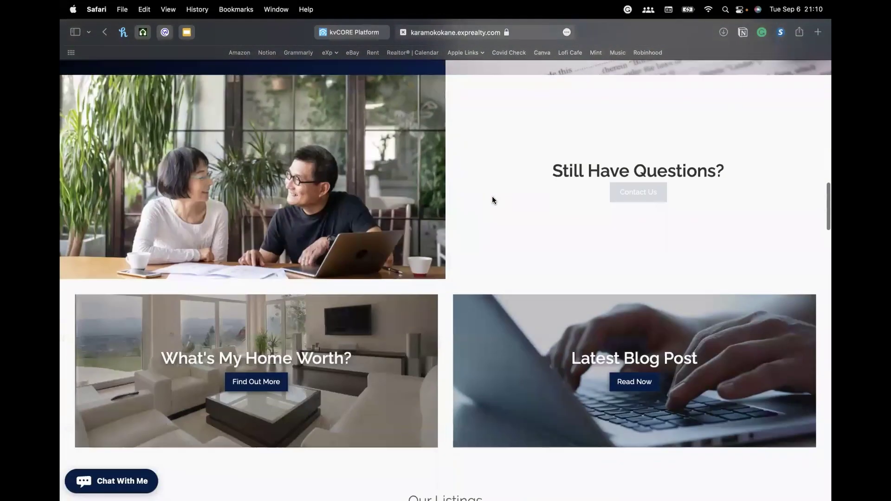
scroll(492, 199, "down", 9)
scroll(513, 258, "down", 5)
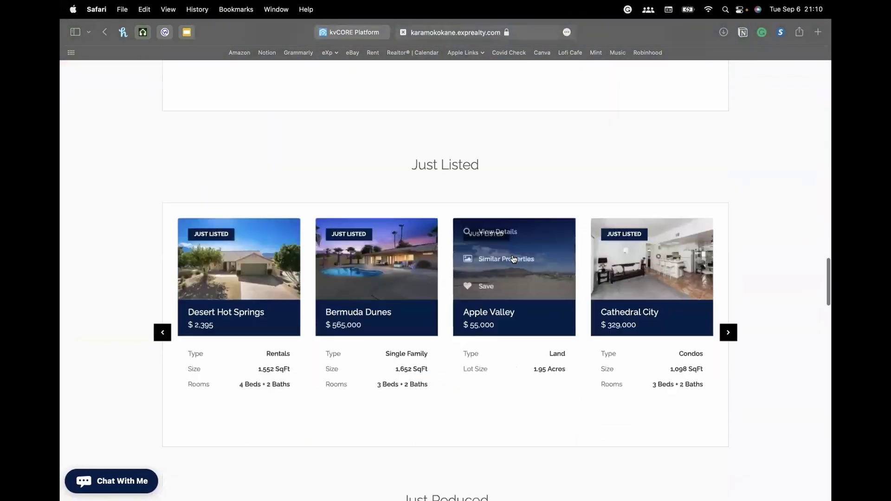
scroll(513, 259, "down", 3)
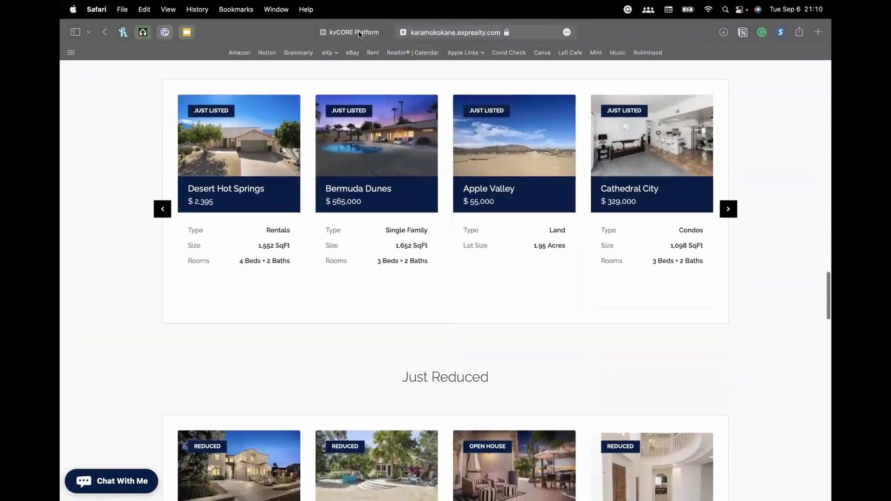
- Return to the kvCORE settings and look through the available choices for Home Page Listing Carousel 1
left_click(358, 30)
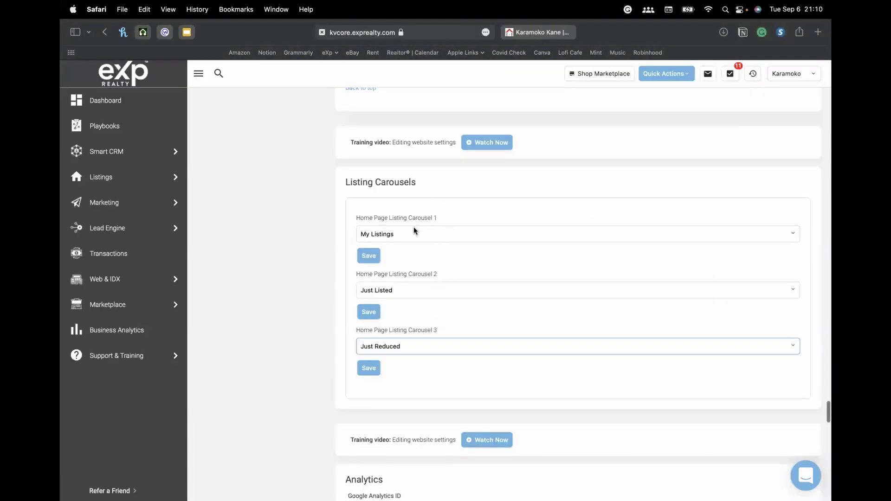
left_click(415, 231)
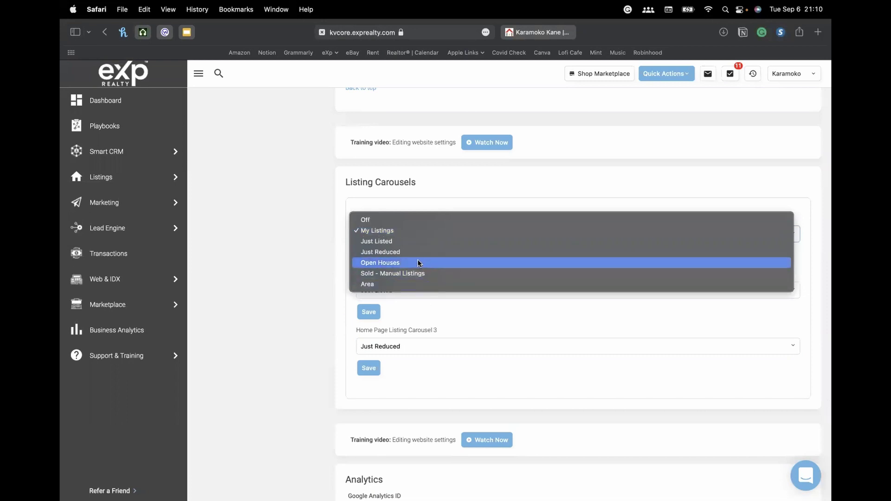
left_click(316, 244)
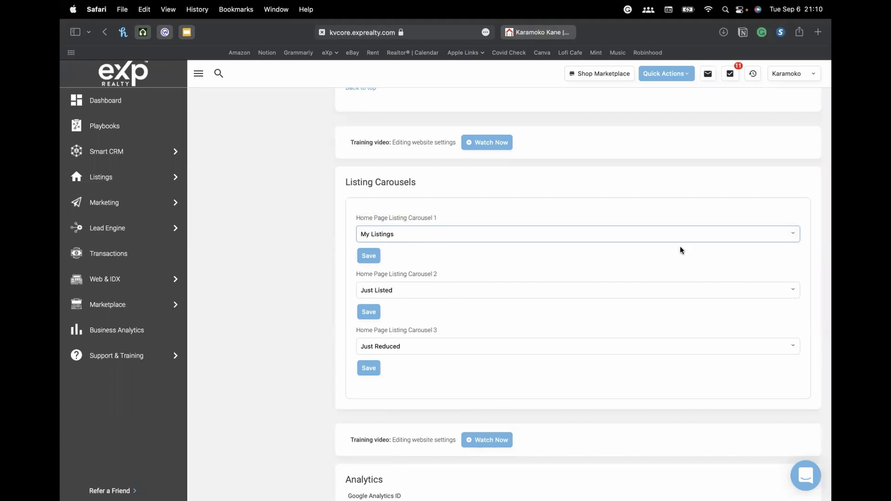
- Examine the Google Analytics ID entry in the Analytics section
scroll(518, 336, "down", 5)
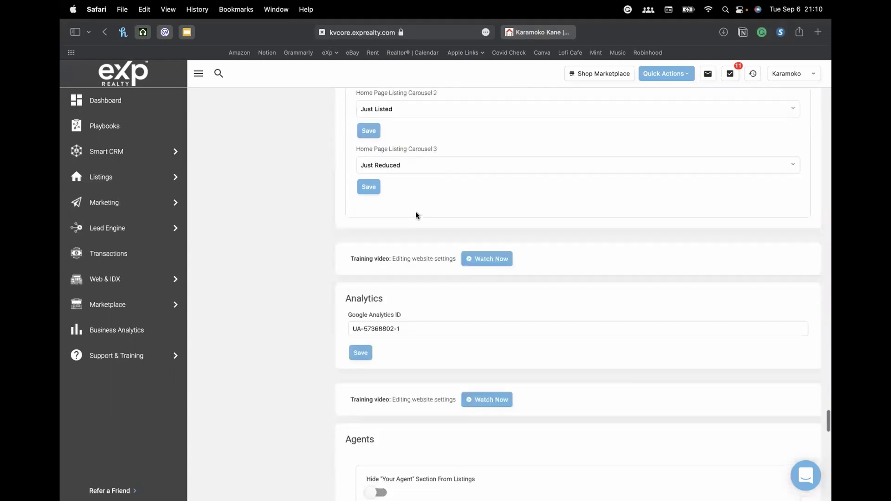
scroll(414, 250, "down", 5)
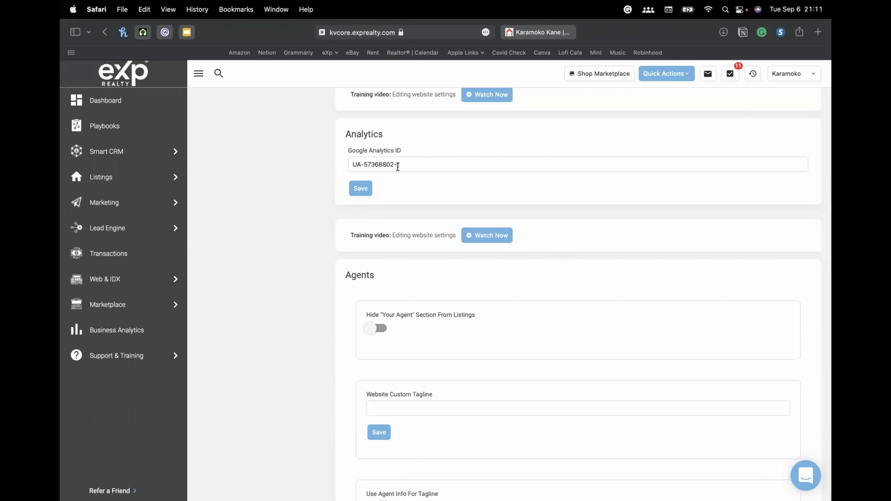
left_click(423, 162)
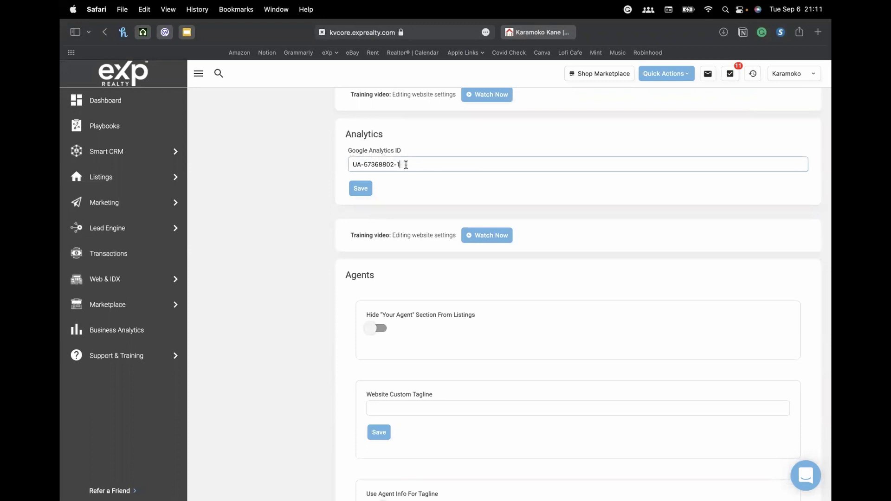
left_click_drag(403, 165, 276, 165)
left_click(432, 167)
left_click_drag(408, 164, 327, 165)
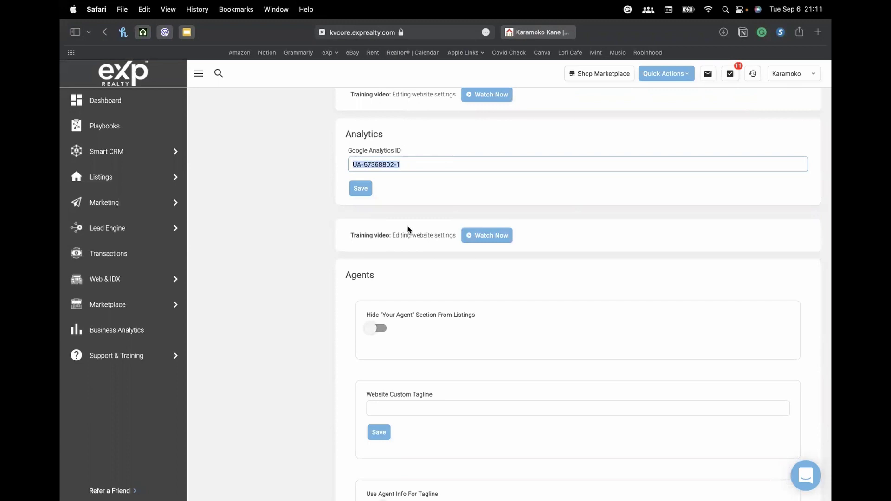
left_click(464, 165)
- Look through the Agents section's options for hiding the agent section, the custom tagline and the agent-info tagline
scroll(239, 195, "down", 1)
scroll(239, 195, "down", 2)
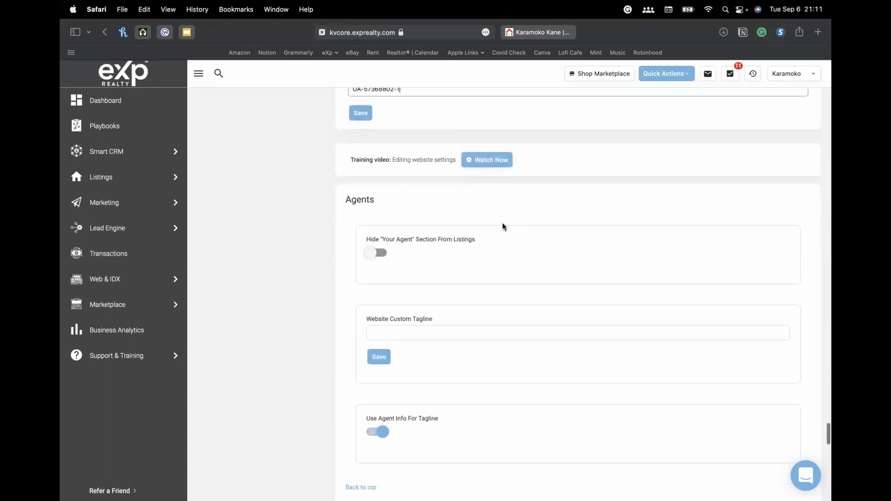
scroll(511, 232, "down", 2)
scroll(537, 268, "down", 1)
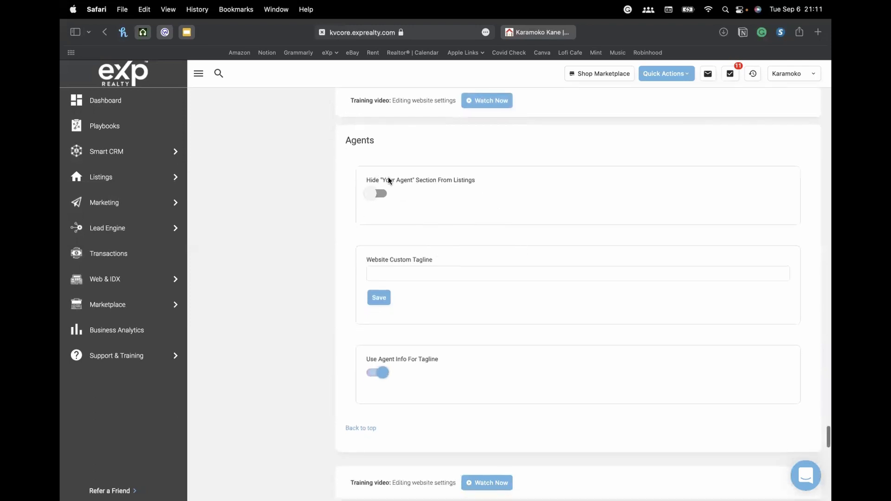
scroll(422, 209, "down", 3)
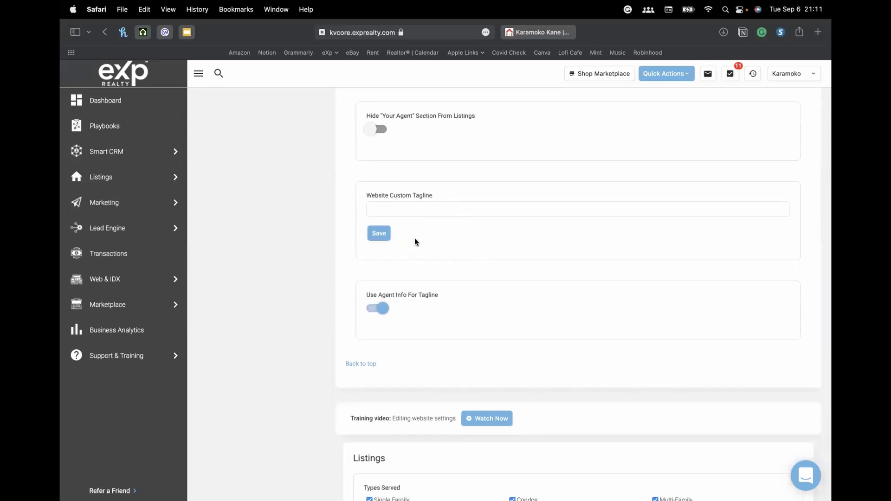
- Review the property types and statuses offered under Types Served in the Listings section
scroll(414, 241, "down", 5)
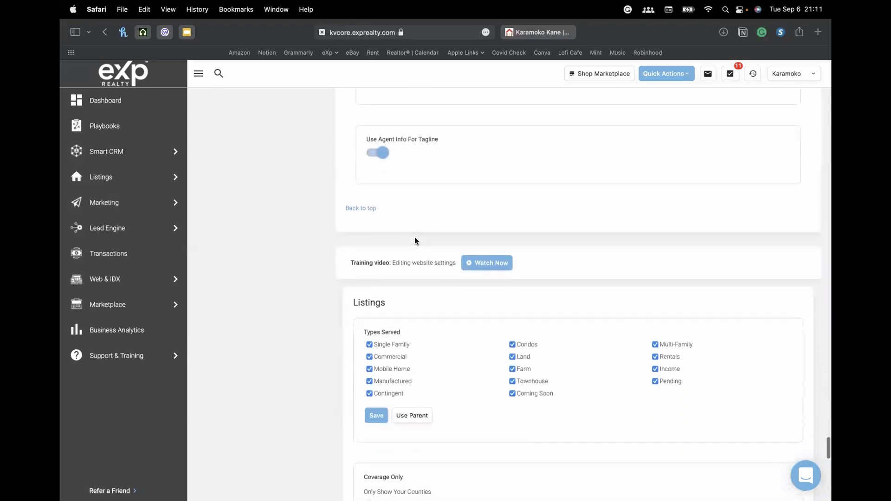
scroll(437, 193, "down", 6)
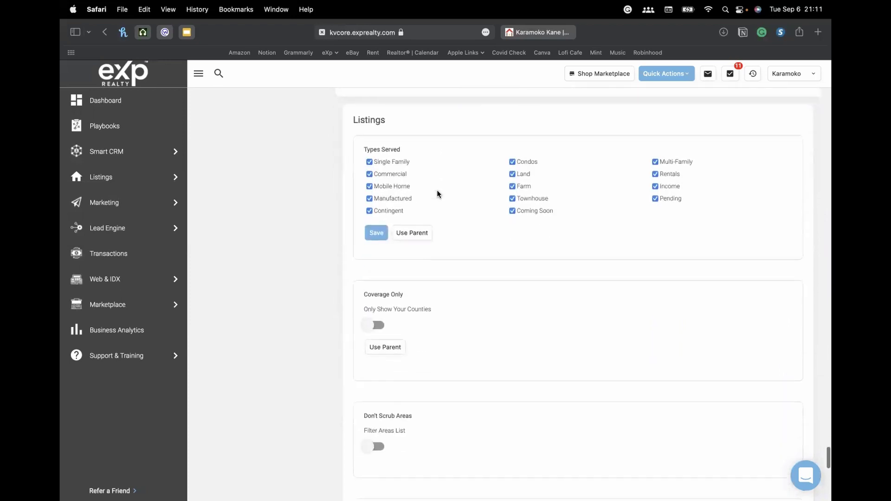
scroll(436, 191, "down", 1)
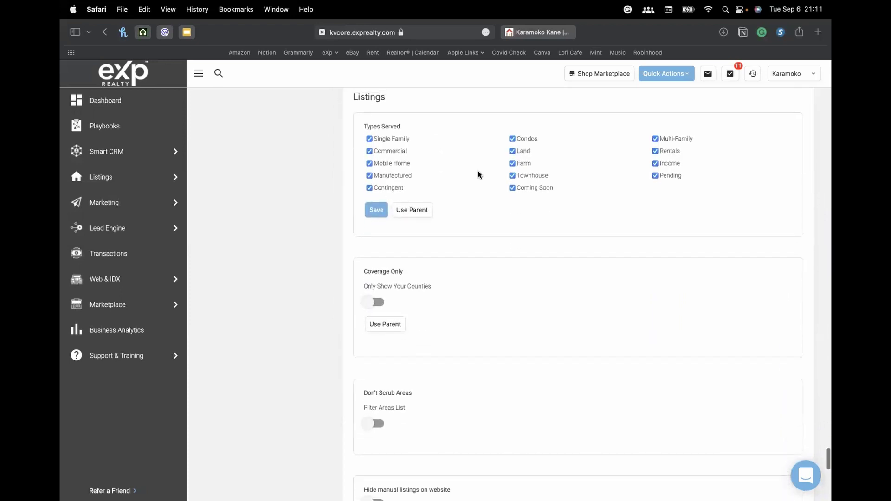
scroll(477, 174, "up", 1)
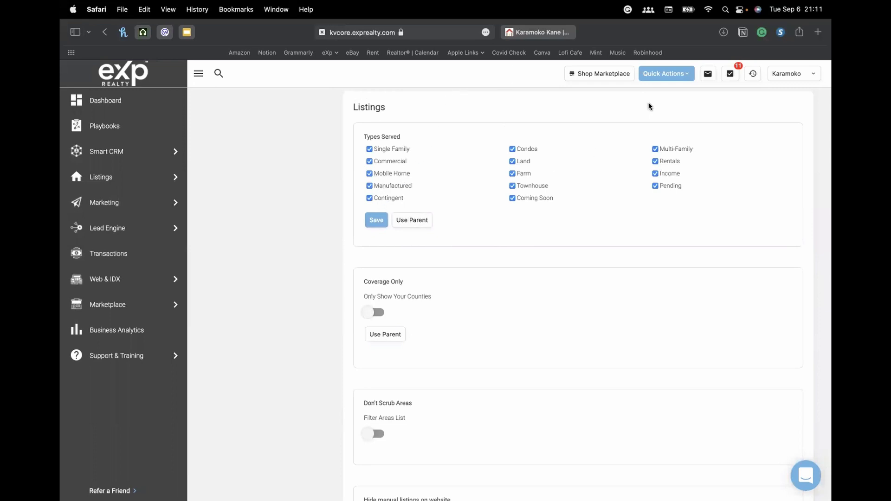
- Compare the Types Served selection with the property type filter in the live homepage's search bar
left_click(542, 33)
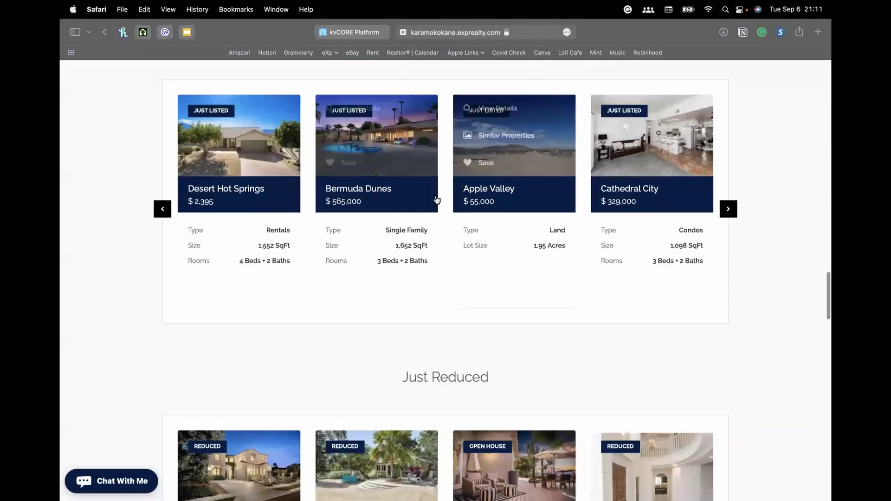
scroll(445, 178, "up", 15)
left_click(226, 267)
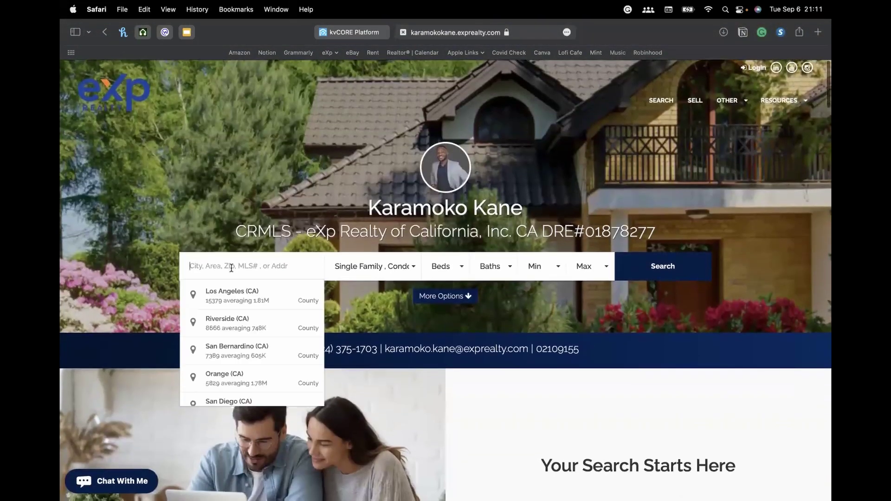
left_click(414, 268)
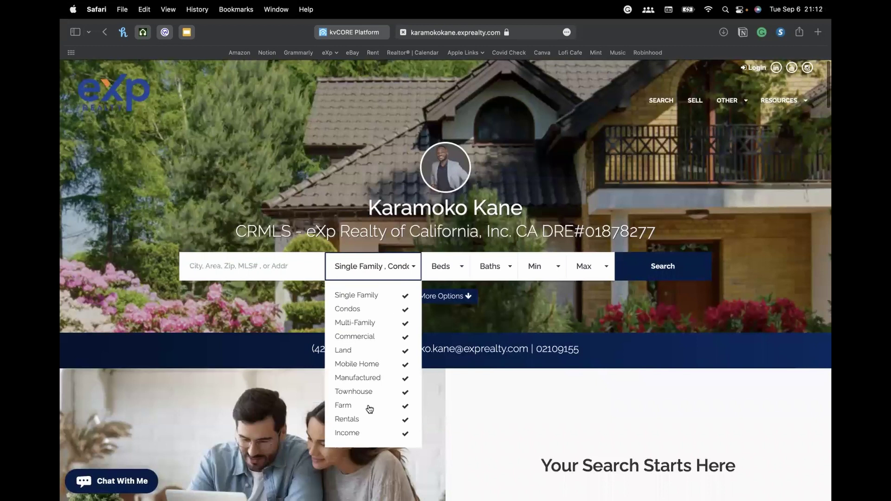
left_click(355, 32)
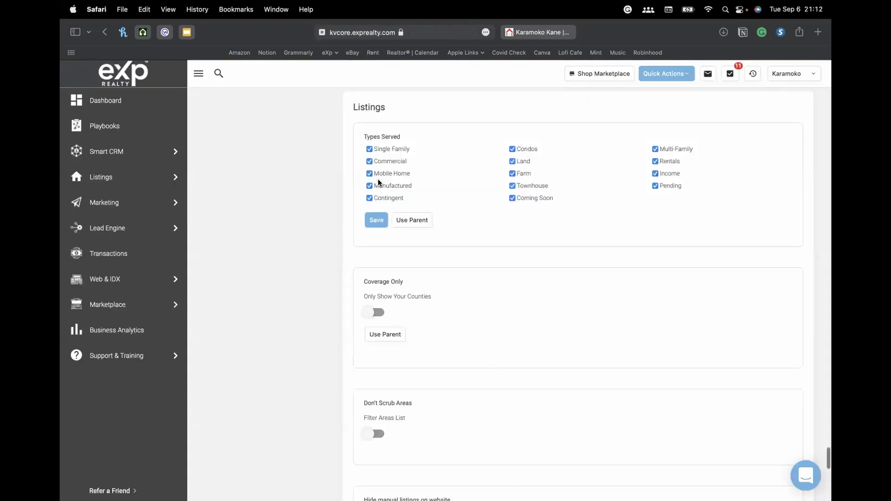
left_click(538, 33)
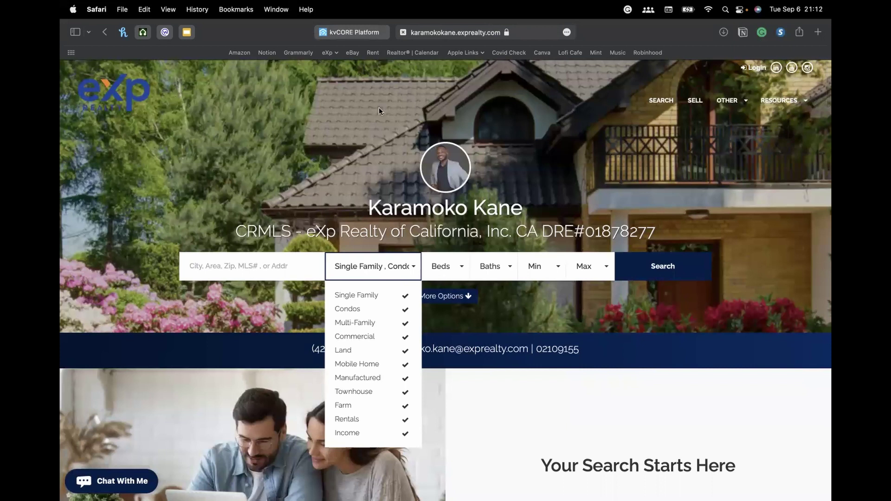
left_click(350, 31)
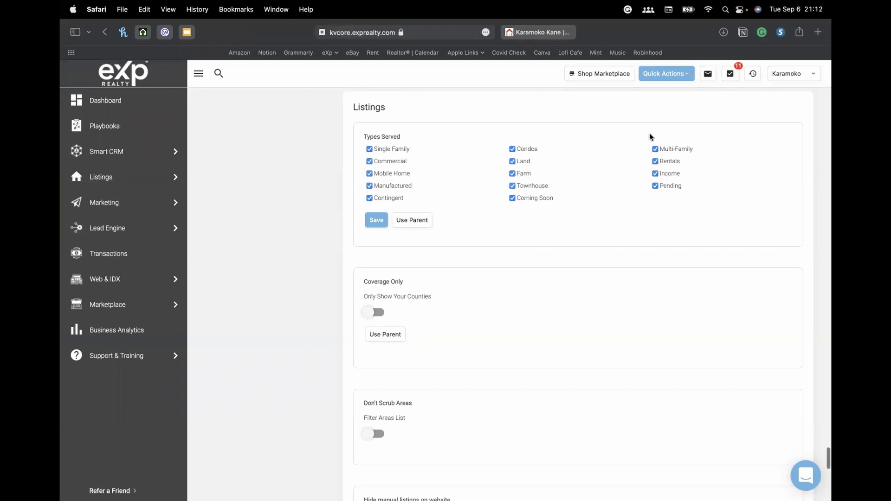
left_click(528, 32)
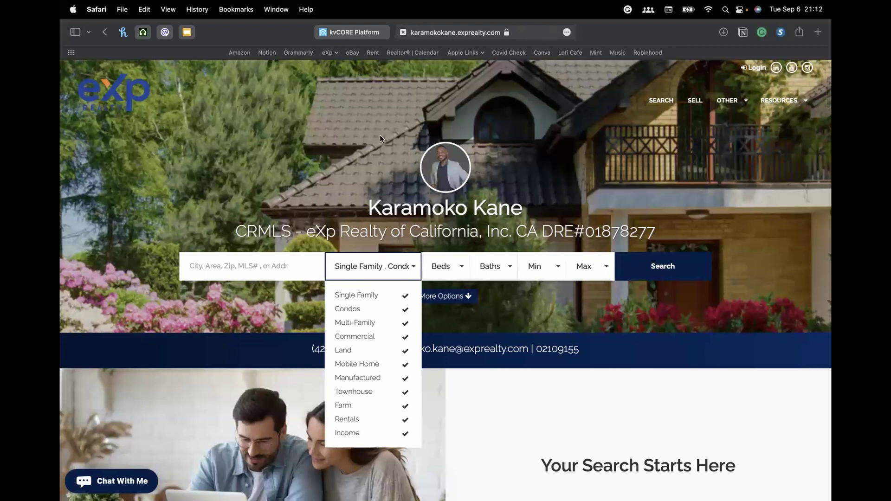
left_click(366, 32)
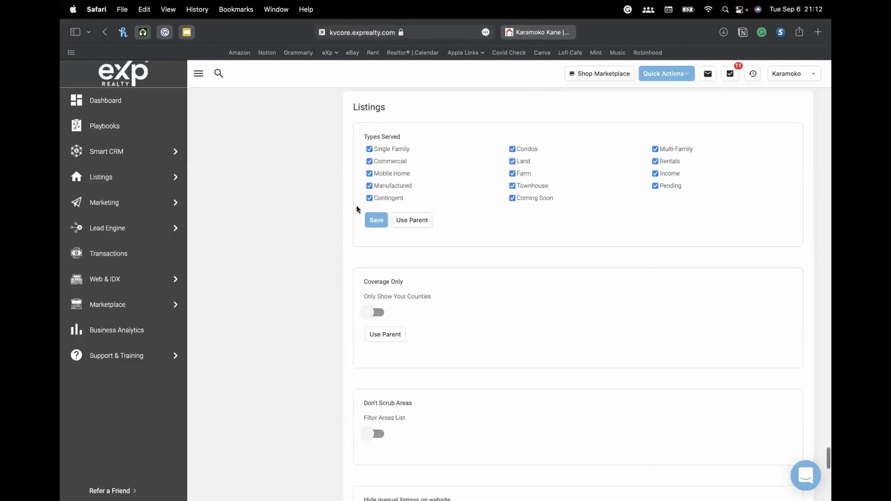
- Look through the remaining Listings settings, from Coverage Only and area filtering down to Default Display and Popular Options
scroll(326, 200, "down", 3)
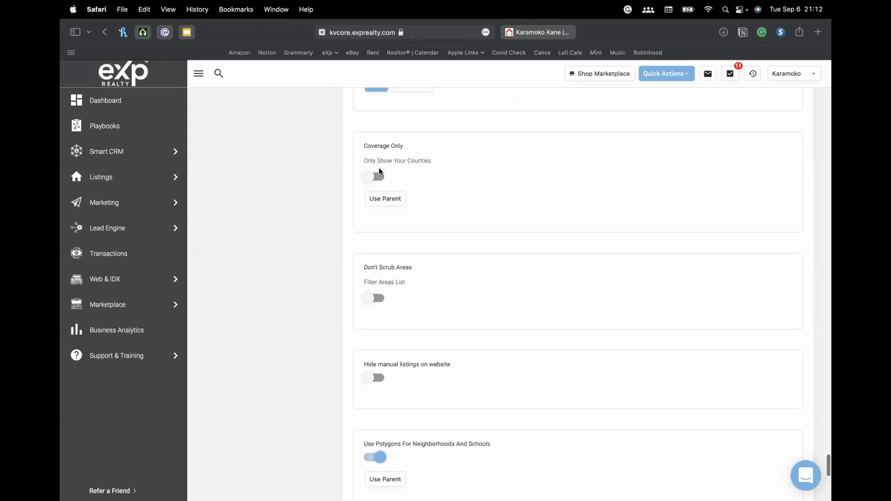
scroll(478, 163, "down", 5)
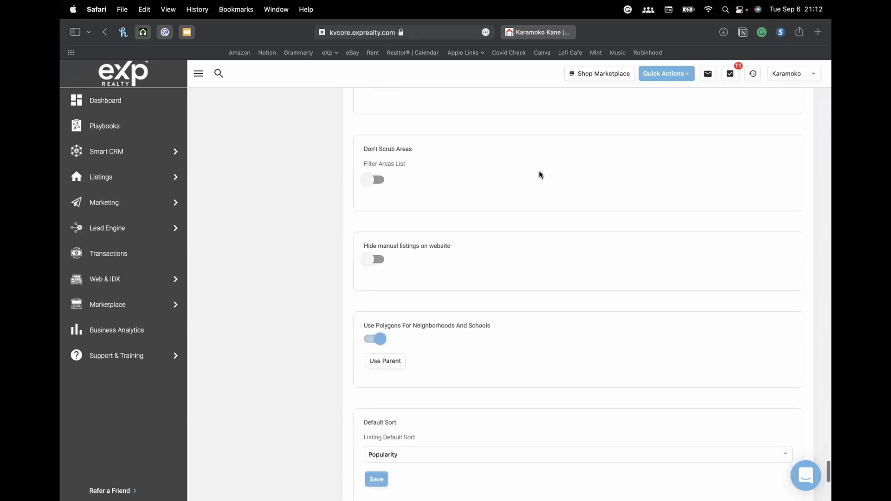
scroll(539, 171, "down", 4)
scroll(507, 173, "down", 8)
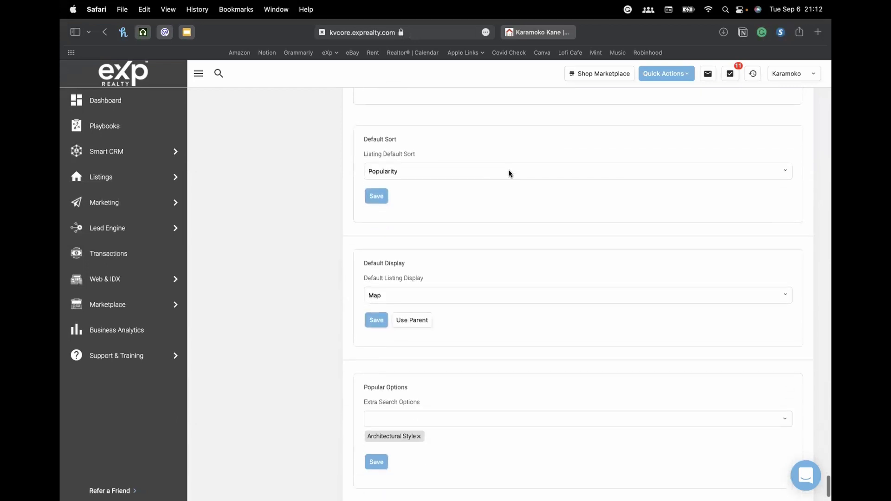
scroll(500, 174, "down", 1)
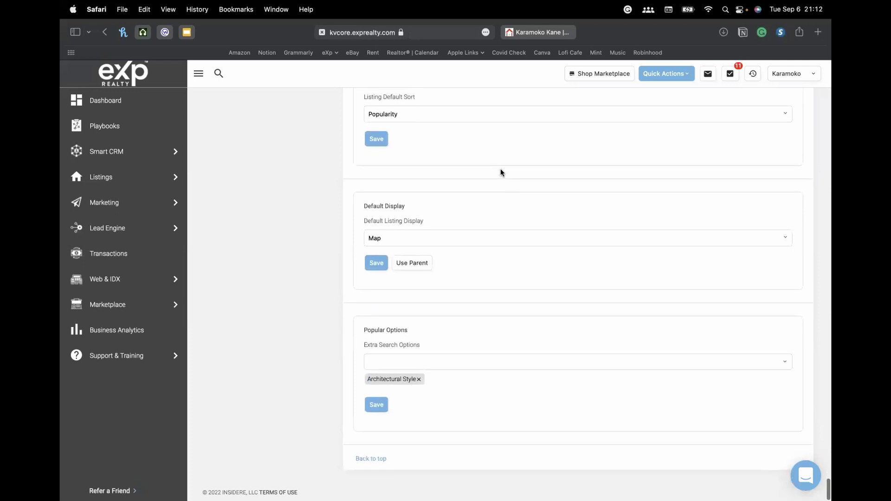
- Examine the sort choices for Listing Default Sort and close them without changing the selection
scroll(412, 244, "up", 3)
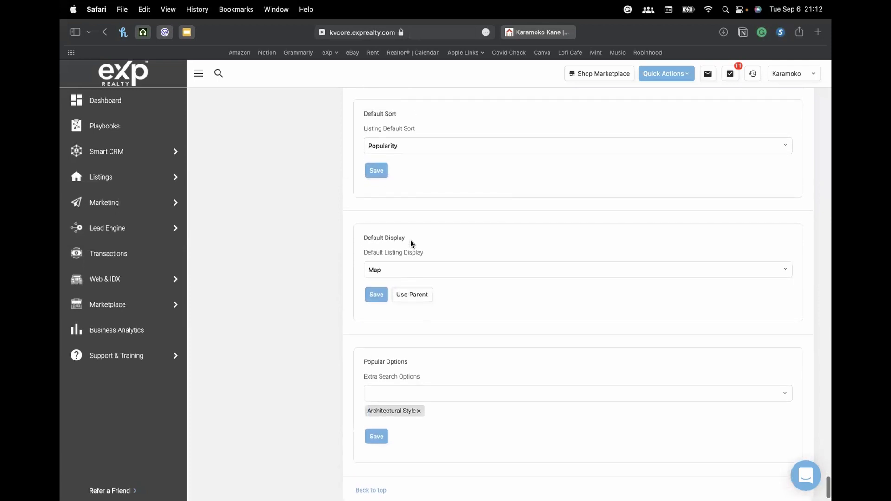
scroll(410, 243, "up", 3)
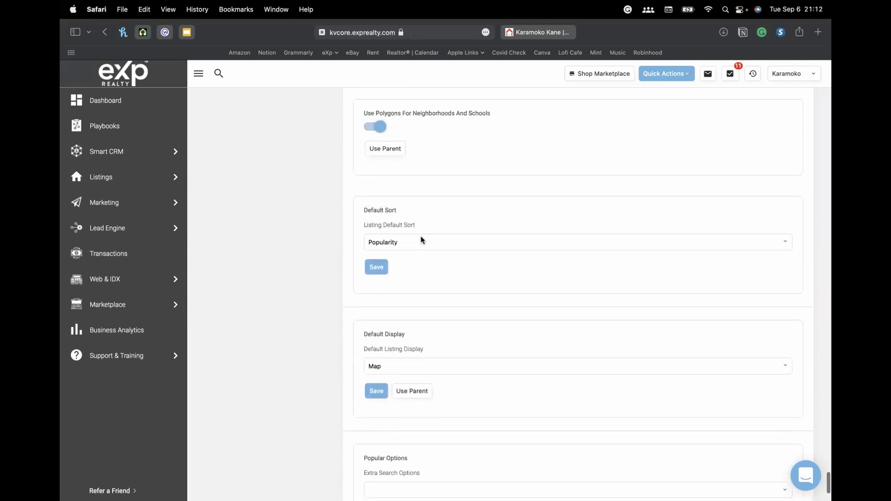
left_click(404, 250)
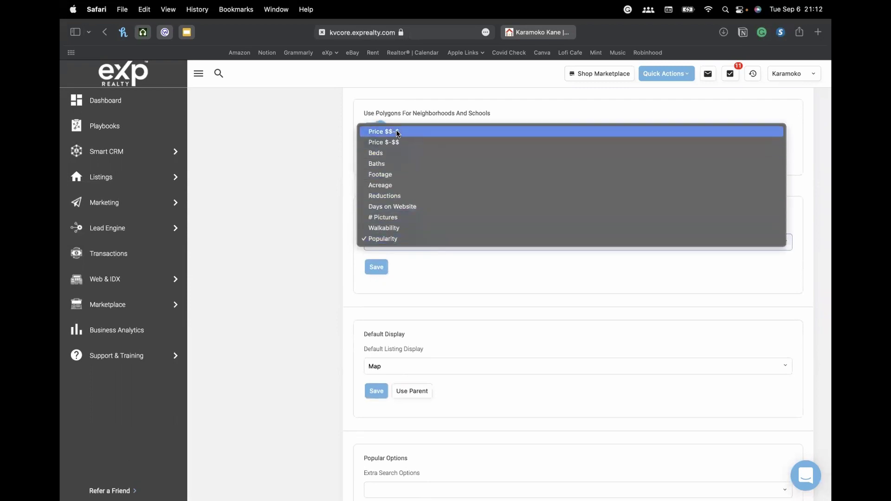
left_click(256, 204)
scroll(304, 213, "down", 15)
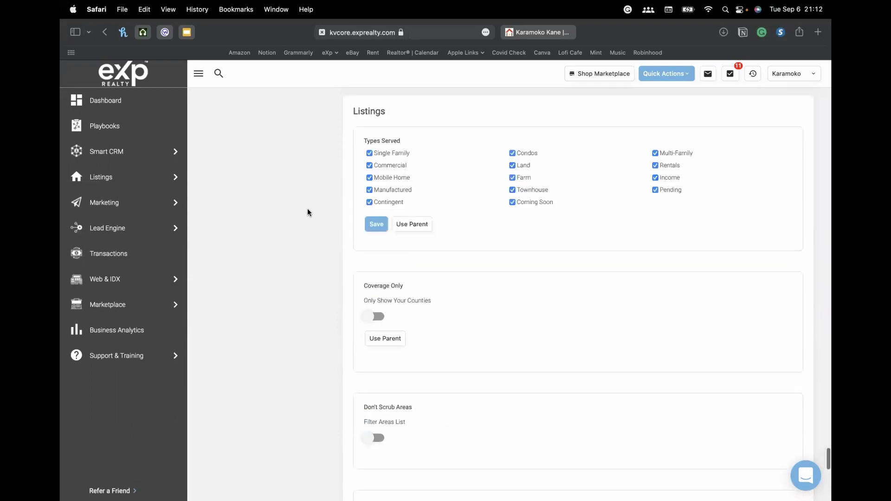
- Return from Listings to the General area of the website settings and select the Testimonials section
scroll(318, 180, "up", 20)
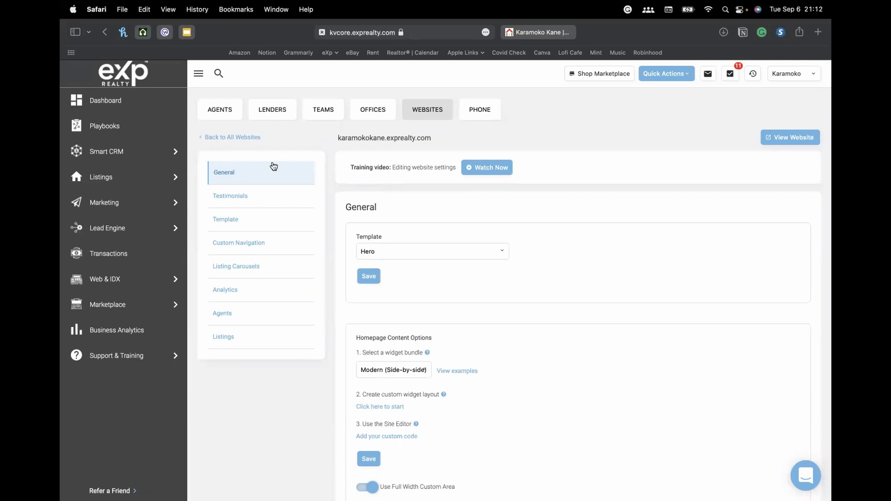
scroll(407, 246, "down", 5)
scroll(408, 255, "up", 5)
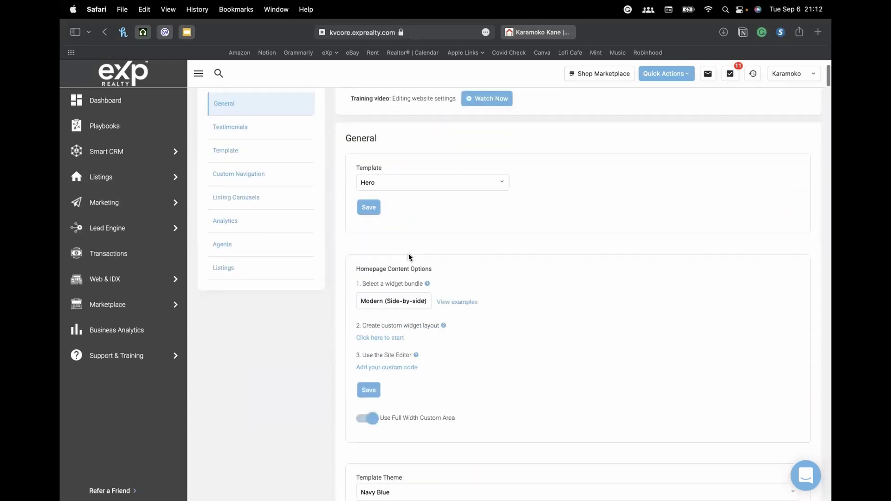
left_click(238, 200)
scroll(260, 114, "up", 15)
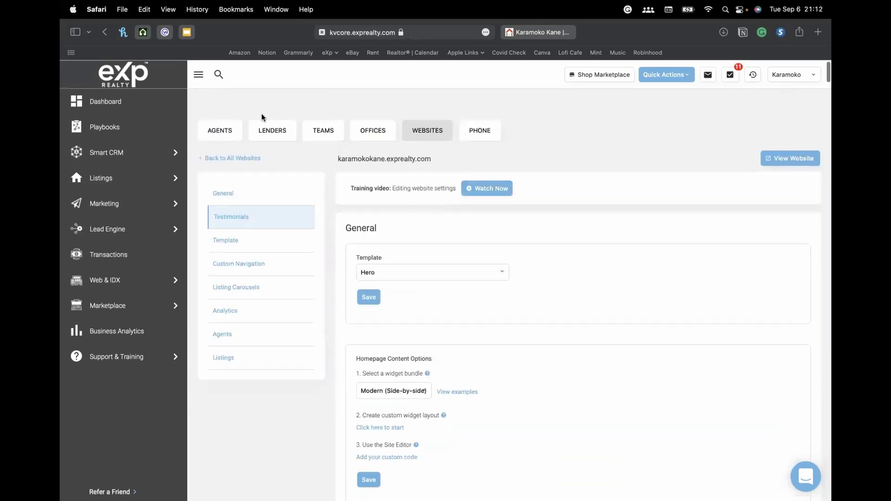
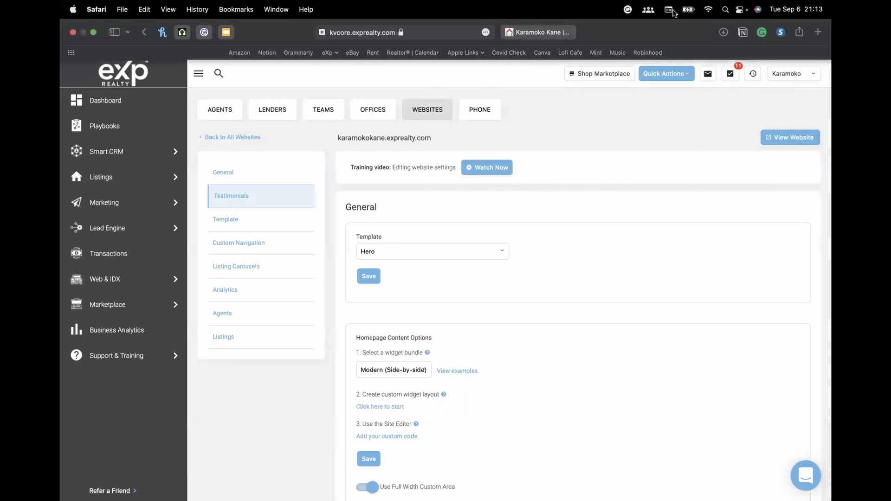
scroll(644, 311, "down", 2)
scroll(645, 309, "up", 2)
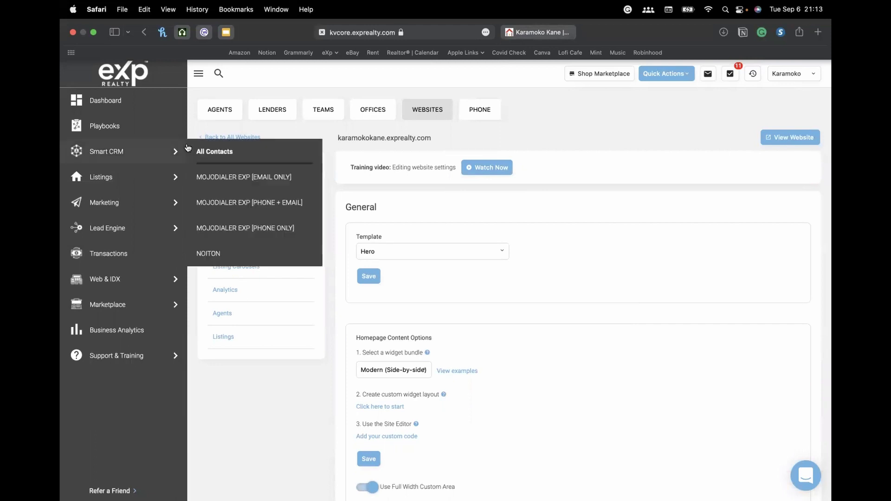
mouse_move(100, 177)
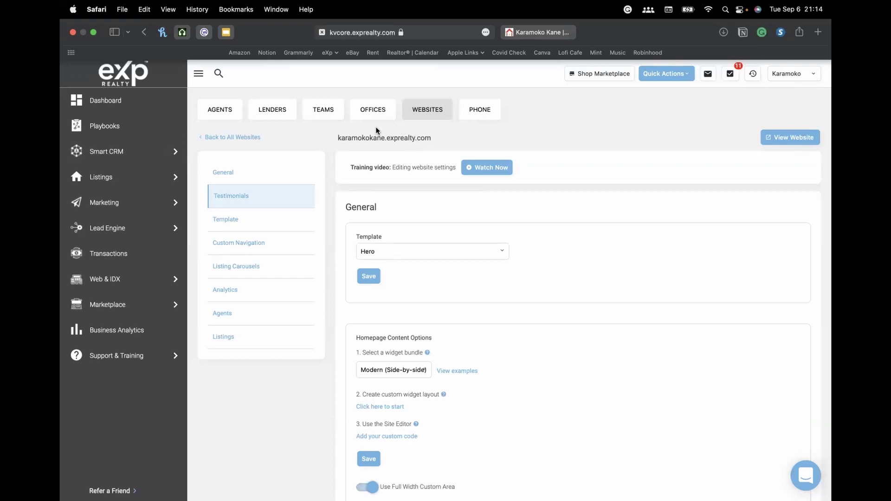
- Look through the live homepage from the Just Listed carousel down to Latest Blog Posts and Areas We Cover
left_click(537, 33)
scroll(455, 247, "down", 20)
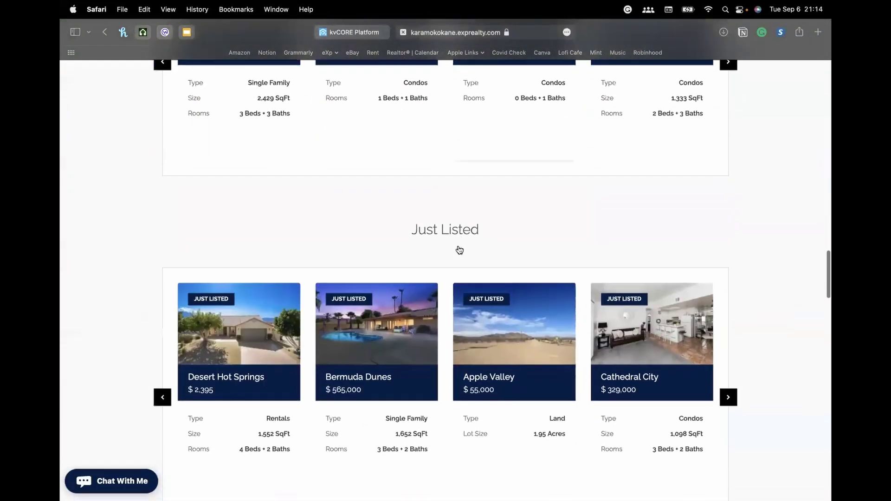
scroll(460, 251, "down", 15)
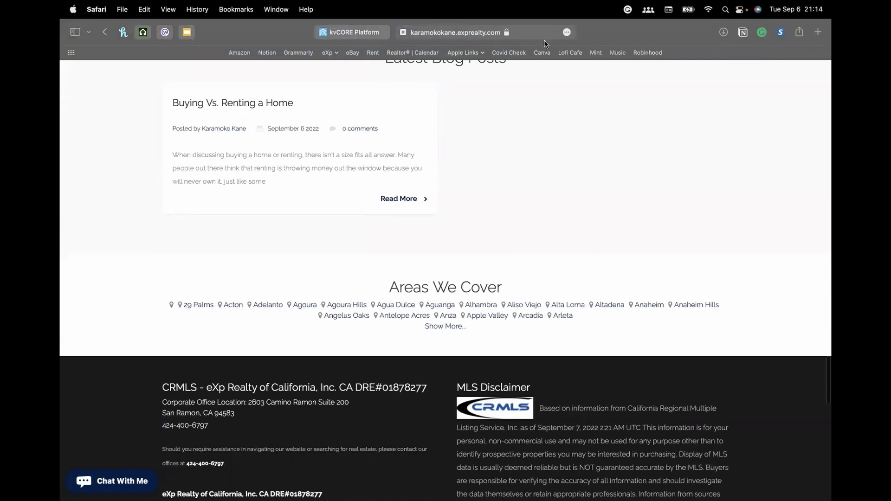
- Open kvCORE's Website Manager and review its Template, Website Content, Blog Posts, Embeds and Add-On Options cards
mouse_move(357, 35)
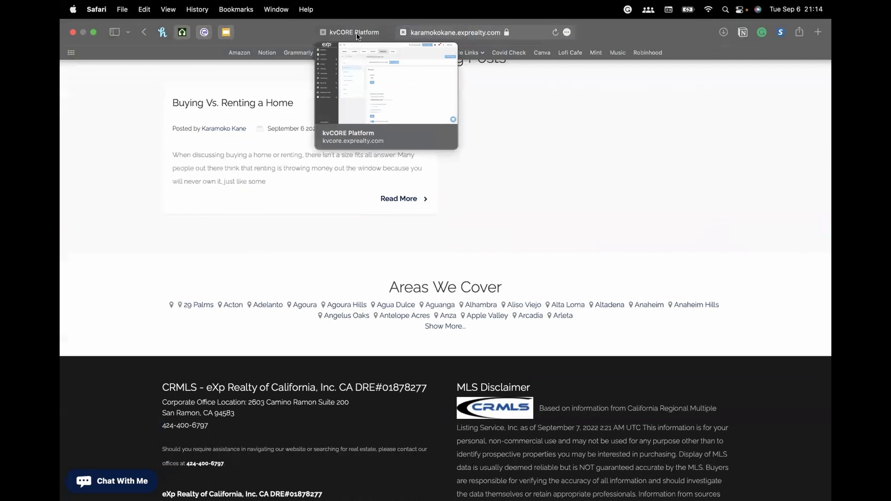
left_click(358, 33)
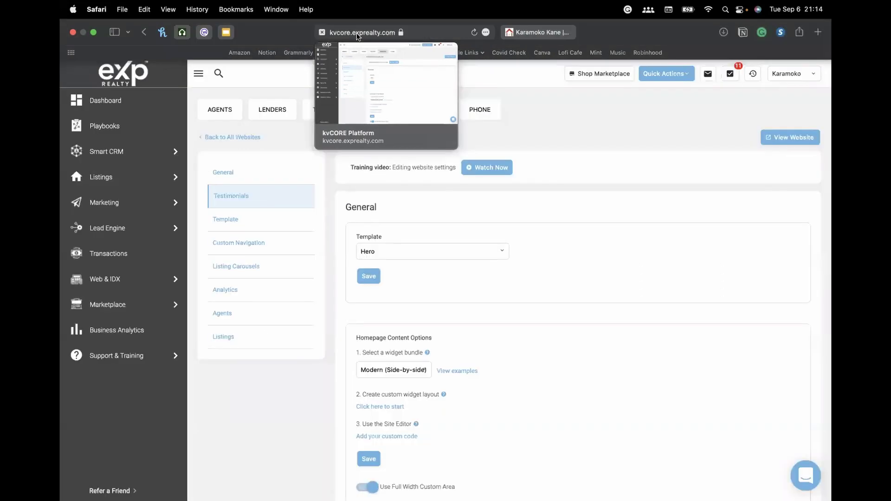
mouse_move(114, 286)
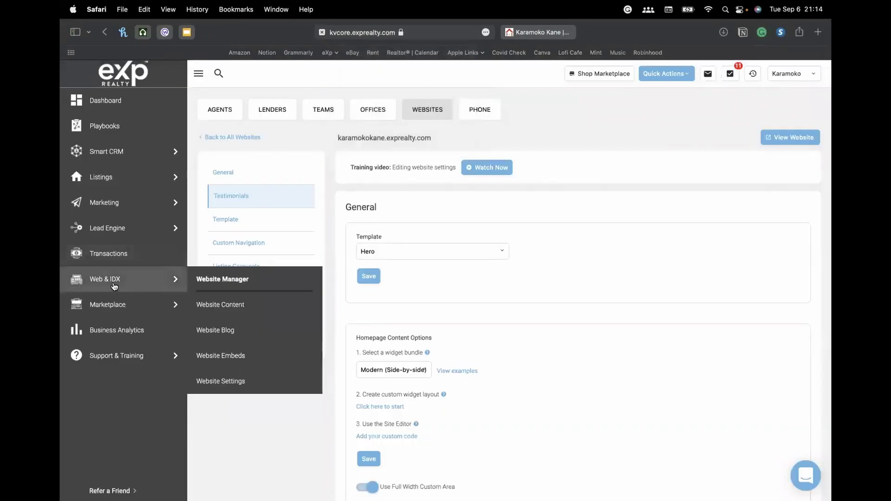
left_click(223, 279)
scroll(532, 309, "down", 10)
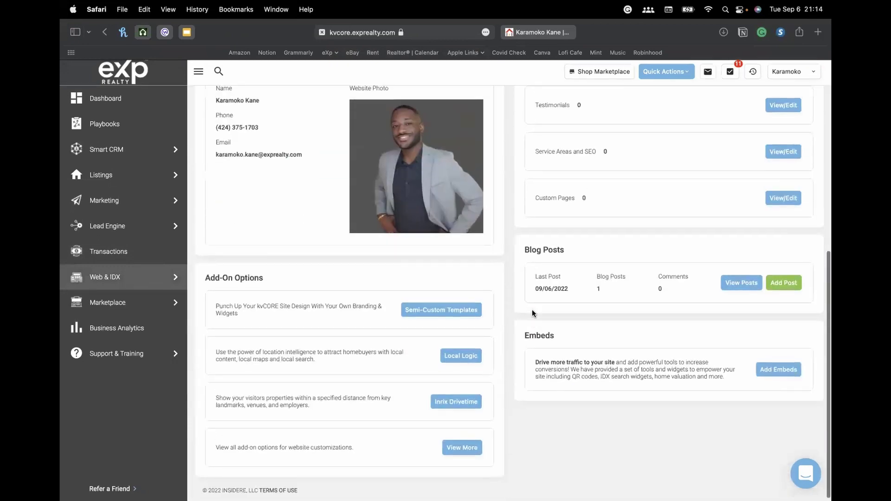
scroll(580, 291, "up", 5)
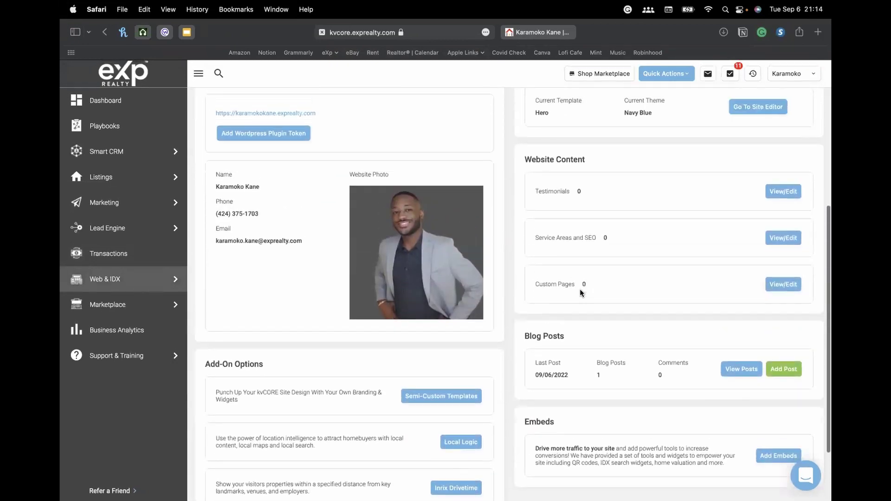
scroll(581, 291, "up", 1)
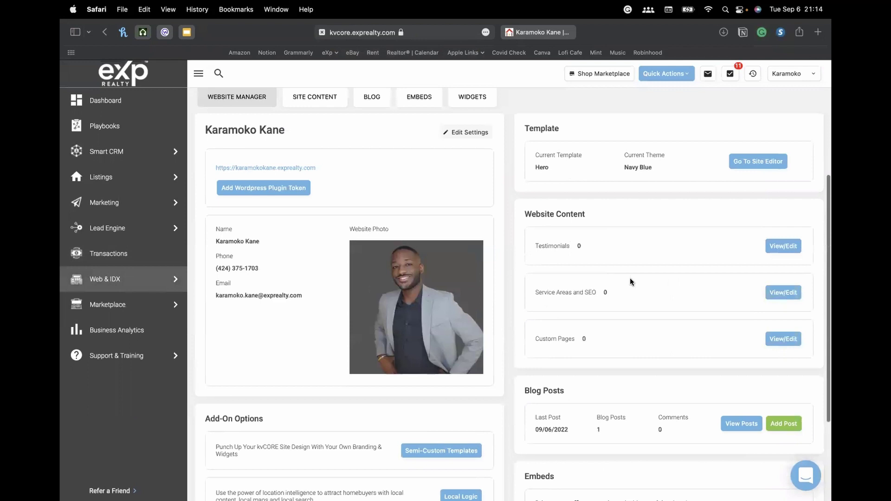
scroll(618, 325, "up", 1)
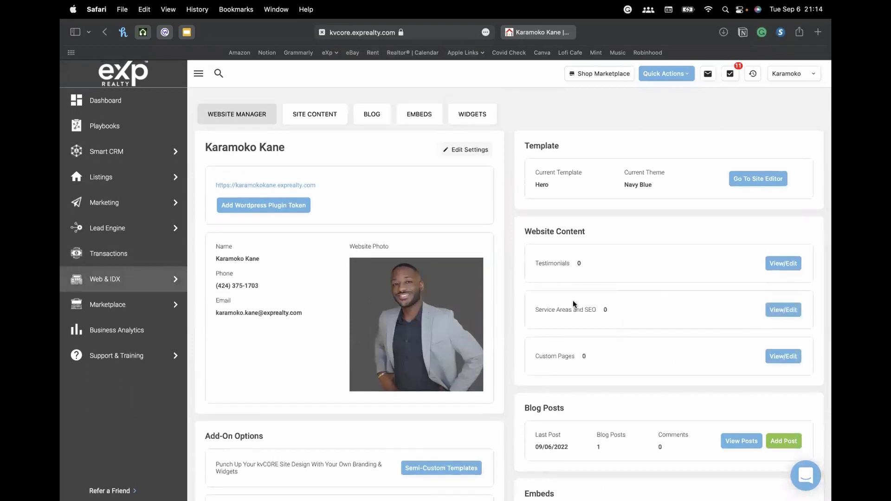
- Open the website's Service Areas and SEO content and add all cities in the MLS
scroll(604, 306, "up", 1)
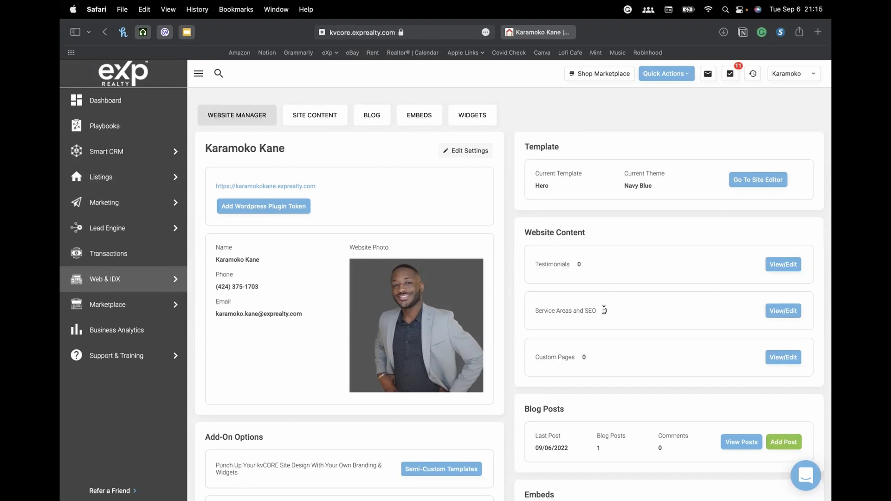
left_click(784, 311)
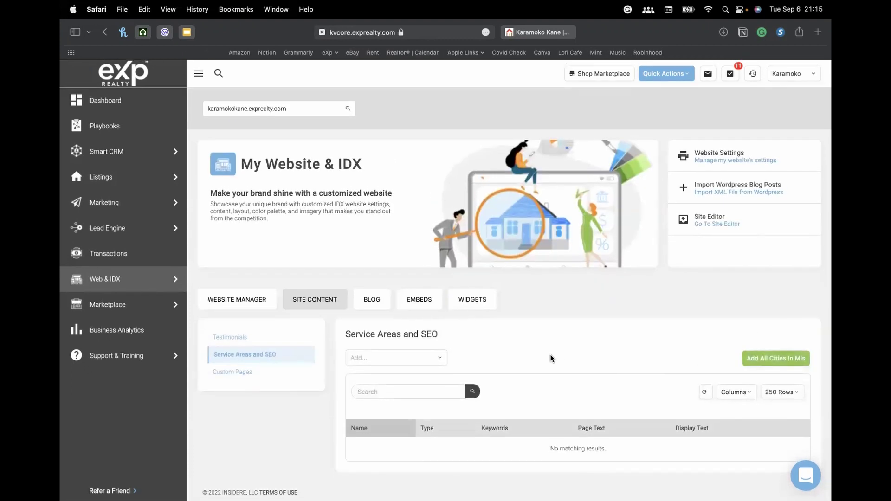
left_click(774, 364)
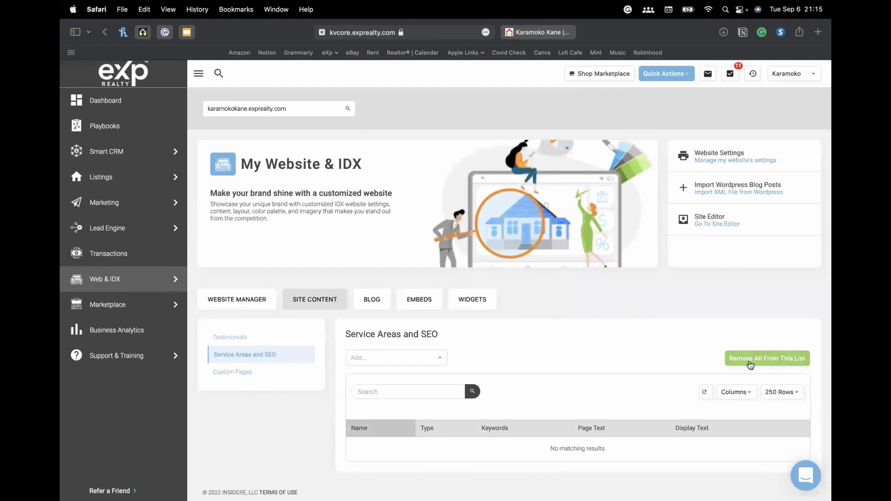
- Check the Service Areas and SEO entry in the Website Manager overview, and reopen its list
left_click(152, 287)
scroll(646, 246, "down", 5)
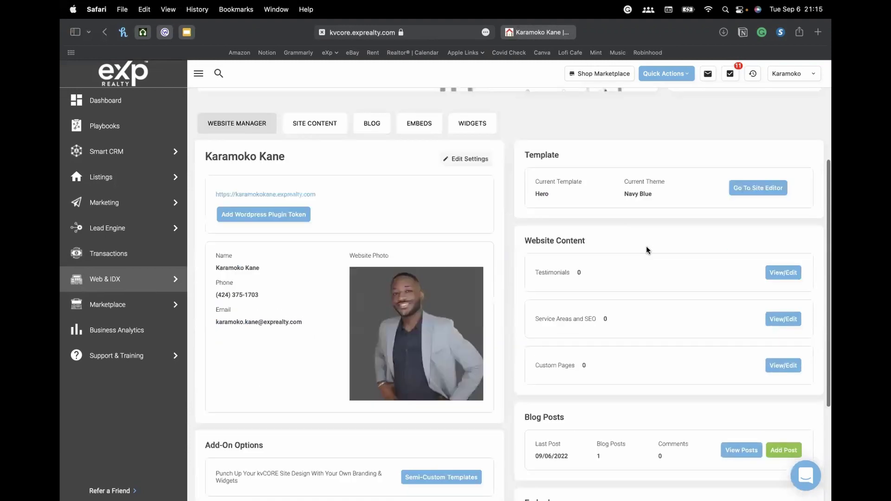
scroll(610, 261, "up", 1)
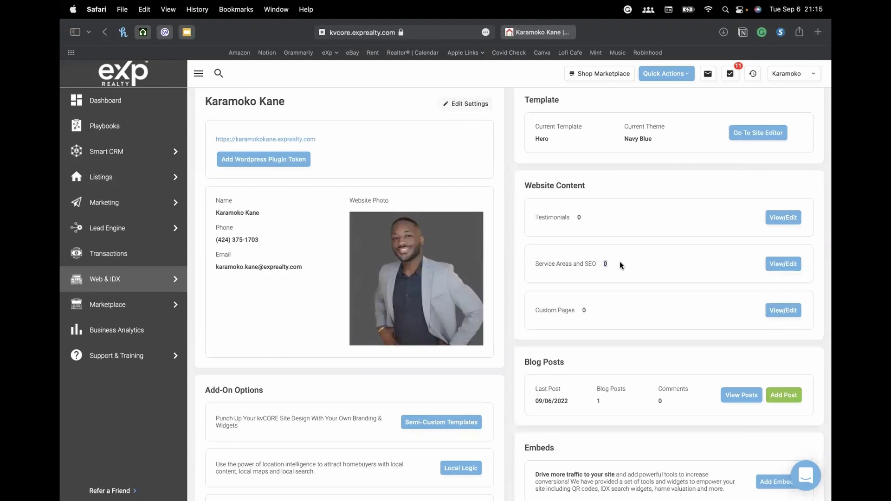
left_click(777, 264)
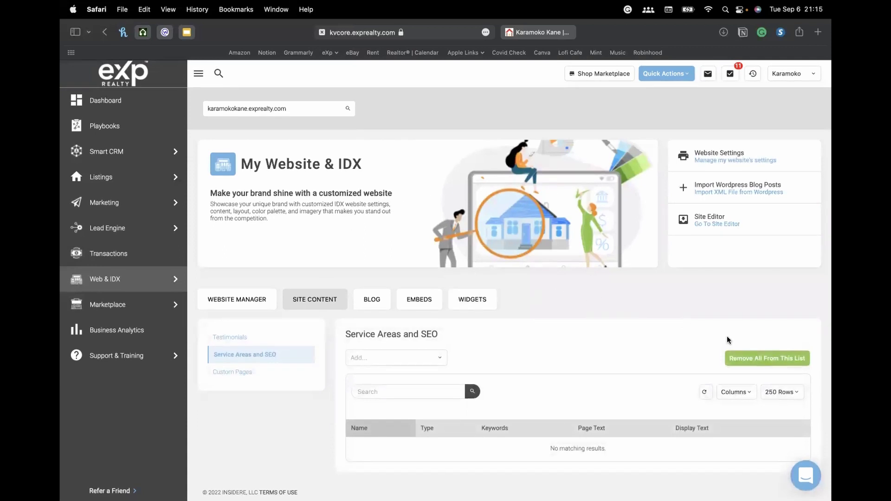
- Revisit the Website Content entries in Website Manager, and open Service Areas and SEO at its field for adding an area
mouse_move(121, 240)
mouse_move(116, 283)
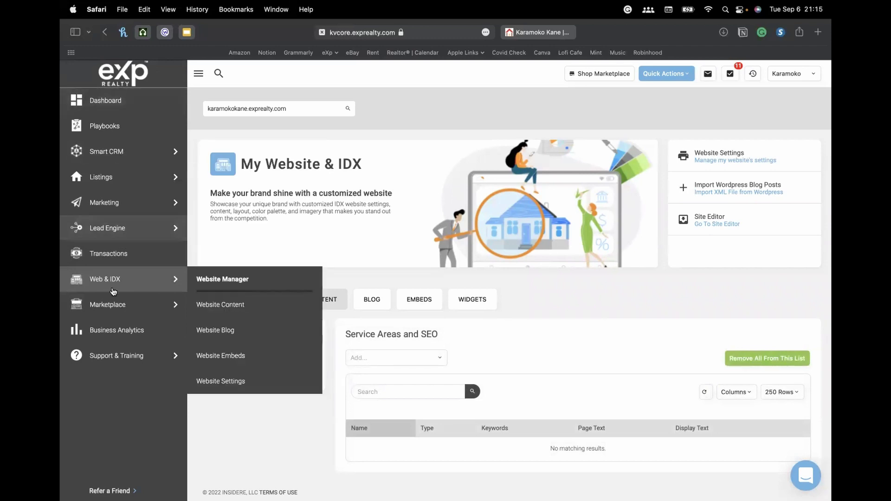
left_click(223, 279)
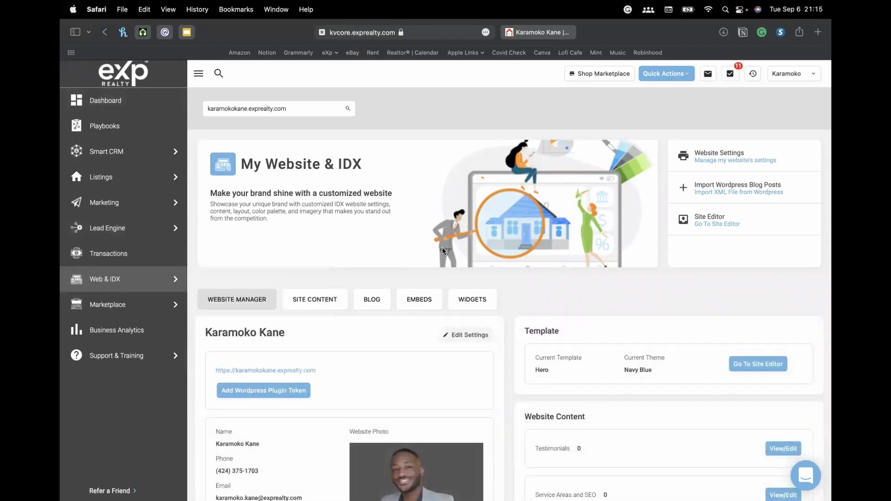
scroll(442, 247, "down", 3)
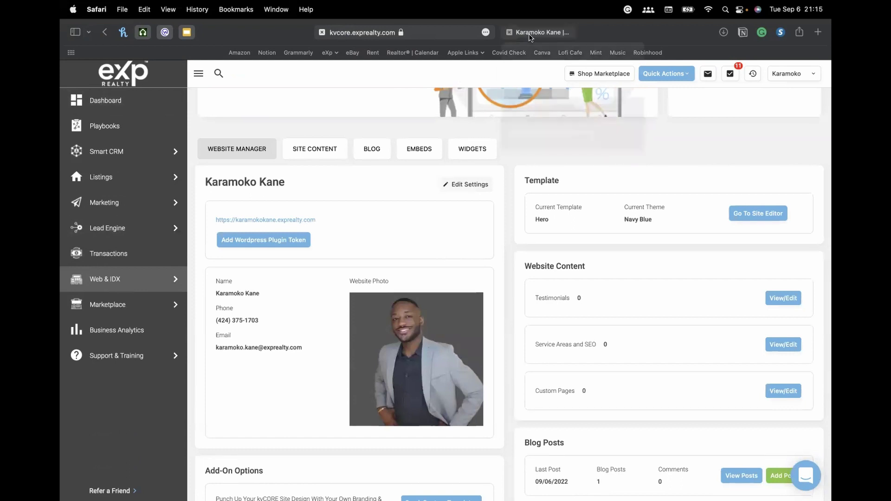
mouse_move(530, 36)
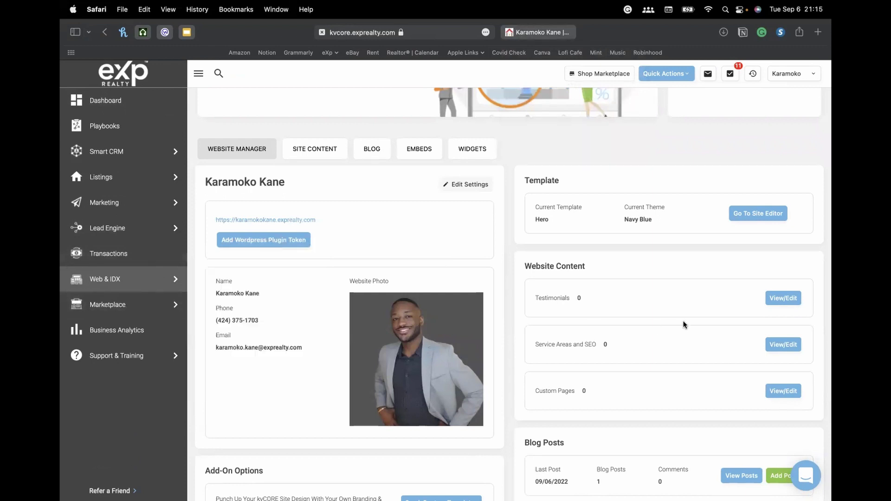
mouse_move(96, 282)
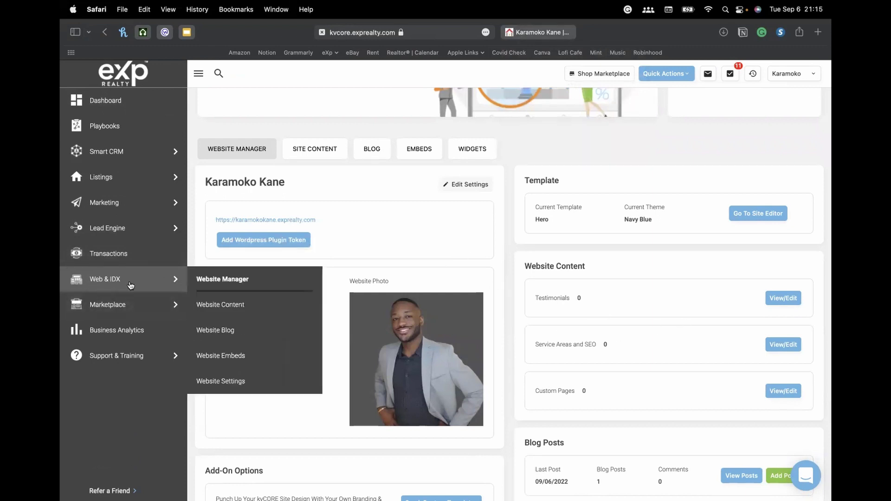
left_click(773, 345)
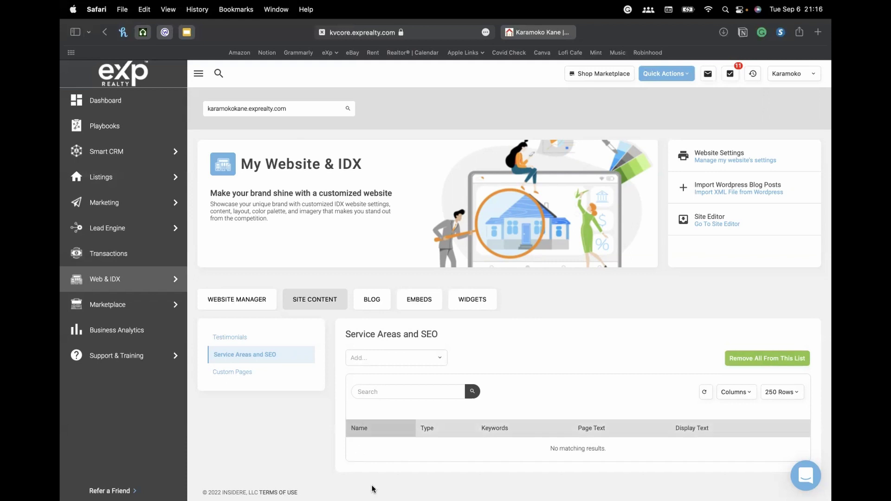
left_click(390, 356)
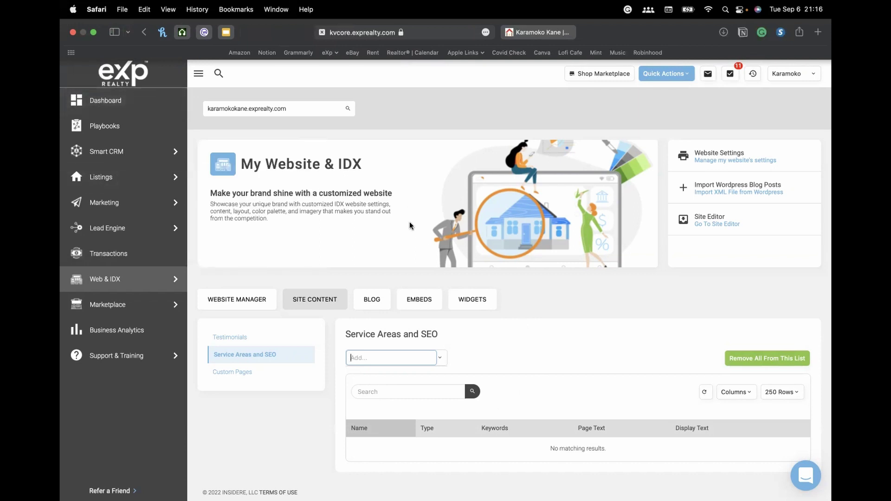
mouse_move(144, 193)
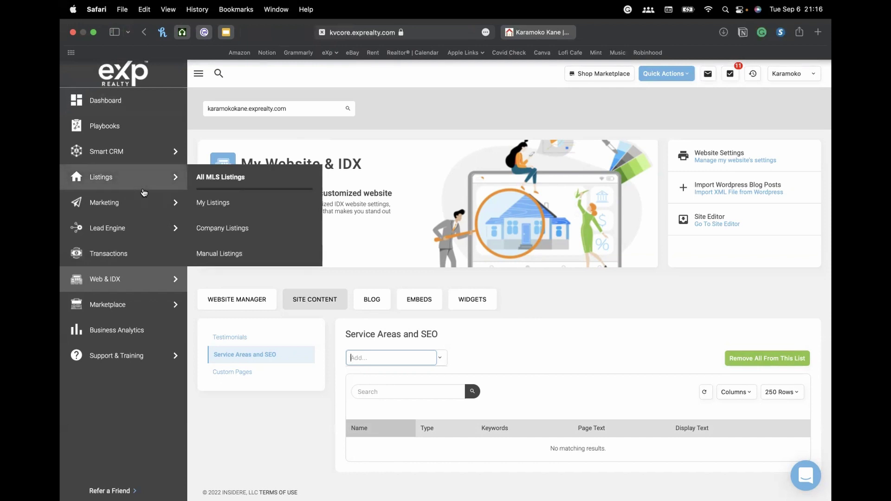
mouse_move(139, 284)
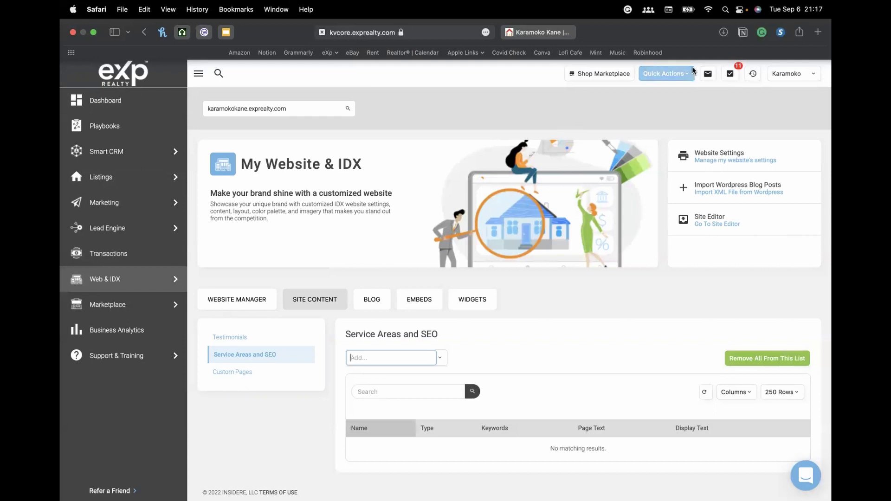
mouse_move(171, 145)
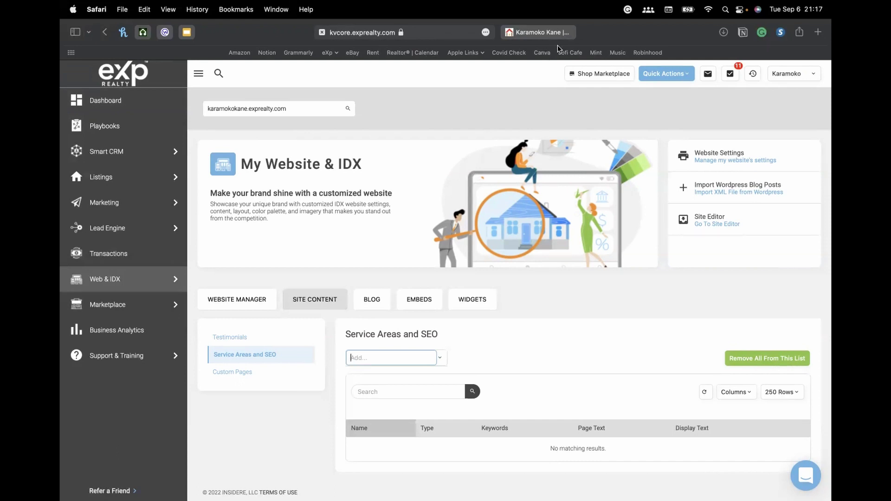
- Examine the account menu's profile, agents, websites and lead routing options, and close it without choosing any
left_click(786, 78)
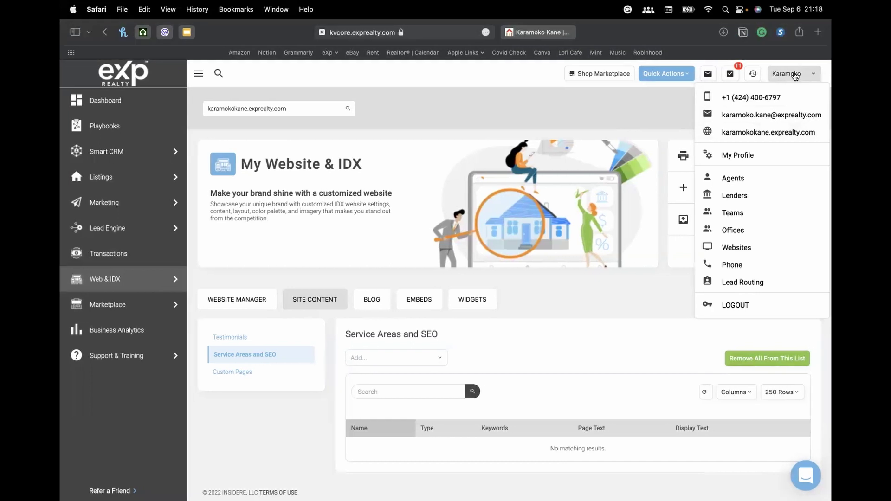
left_click(811, 76)
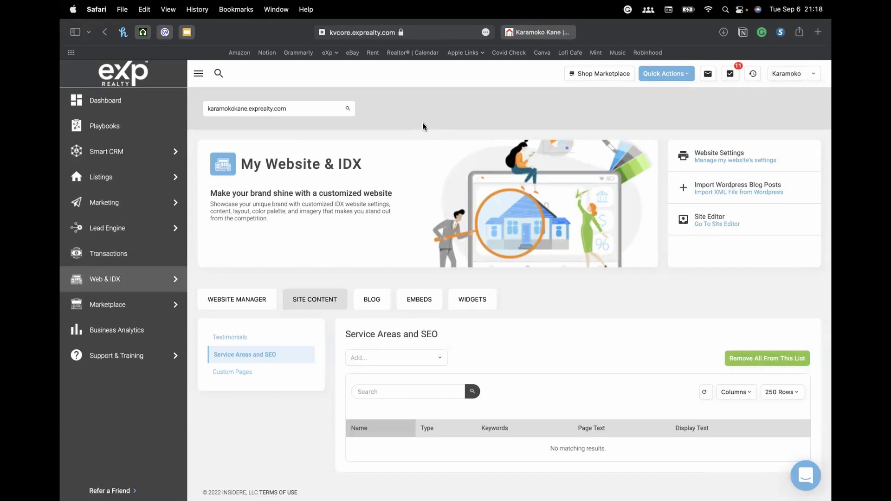
- Switch to the live site's page, load youtube.com in its place, and open the signed-in account's own channel
left_click(540, 33)
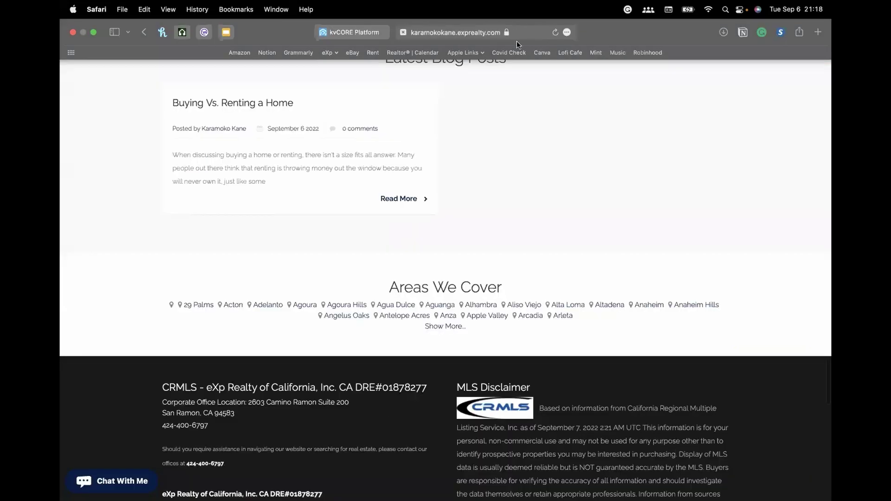
left_click(521, 31)
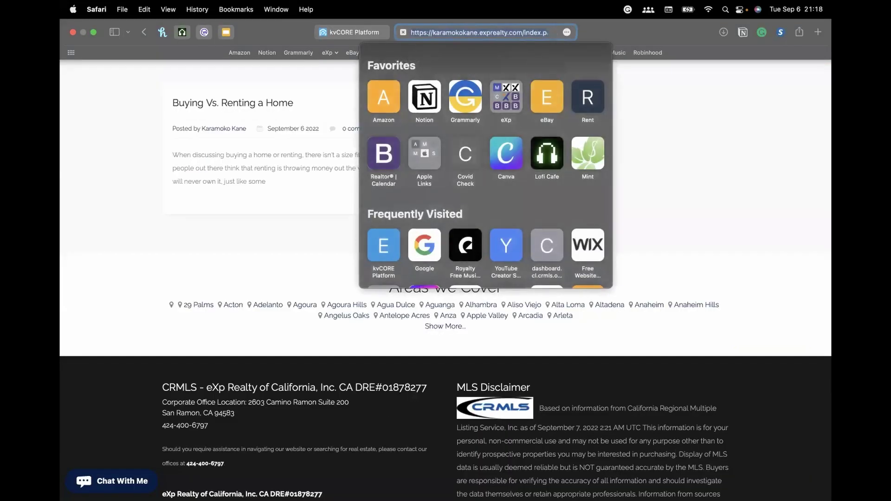
type("youtb")
key("BackSpace")
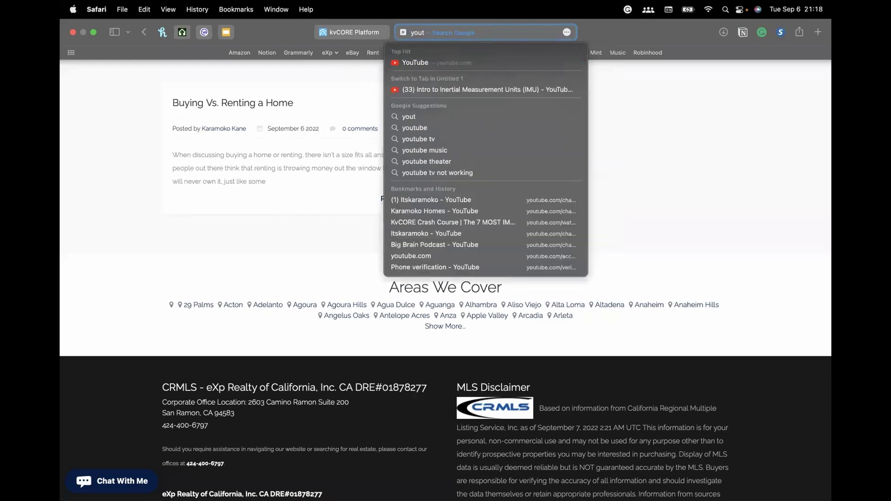
type("ube.com")
key("Return")
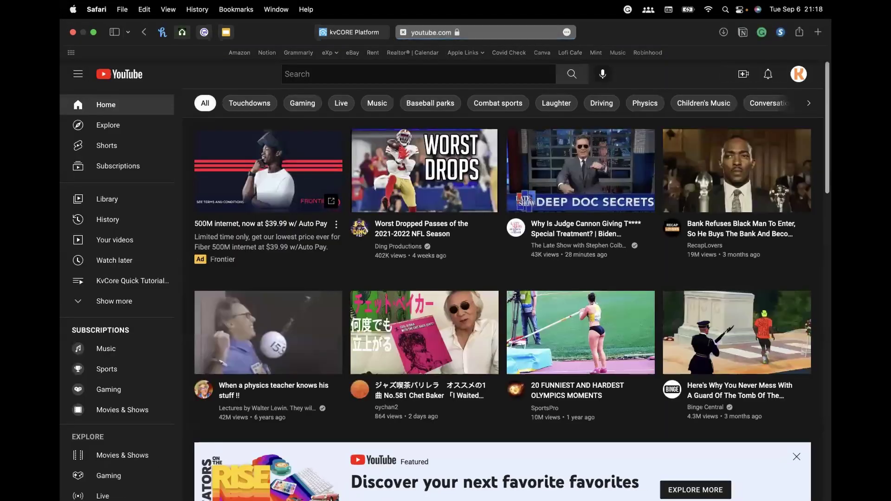
left_click(731, 140)
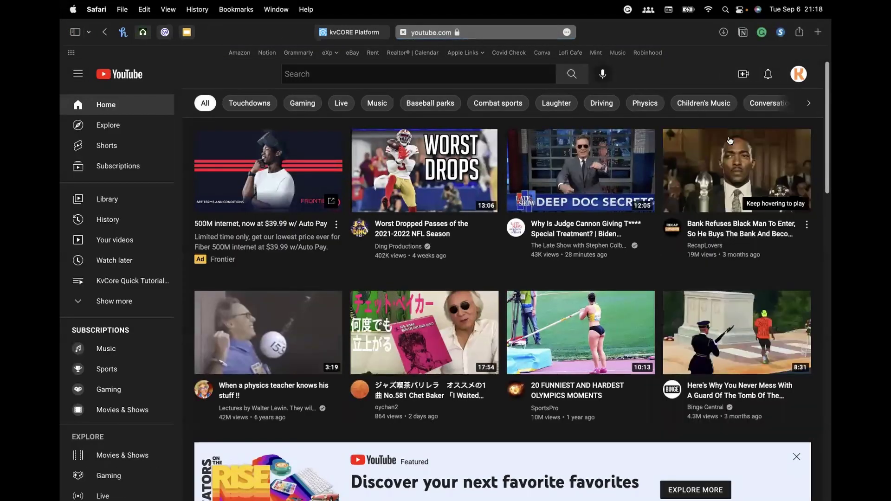
- Copy the full web address of the YouTube channel page
left_click(498, 31)
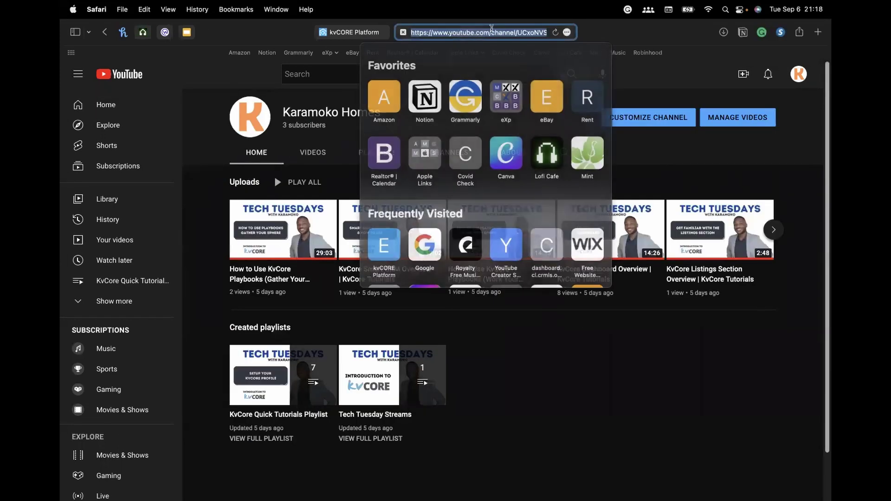
right_click(497, 35)
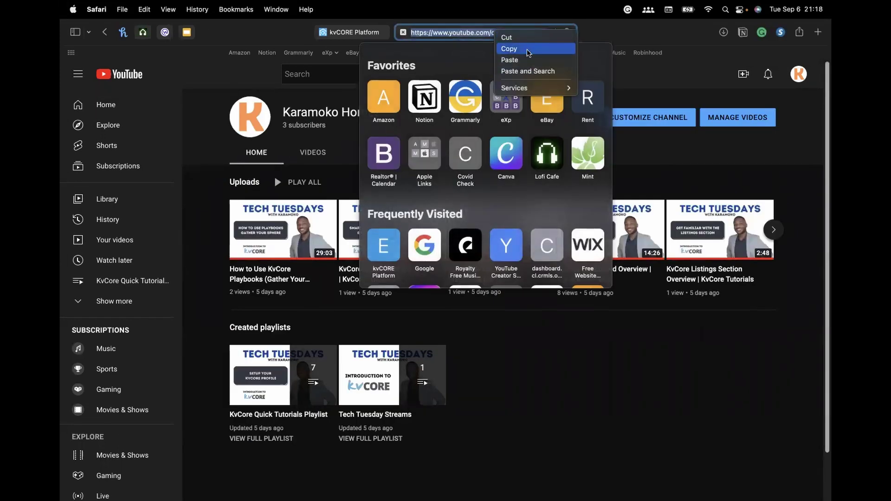
left_click(623, 35)
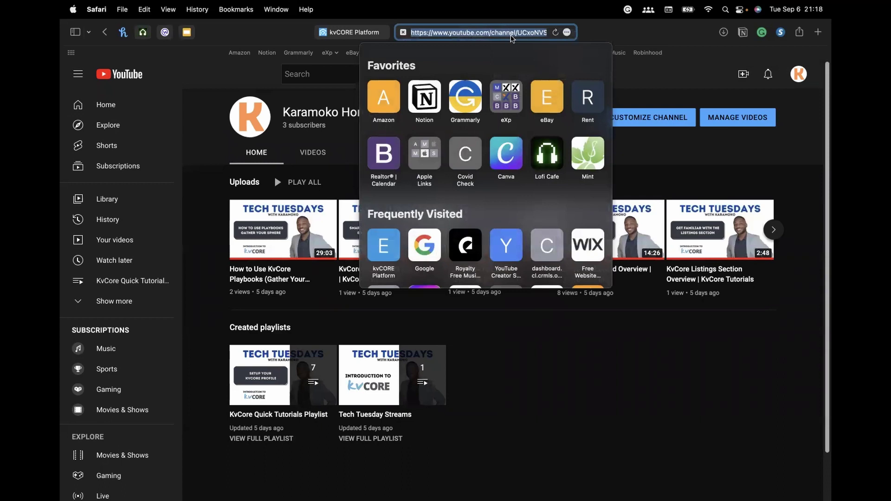
key("Escape")
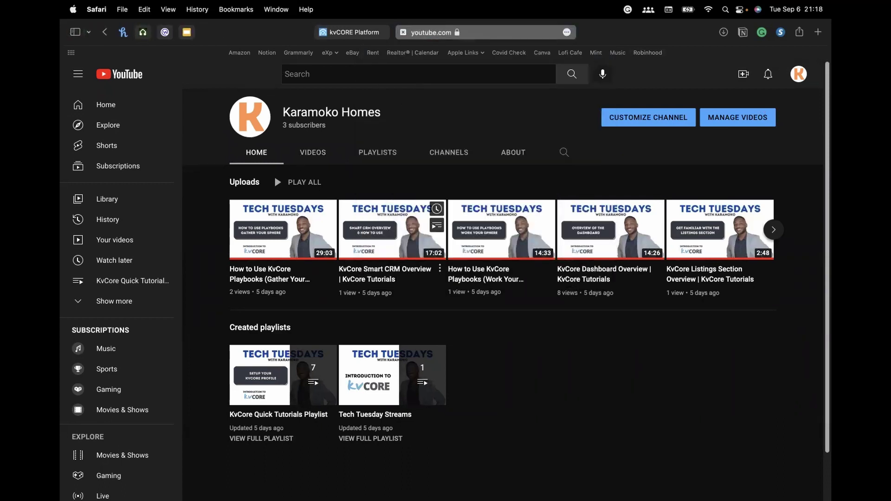
- Load the Linktree admin page and copy the public My Linktree link
left_click(492, 34)
type("lin")
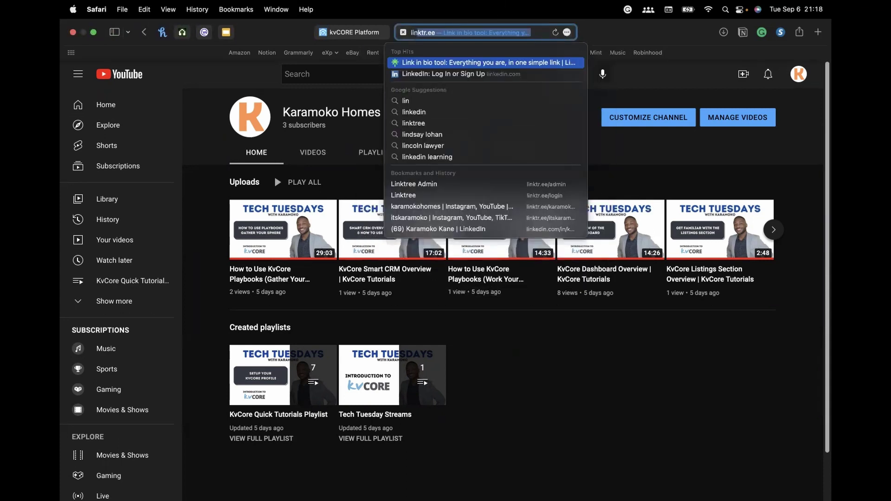
key("Return")
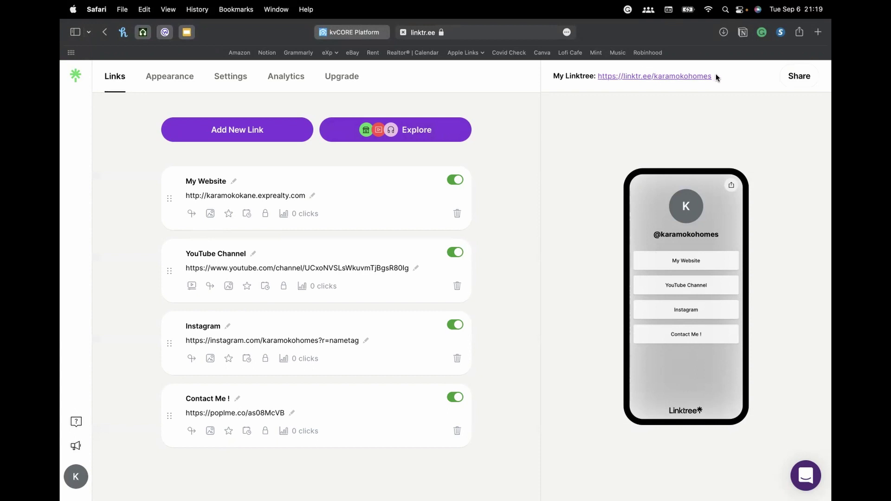
left_click_drag(713, 76, 592, 79)
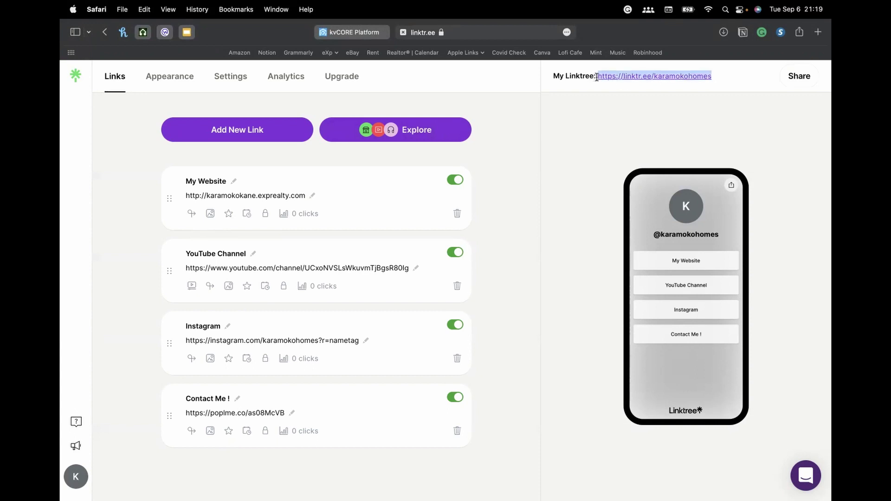
right_click(612, 78)
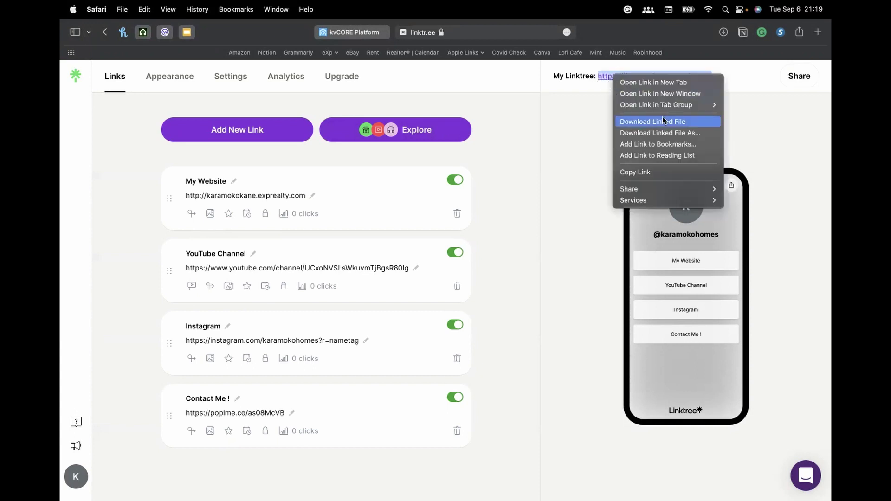
left_click(643, 172)
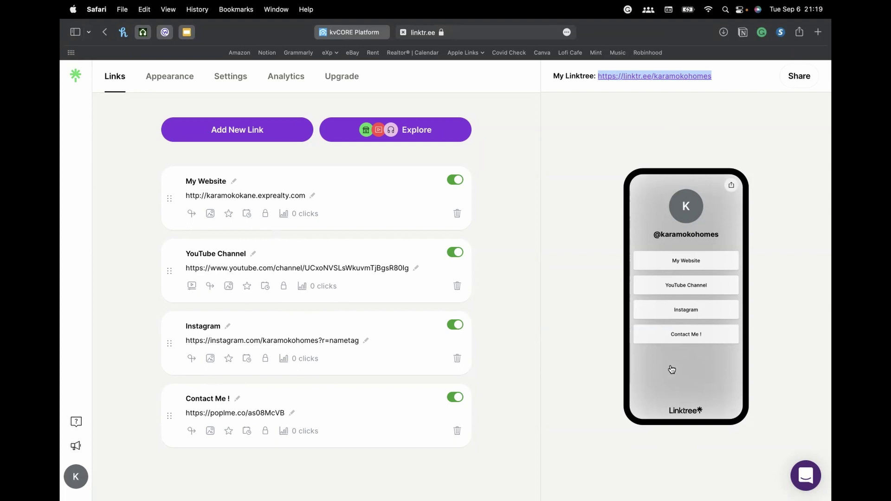
- Open the public Linktree page from the My Linktree link and check its full web address
left_click(673, 77)
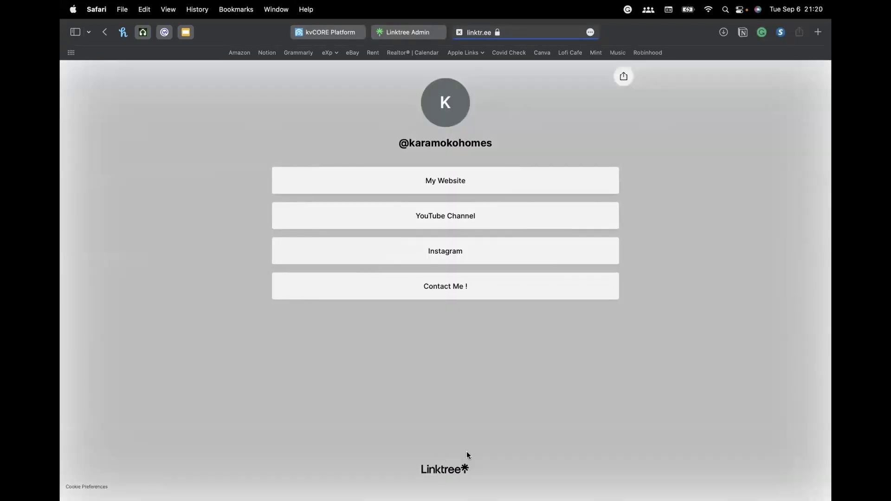
left_click(435, 276)
left_click(514, 31)
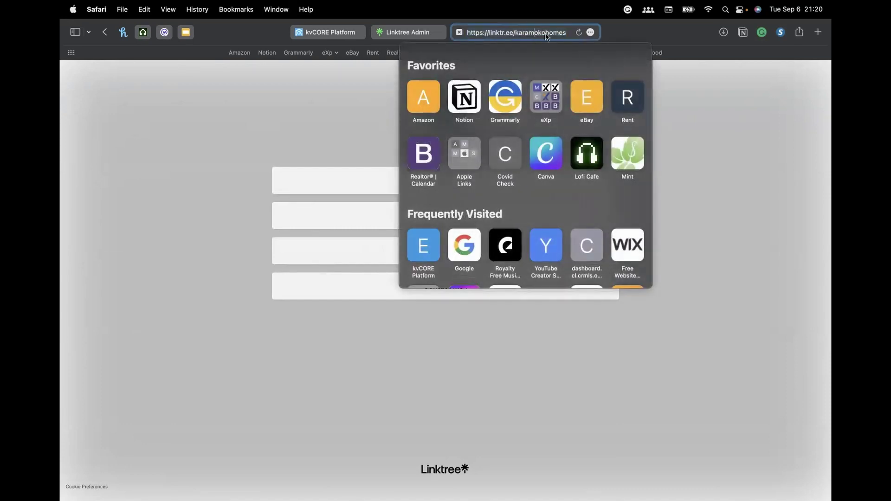
key("Return")
- Load the owner's other Linktree page by adding "its" before the handle and removing "homes" from its end, and look over its links
left_click(524, 32)
left_click(523, 33)
type("its")
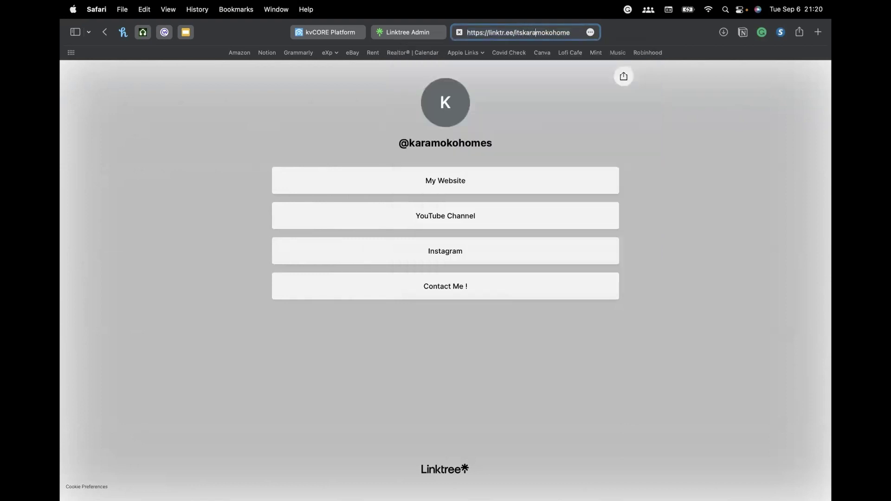
left_click(569, 32)
key("BackSpace")
key("BackSpace")
key("BackSpace")
key("BackSpace")
key("BackSpace")
key("Return")
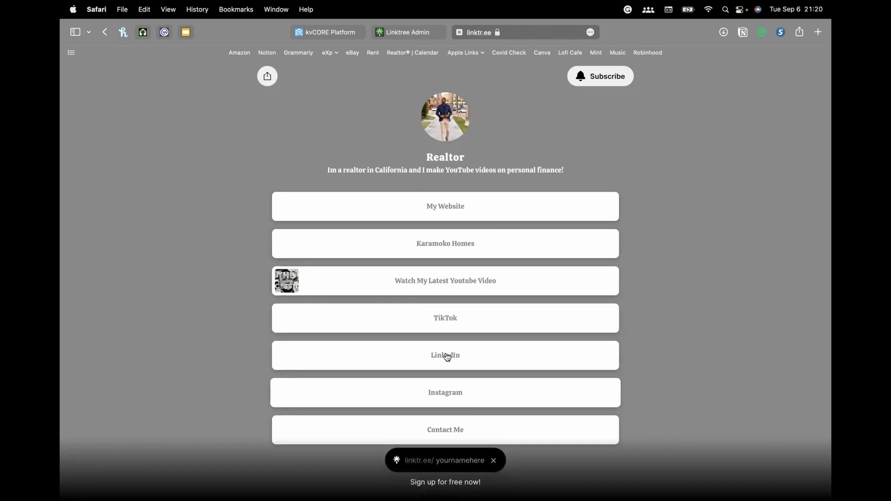
scroll(445, 353, "down", 1)
scroll(617, 162, "up", 1)
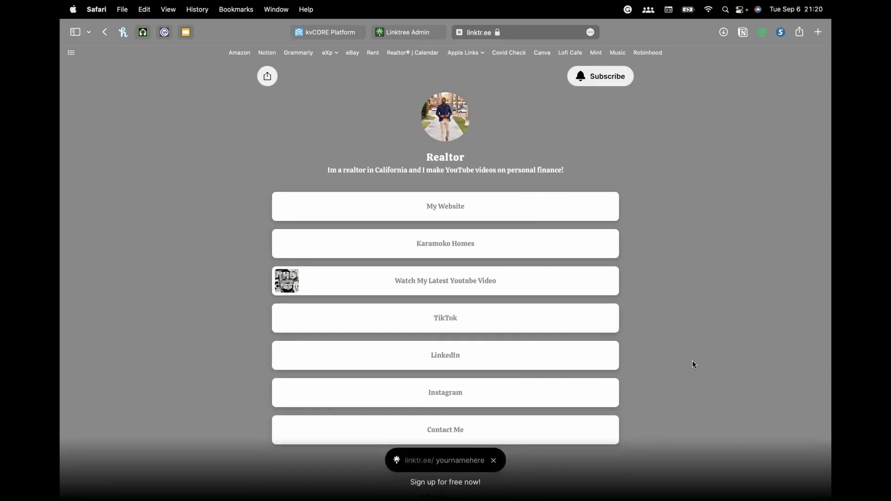
left_click(407, 37)
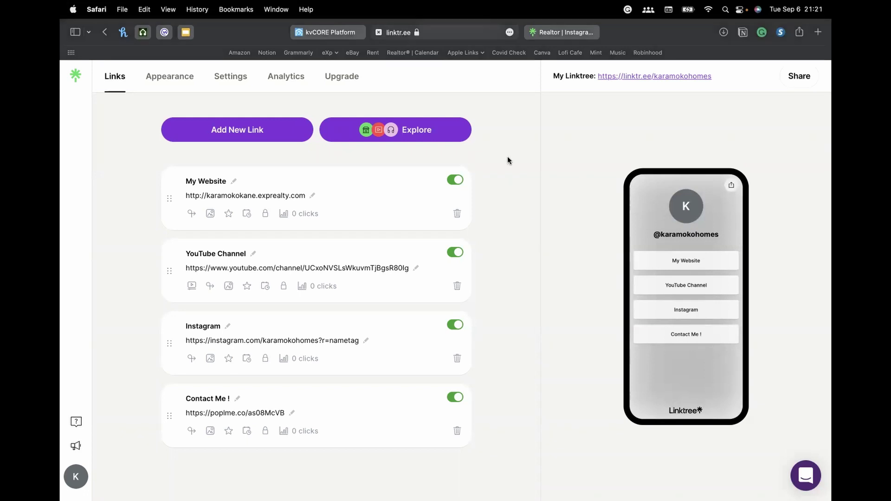
left_click(443, 36)
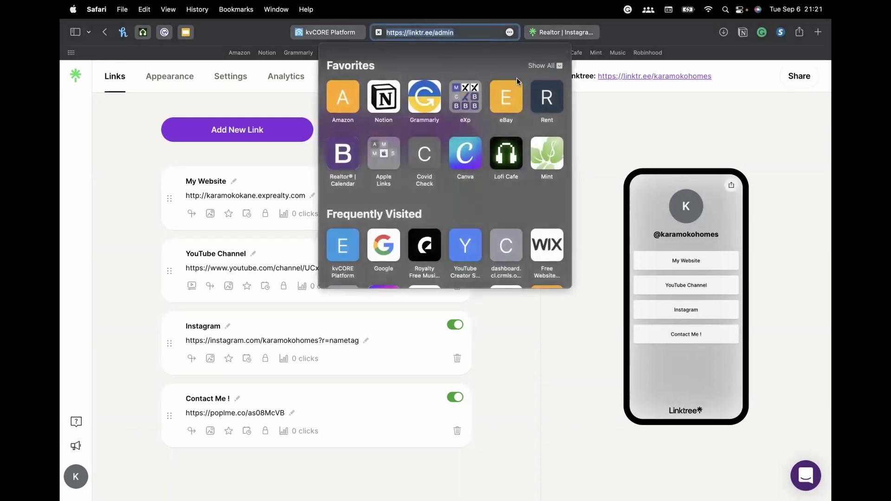
key("Right")
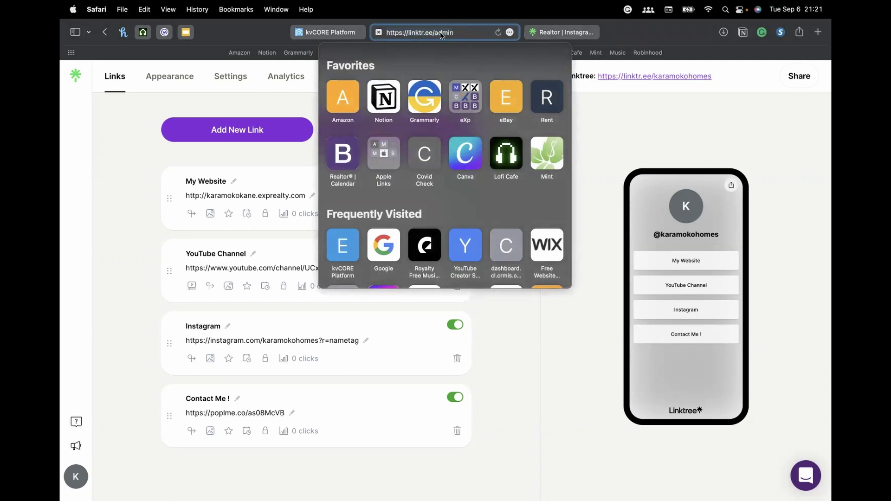
key("BackSpace")
key("BackSpace")
key("BackSpace")
key("BackSpace")
key("BackSpace")
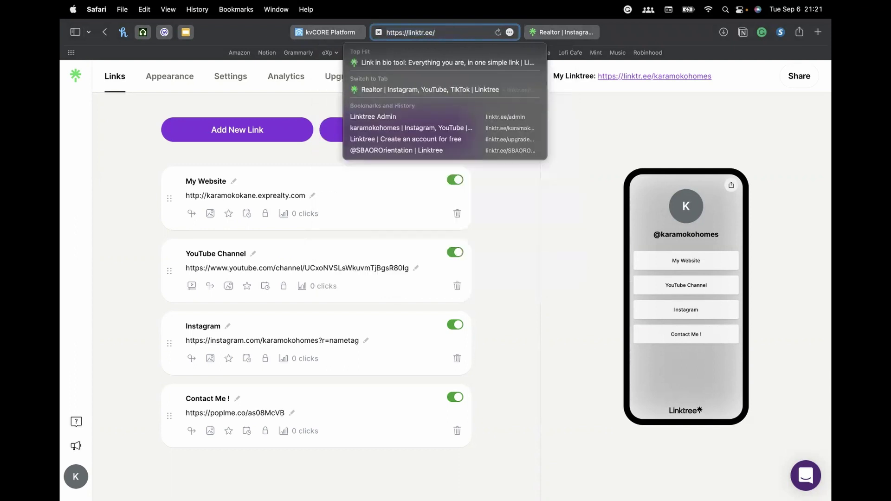
key("super+a")
key("super+c")
key("Right")
key("Escape")
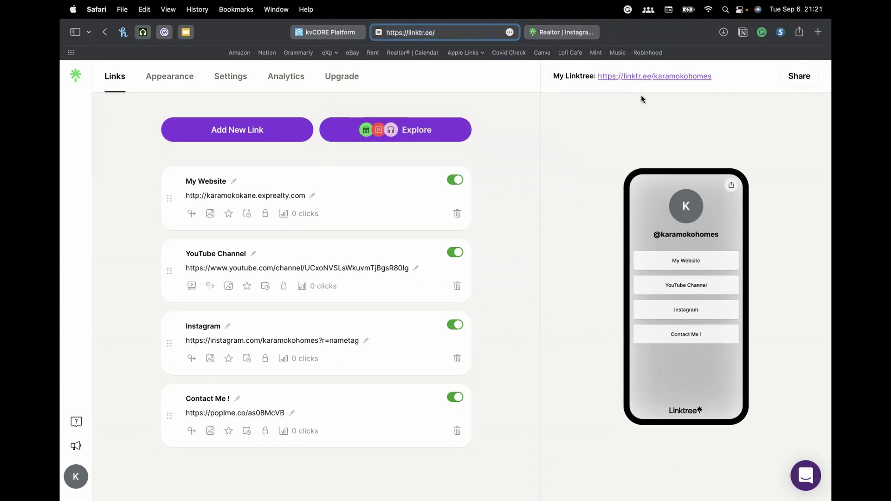
- From the Realtor Linktree page, follow the homes link through to its YouTube Channel, and cancel the channel subscription prompt
left_click(476, 293)
left_click(528, 31)
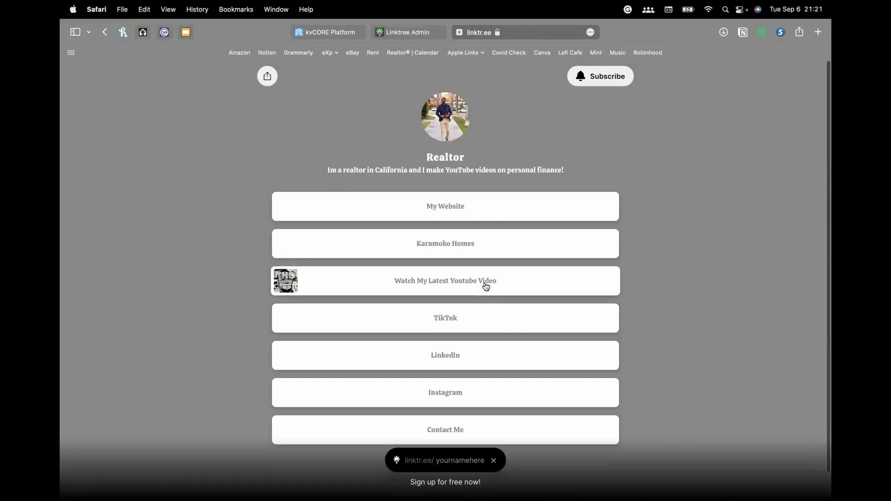
left_click(479, 244)
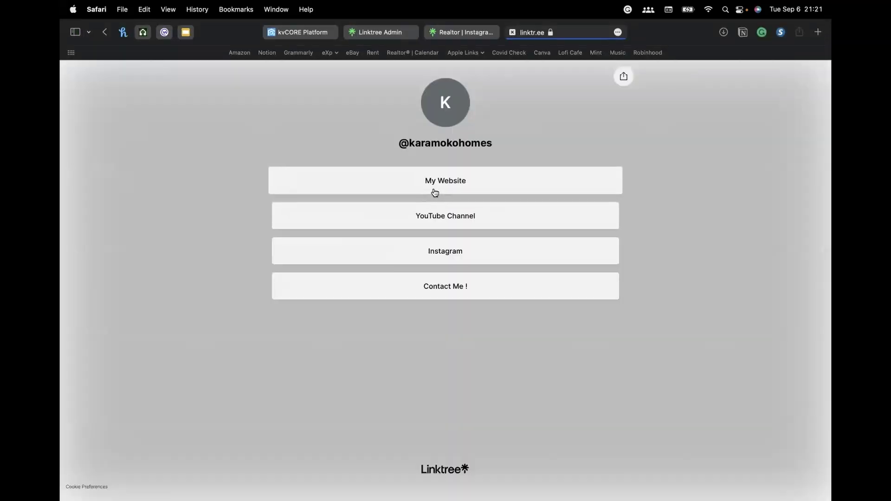
left_click(439, 216)
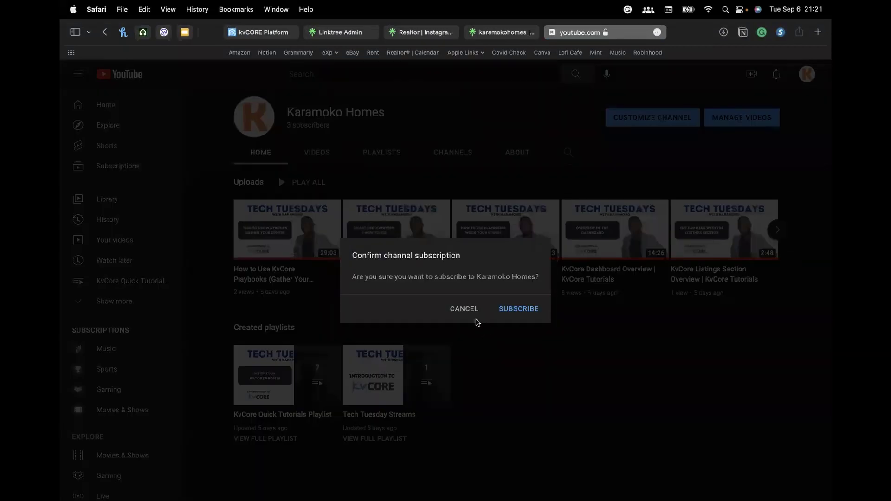
left_click(466, 310)
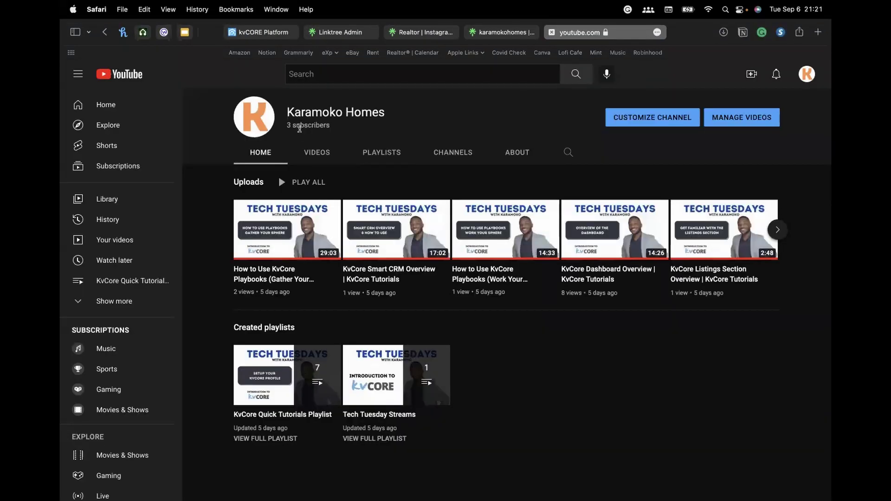